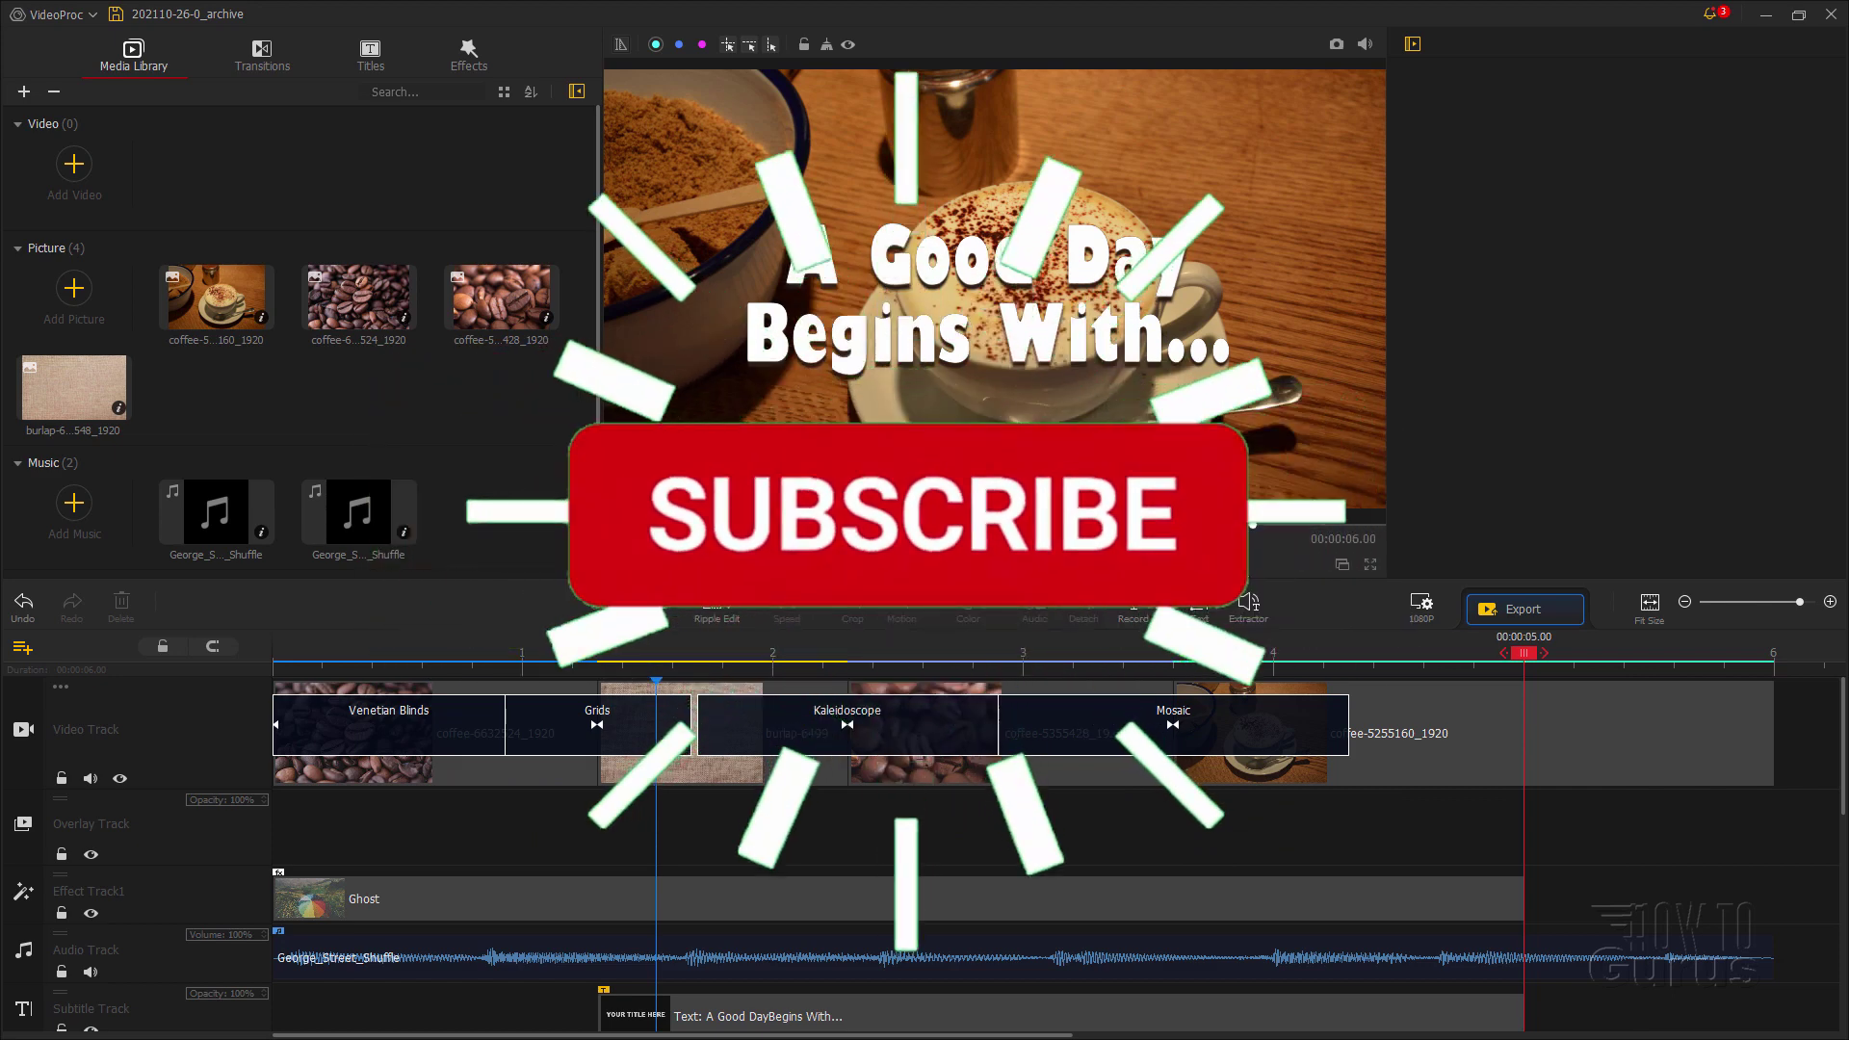
{"action": "left_click", "coordinate": [1507, 655]}
{"action": "left_click_drag", "start_coordinate": [1416, 658], "coordinate": [276, 655]}
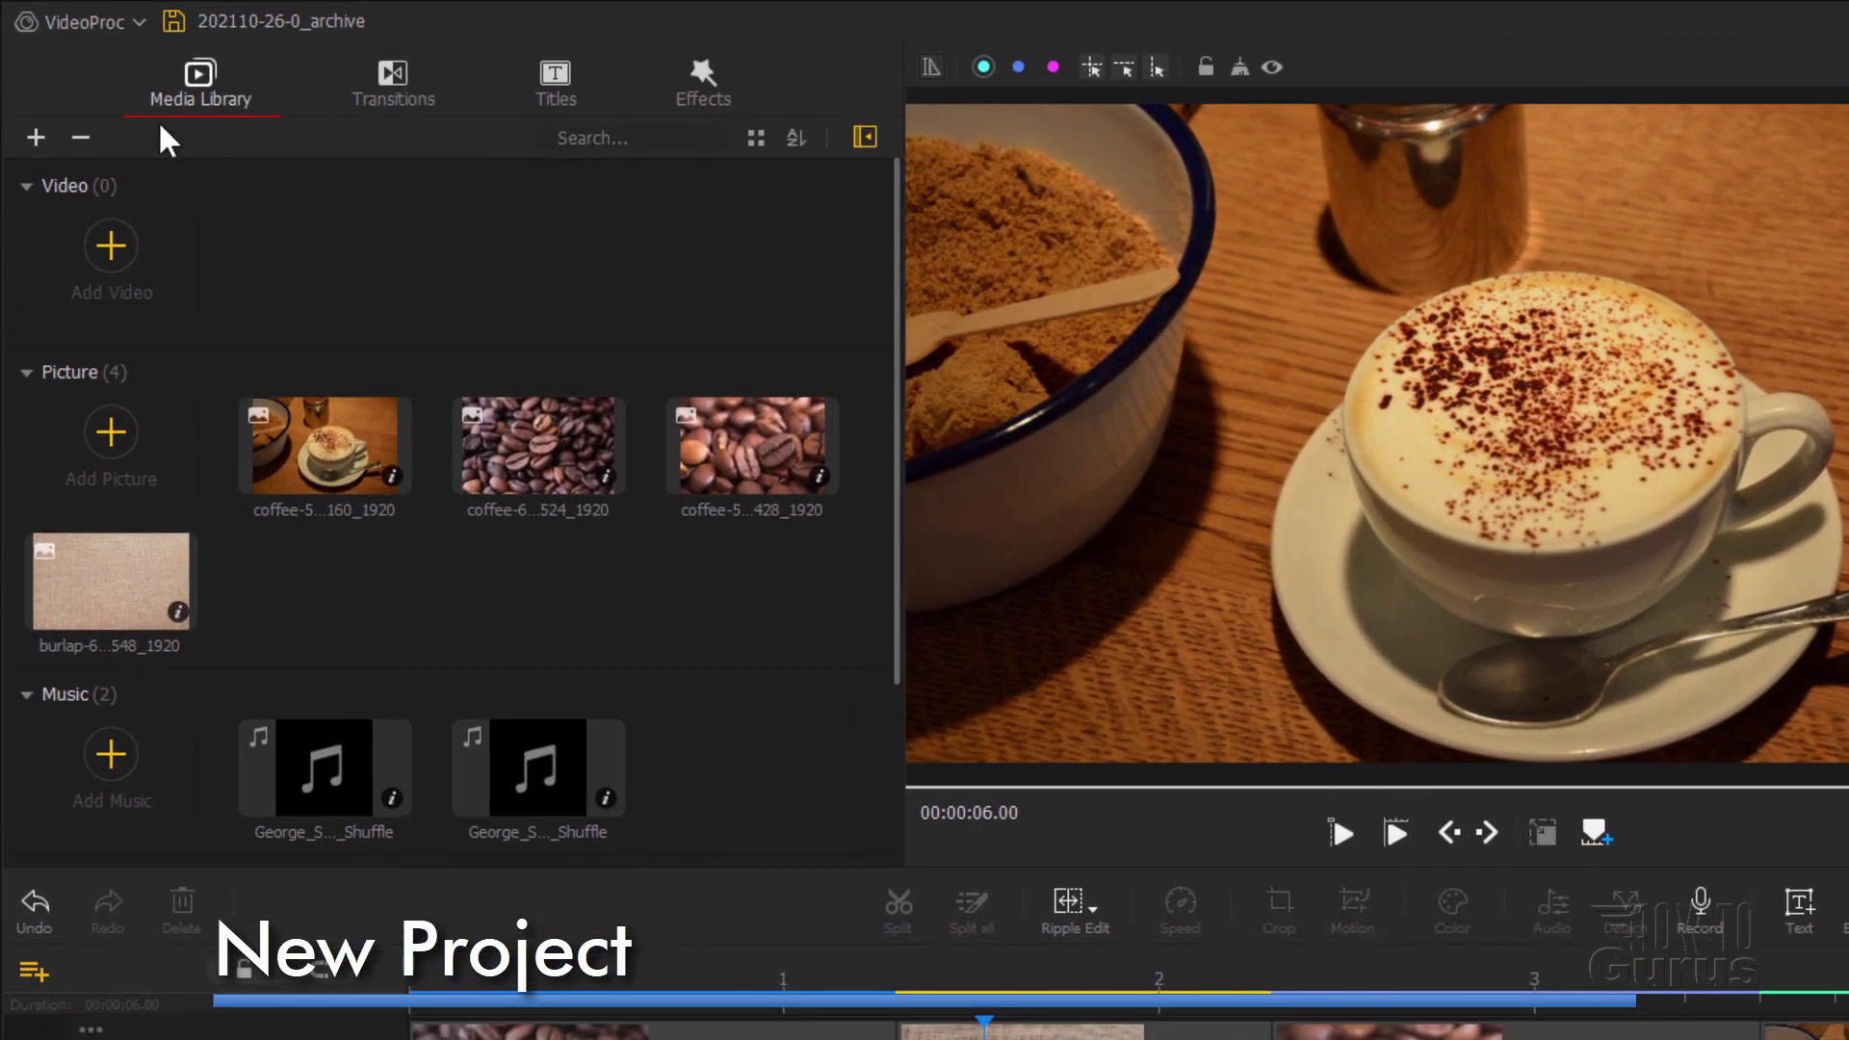
Step: Start a new project and name it YouTube Intro
{"action": "left_click", "coordinate": [73, 20]}
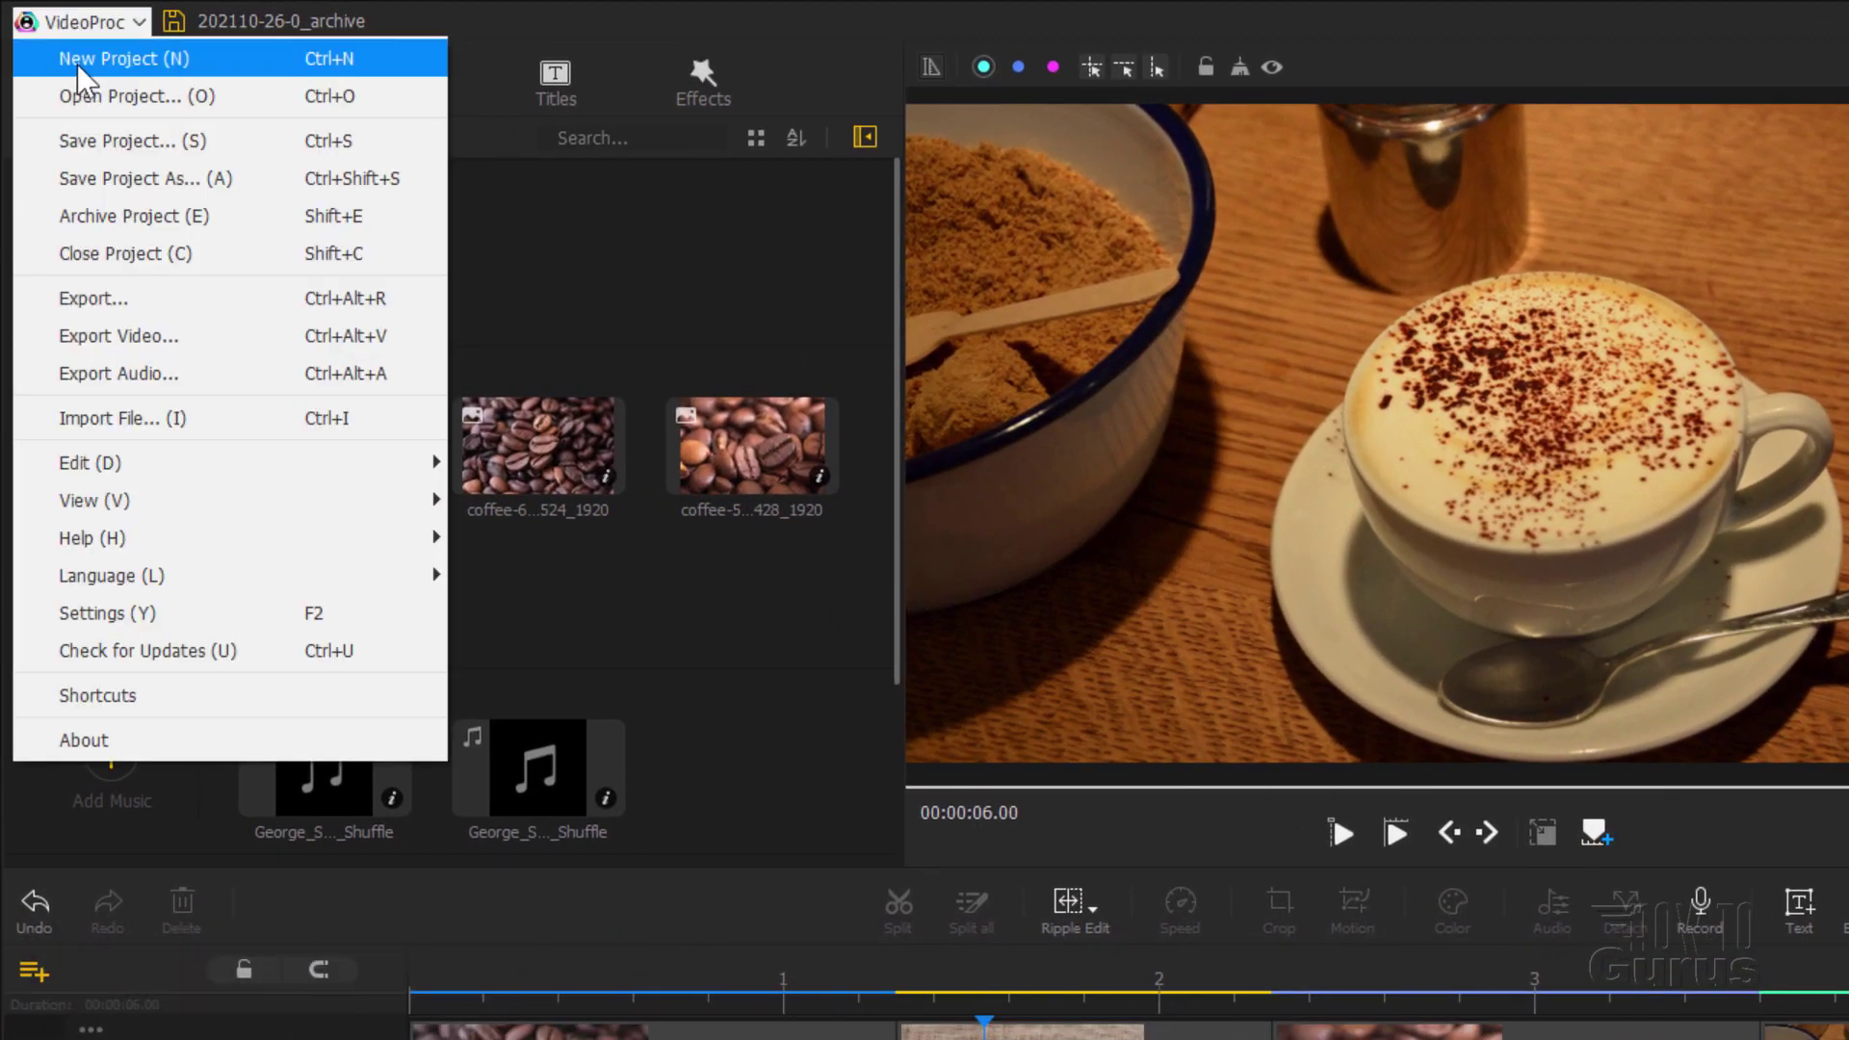
{"action": "left_click", "coordinate": [77, 60]}
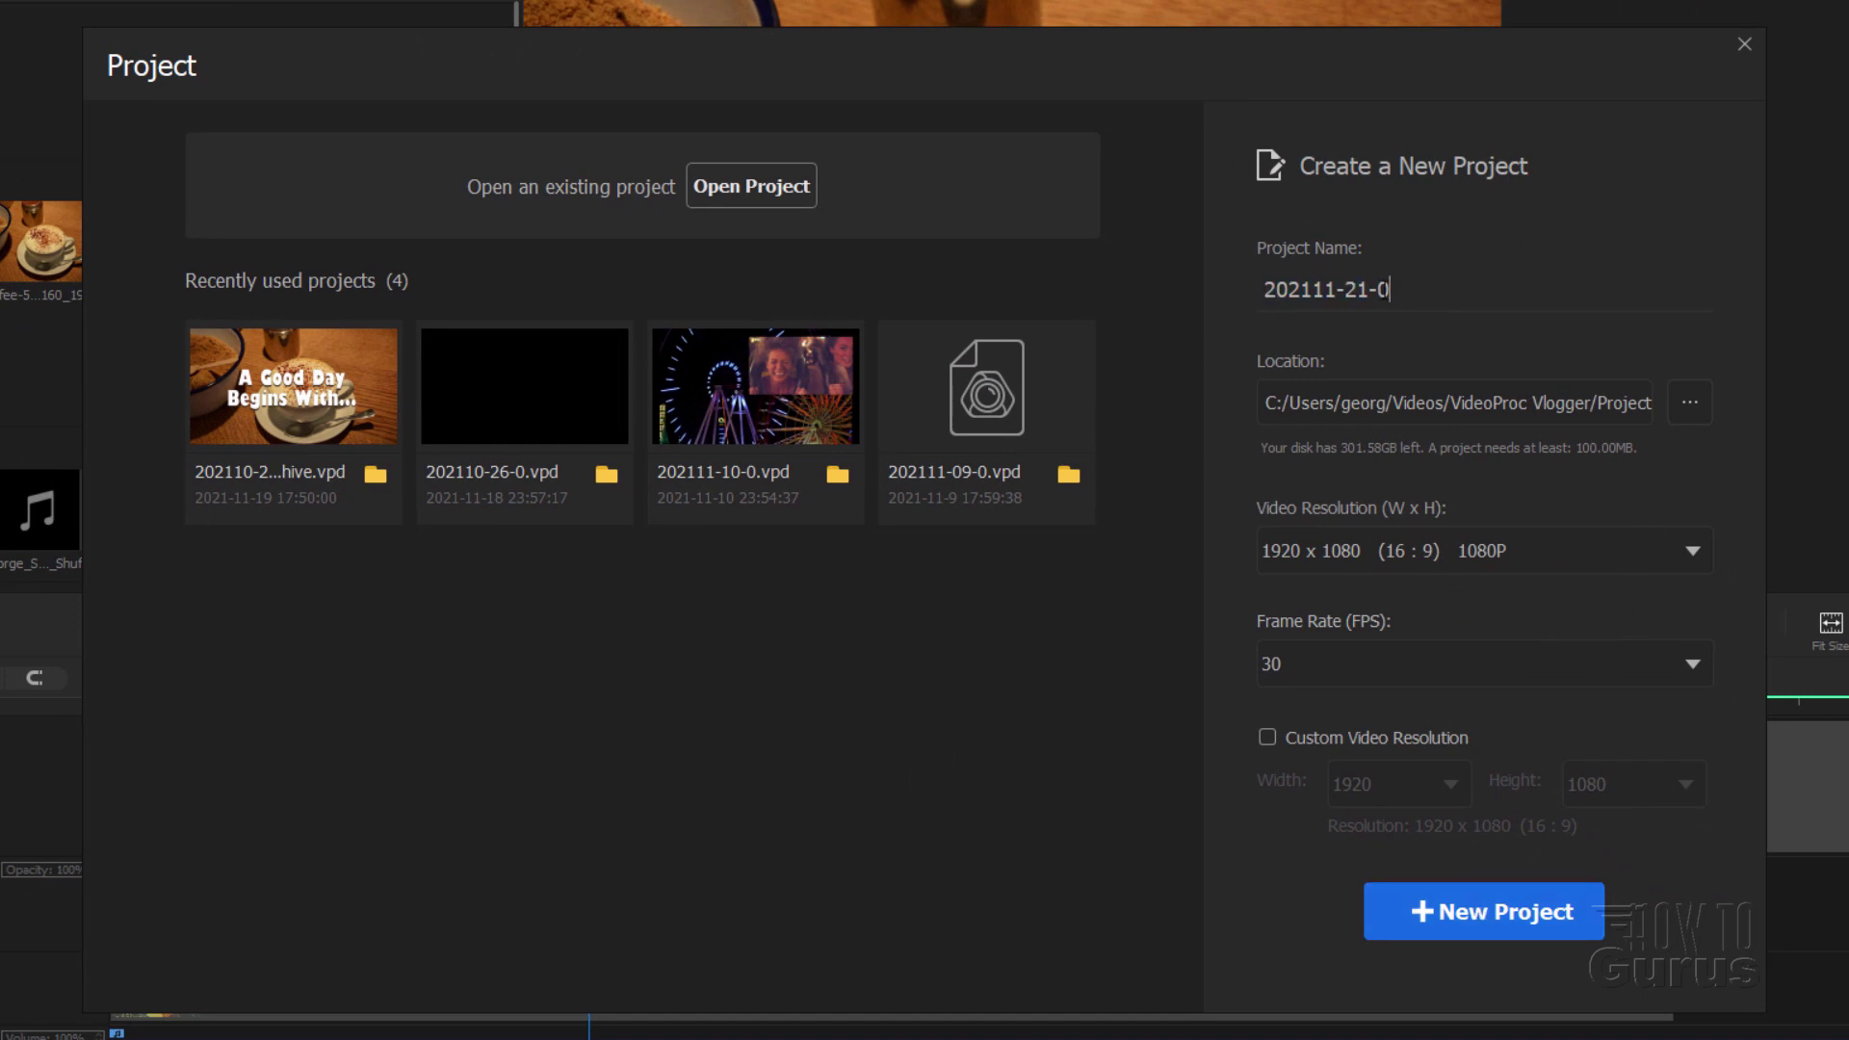
{"action": "left_click_drag", "start_coordinate": [1389, 289], "coordinate": [1264, 293]}
{"action": "key", "text": "BackSpace"}
{"action": "type", "text": "YouTube Intro"}
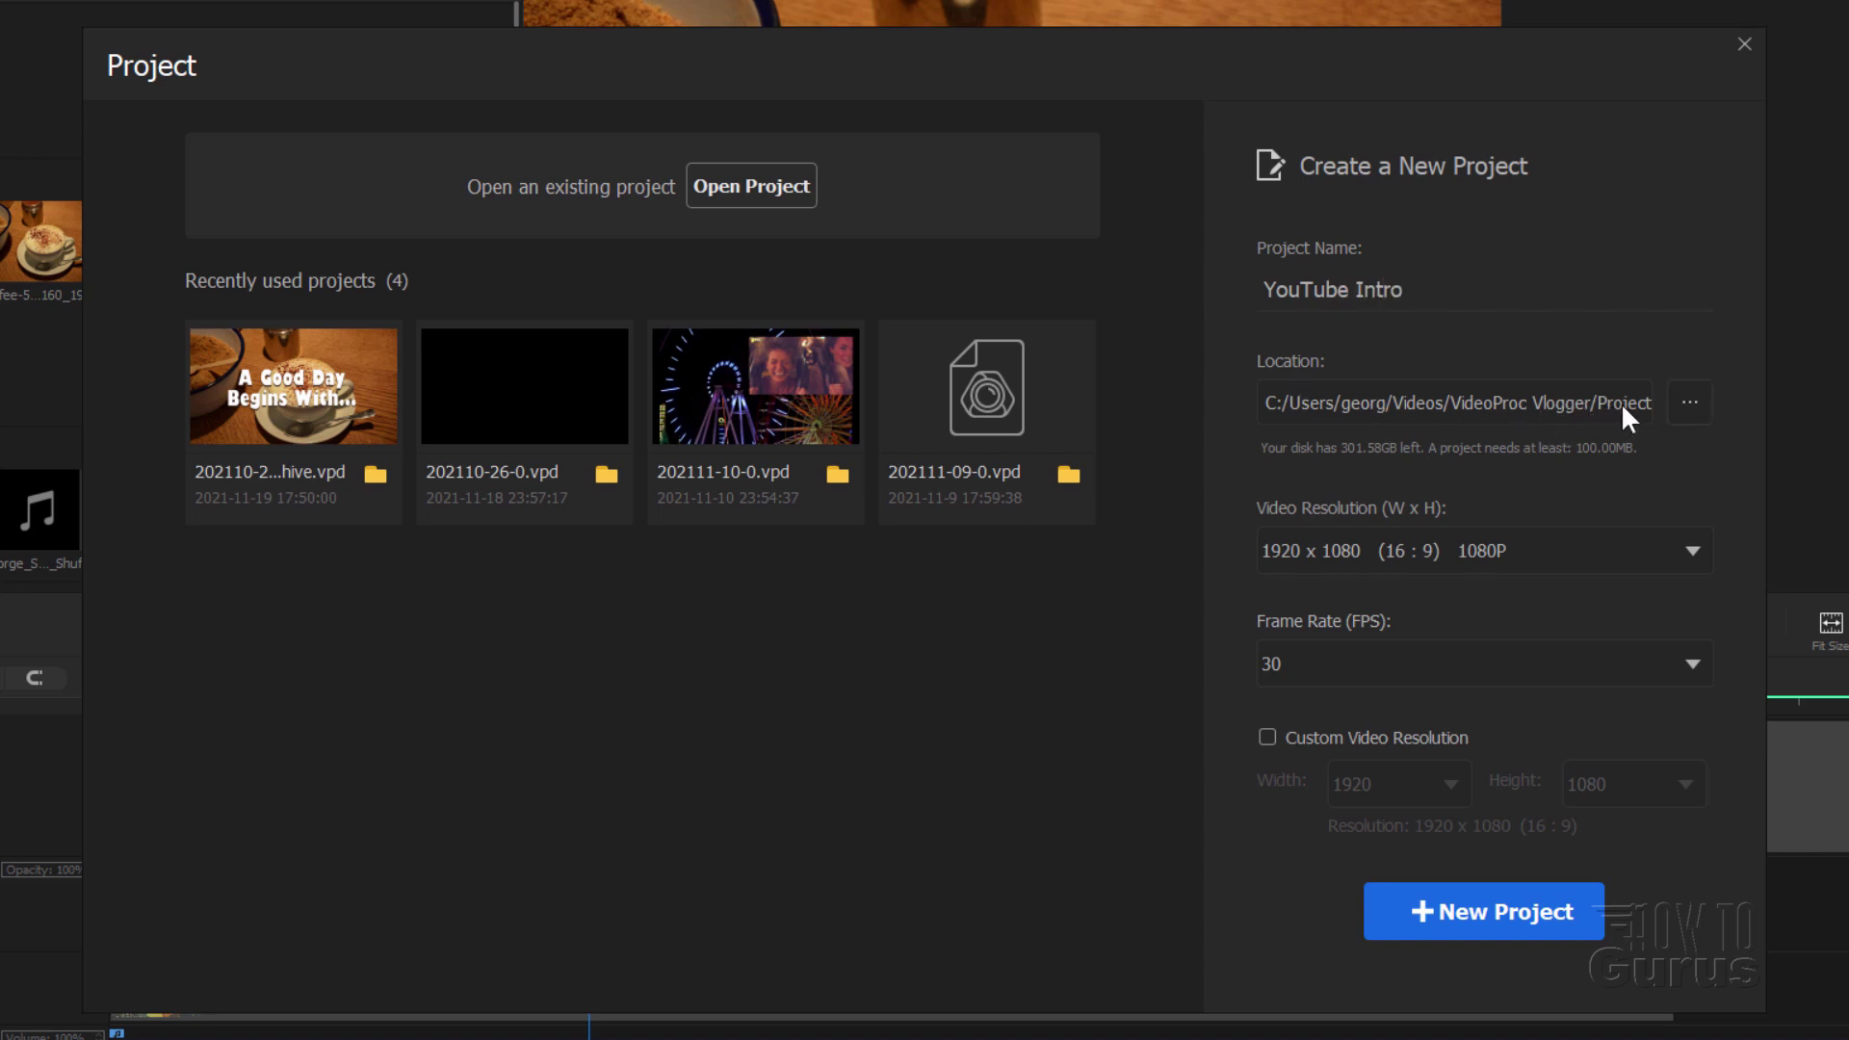
Step: Choose the 1920 x 1080 (16 : 9) 1080P resolution and create the project, saving the changes made to the previous one
{"action": "left_click", "coordinate": [1677, 551]}
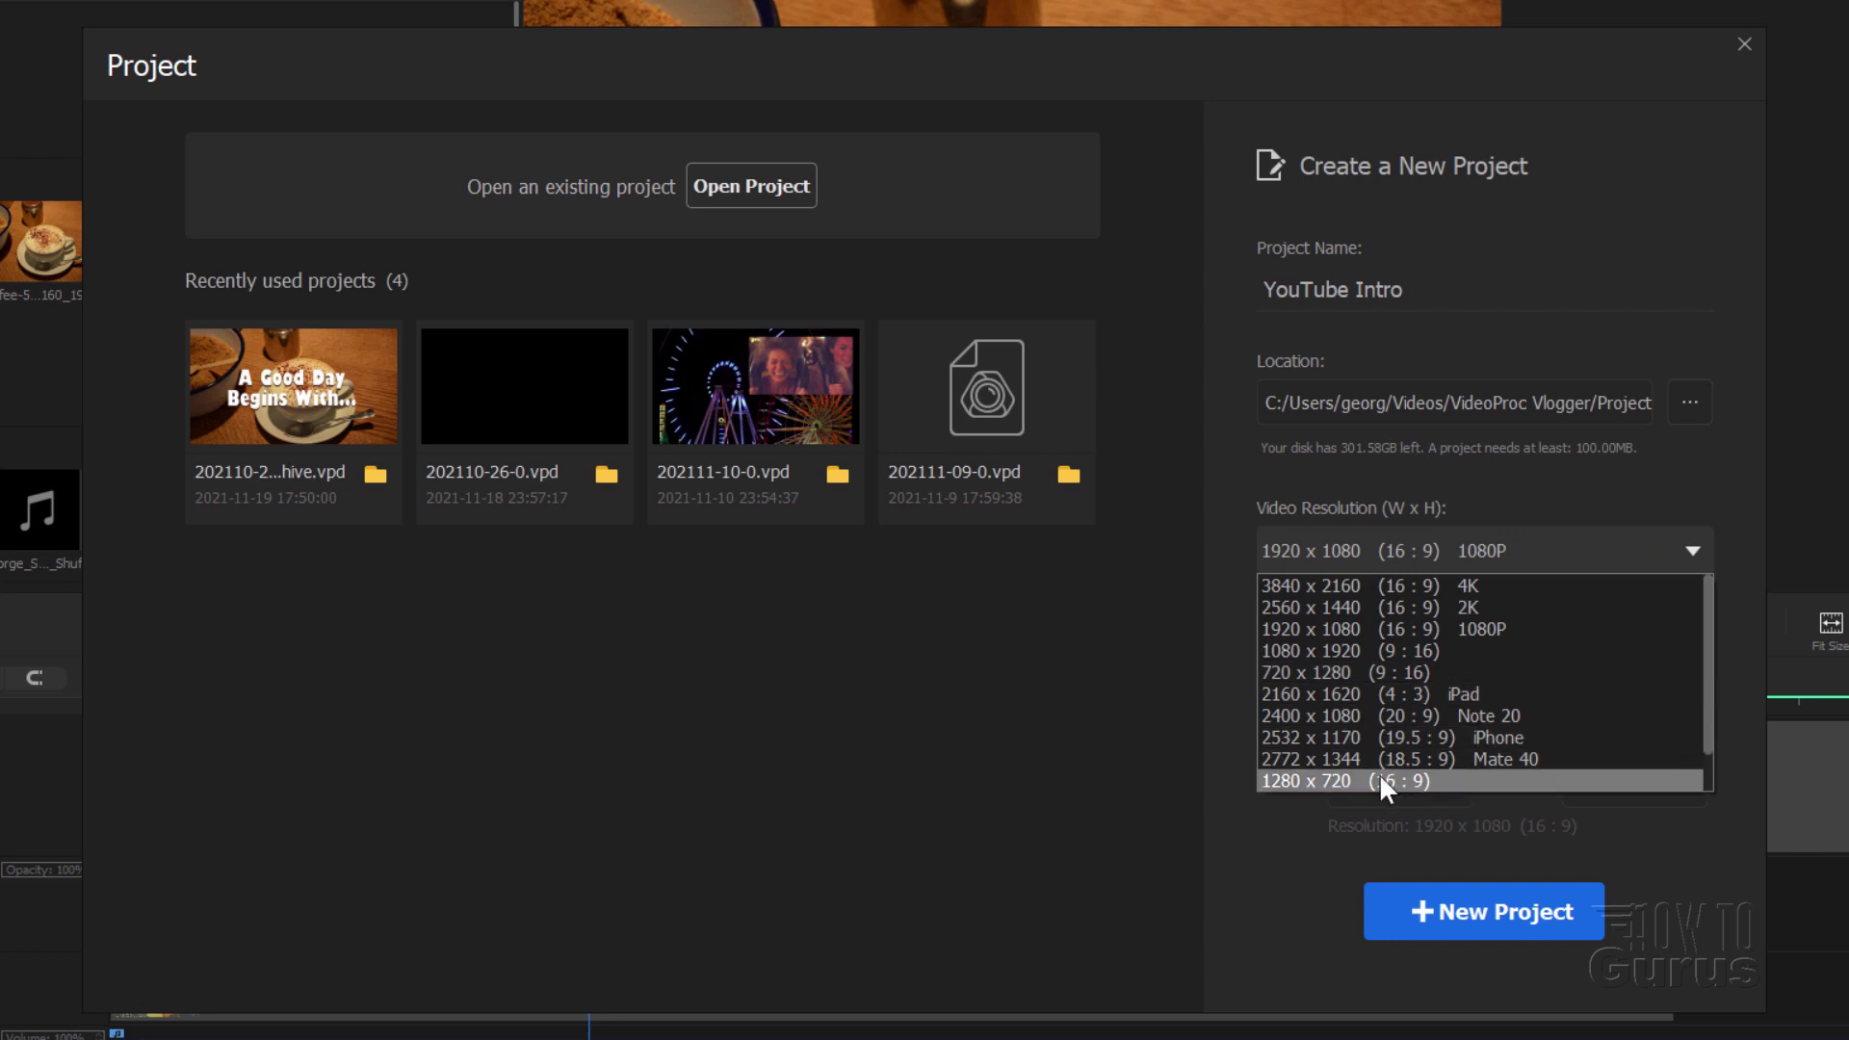
{"action": "left_click", "coordinate": [1307, 627]}
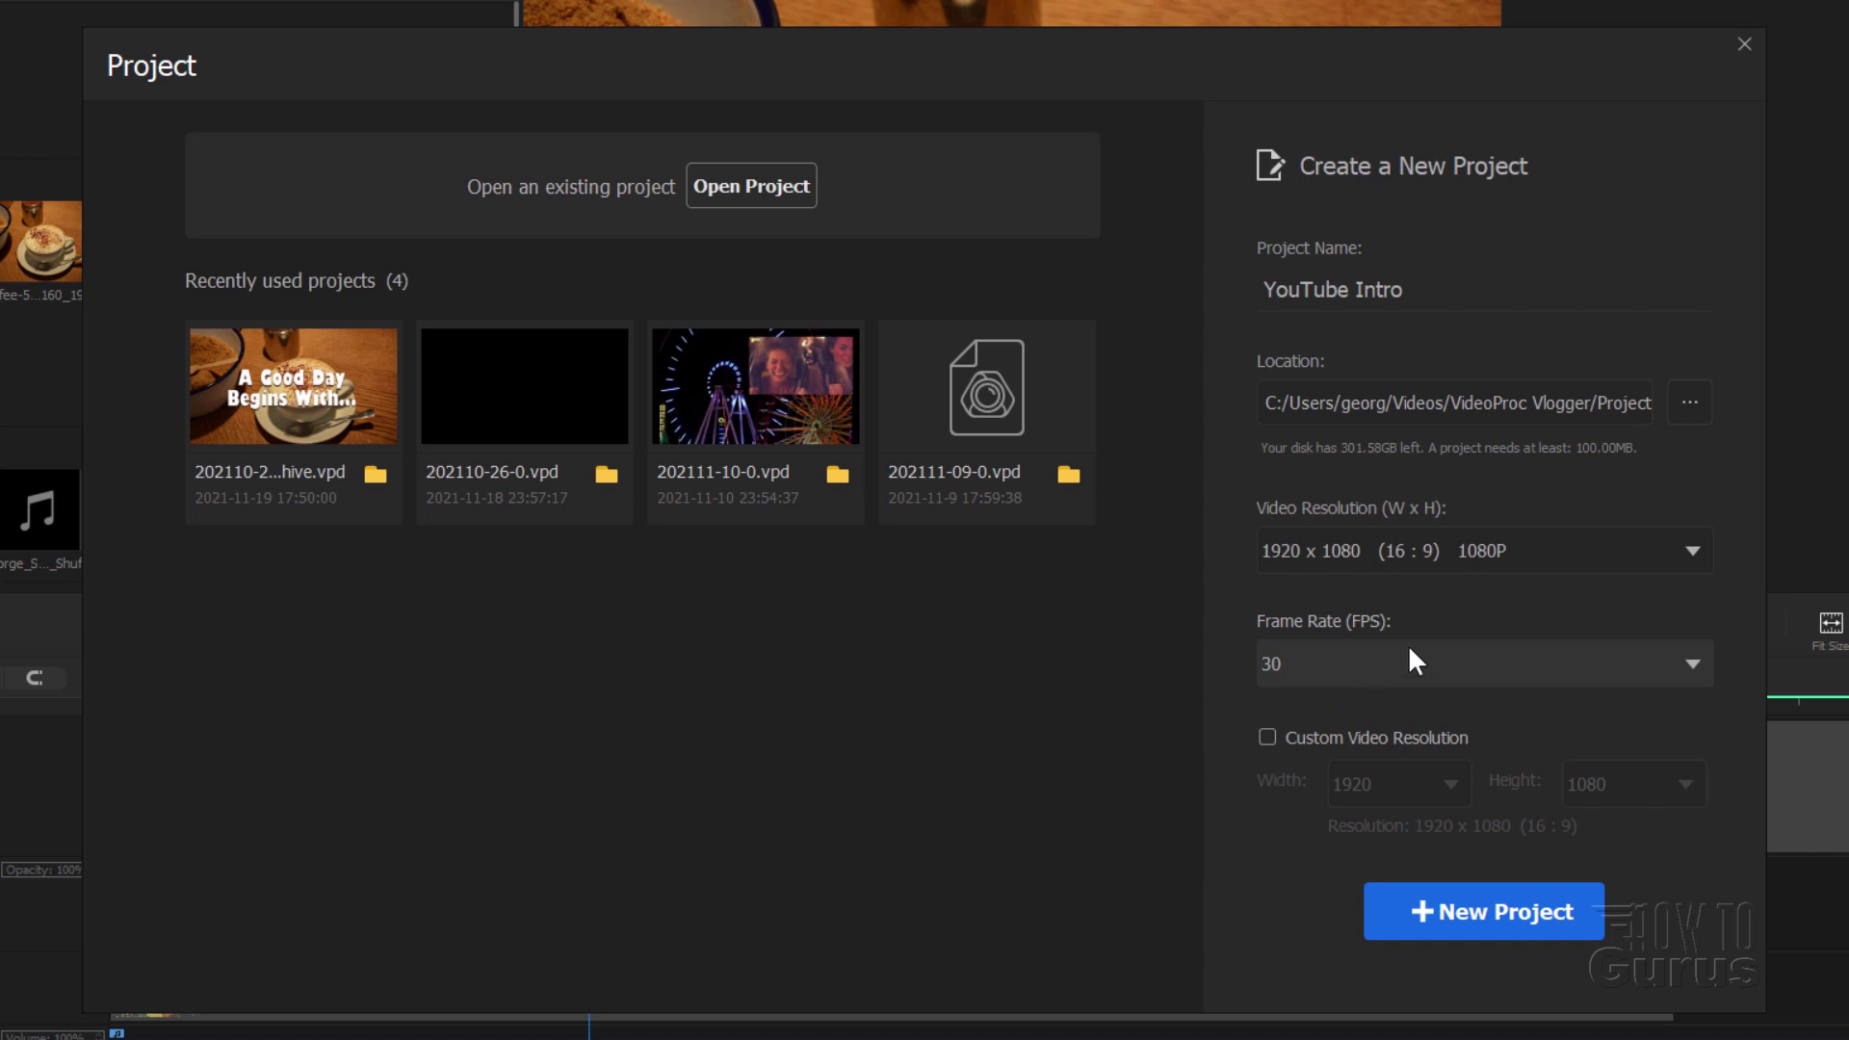
{"action": "left_click", "coordinate": [1502, 910]}
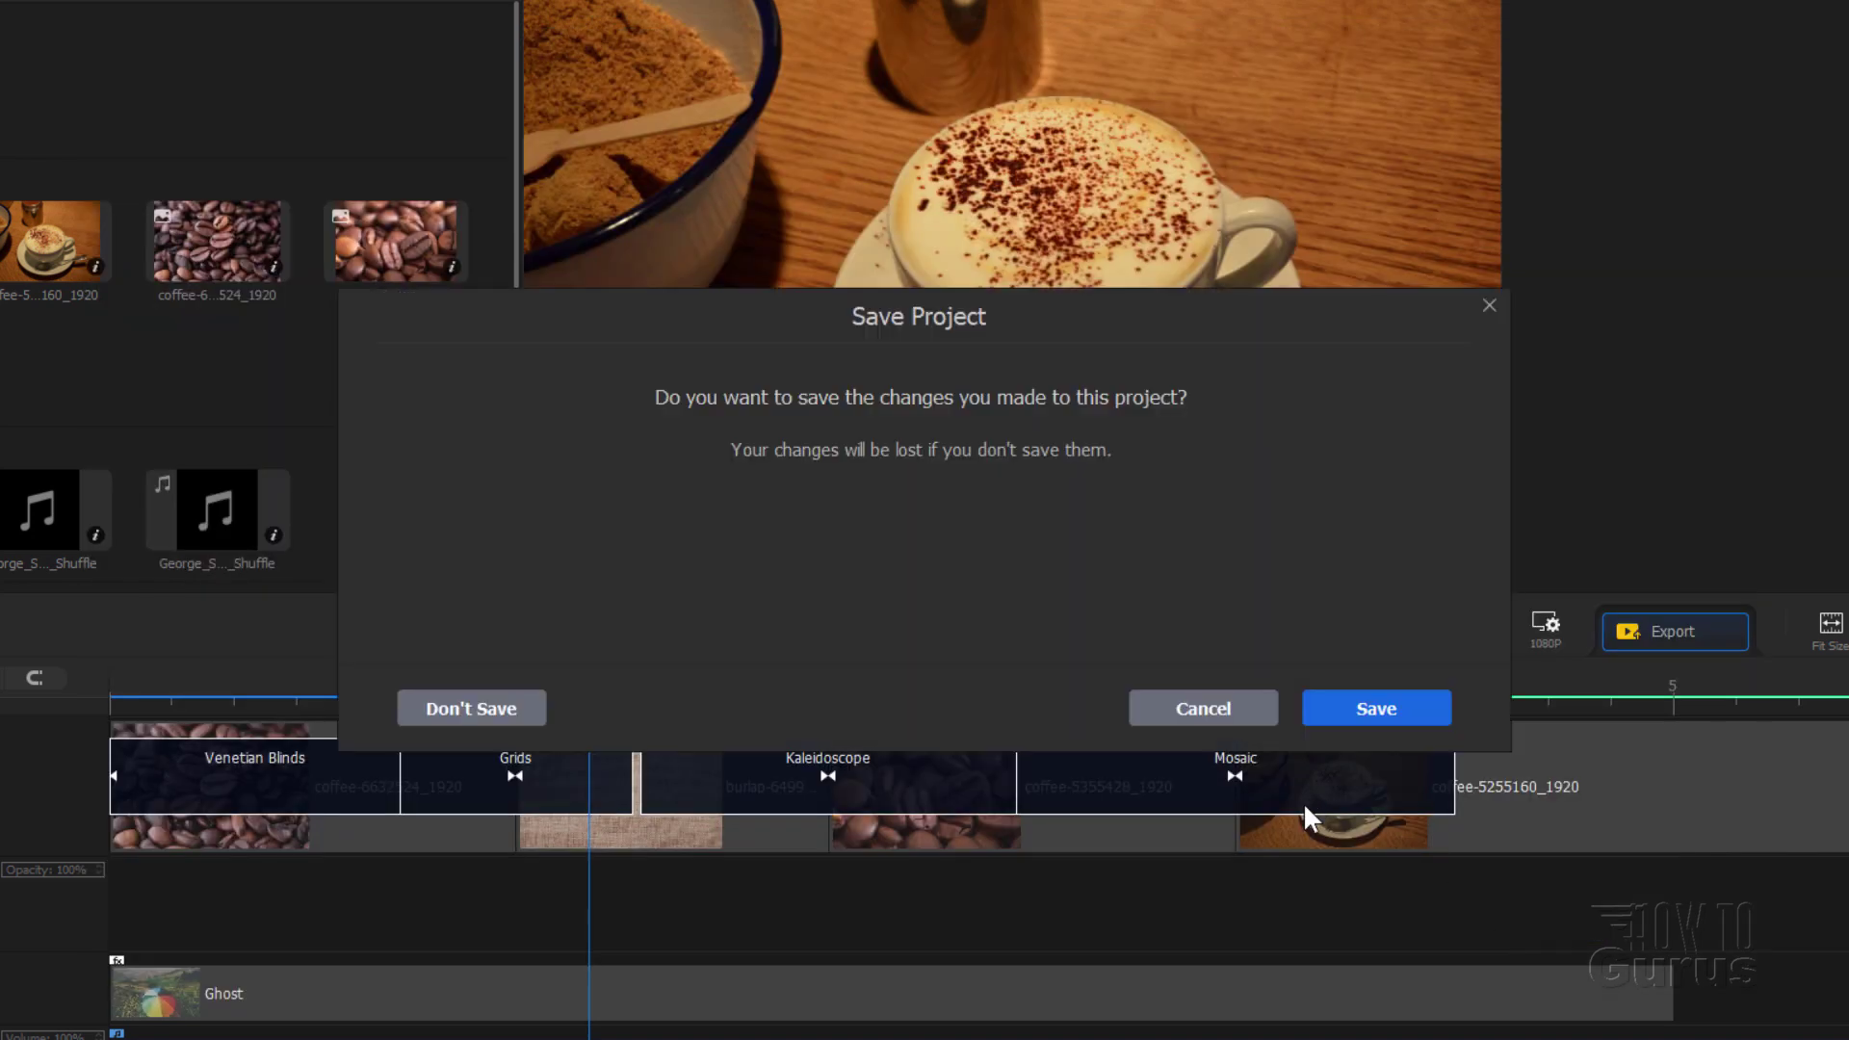
{"action": "left_click", "coordinate": [1367, 697]}
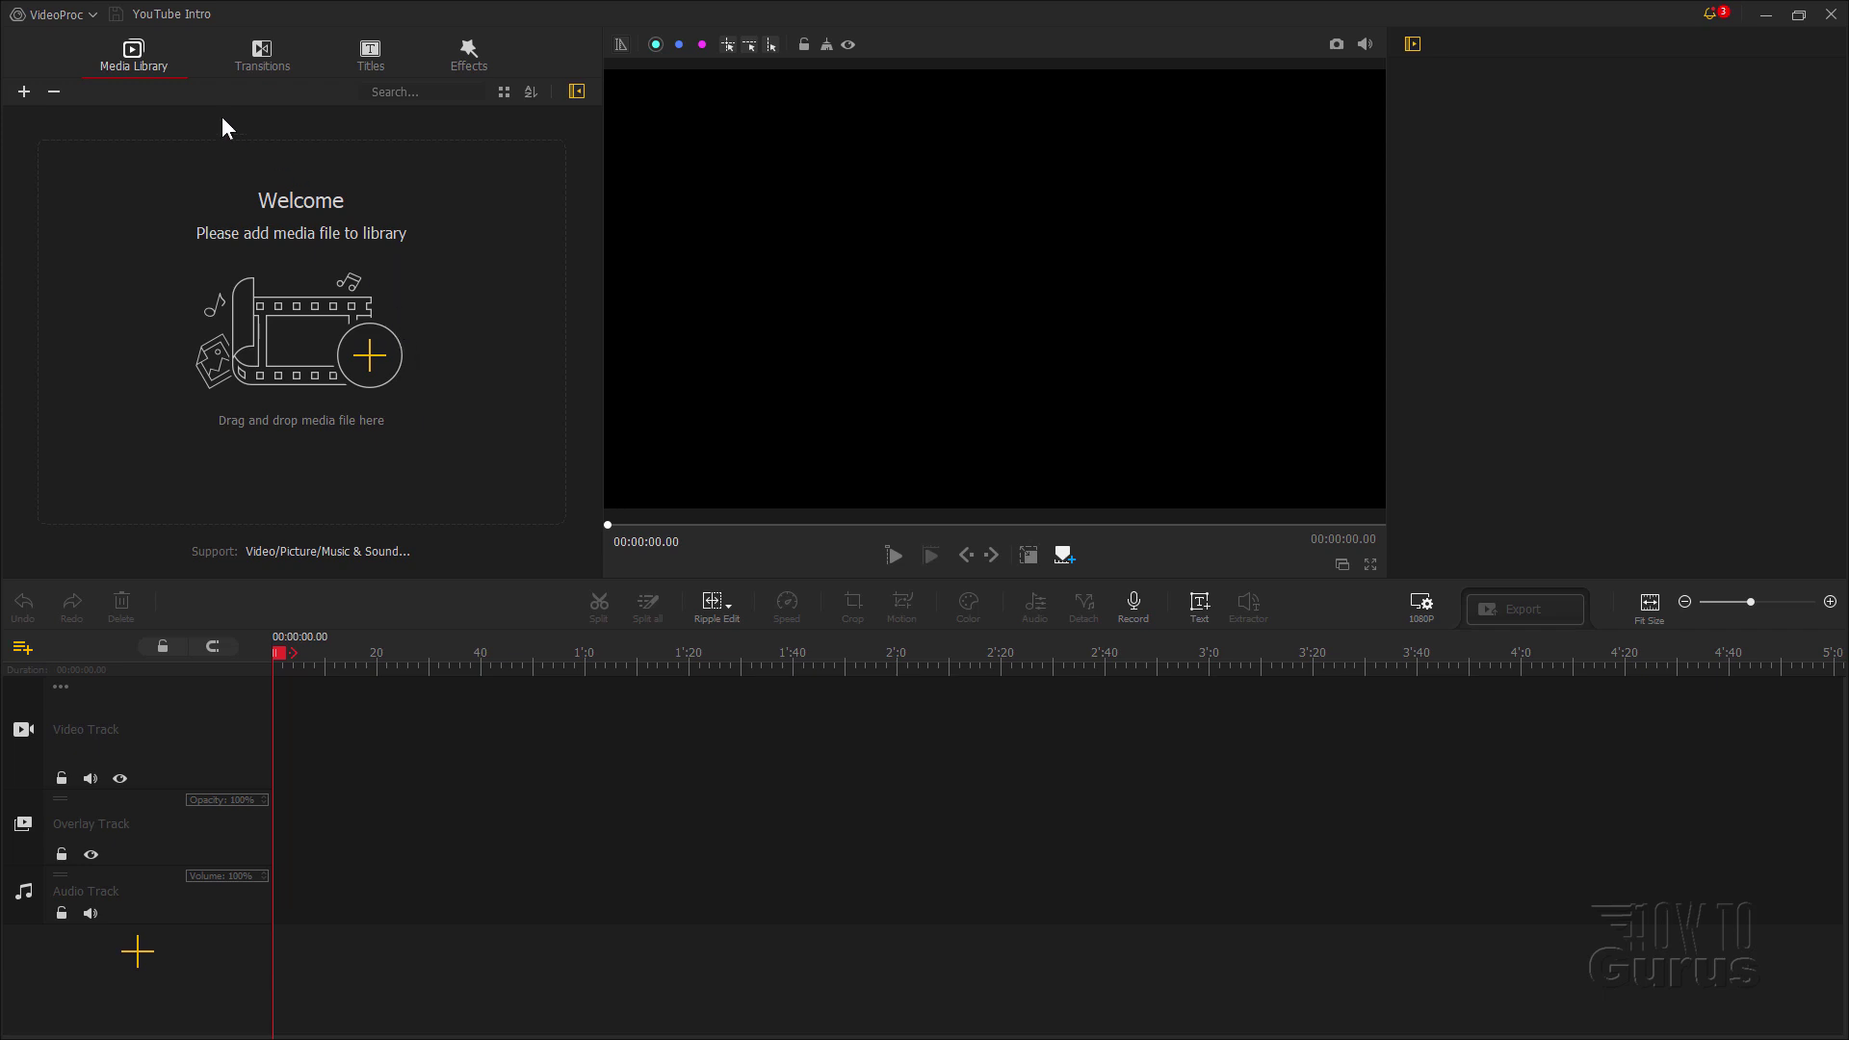
Step: Import burlap-6499548_1920.jpg, coffee-5255160_1920.jpg, coffee-5355428_1920.jpg and coffee-6632524_1920.jpg from the VideoProc folder into the media library
{"action": "left_click", "coordinate": [369, 359]}
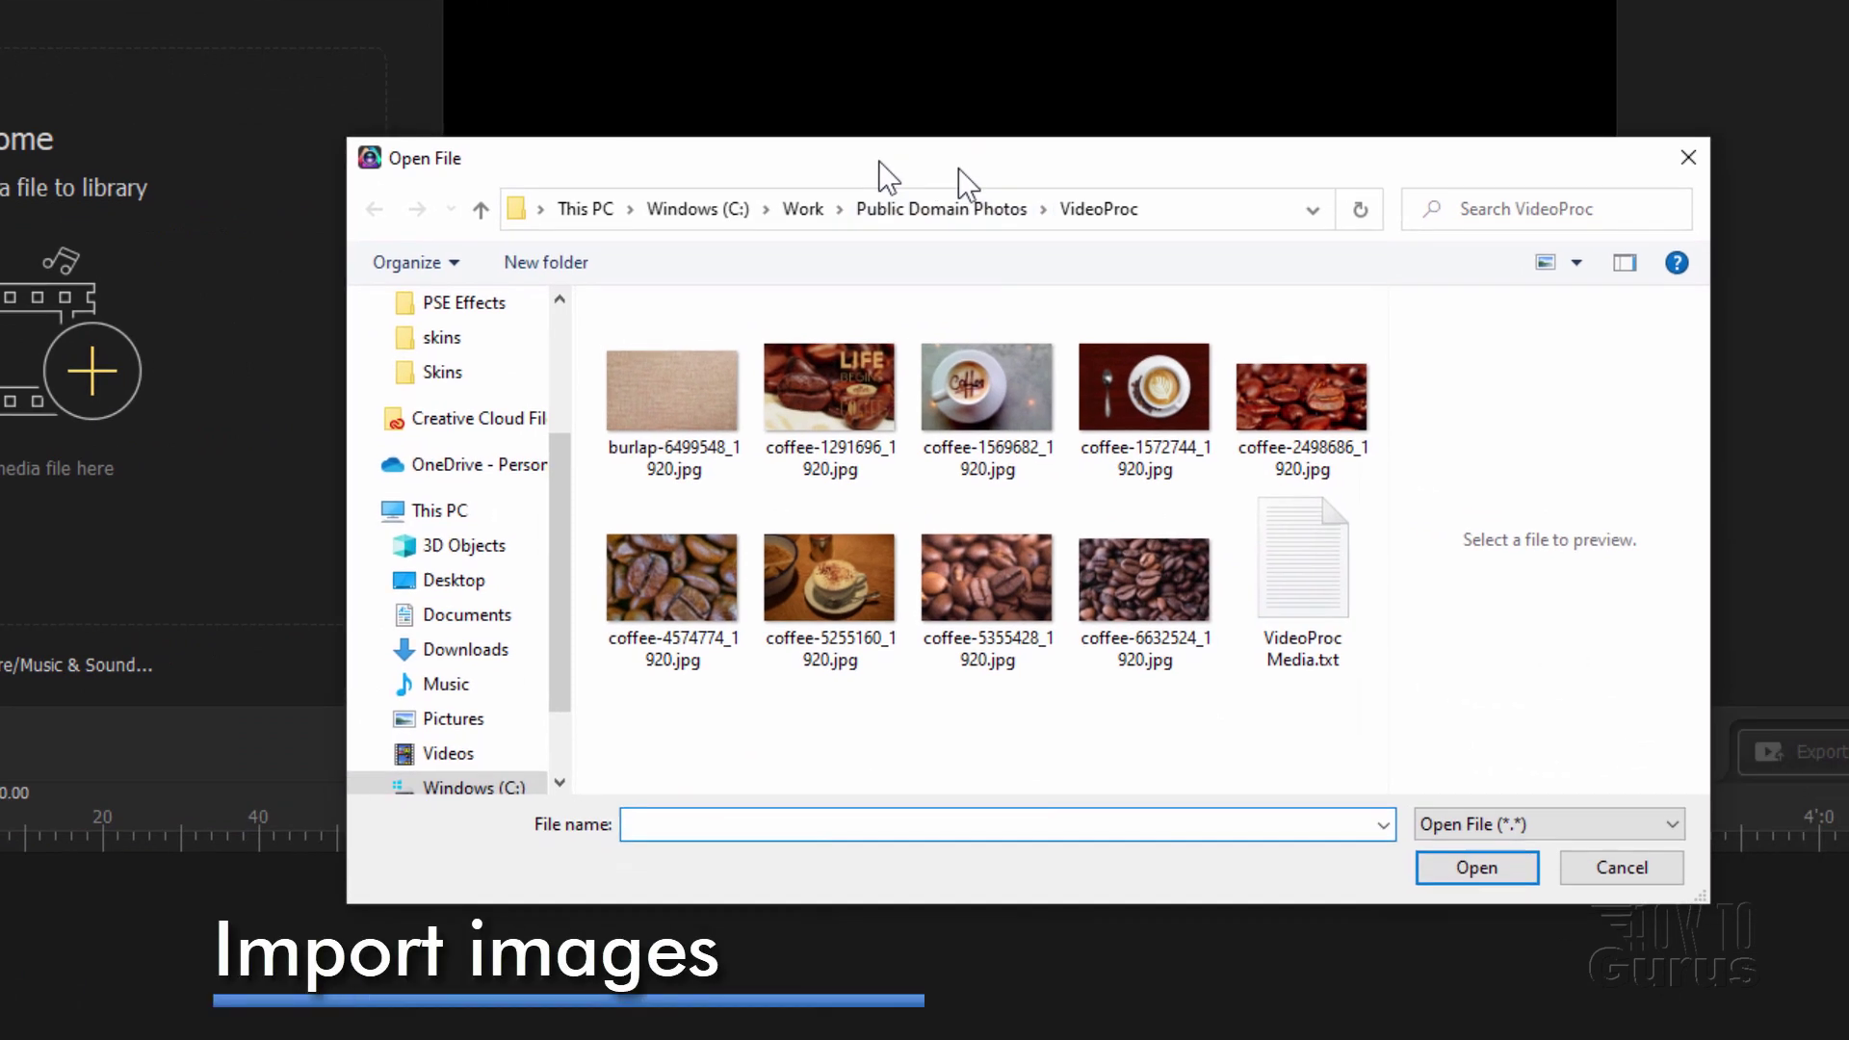
{"action": "left_click_drag", "start_coordinate": [960, 177], "coordinate": [805, 158]}
{"action": "left_click", "coordinate": [526, 391]}
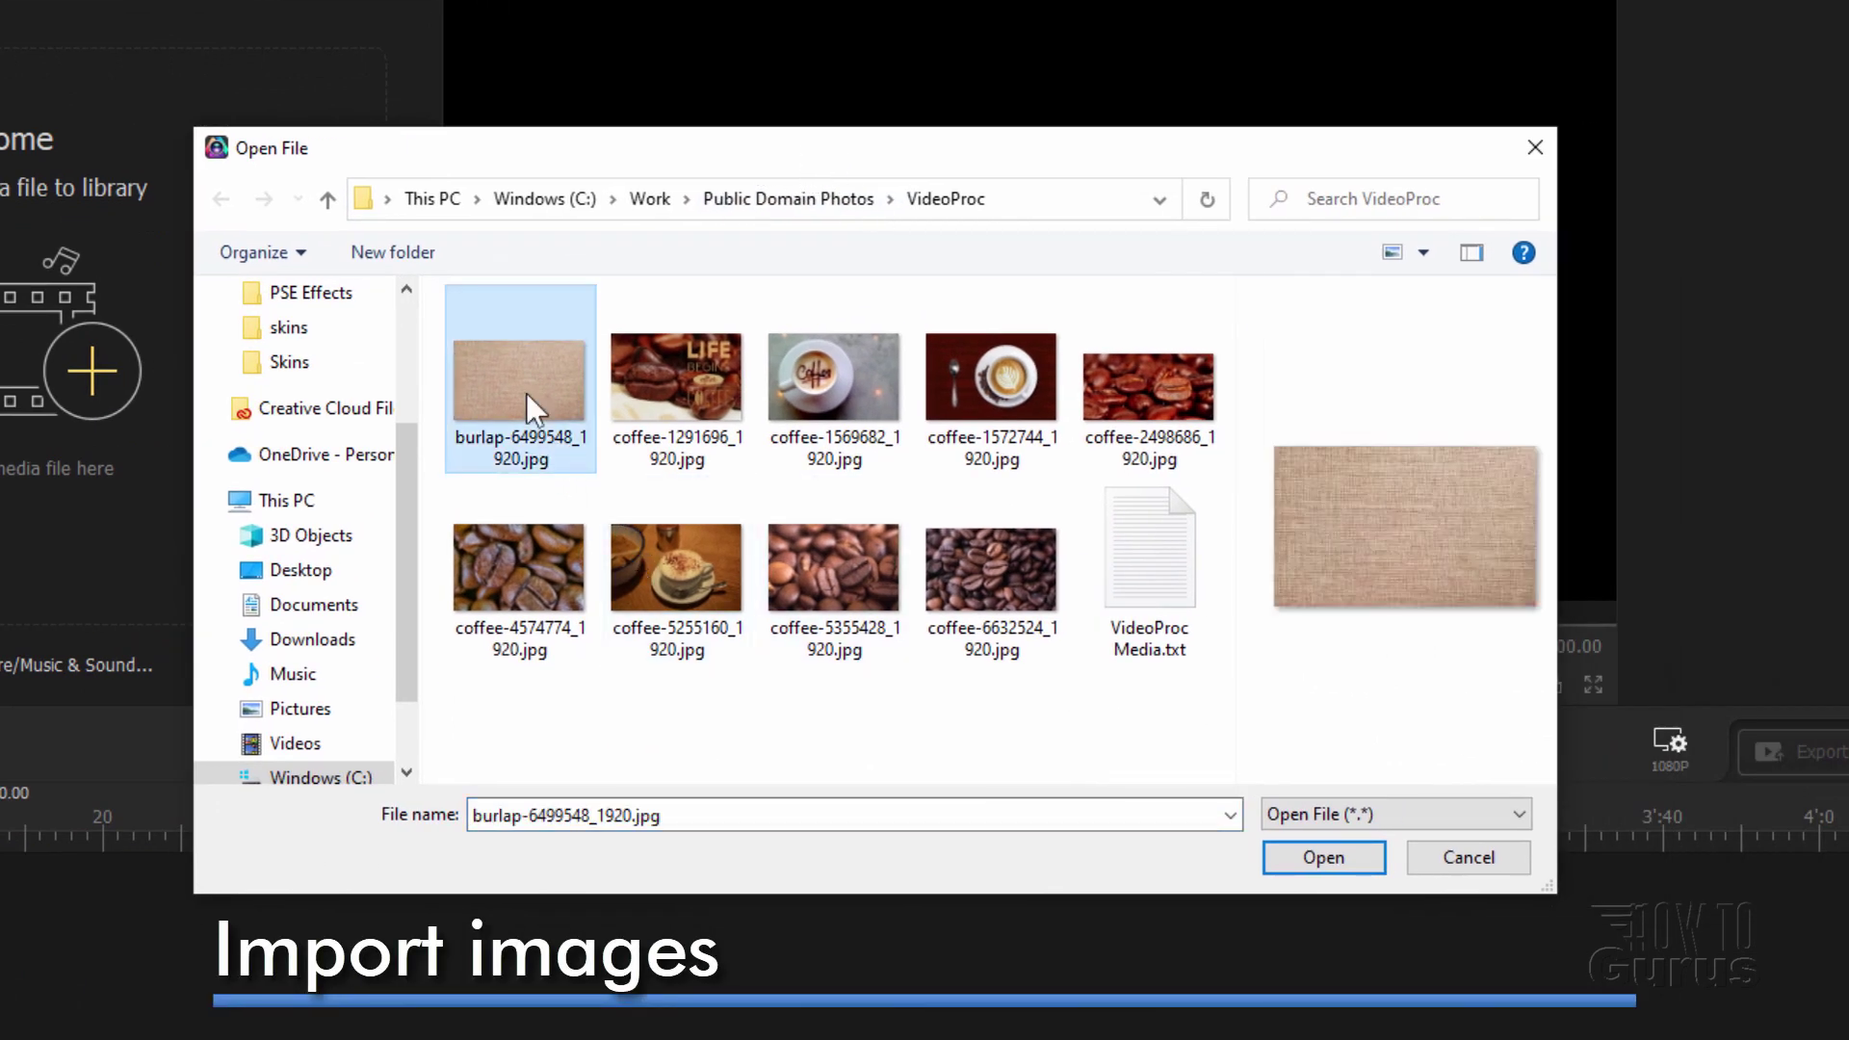
{"action": "left_click", "coordinate": [710, 654], "text": "ctrl"}
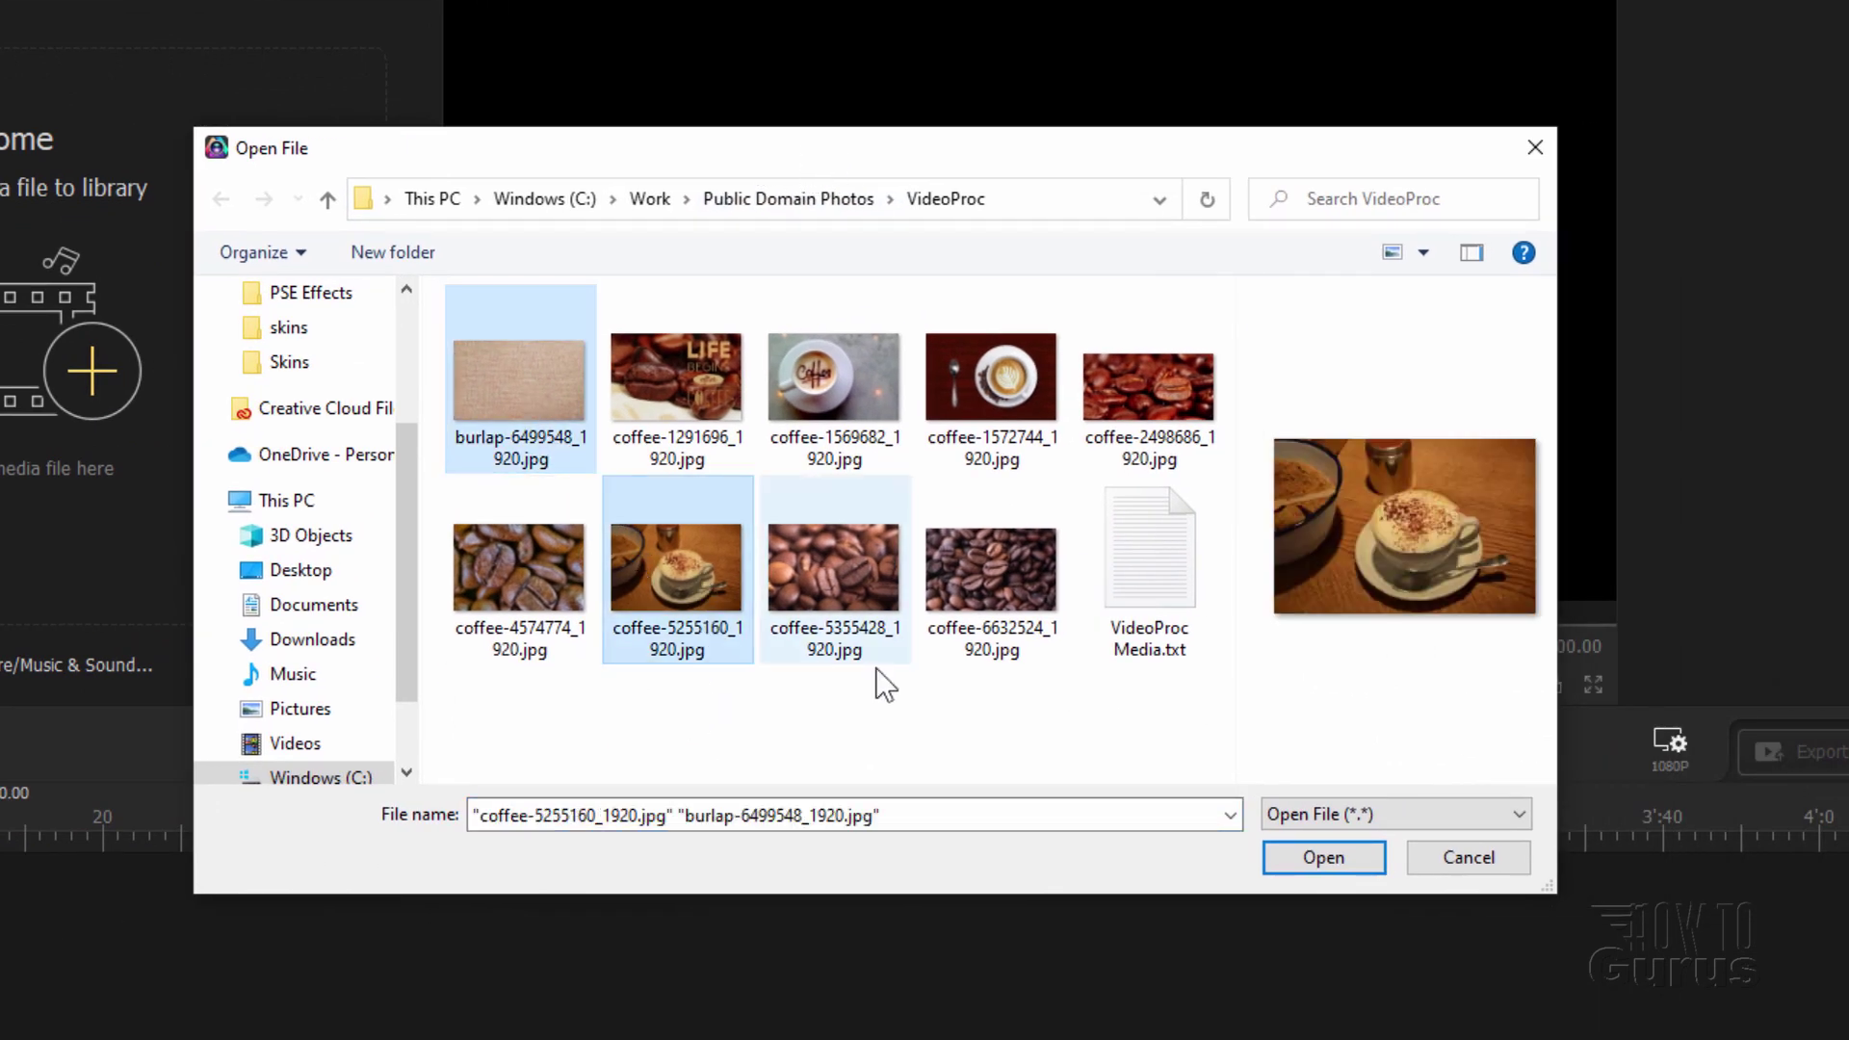
{"action": "left_click", "coordinate": [836, 558], "text": "ctrl"}
{"action": "left_click", "coordinate": [977, 581], "text": "ctrl"}
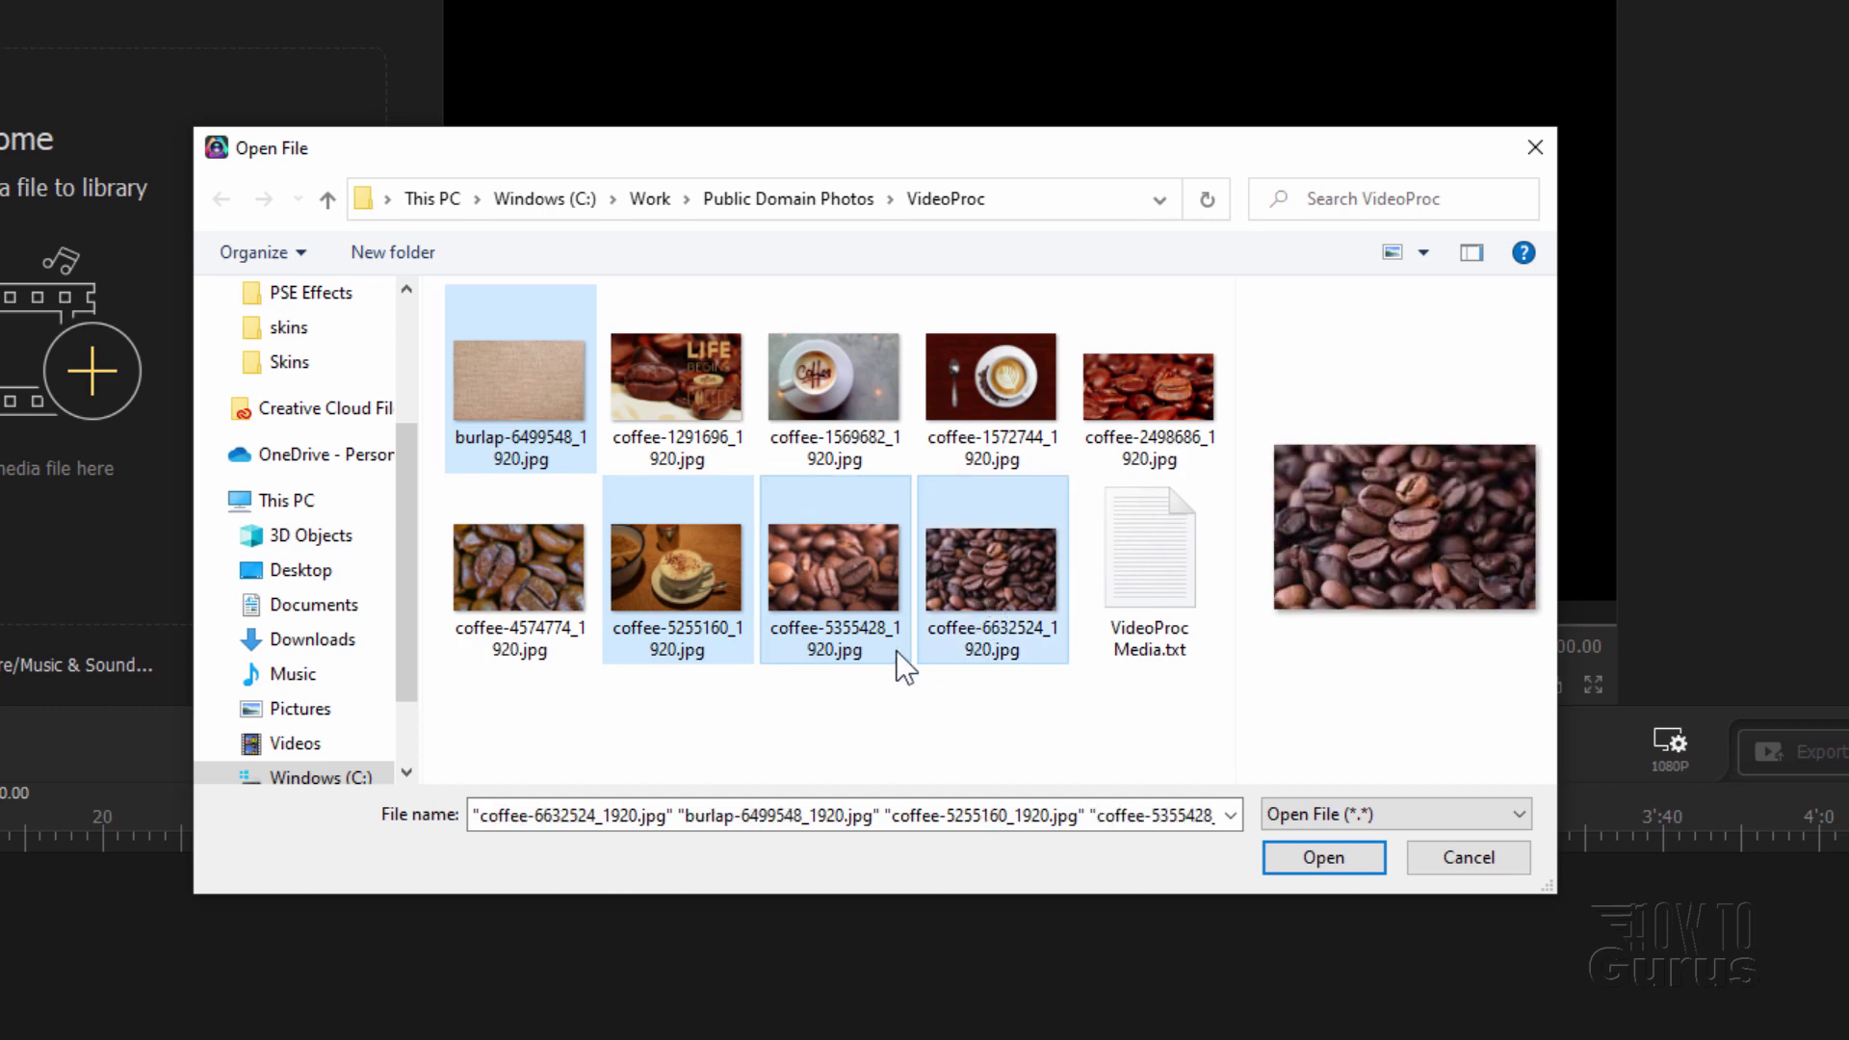
{"action": "left_click", "coordinate": [1323, 857]}
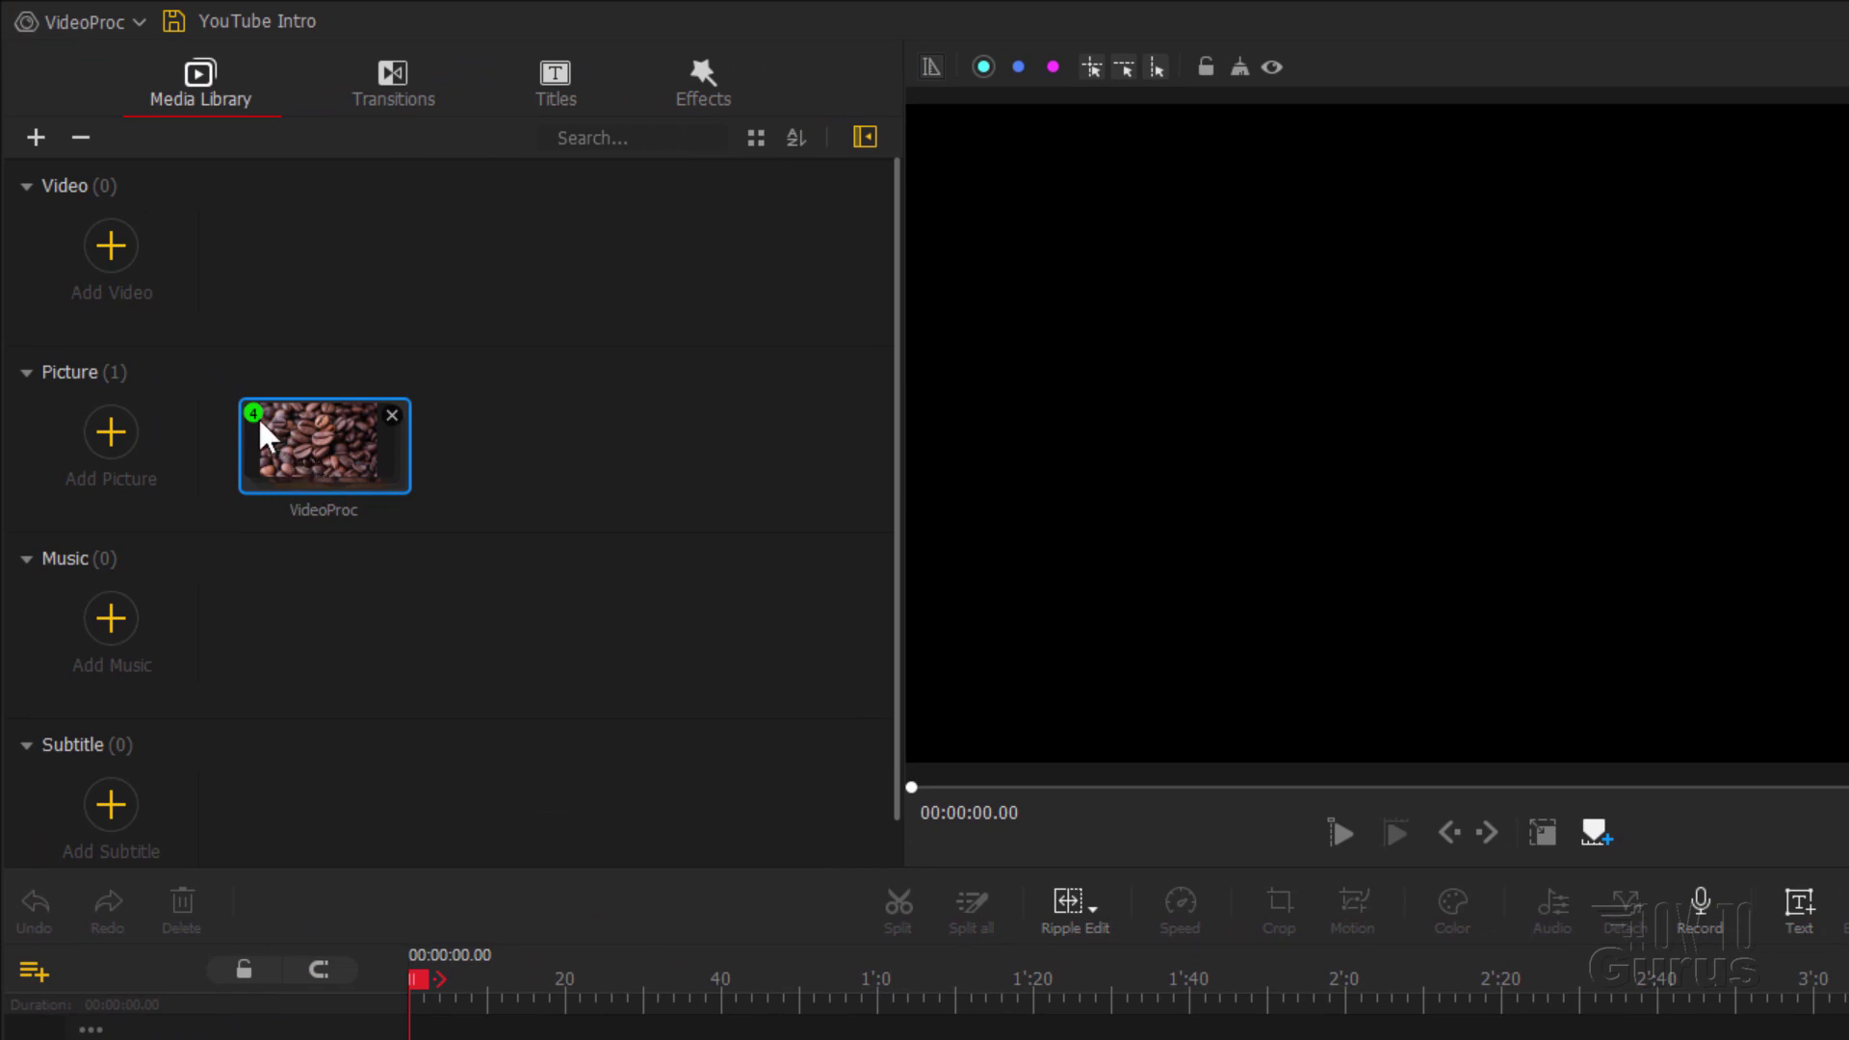
Step: Ungroup the VideoProc picture group in the media library and save the project
{"action": "right_click", "coordinate": [291, 433]}
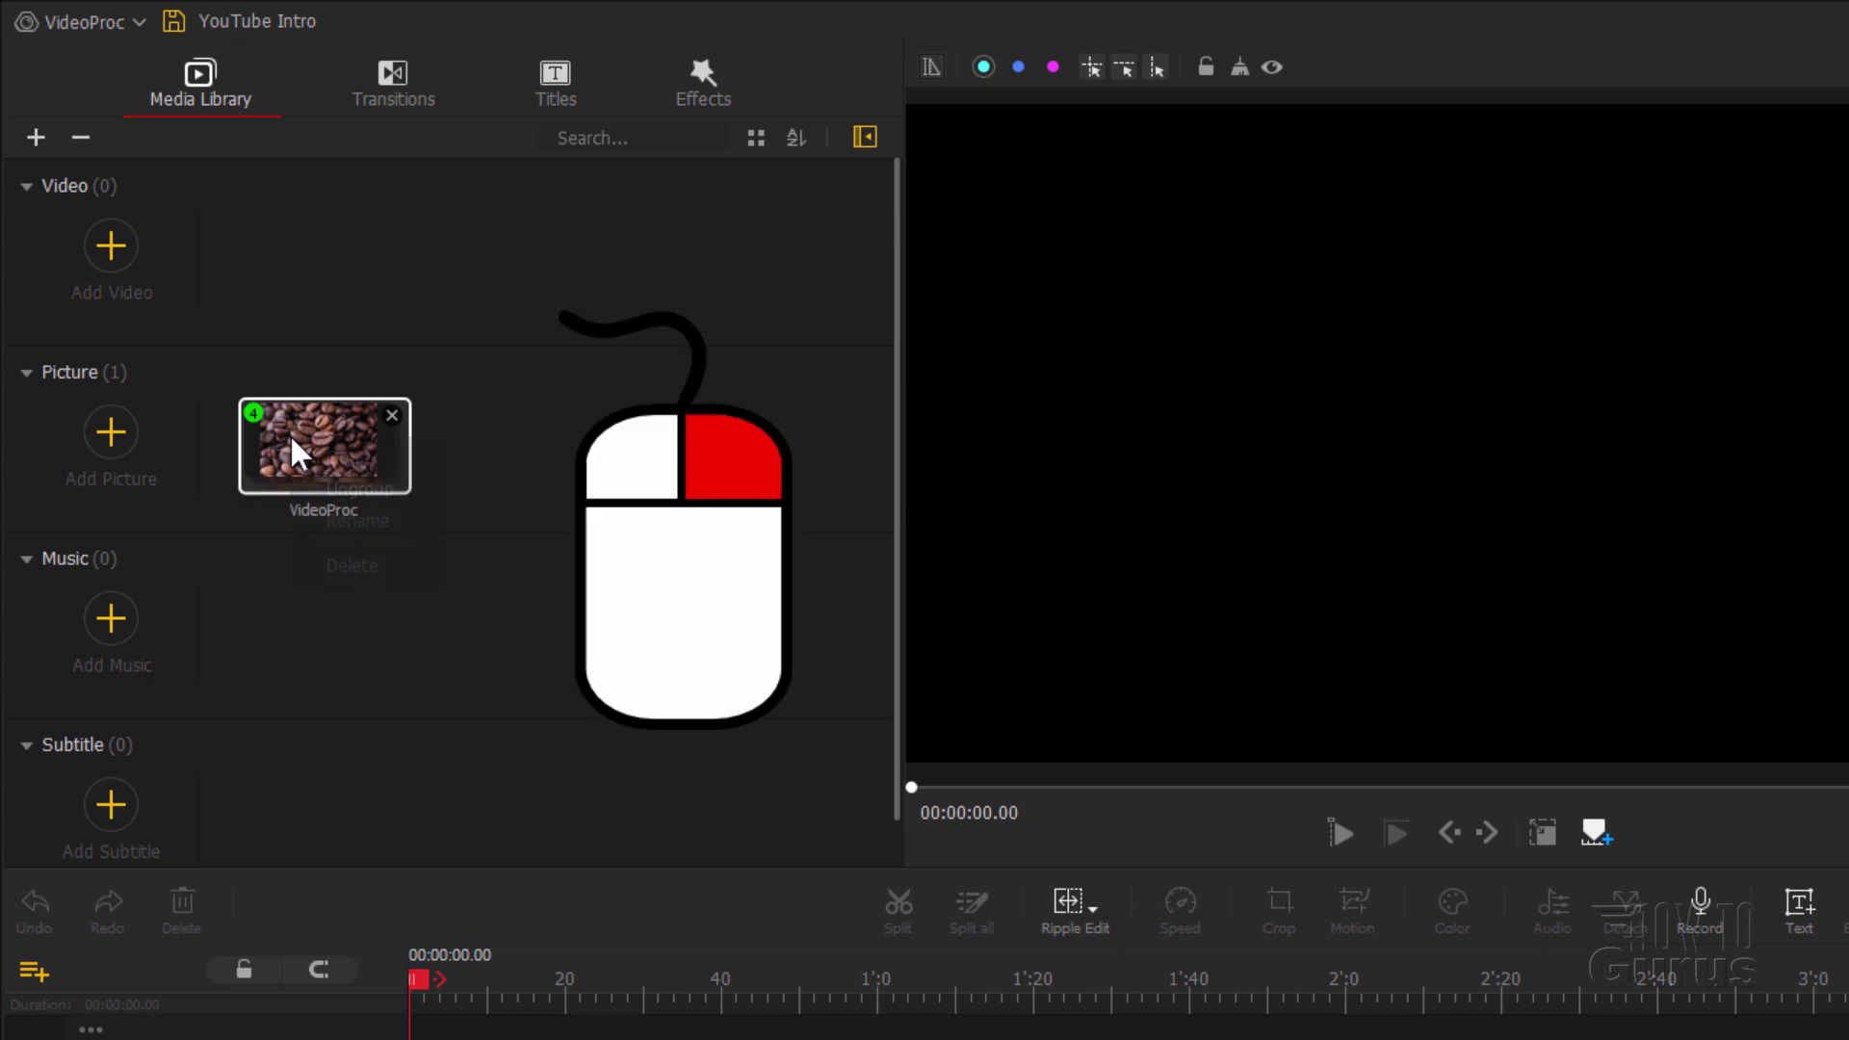
{"action": "left_click", "coordinate": [326, 457]}
{"action": "left_click_drag", "start_coordinate": [354, 486], "coordinate": [354, 487]}
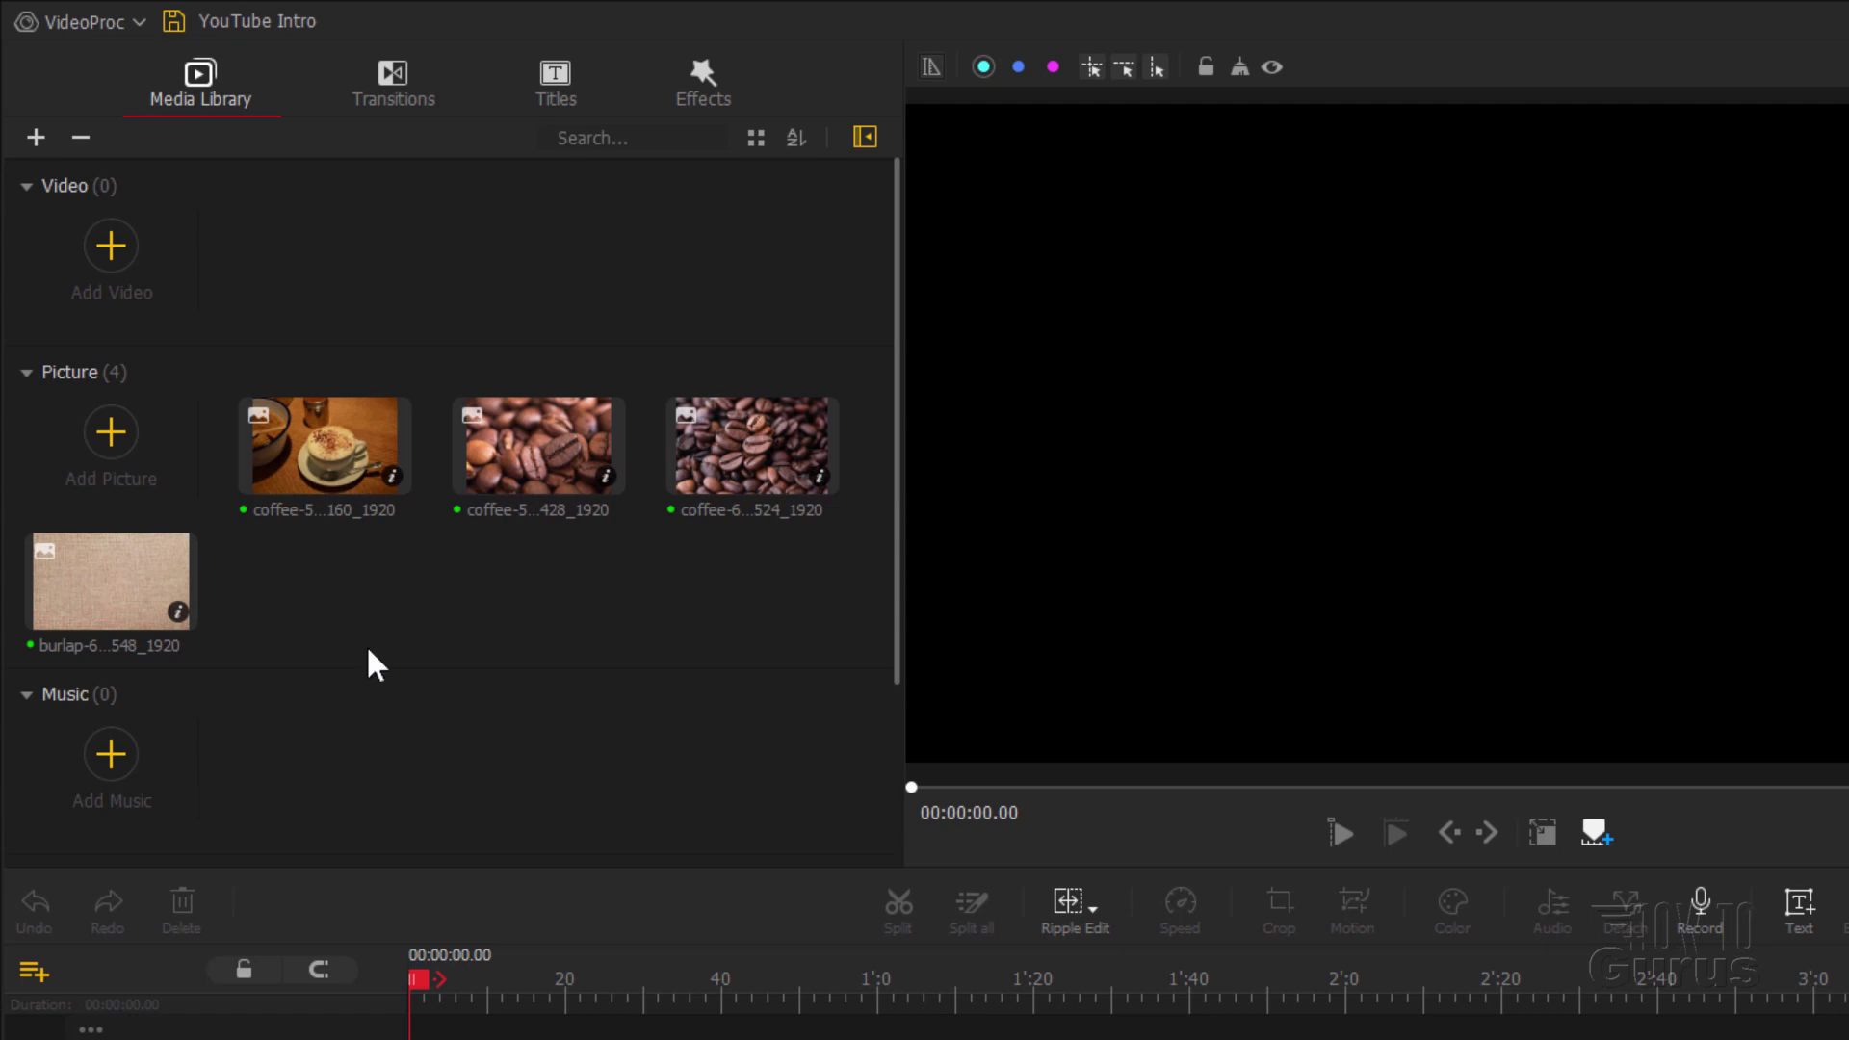
{"action": "left_click", "coordinate": [172, 23]}
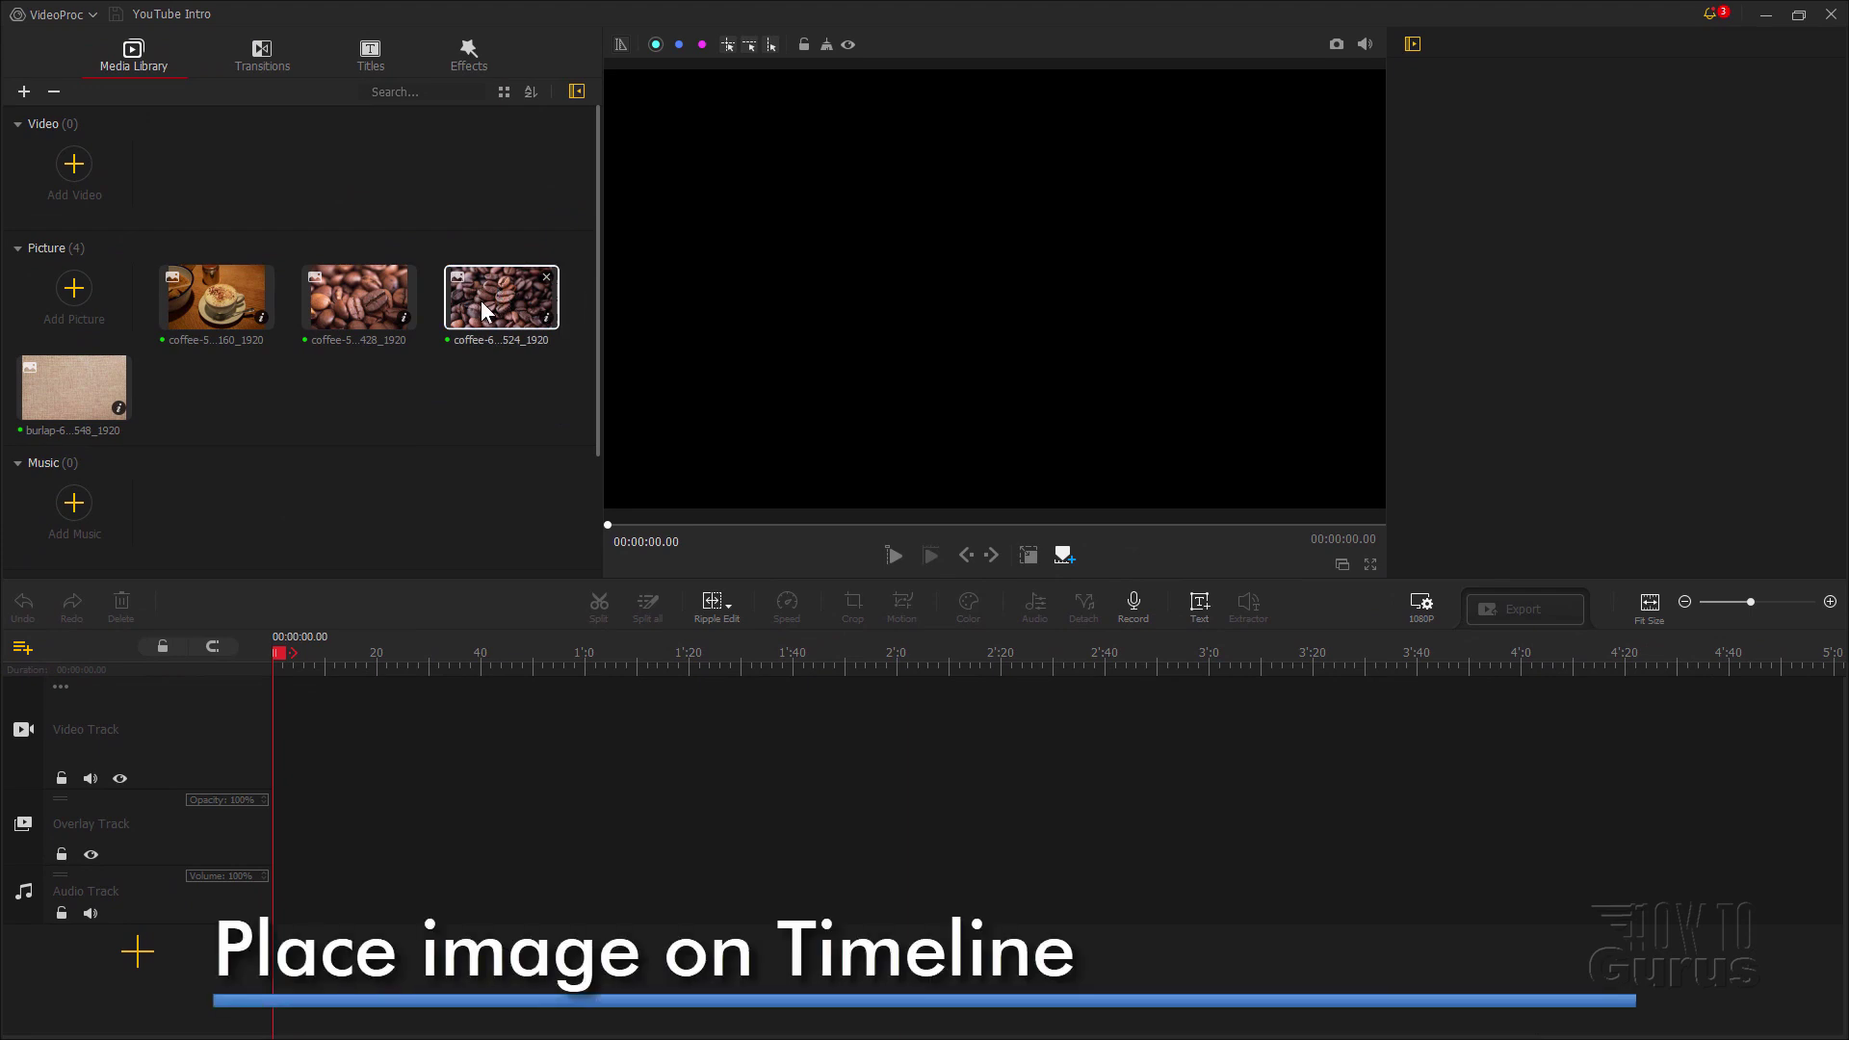
Step: Place the coffee-6632524_1920 picture at the start of the video track
{"action": "mouse_move", "coordinate": [481, 301]}
{"action": "left_mouse_down"}
{"action": "mouse_move", "coordinate": [471, 509]}
{"action": "mouse_move", "coordinate": [366, 747]}
{"action": "left_mouse_up"}
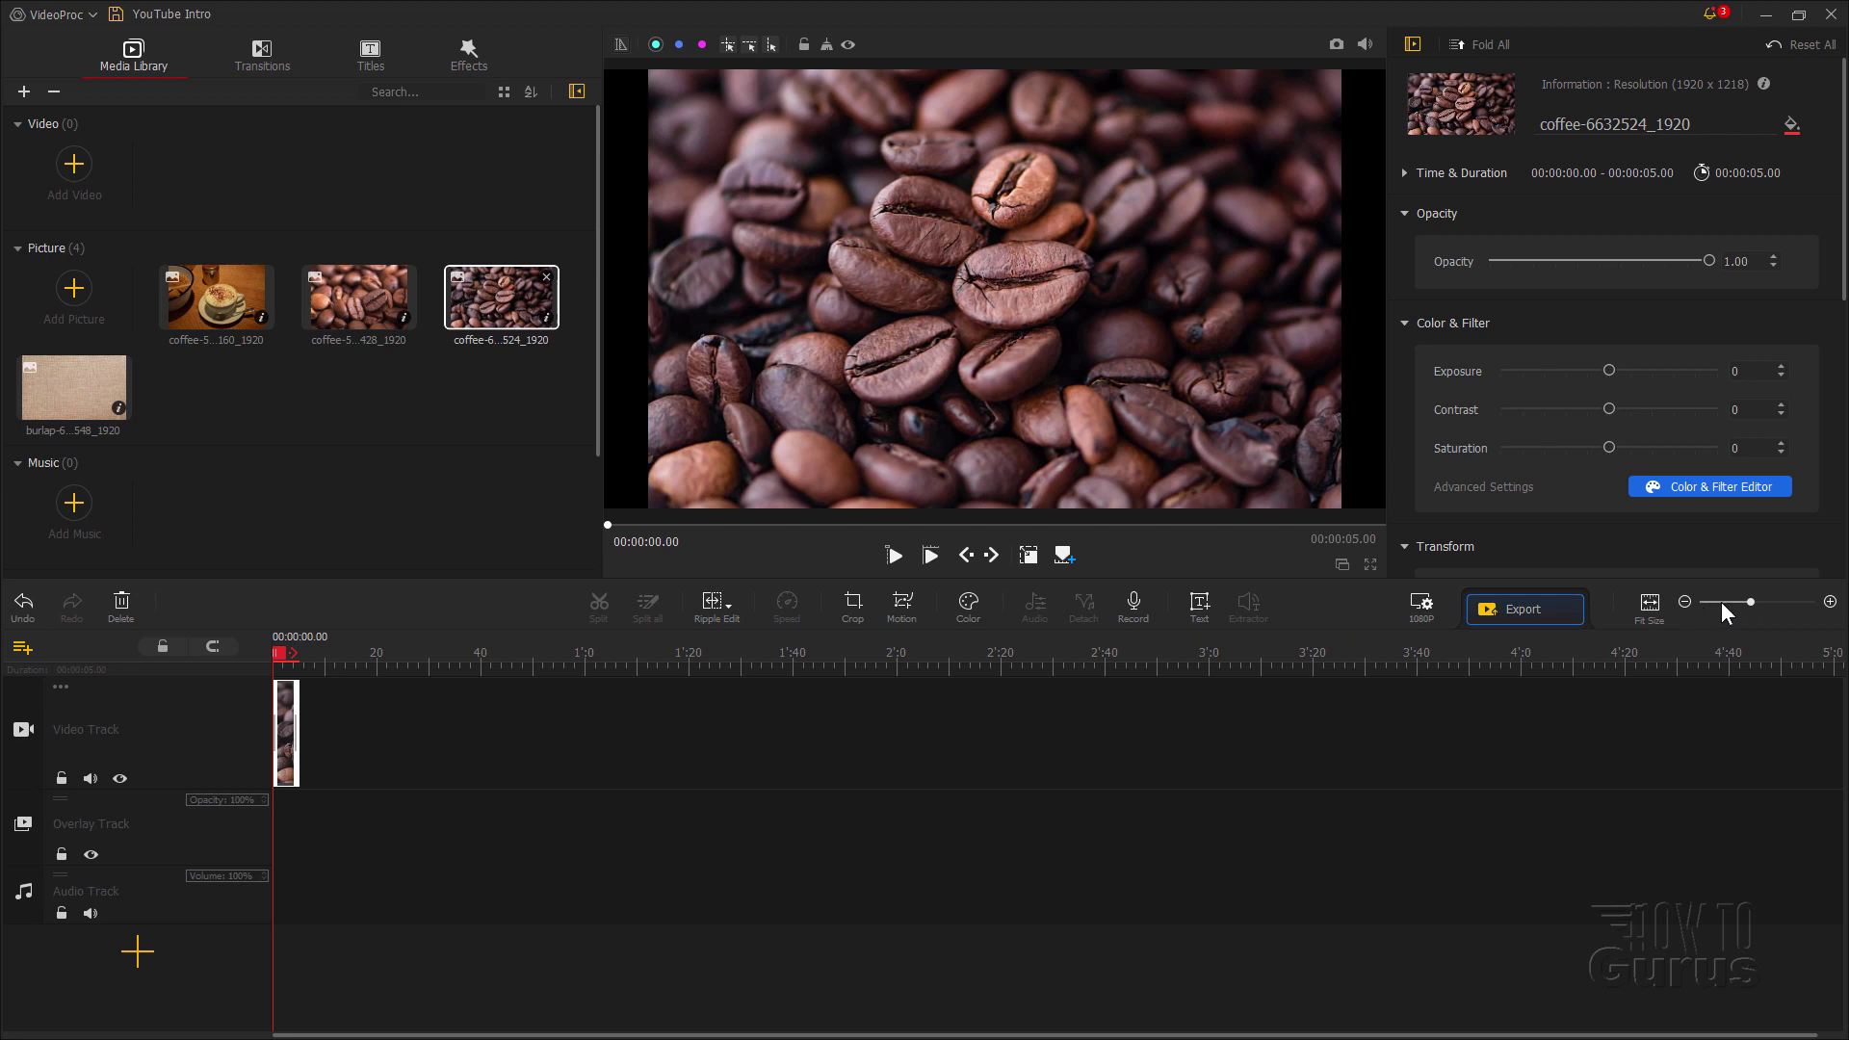
{"action": "left_click", "coordinate": [1829, 603]}
{"action": "left_click", "coordinate": [1830, 603]}
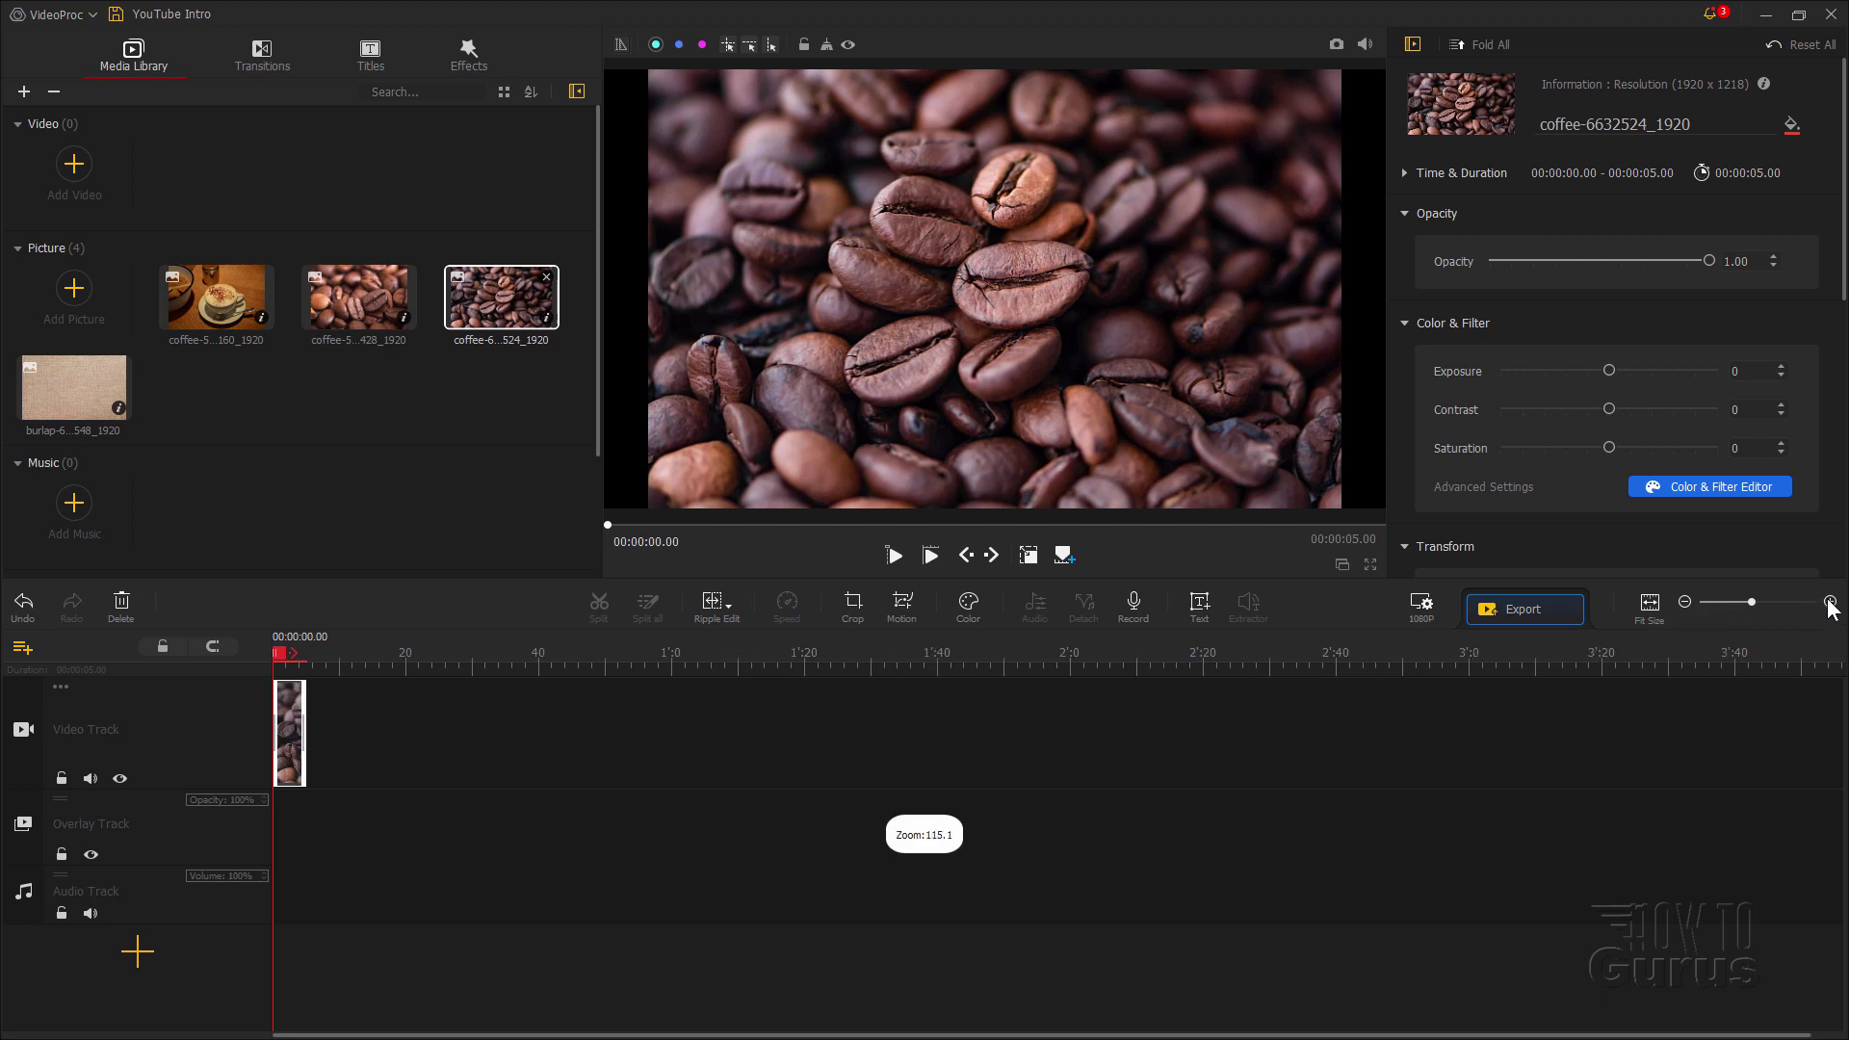
{"action": "left_click", "coordinate": [1829, 603]}
{"action": "left_click", "coordinate": [1830, 602]}
{"action": "left_click", "coordinate": [1830, 603]}
{"action": "left_click", "coordinate": [1830, 603]}
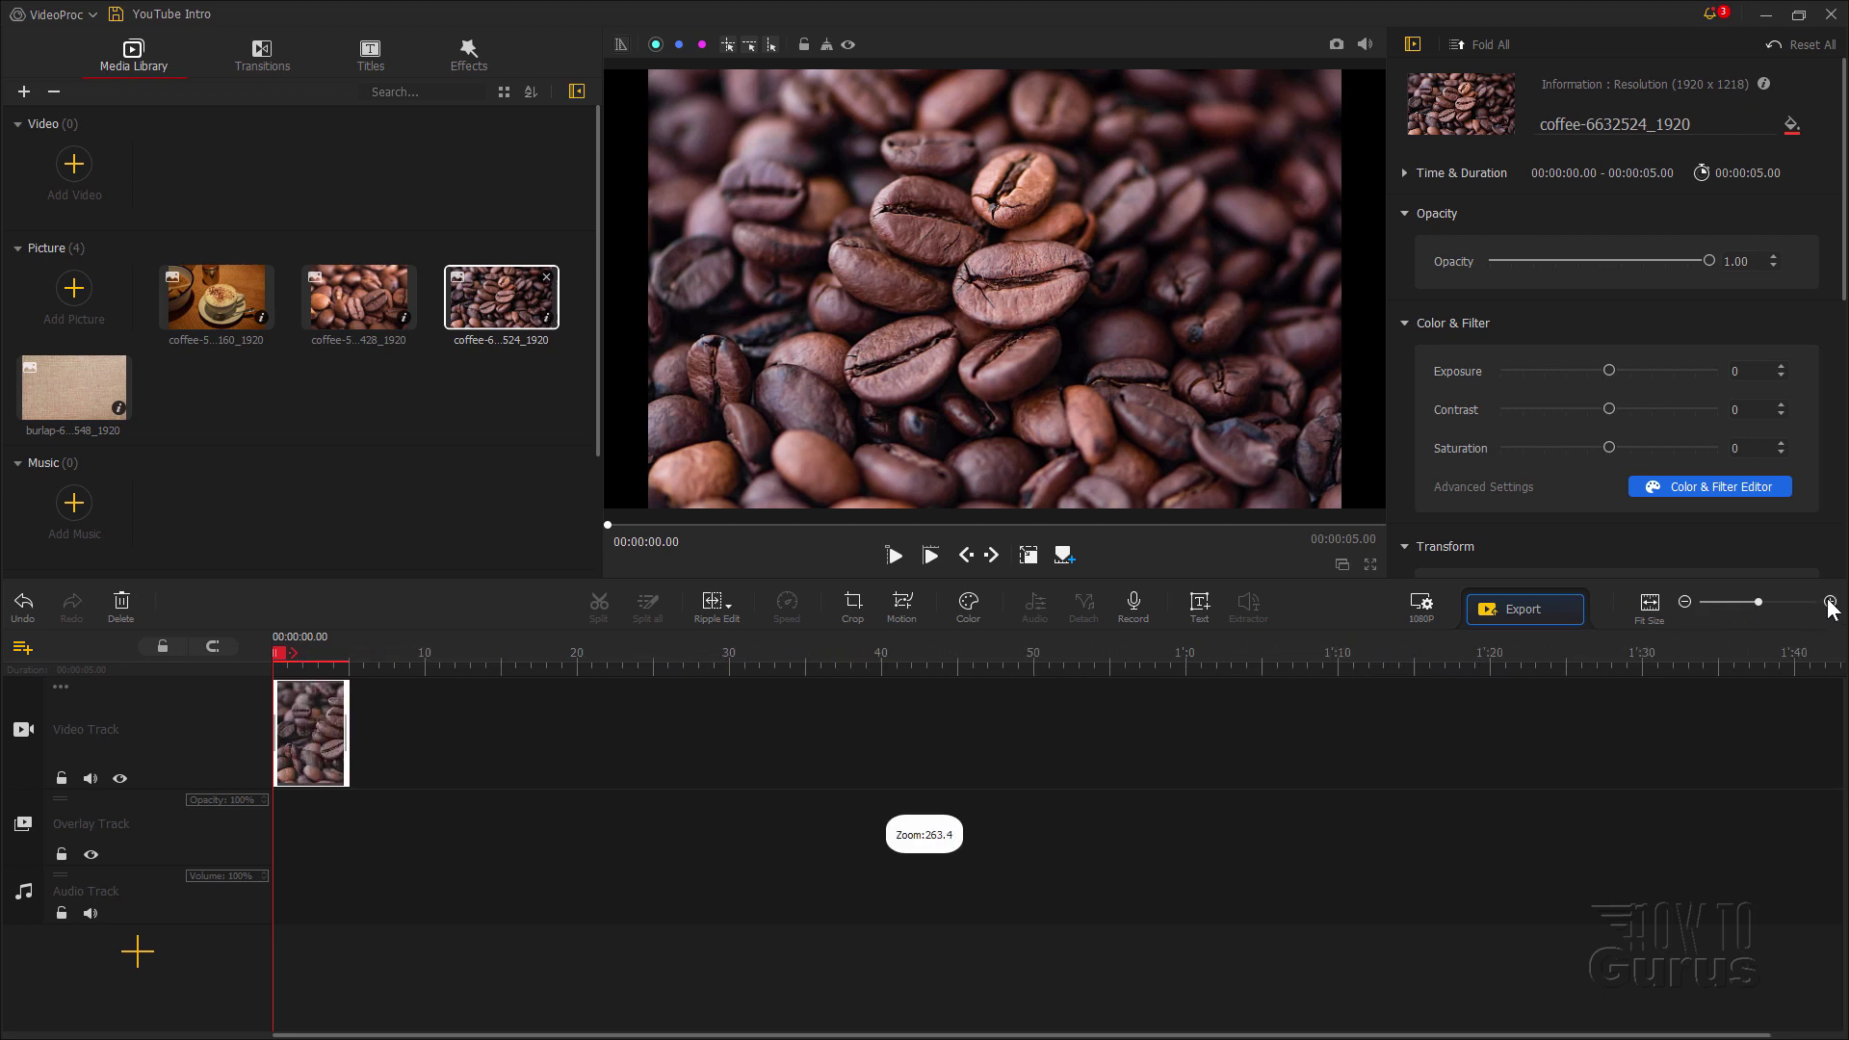
{"action": "left_click", "coordinate": [1830, 603]}
{"action": "left_click", "coordinate": [1830, 603]}
{"action": "left_click", "coordinate": [1830, 603]}
{"action": "left_click", "coordinate": [1829, 603]}
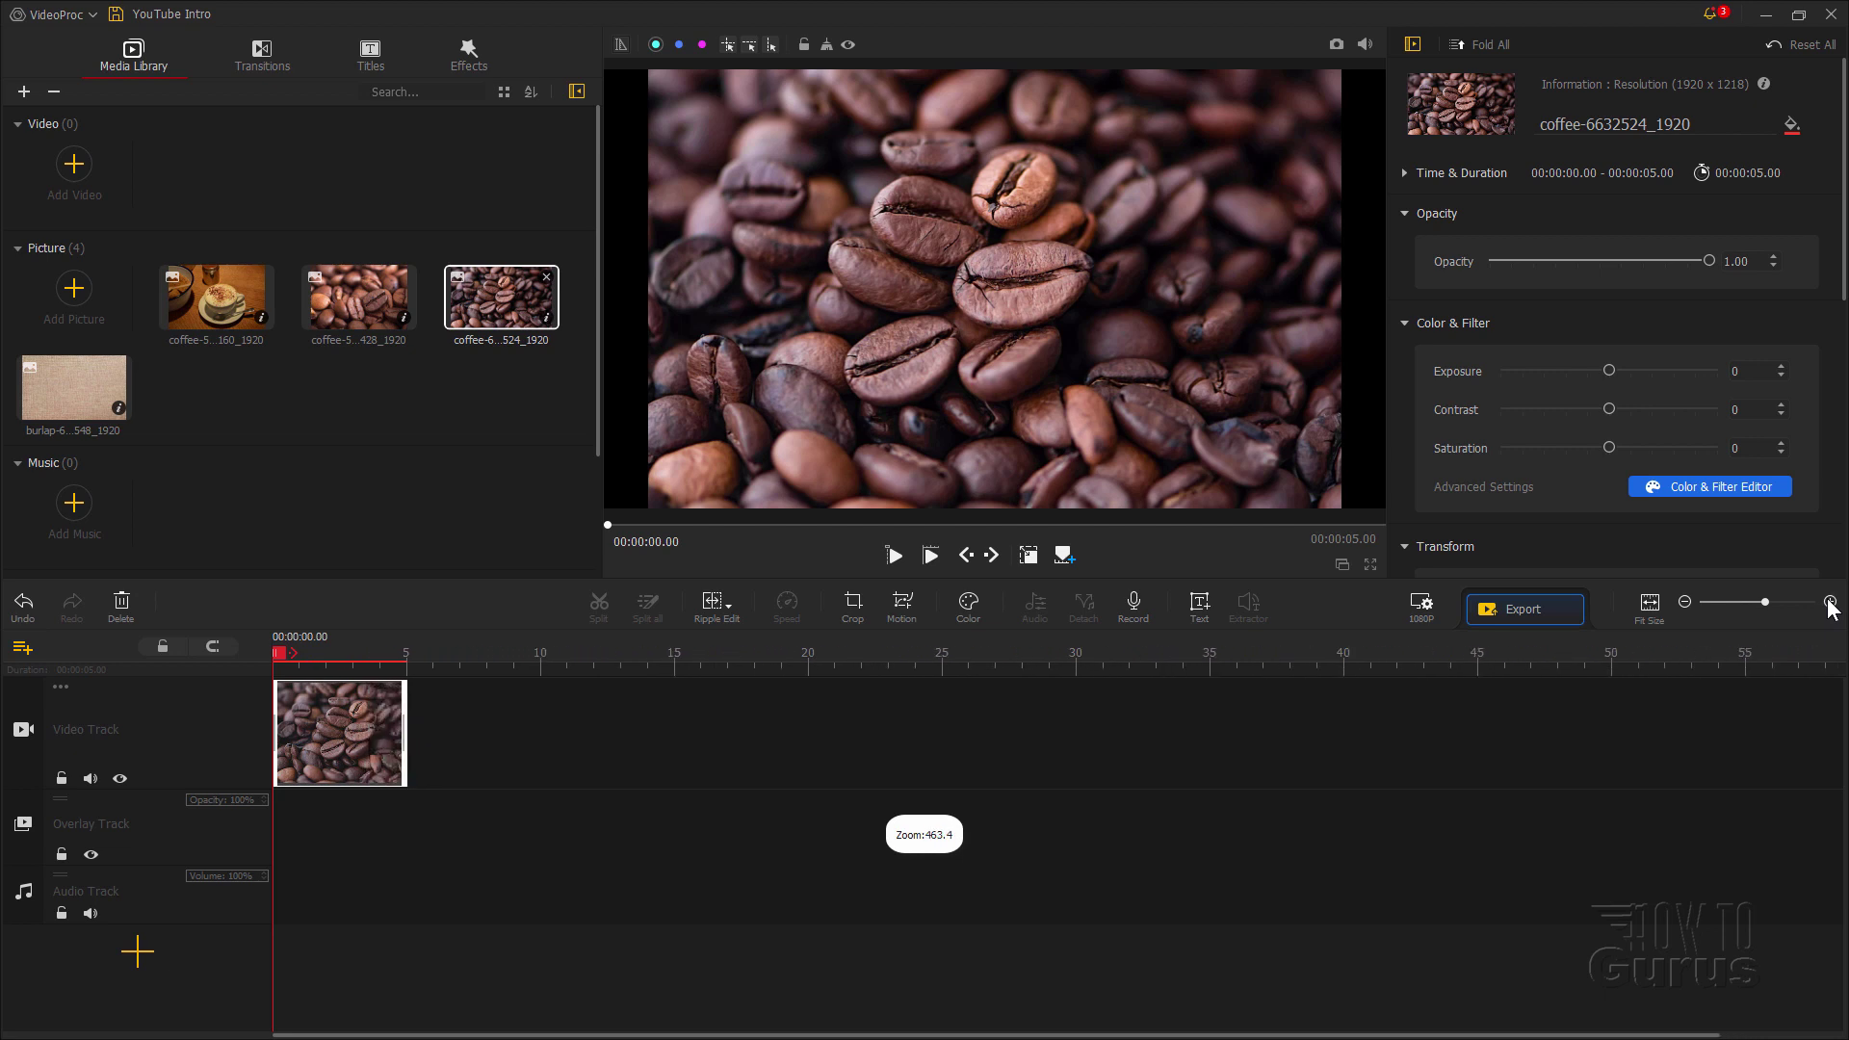
{"action": "left_click", "coordinate": [1830, 603]}
{"action": "left_click", "coordinate": [1830, 603]}
{"action": "left_click", "coordinate": [1830, 603]}
{"action": "left_click", "coordinate": [1830, 603]}
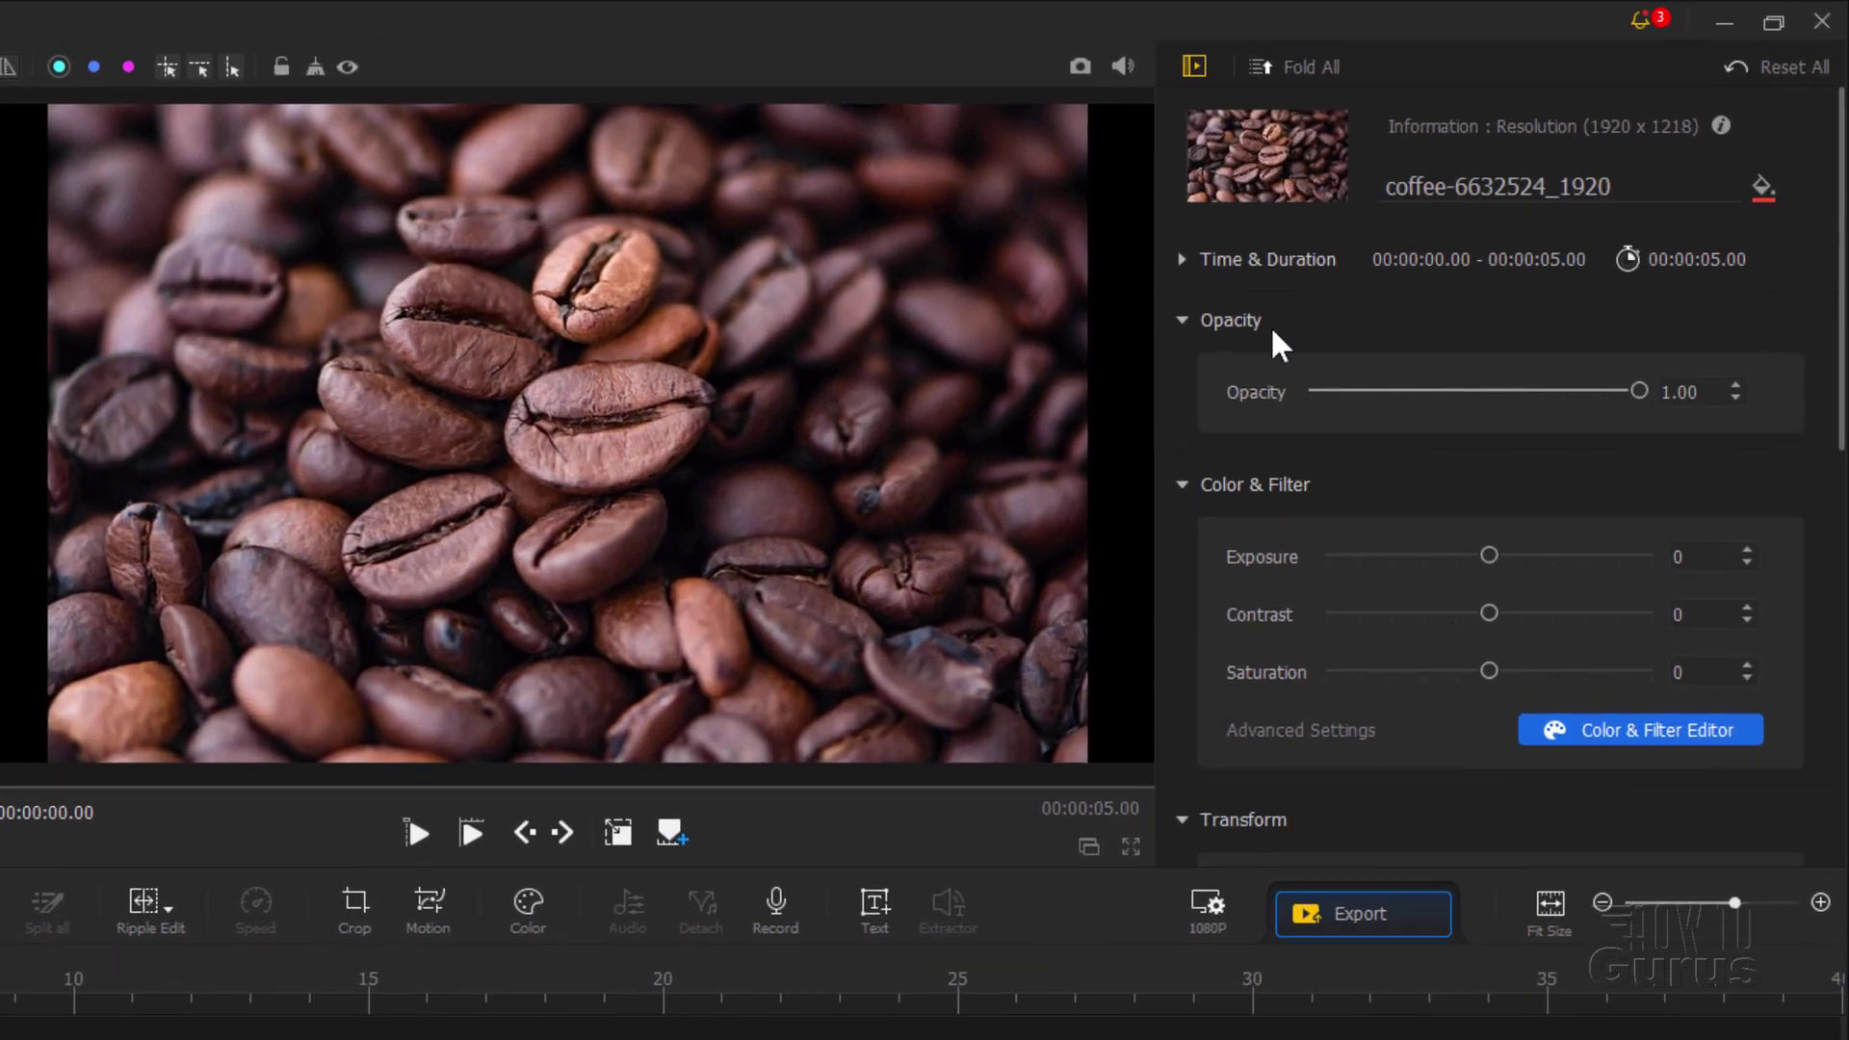
Step: Collapse the Opacity and Color & Filter settings and fit the coffee-6632524_1920 clip to the screen width
{"action": "left_click", "coordinate": [1200, 324]}
{"action": "left_click", "coordinate": [1182, 385]}
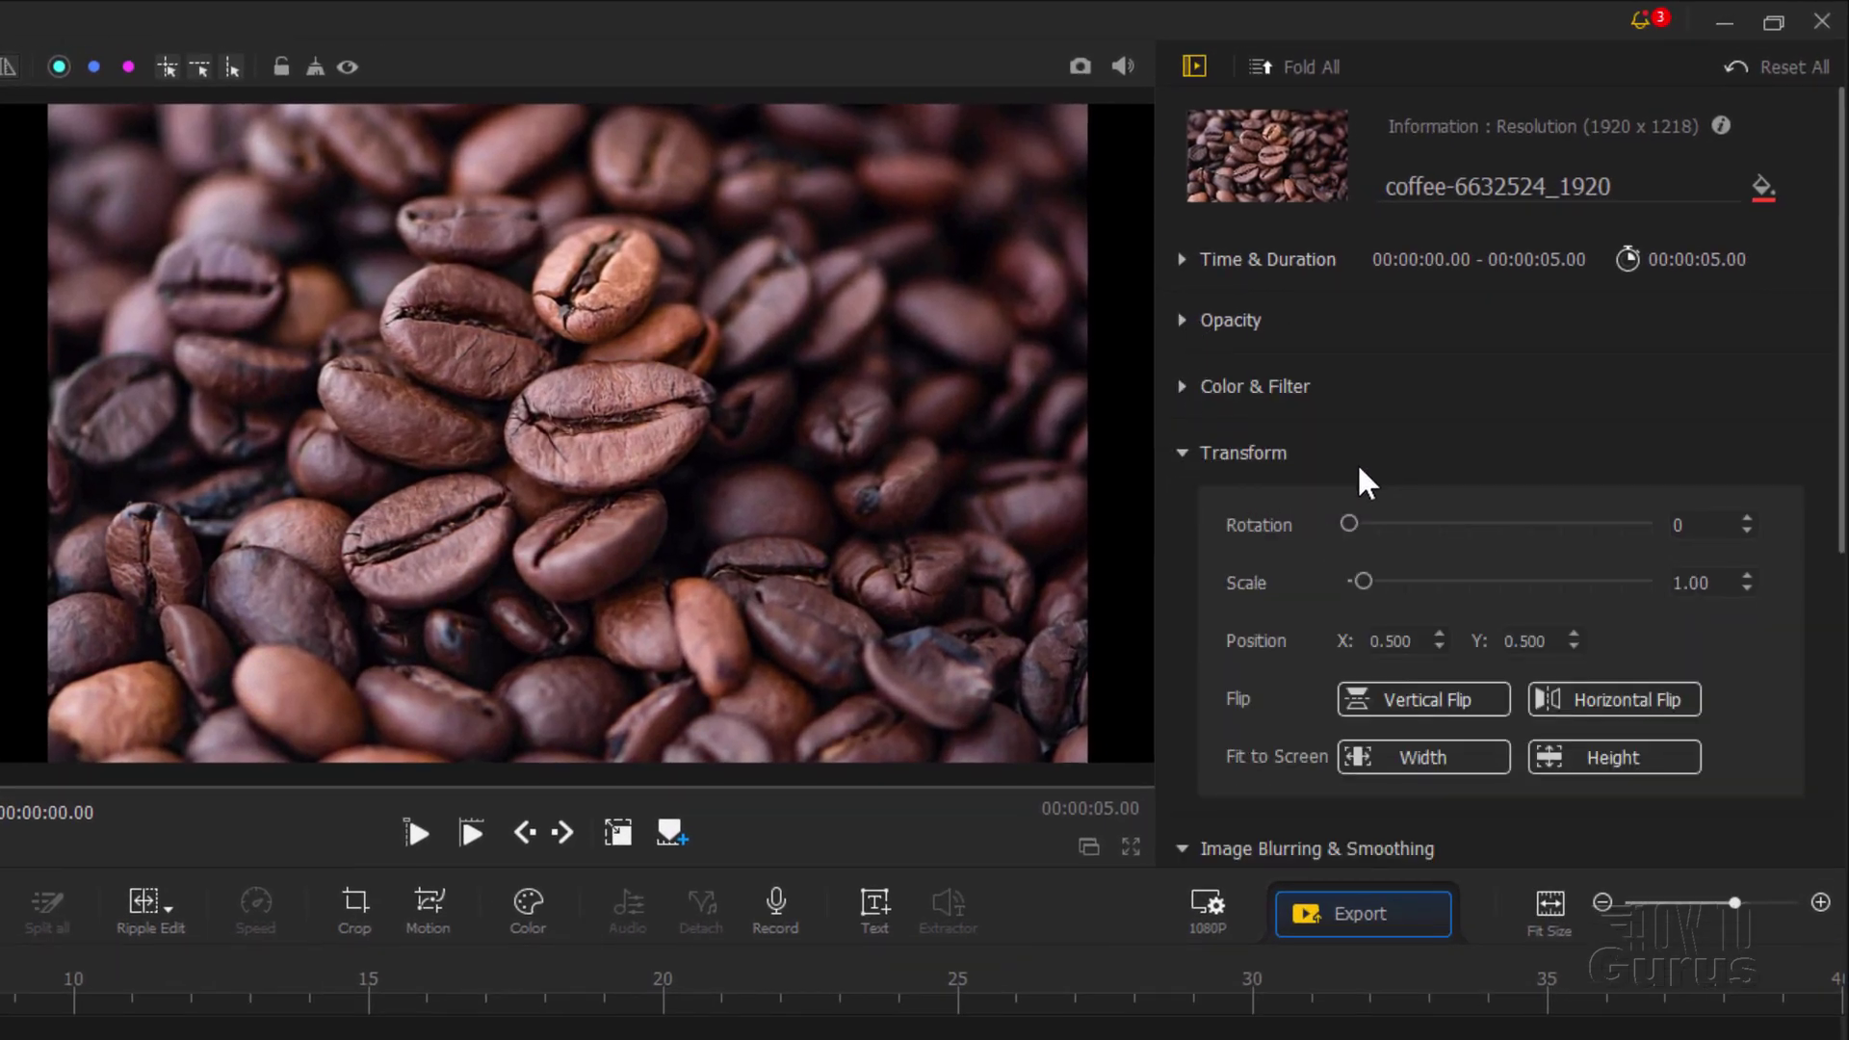
{"action": "left_click", "coordinate": [1442, 756]}
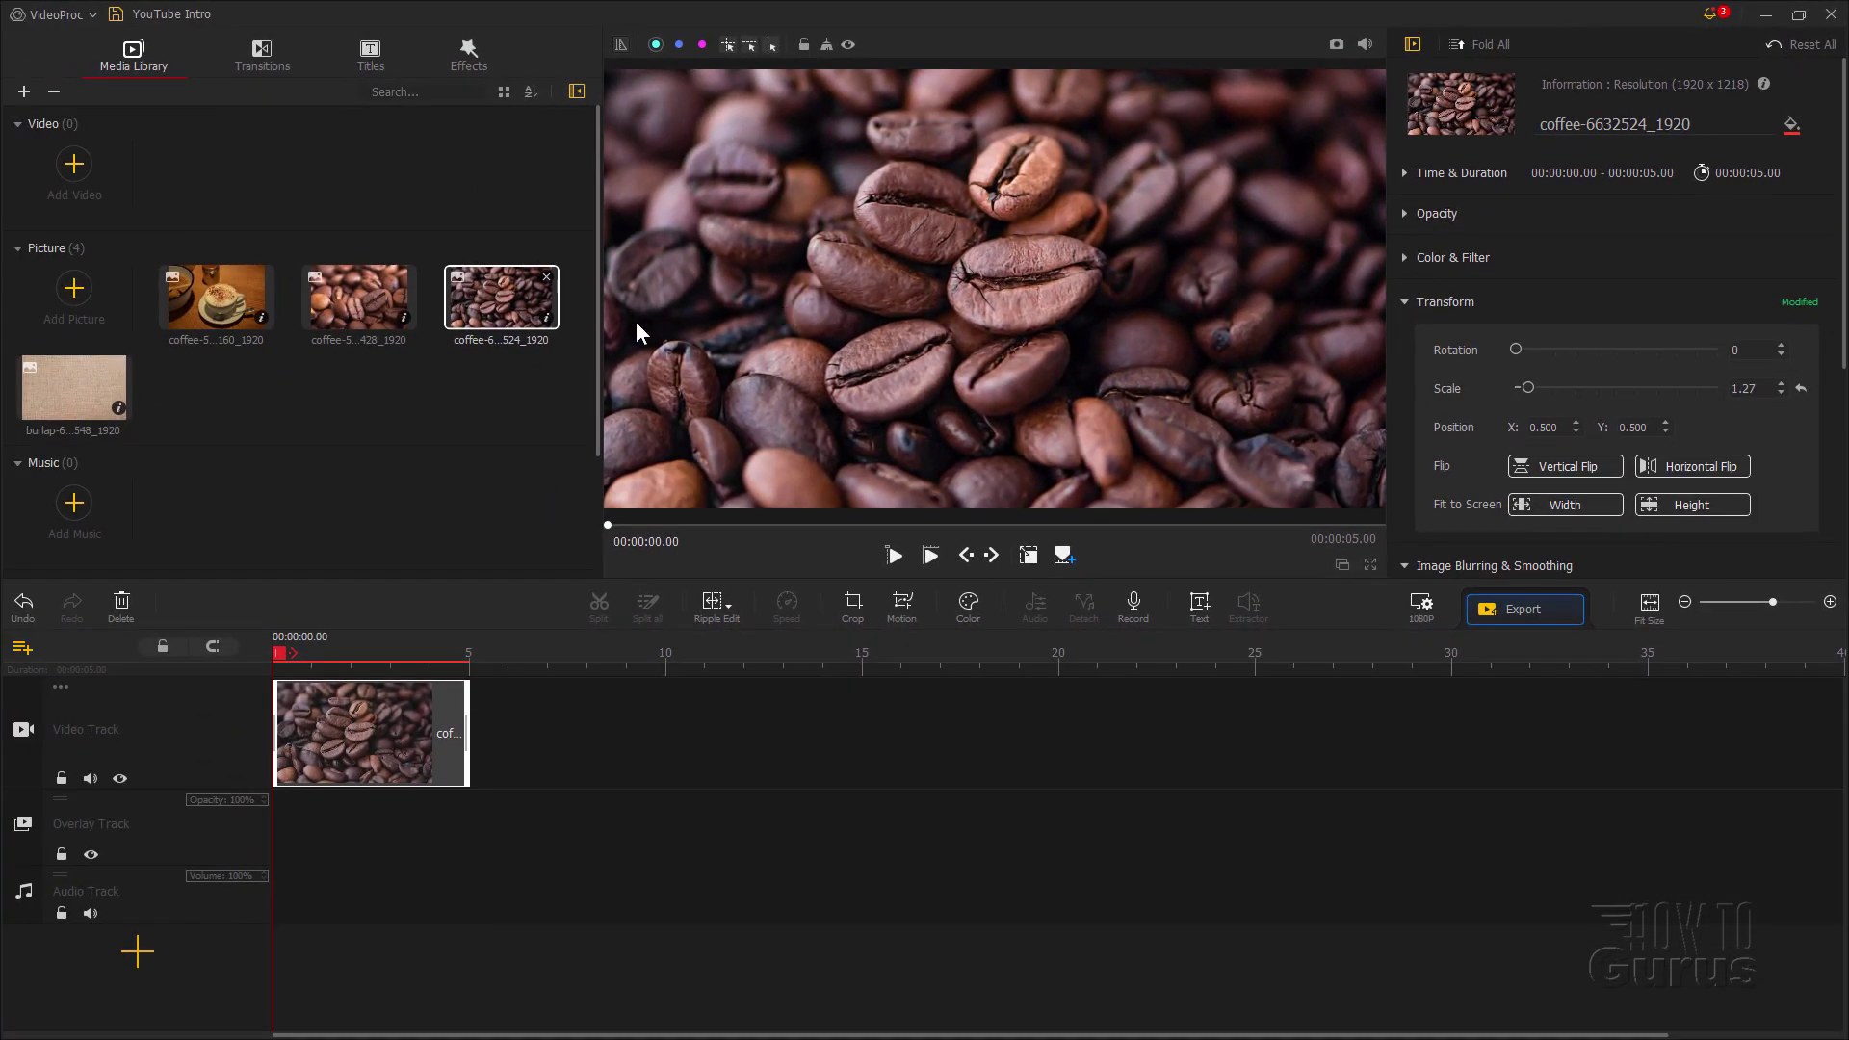
Step: Append the burlap-6499548_1920, coffee-5355428_1920 and coffee-5255160_1920 pictures to the video track in that order, fitting each to the screen width
{"action": "left_click_drag", "start_coordinate": [102, 420], "coordinate": [580, 742]}
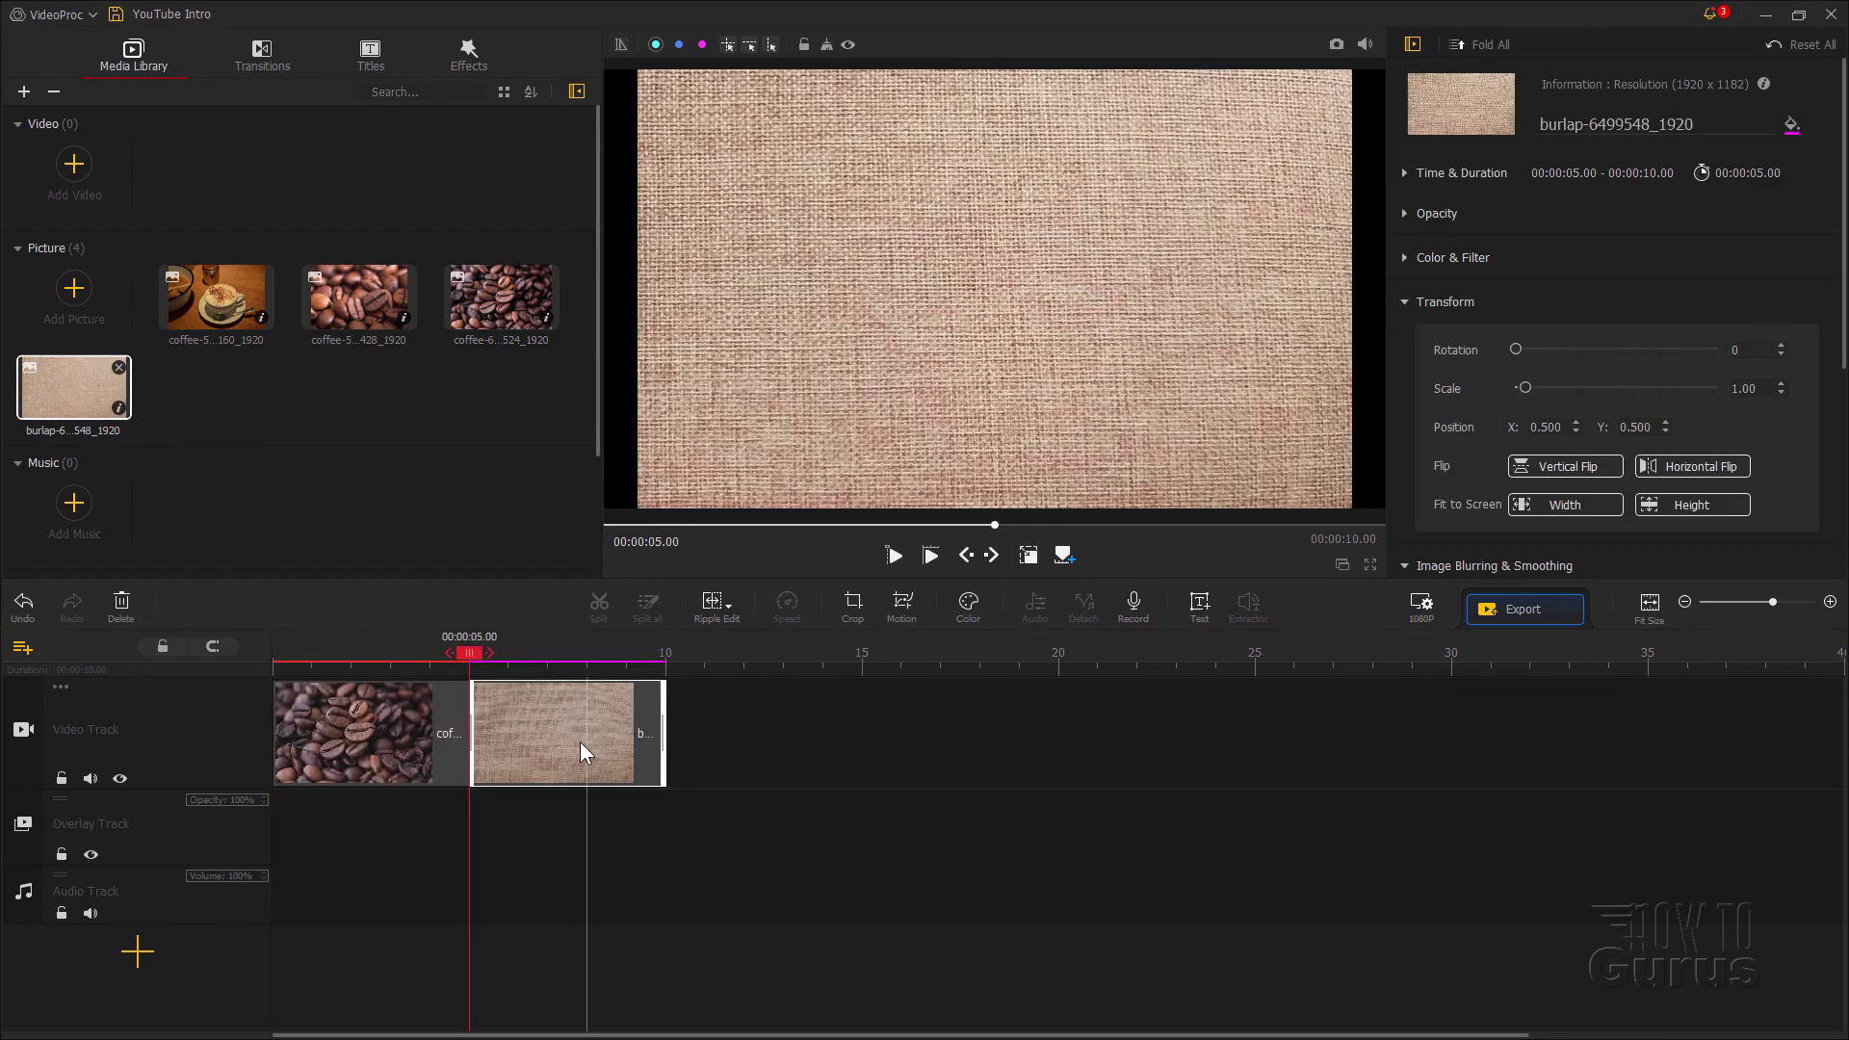
{"action": "left_click", "coordinate": [1570, 502]}
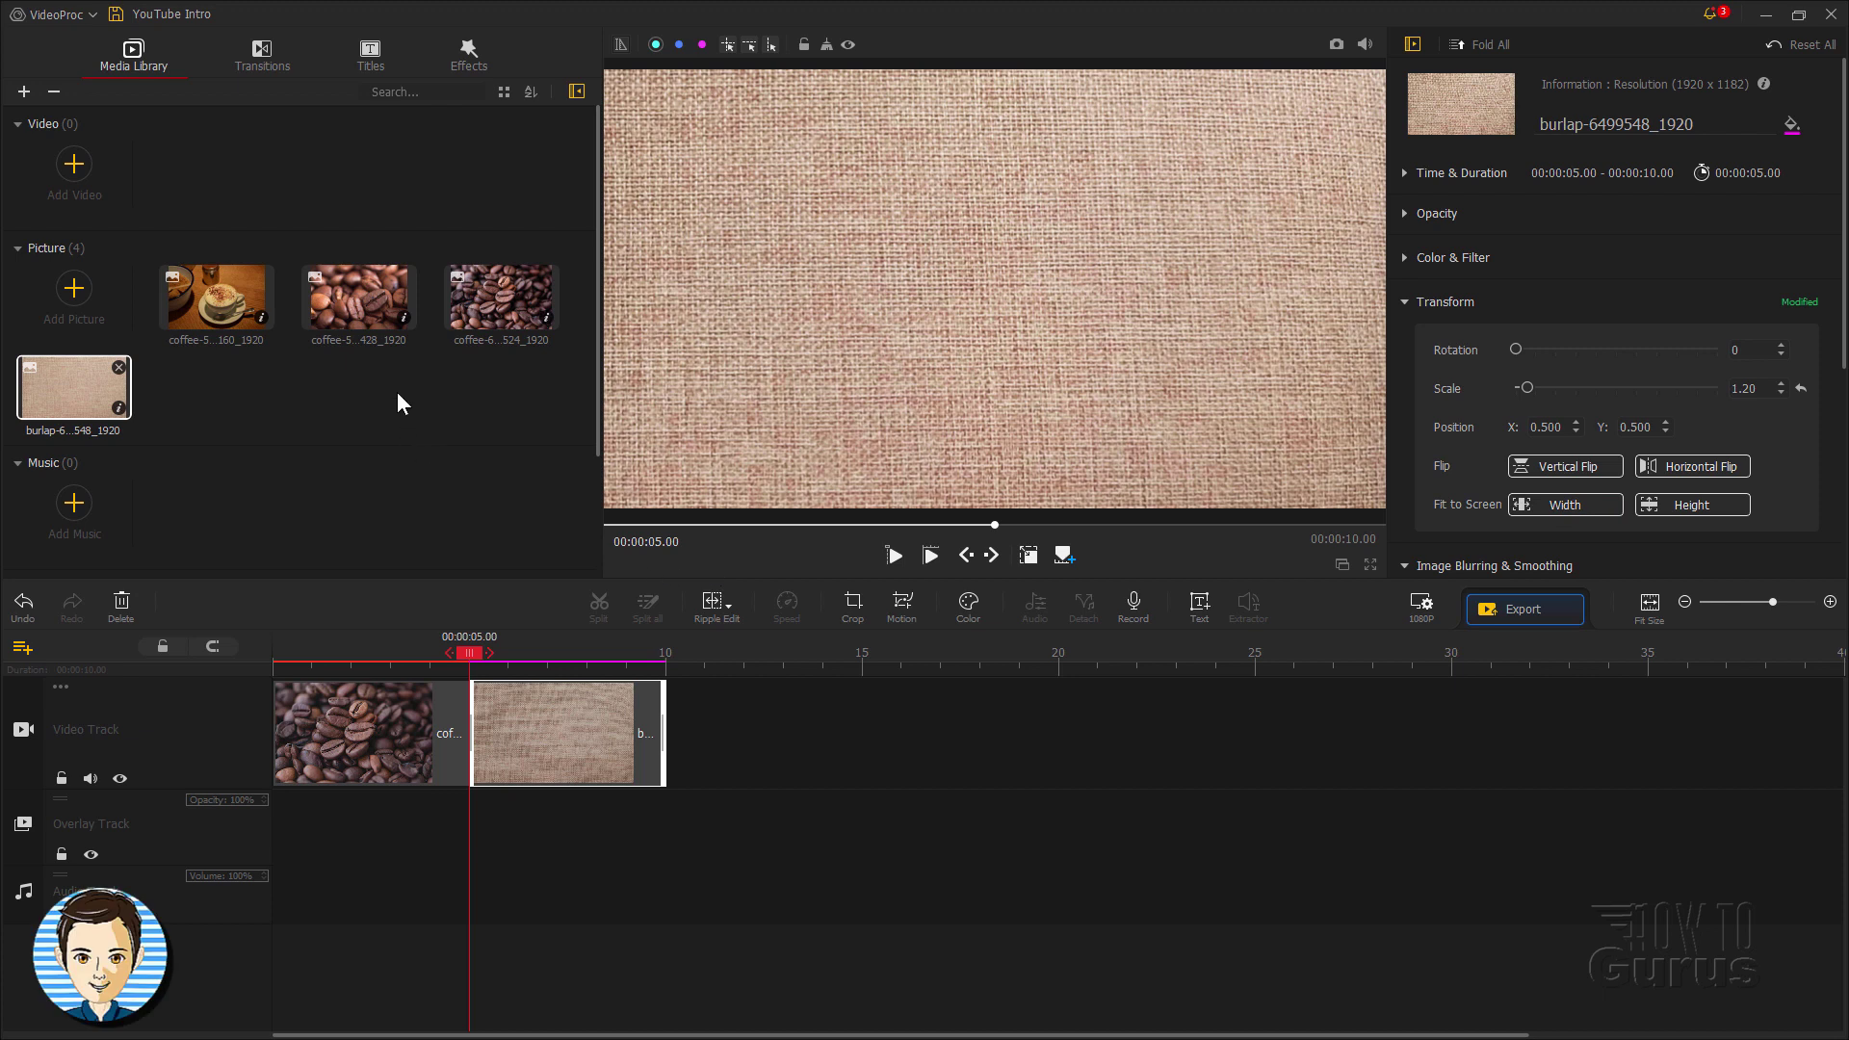
{"action": "left_click_drag", "start_coordinate": [357, 298], "coordinate": [796, 664]}
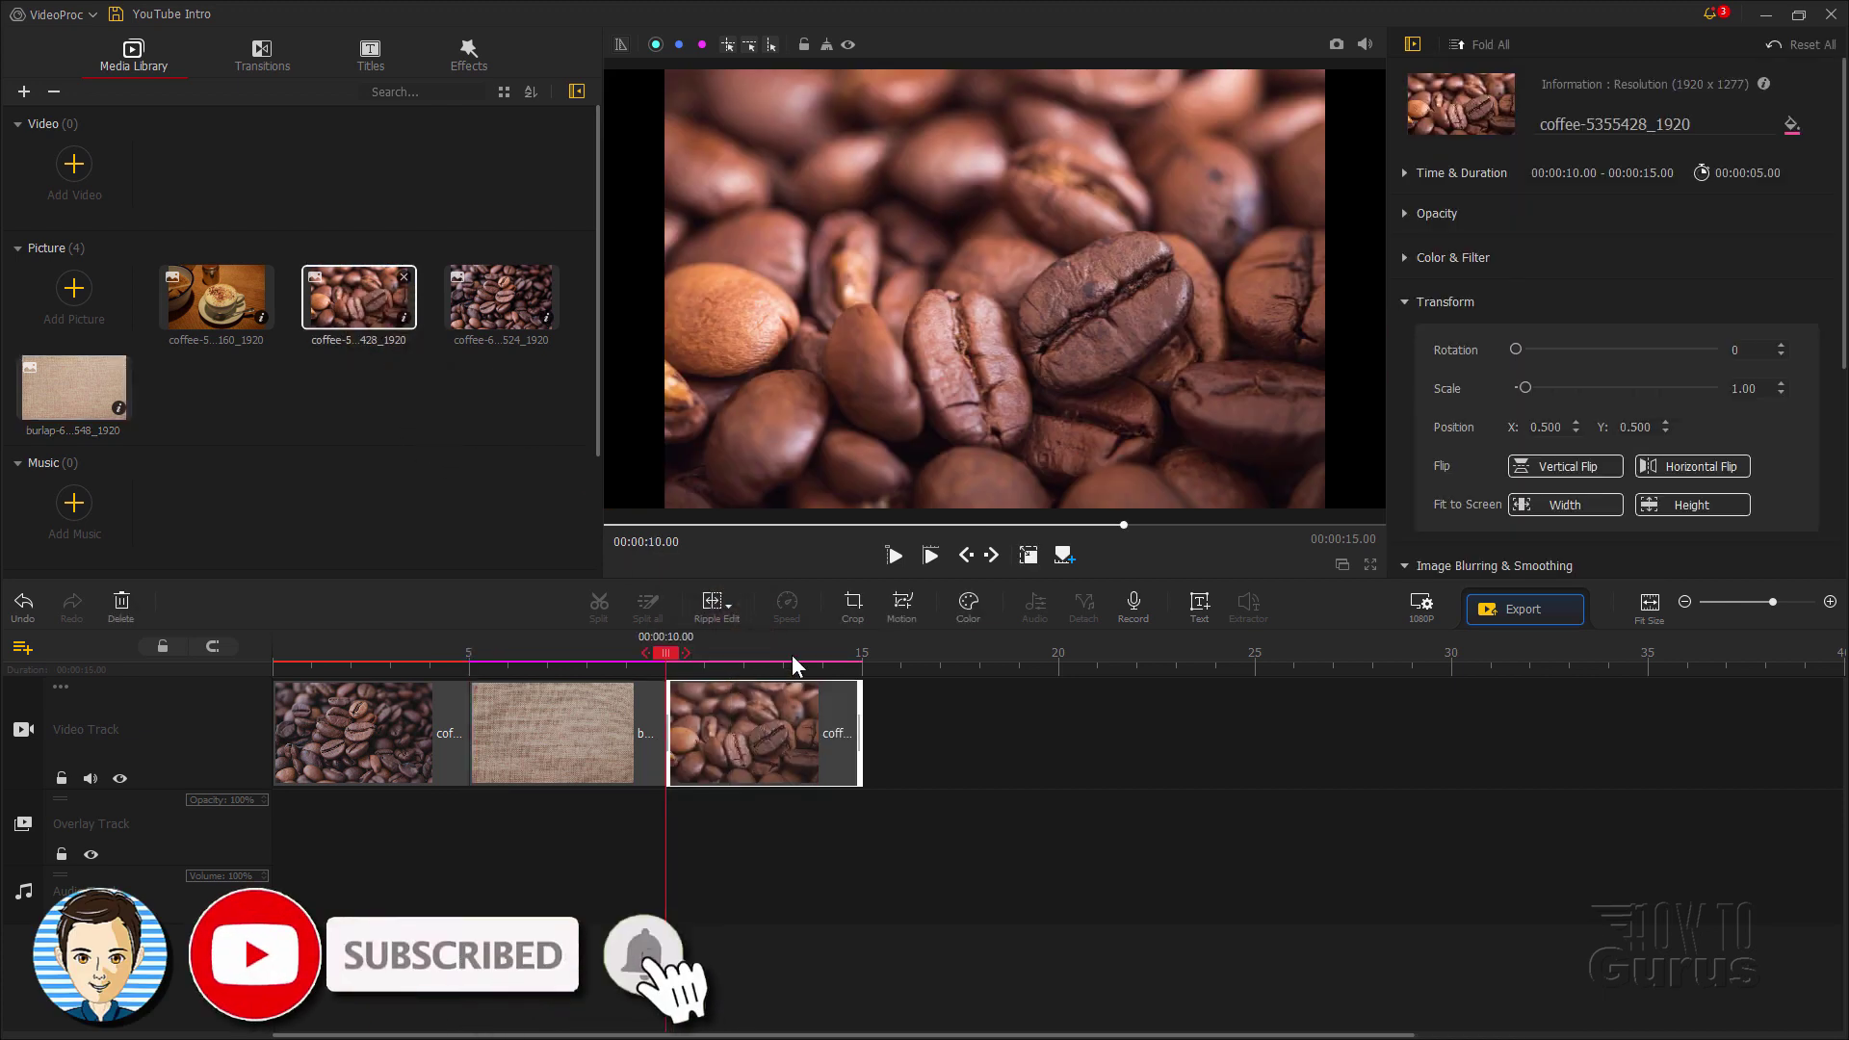
{"action": "left_click", "coordinate": [1576, 497]}
{"action": "left_click_drag", "start_coordinate": [224, 318], "coordinate": [895, 713]}
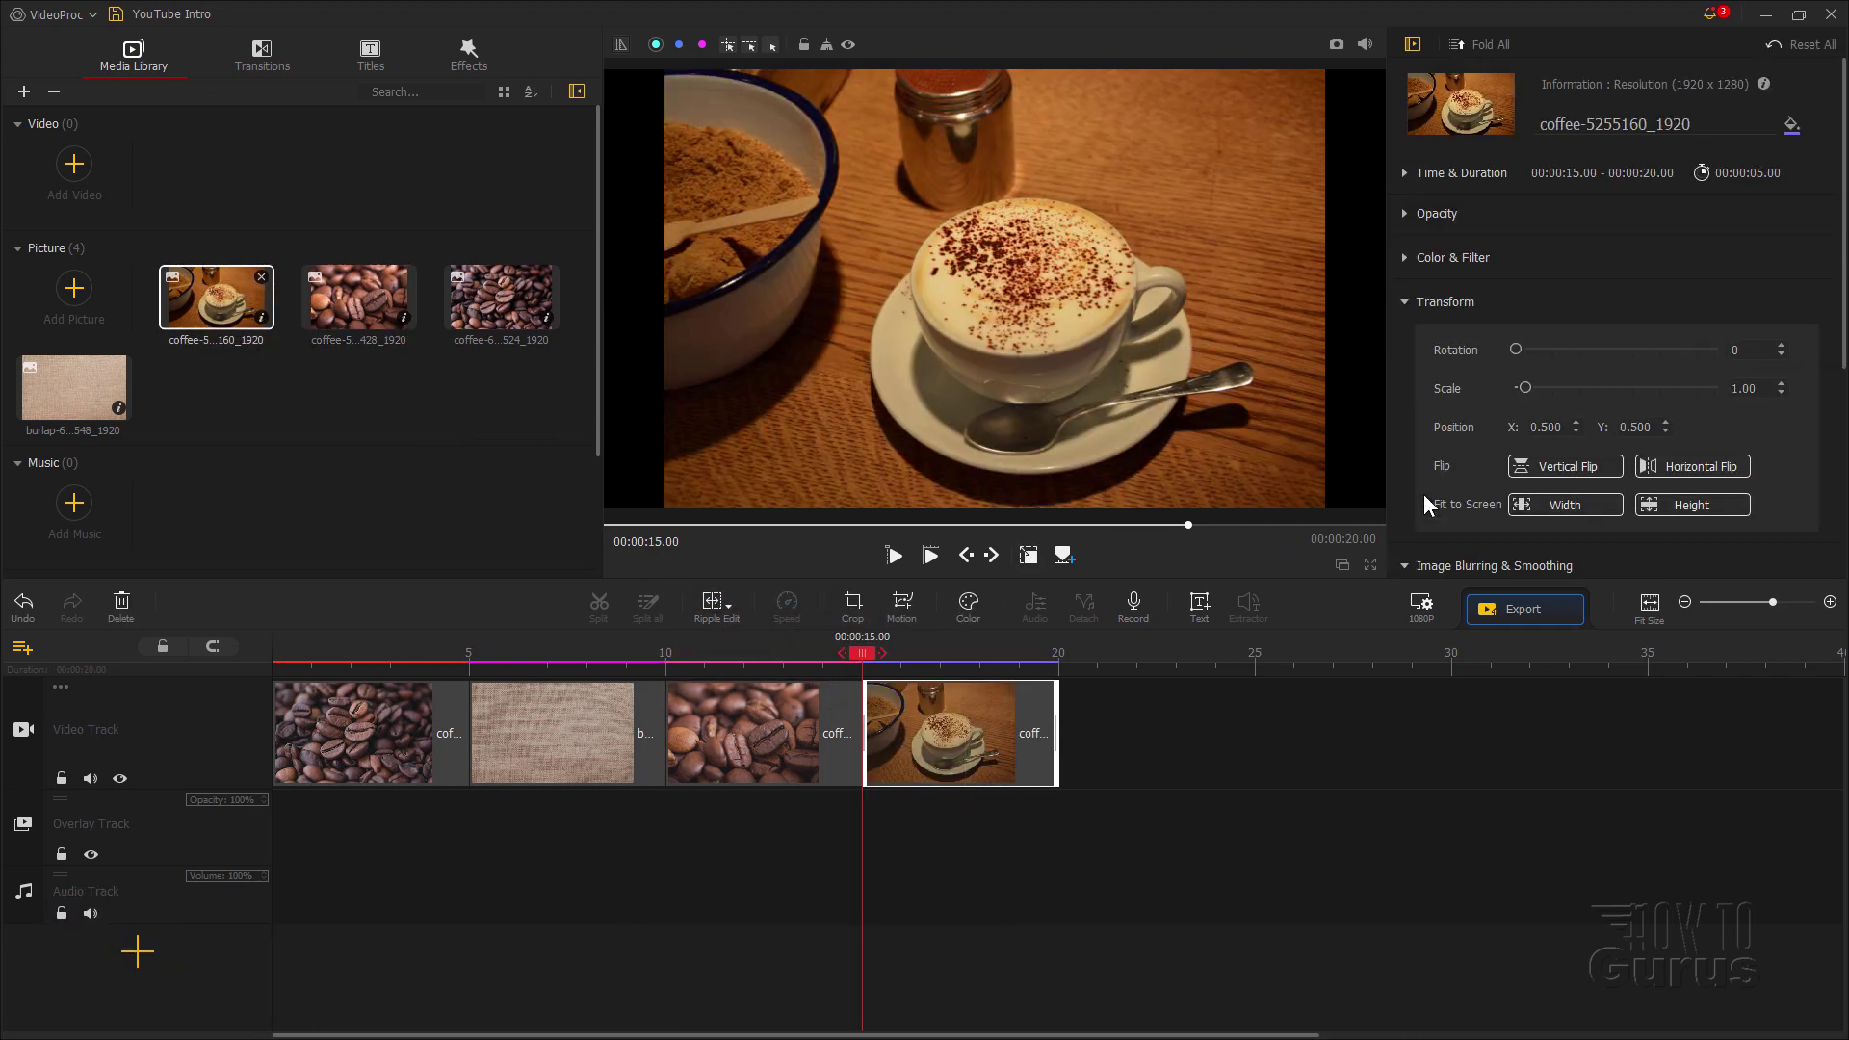
{"action": "left_click", "coordinate": [1557, 505]}
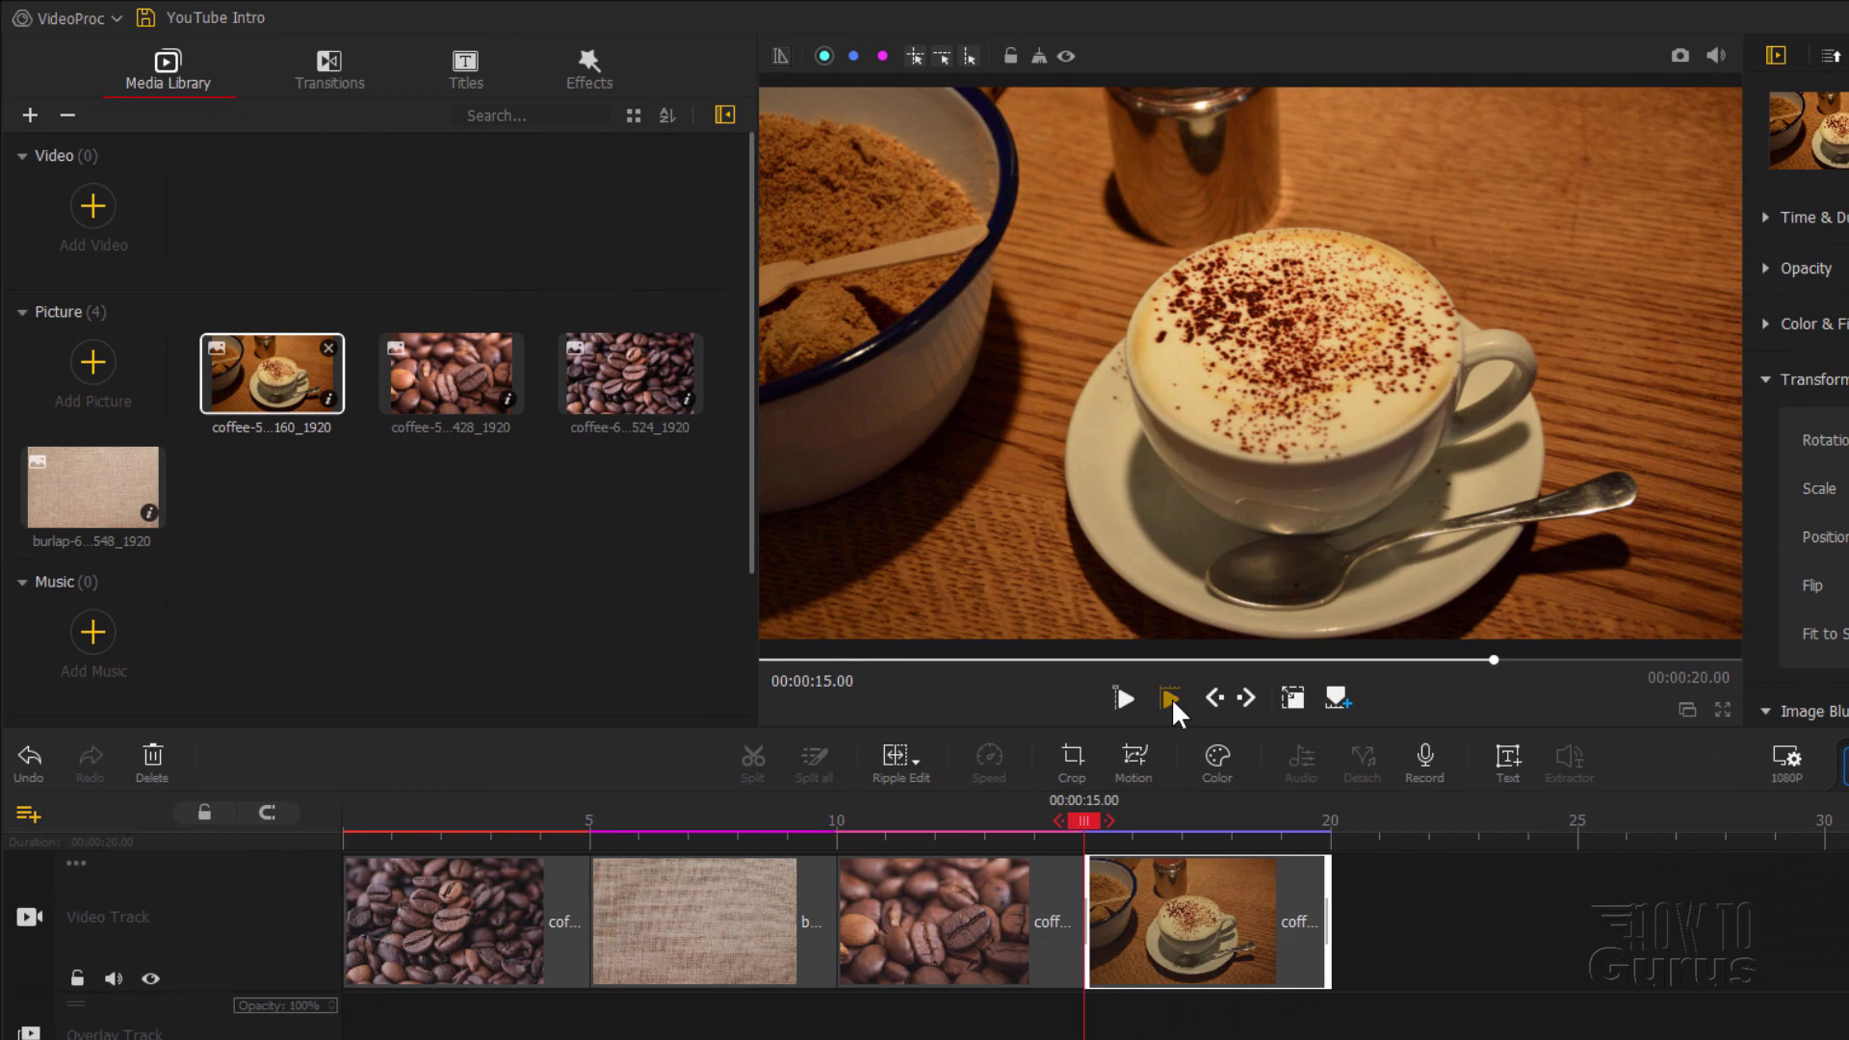
Step: Preview the timeline from its beginning and from the start of the last clip, and return the playhead to about 3.80 seconds
{"action": "left_click", "coordinate": [1171, 698]}
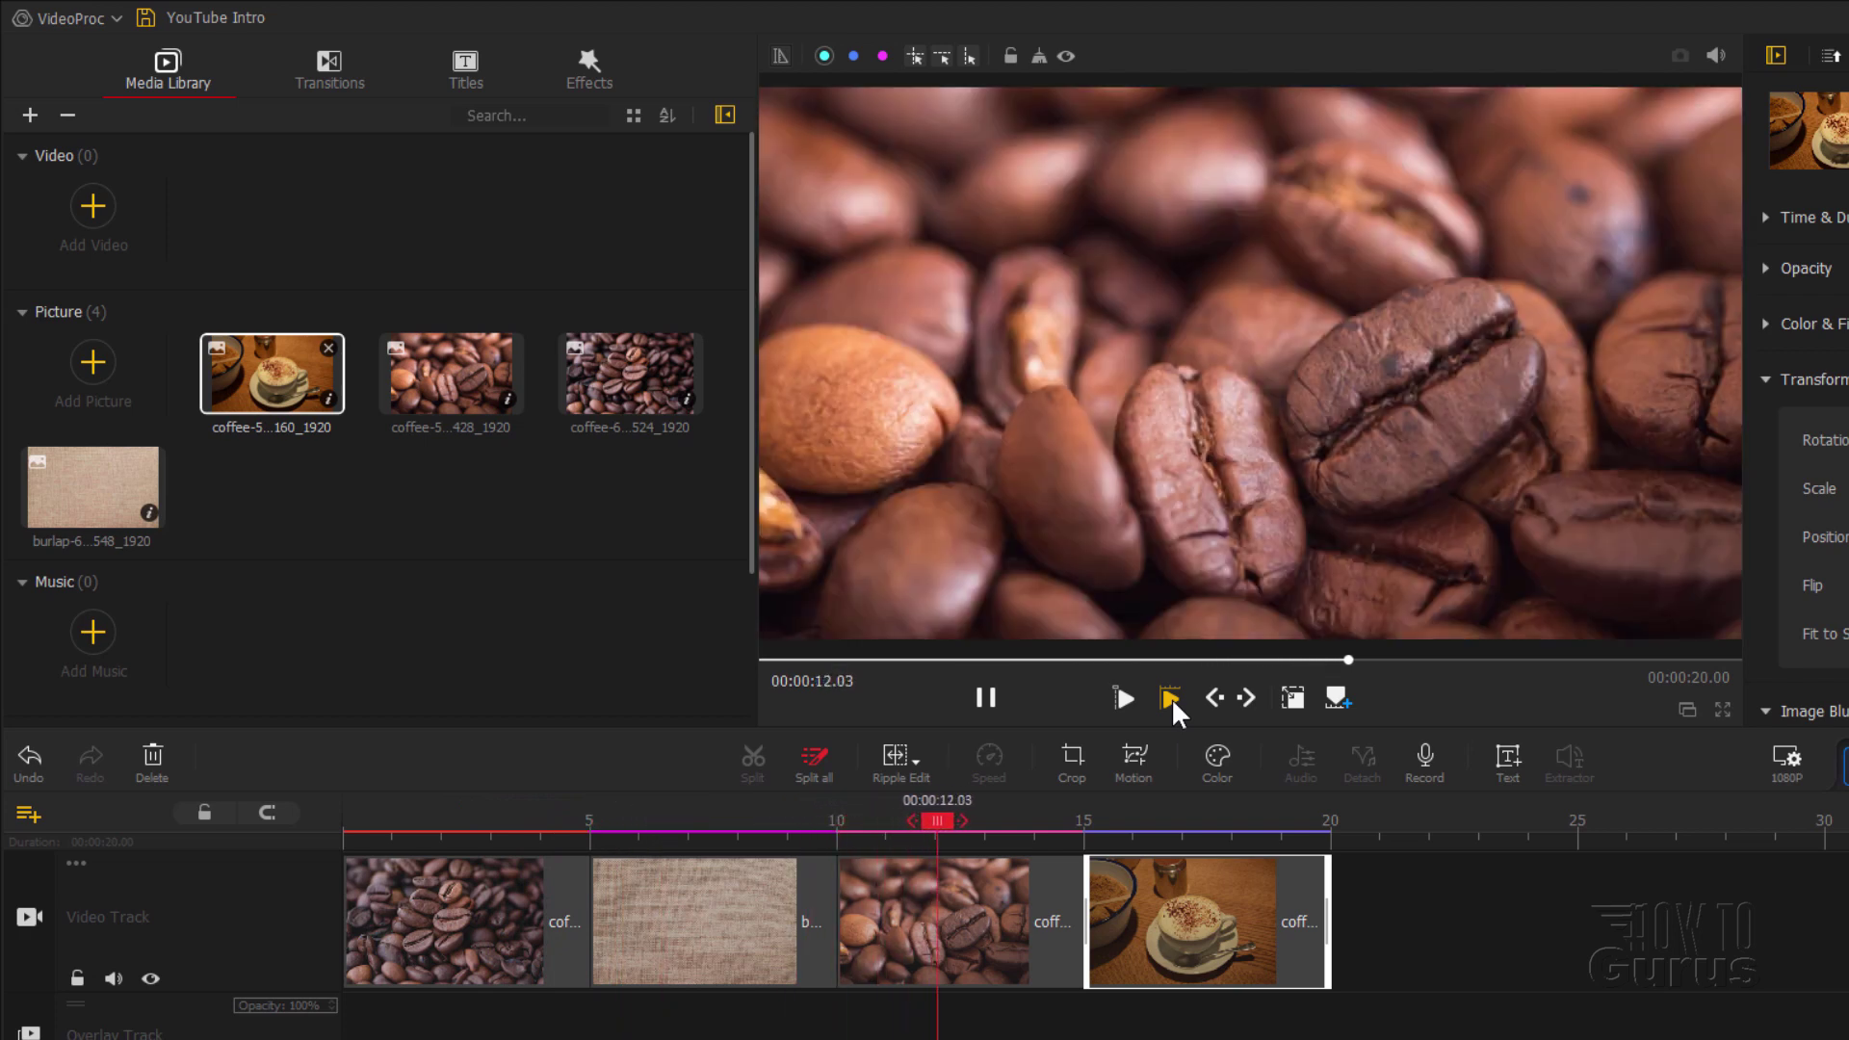
{"action": "left_click", "coordinate": [1171, 697]}
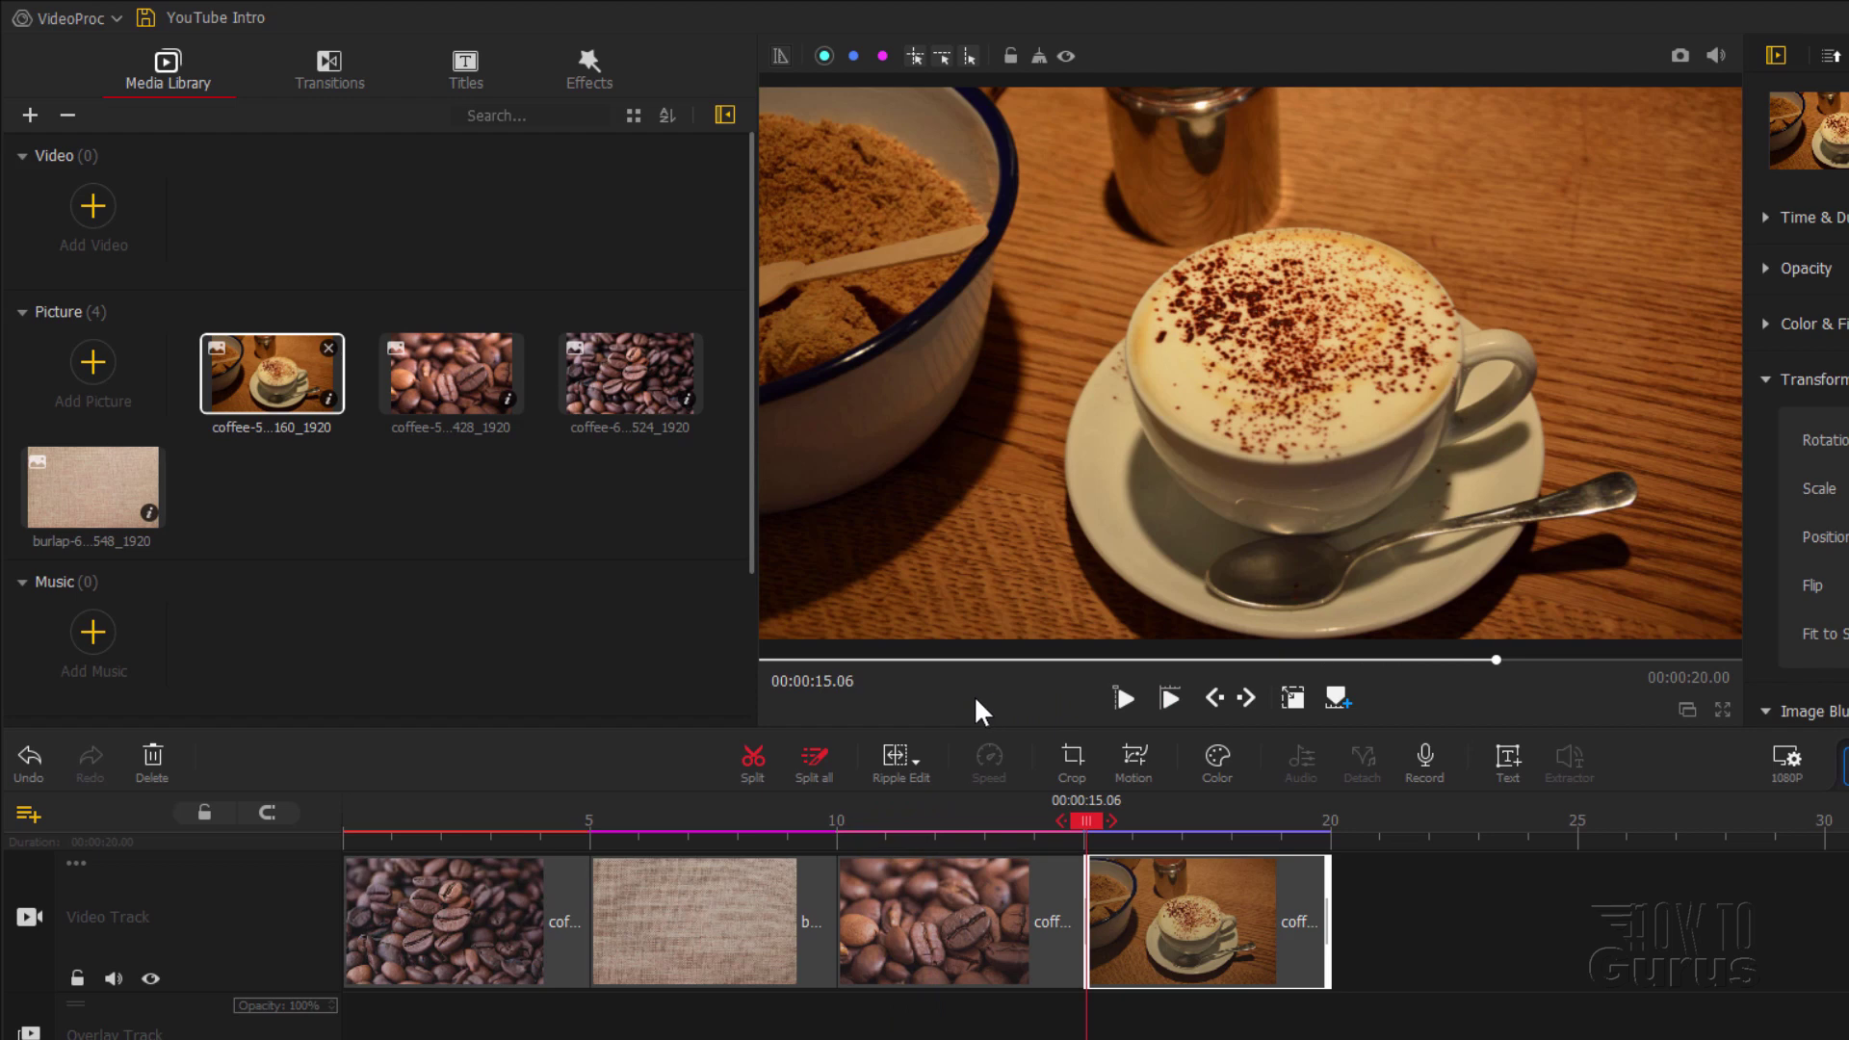
{"action": "left_click_drag", "start_coordinate": [1099, 807], "coordinate": [1086, 818]}
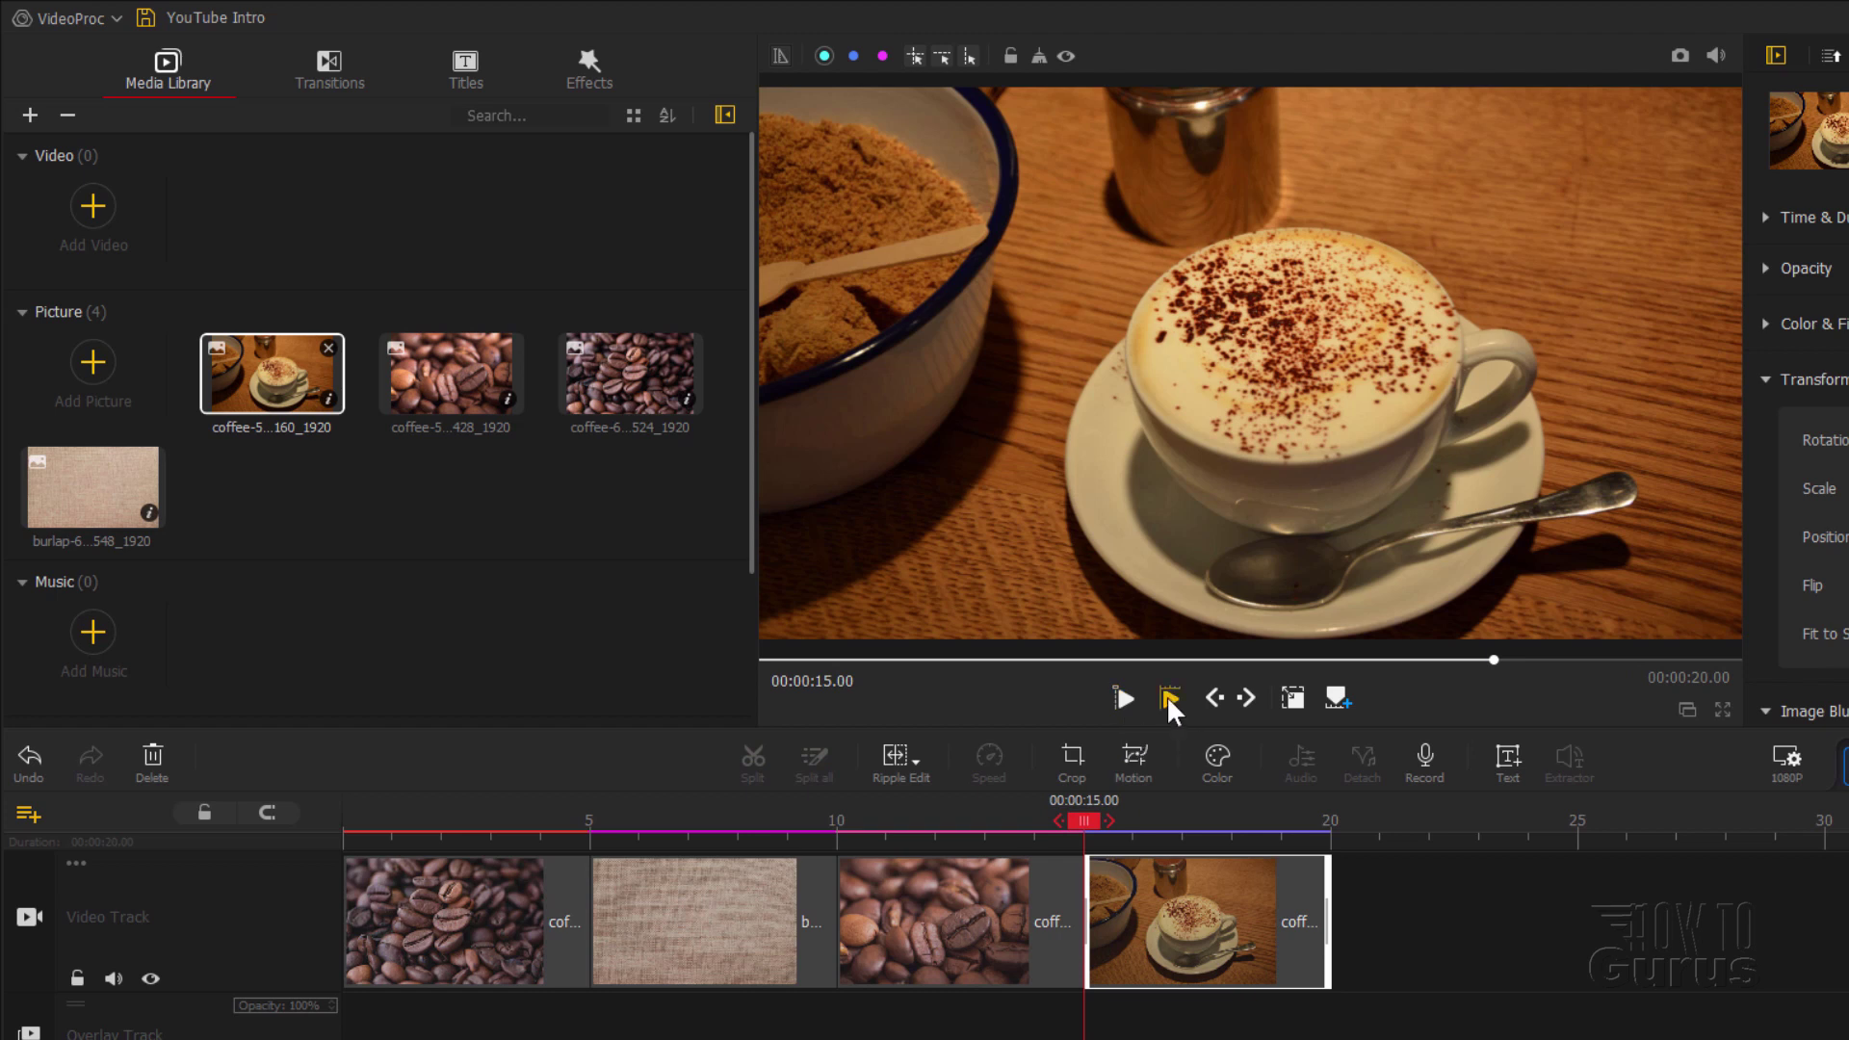
{"action": "left_click", "coordinate": [1124, 697]}
{"action": "left_click", "coordinate": [985, 696]}
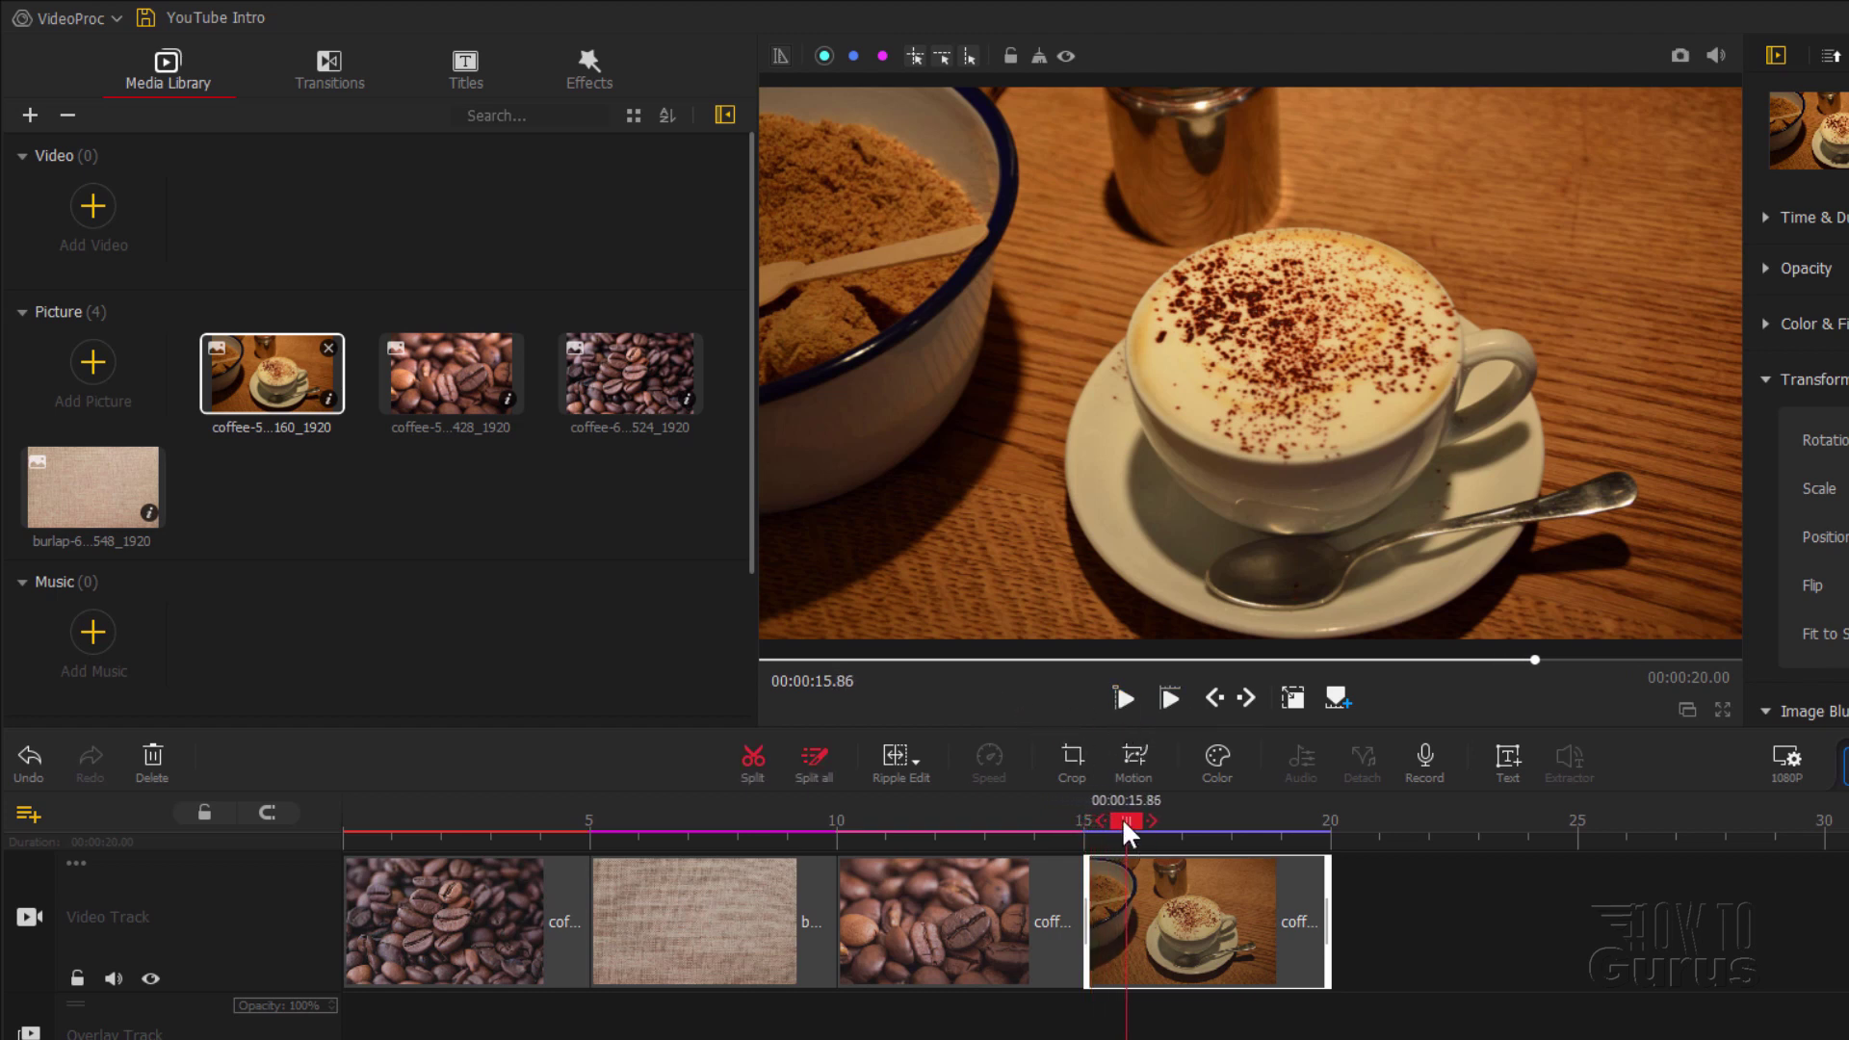
{"action": "left_click_drag", "start_coordinate": [1131, 814], "coordinate": [532, 830]}
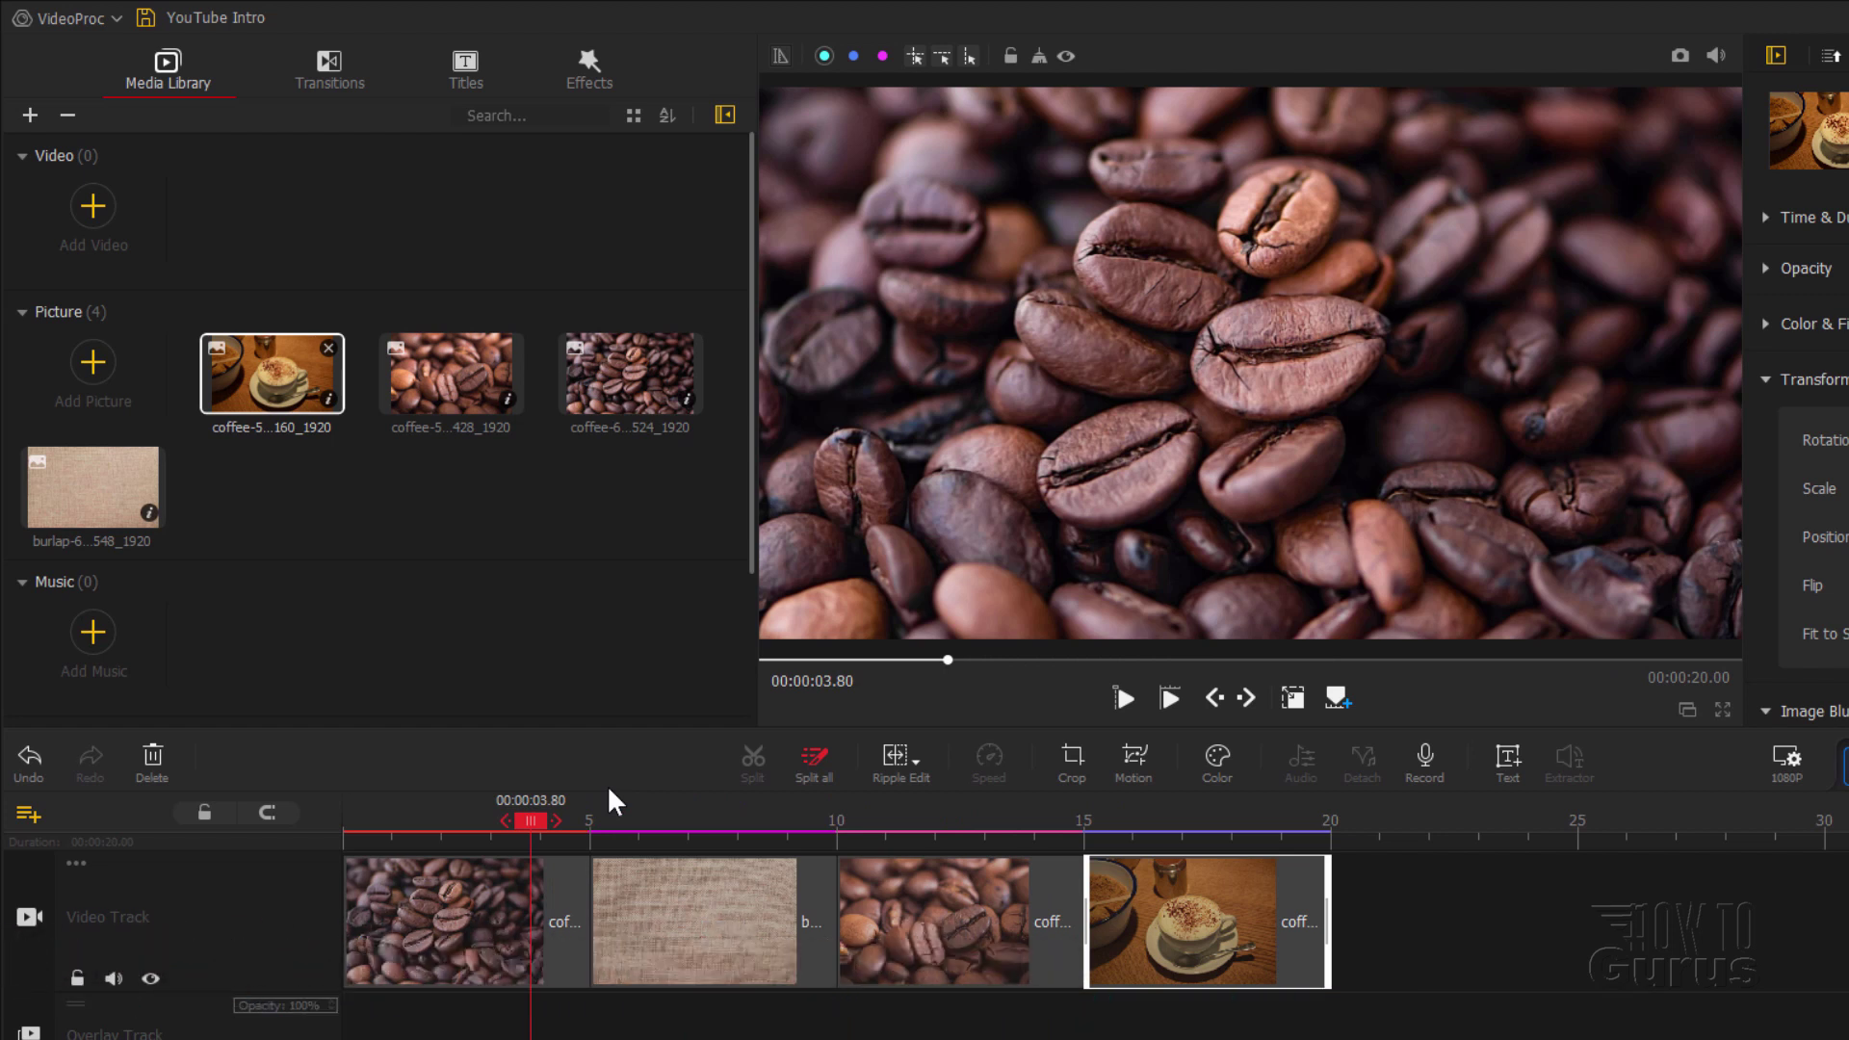
Step: Add the Glitch Displacement transition between the first coffee bean clip and the burlap clip
{"action": "left_click", "coordinate": [337, 65]}
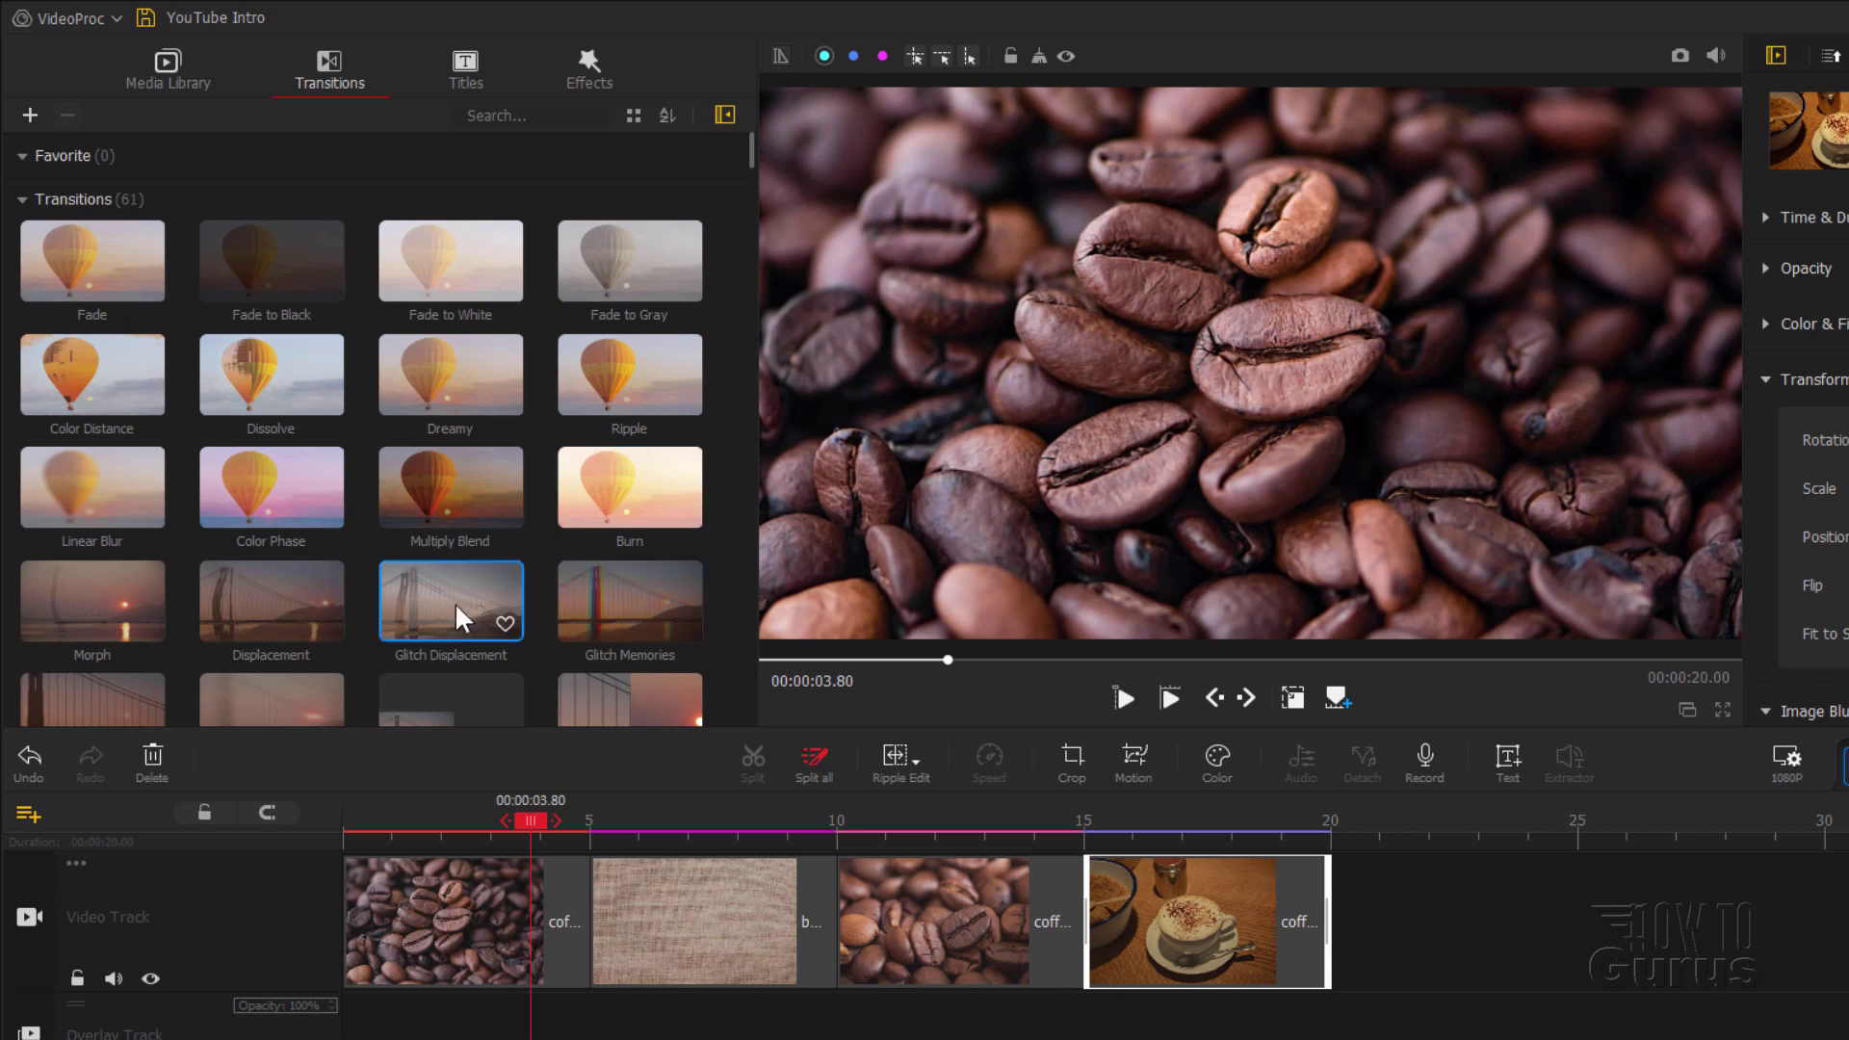
{"action": "left_click_drag", "start_coordinate": [437, 608], "coordinate": [614, 882]}
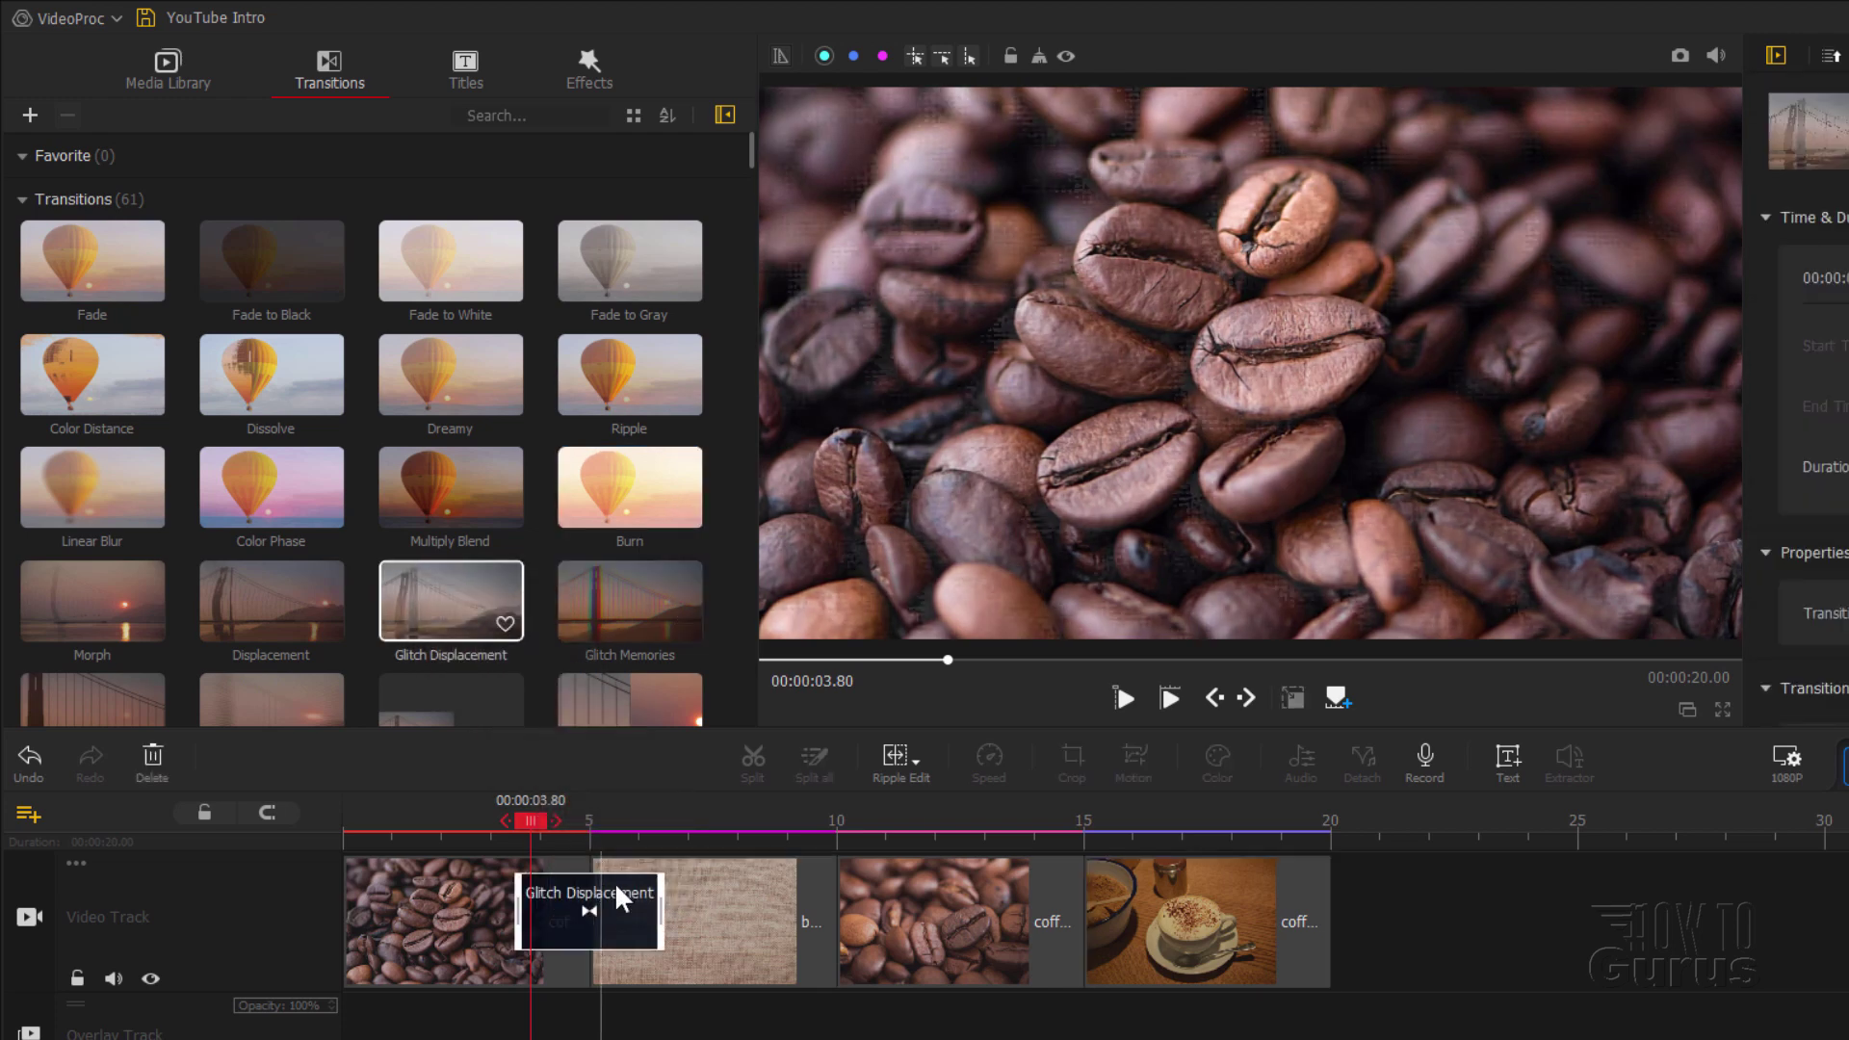
Step: Play back the Glitch Displacement transition from within the first clip, and delete that transition from the video track
{"action": "left_click_drag", "start_coordinate": [530, 823], "coordinate": [422, 836]}
{"action": "left_click", "coordinate": [1124, 695]}
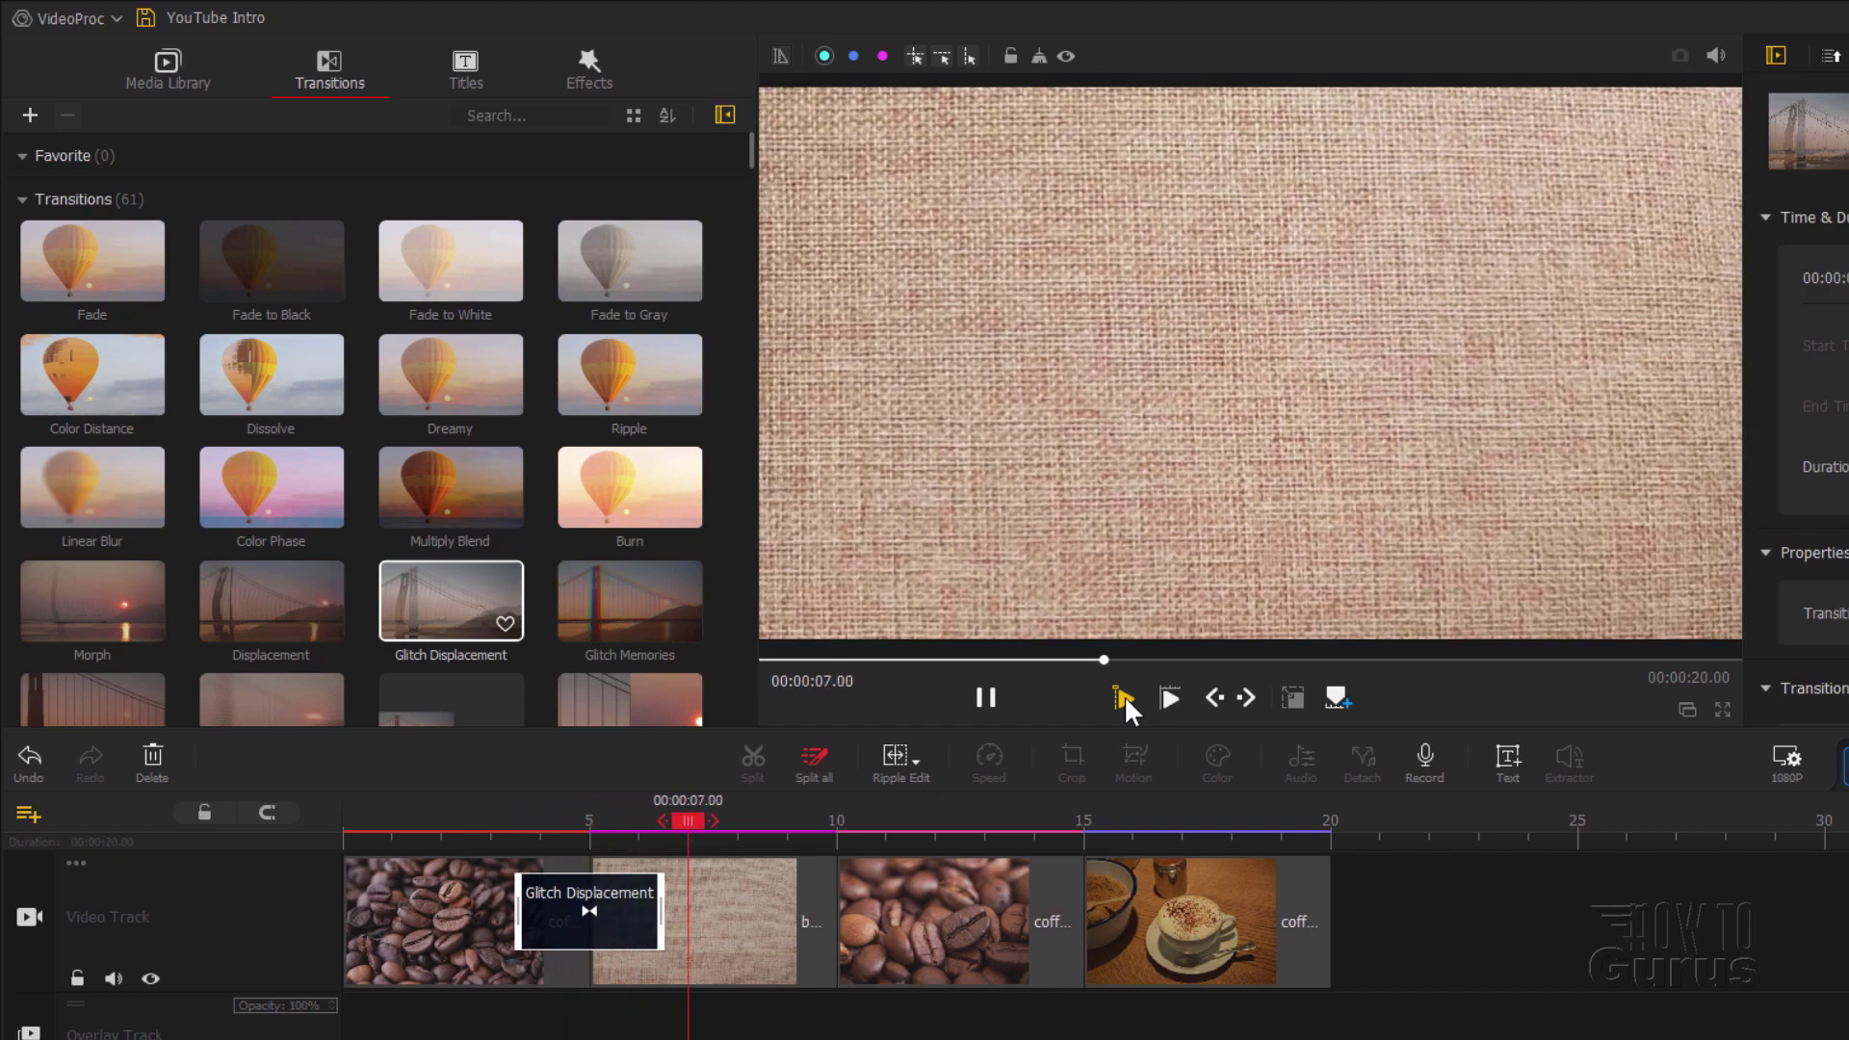
{"action": "left_click", "coordinate": [1124, 696]}
{"action": "left_click", "coordinate": [574, 922]}
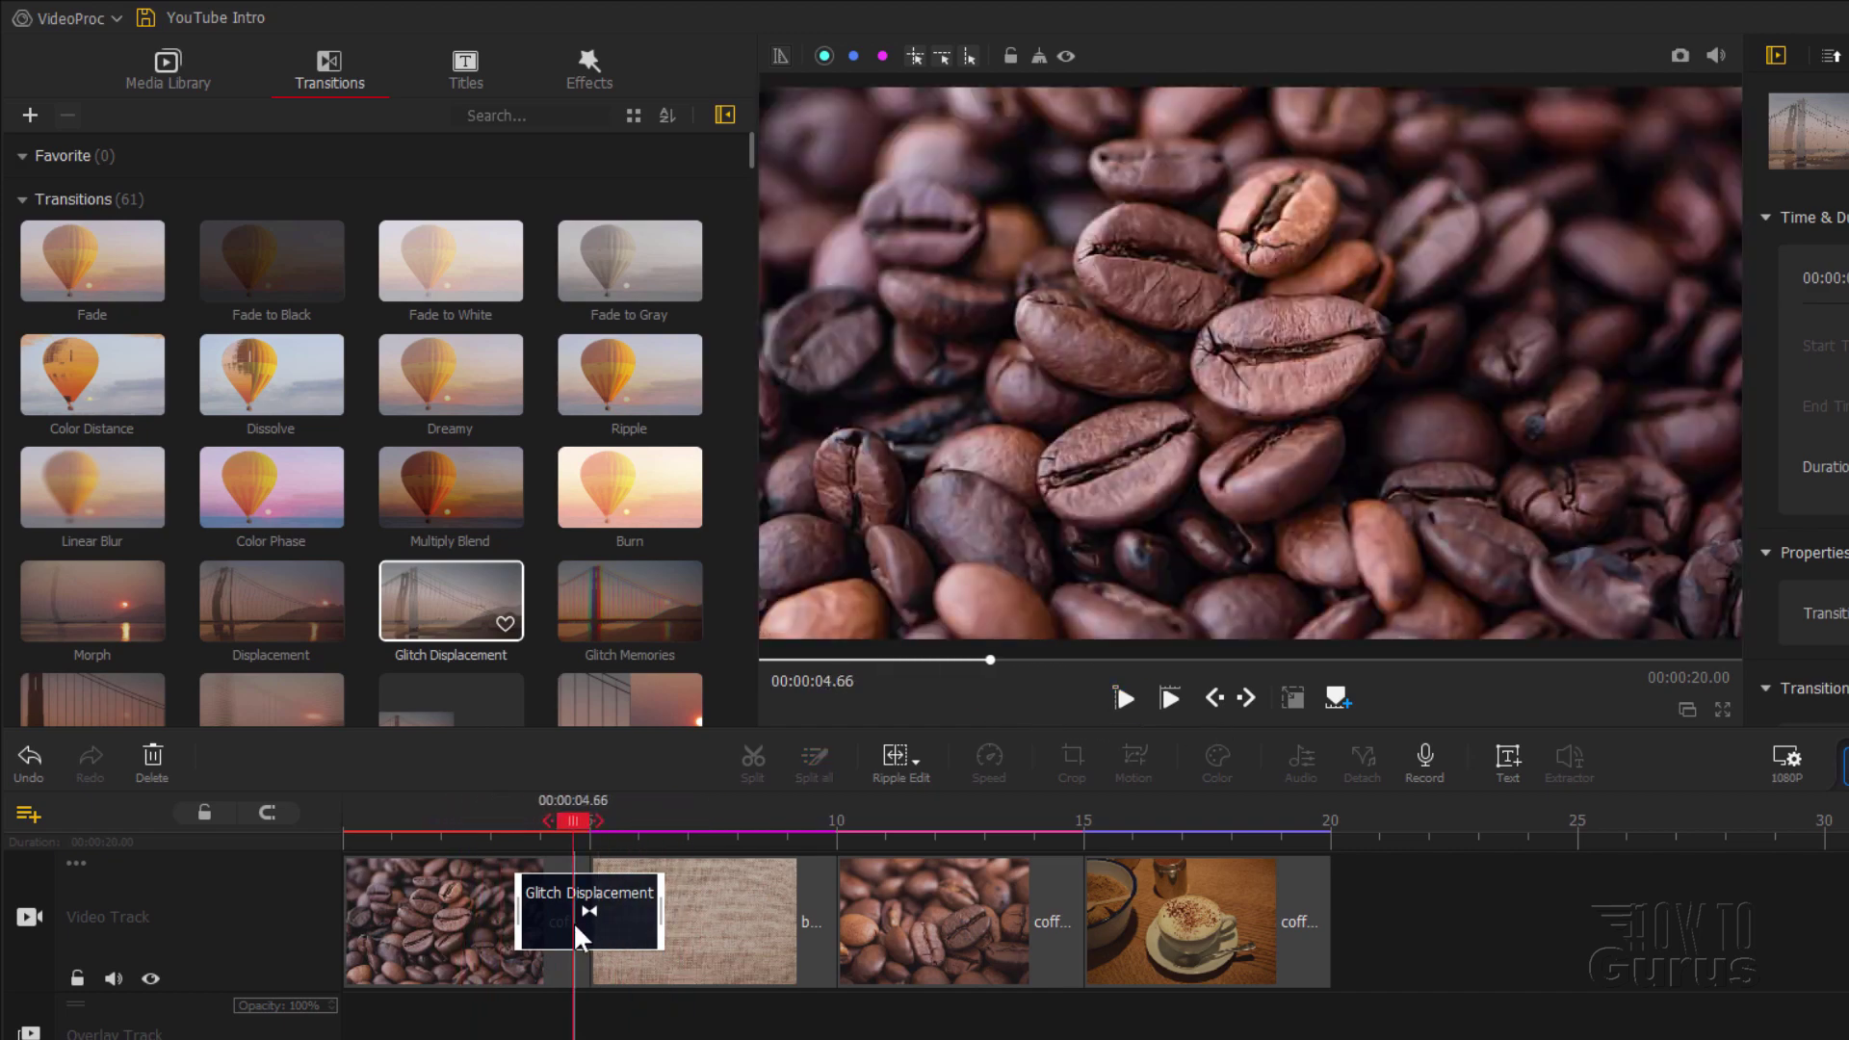
{"action": "key", "text": "Delete"}
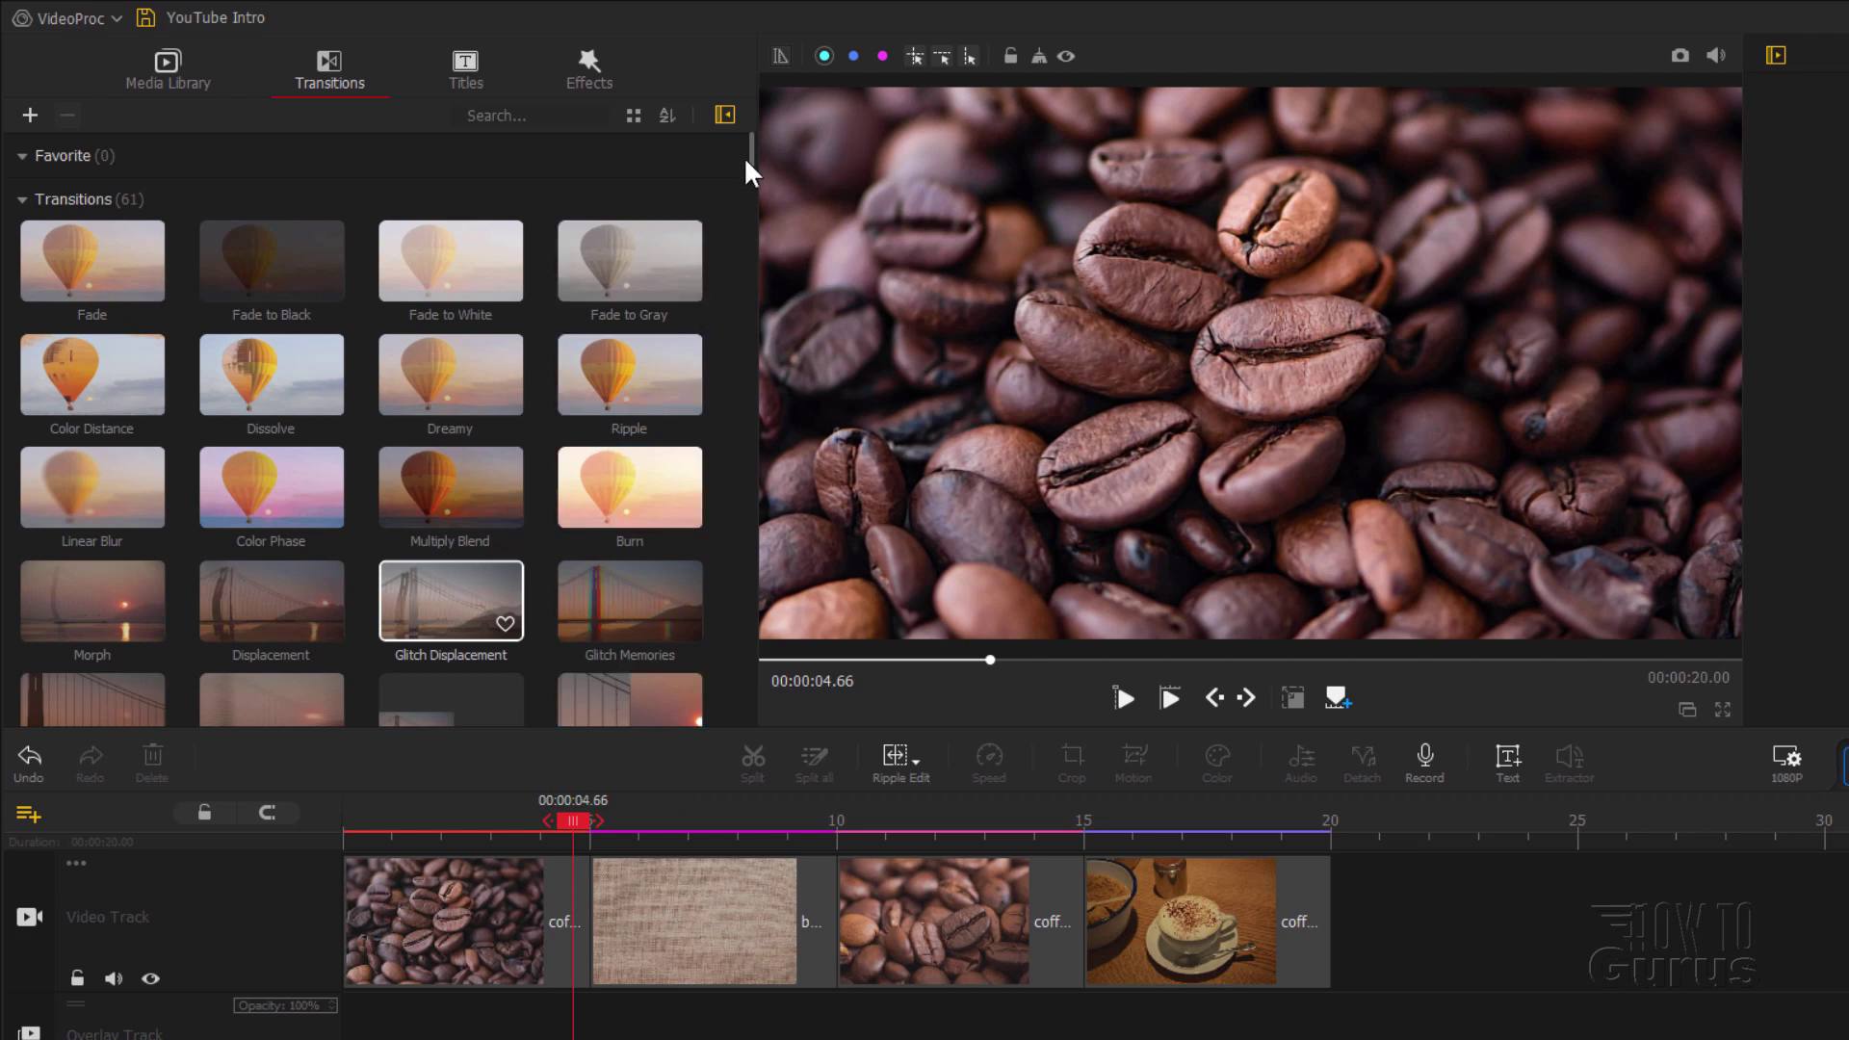
Step: Add the Venetian Blinds transition between the first coffee bean and burlap clips, and Grids between the burlap and second coffee bean clips
{"action": "left_click_drag", "start_coordinate": [752, 146], "coordinate": [726, 657]}
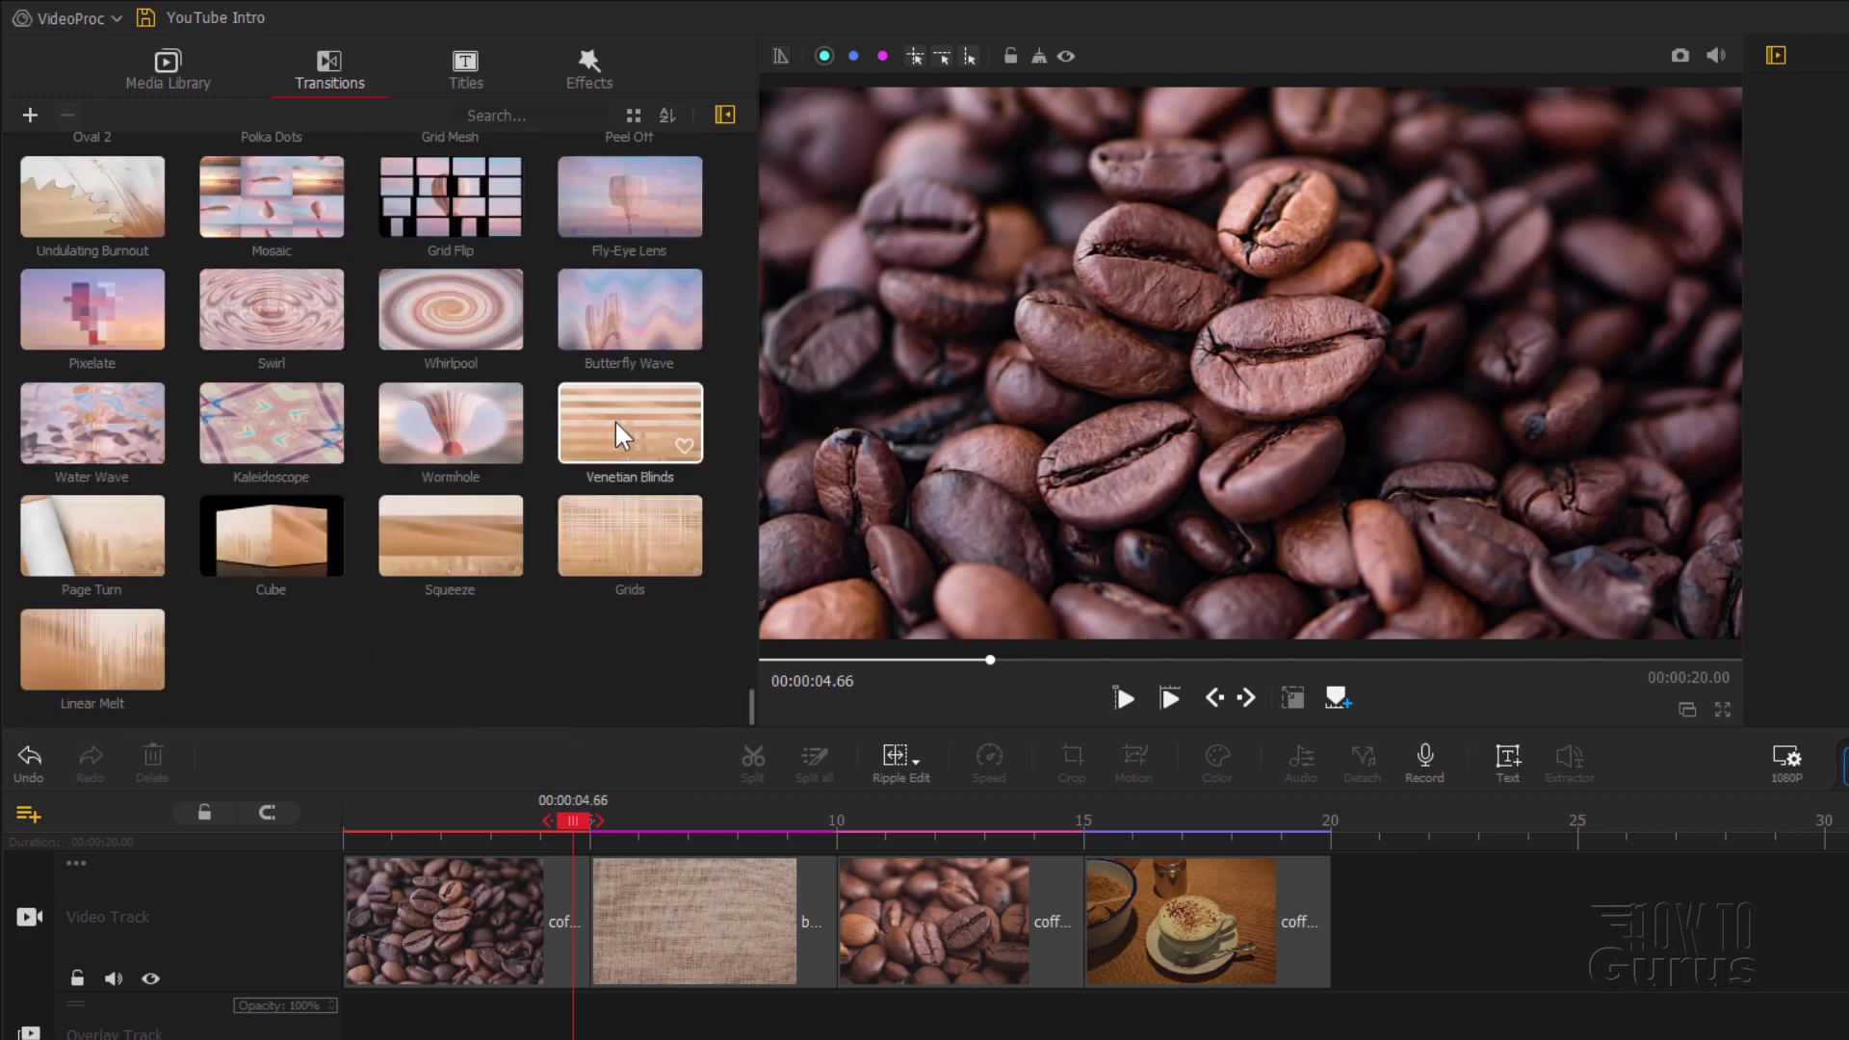
{"action": "left_click_drag", "start_coordinate": [615, 435], "coordinate": [587, 871]}
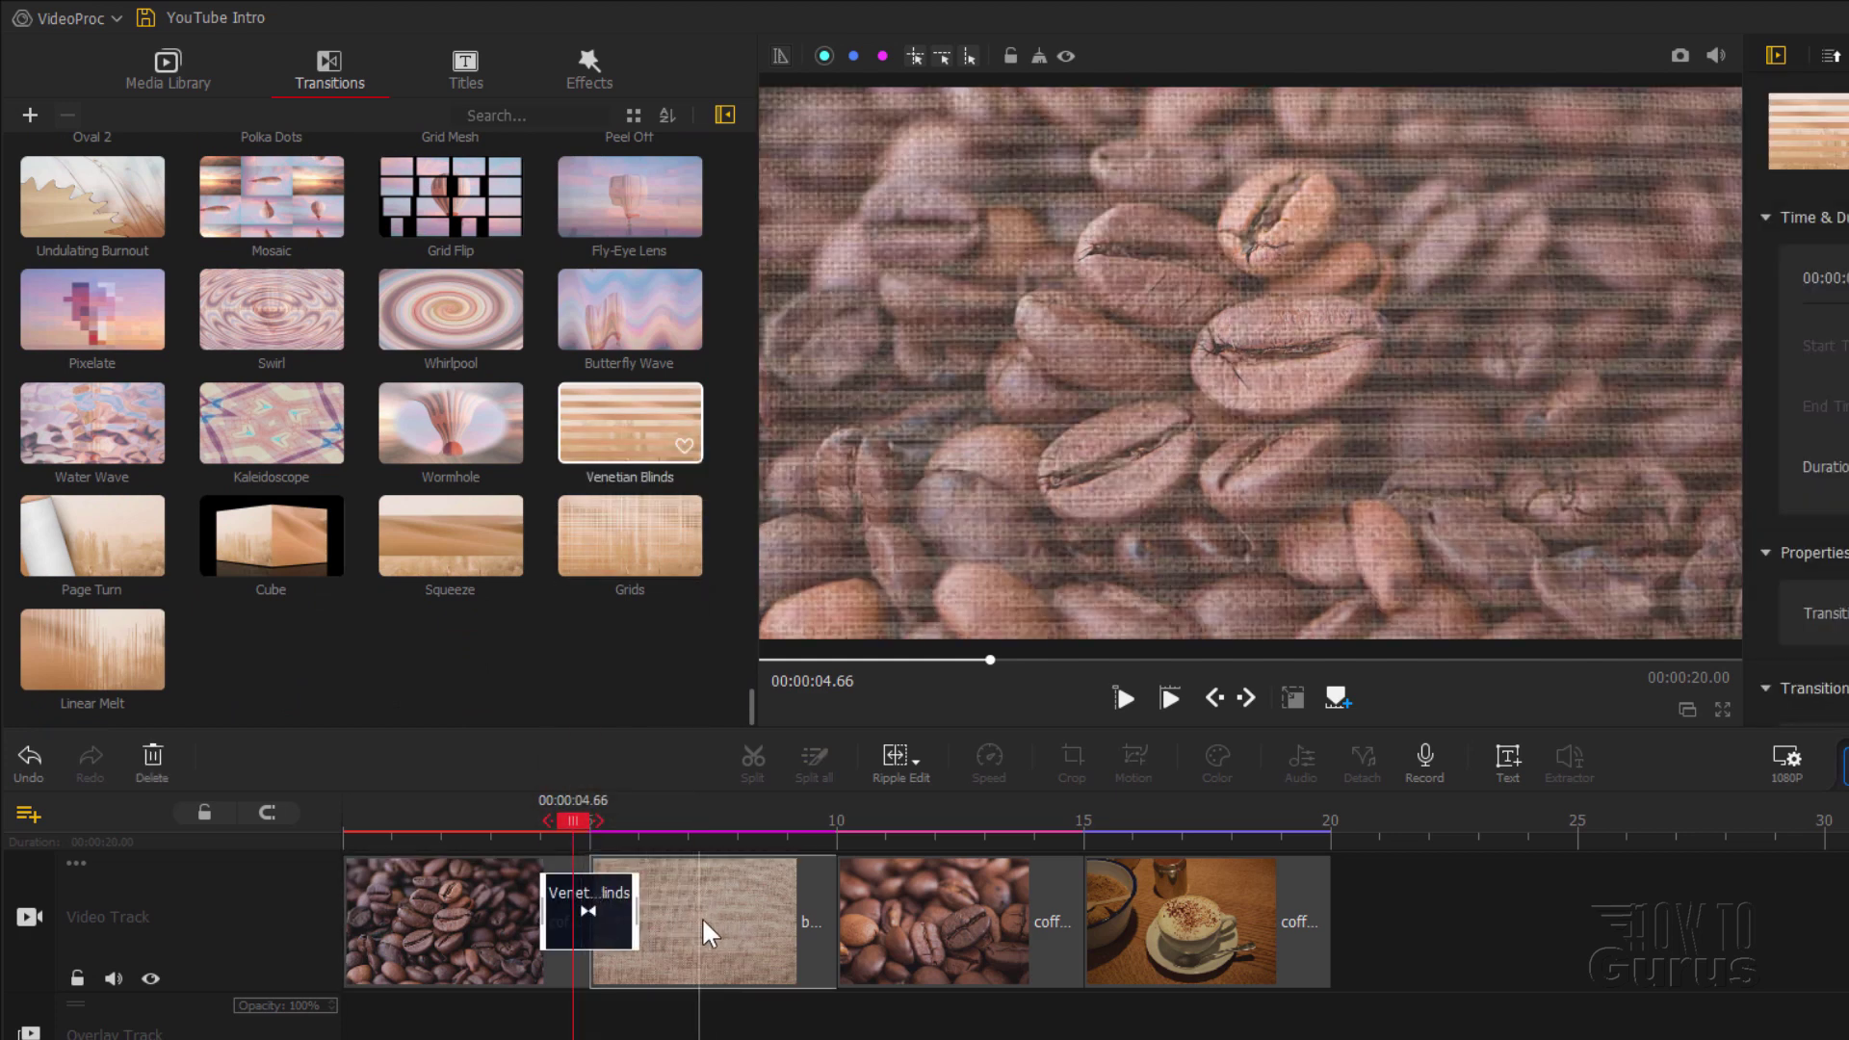
{"action": "left_click_drag", "start_coordinate": [621, 544], "coordinate": [836, 891]}
Step: Stretch the Venetian Blinds transition to about 8 seconds across the first two clips and scrub through it
{"action": "left_click", "coordinate": [591, 838]}
{"action": "left_click_drag", "start_coordinate": [590, 838], "coordinate": [691, 816]}
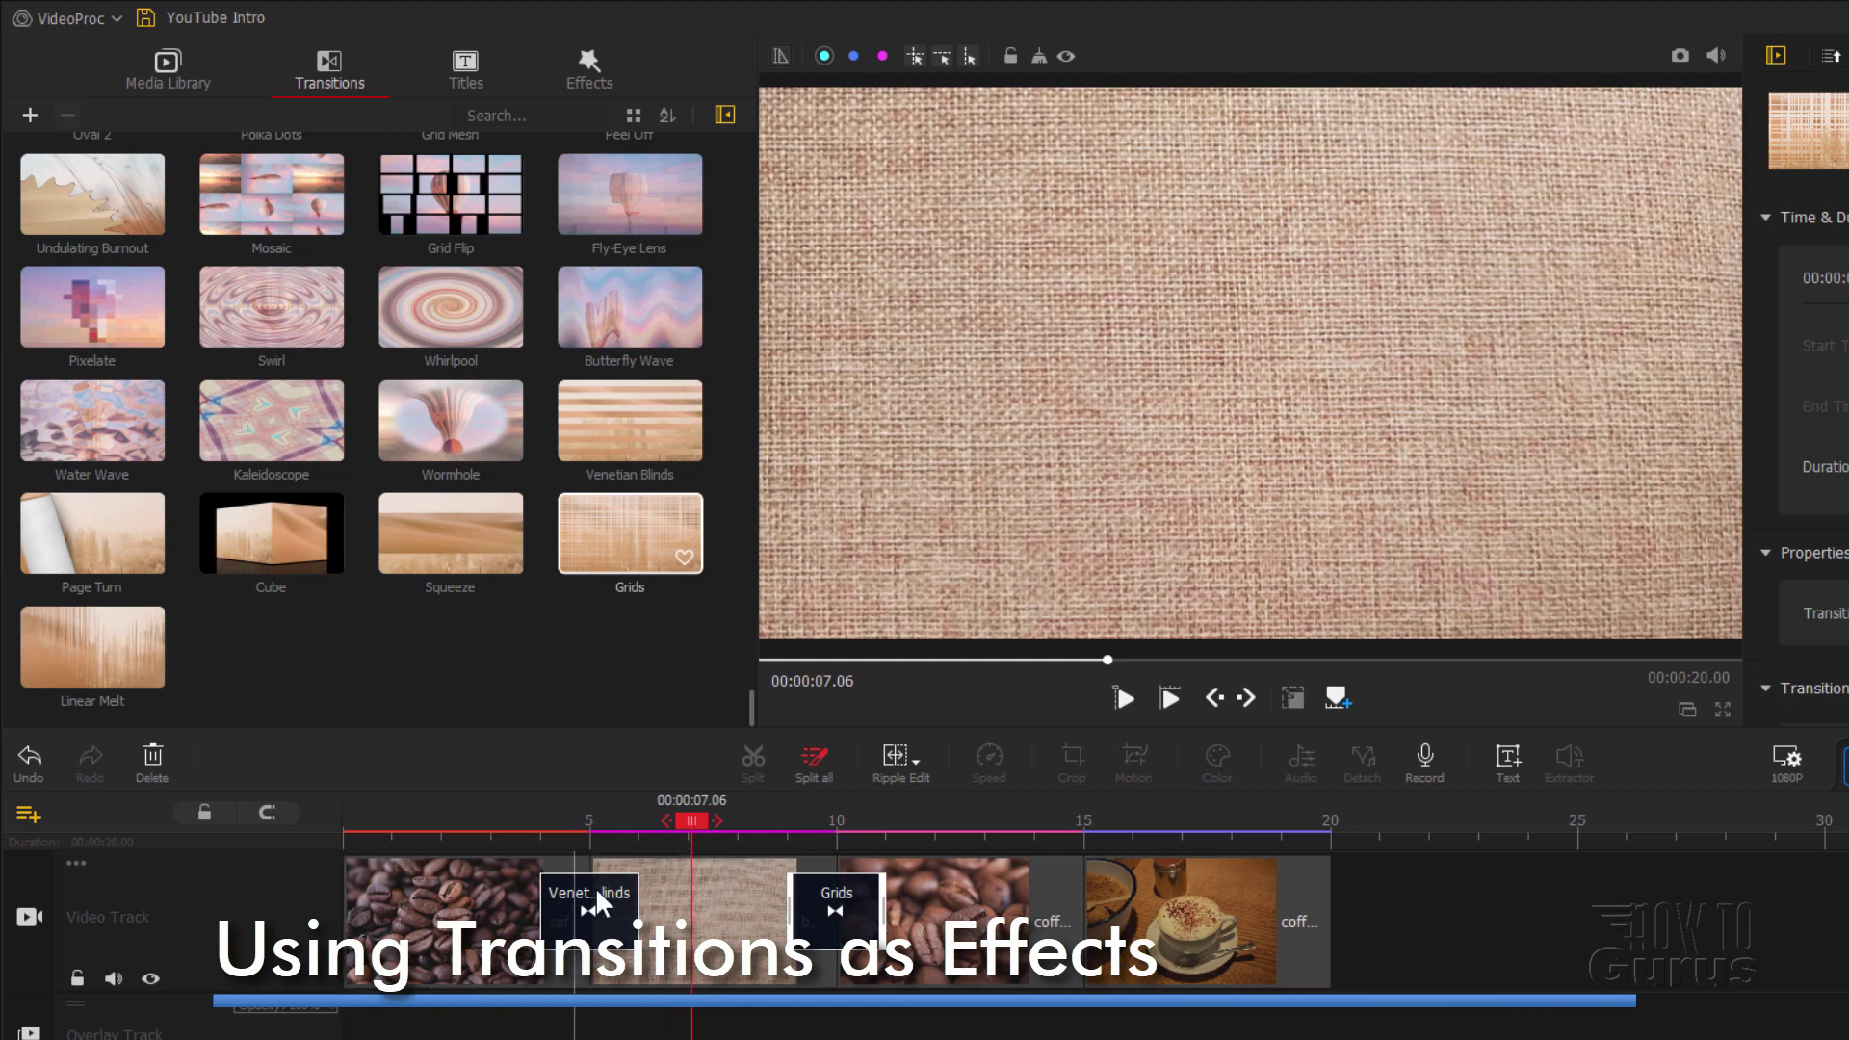
{"action": "left_click_drag", "start_coordinate": [680, 828], "coordinate": [342, 921]}
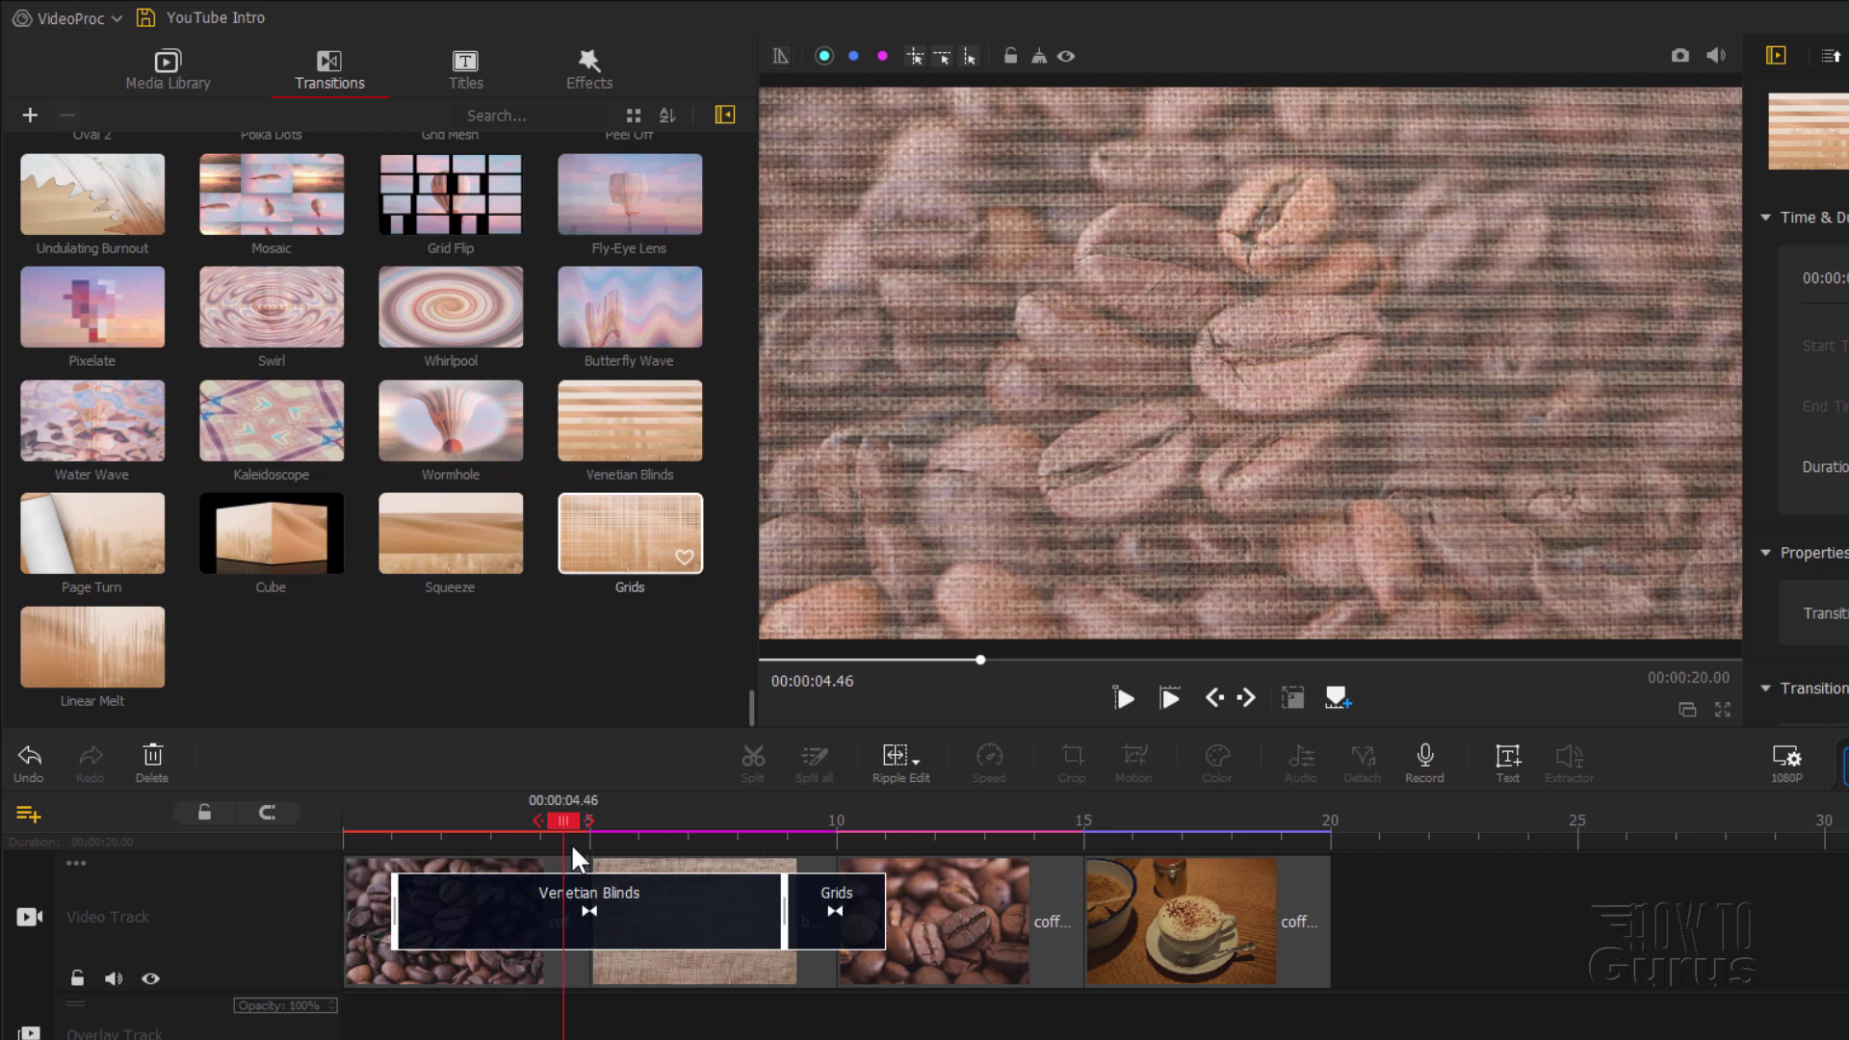
{"action": "left_click_drag", "start_coordinate": [566, 821], "coordinate": [483, 811]}
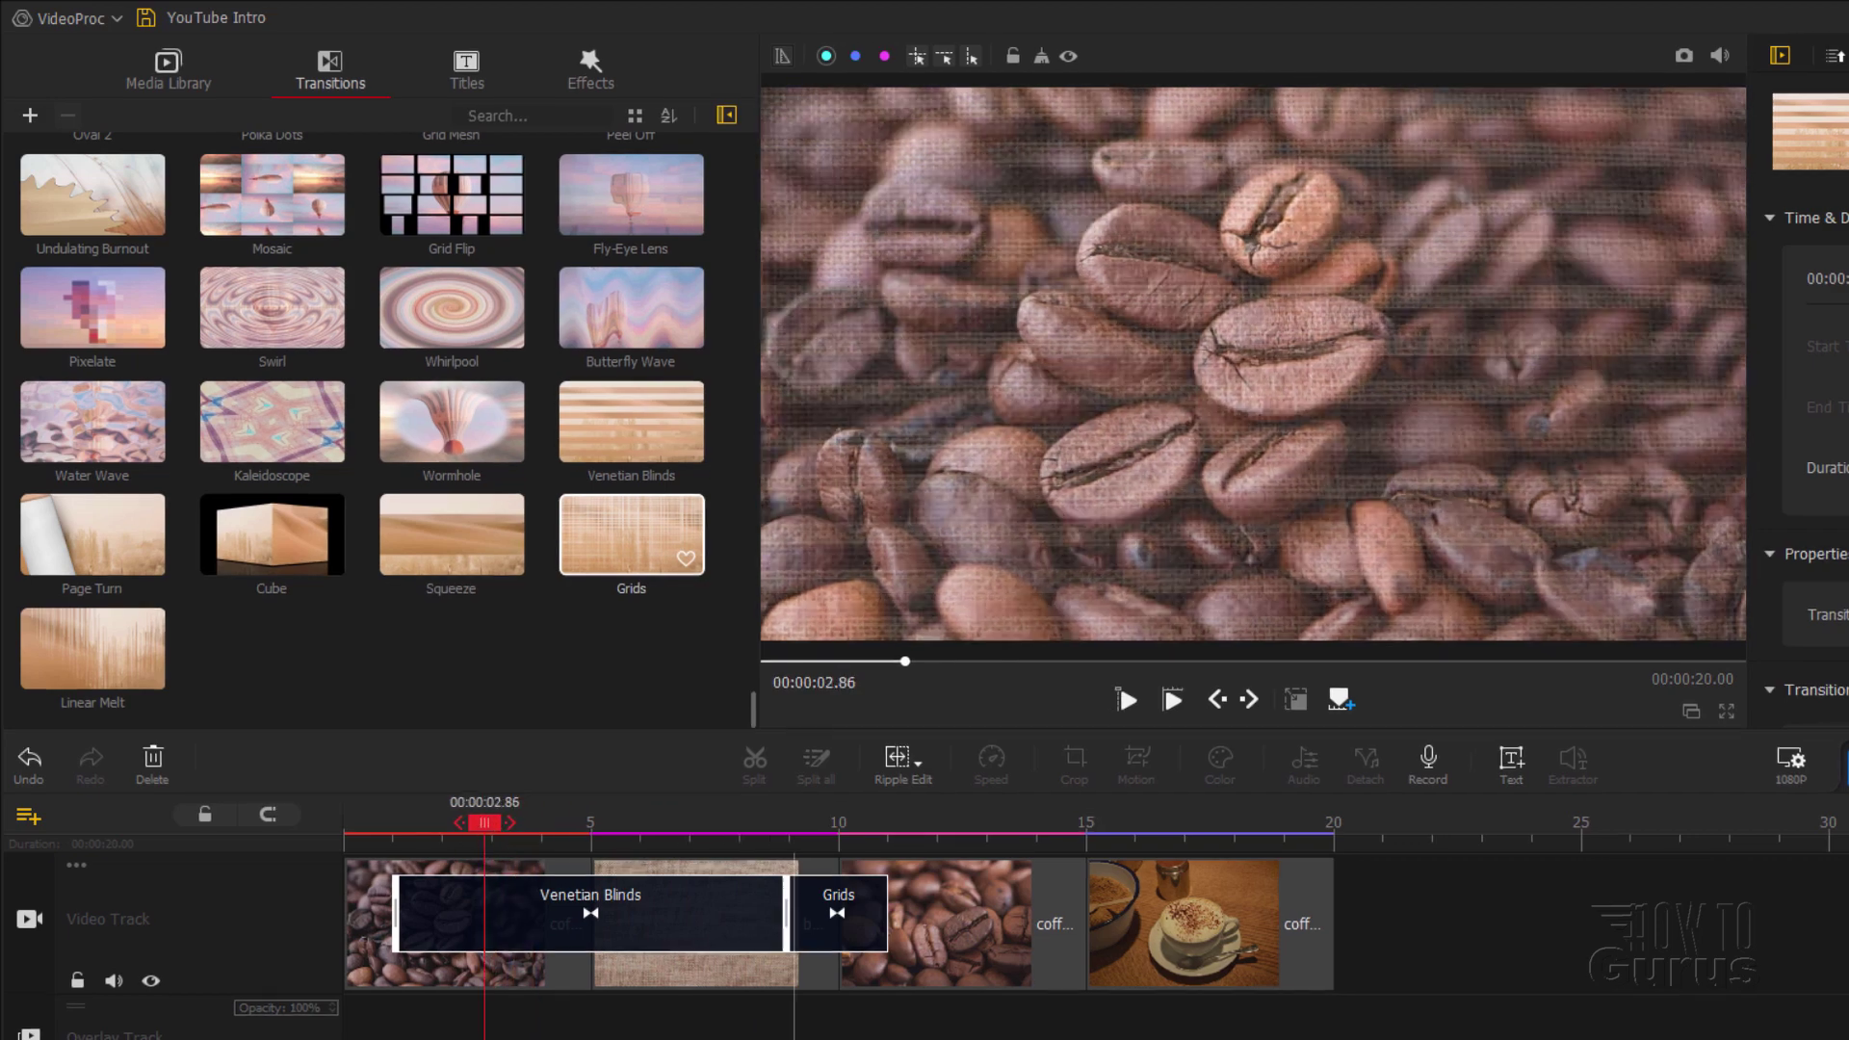
Step: Delete the Venetian Blinds and Grids transitions from the video track
{"action": "left_click", "coordinate": [684, 926]}
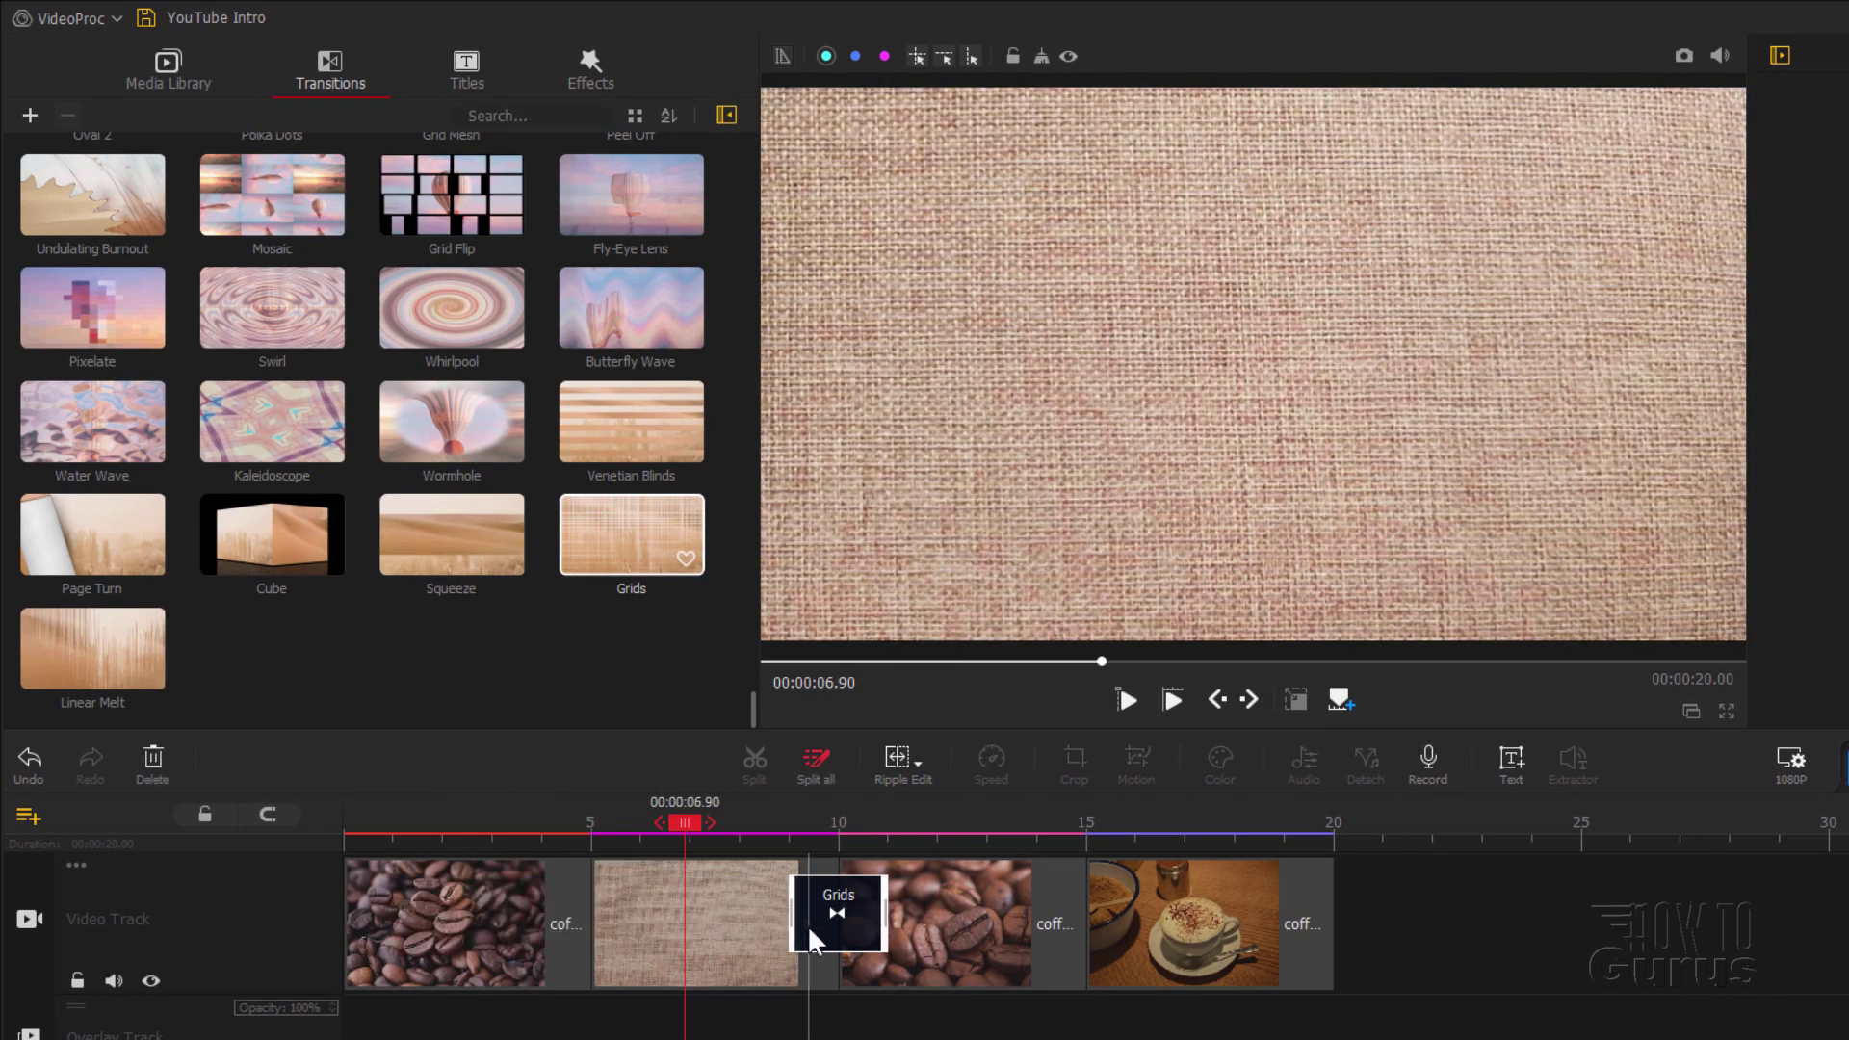
{"action": "left_click", "coordinate": [808, 926]}
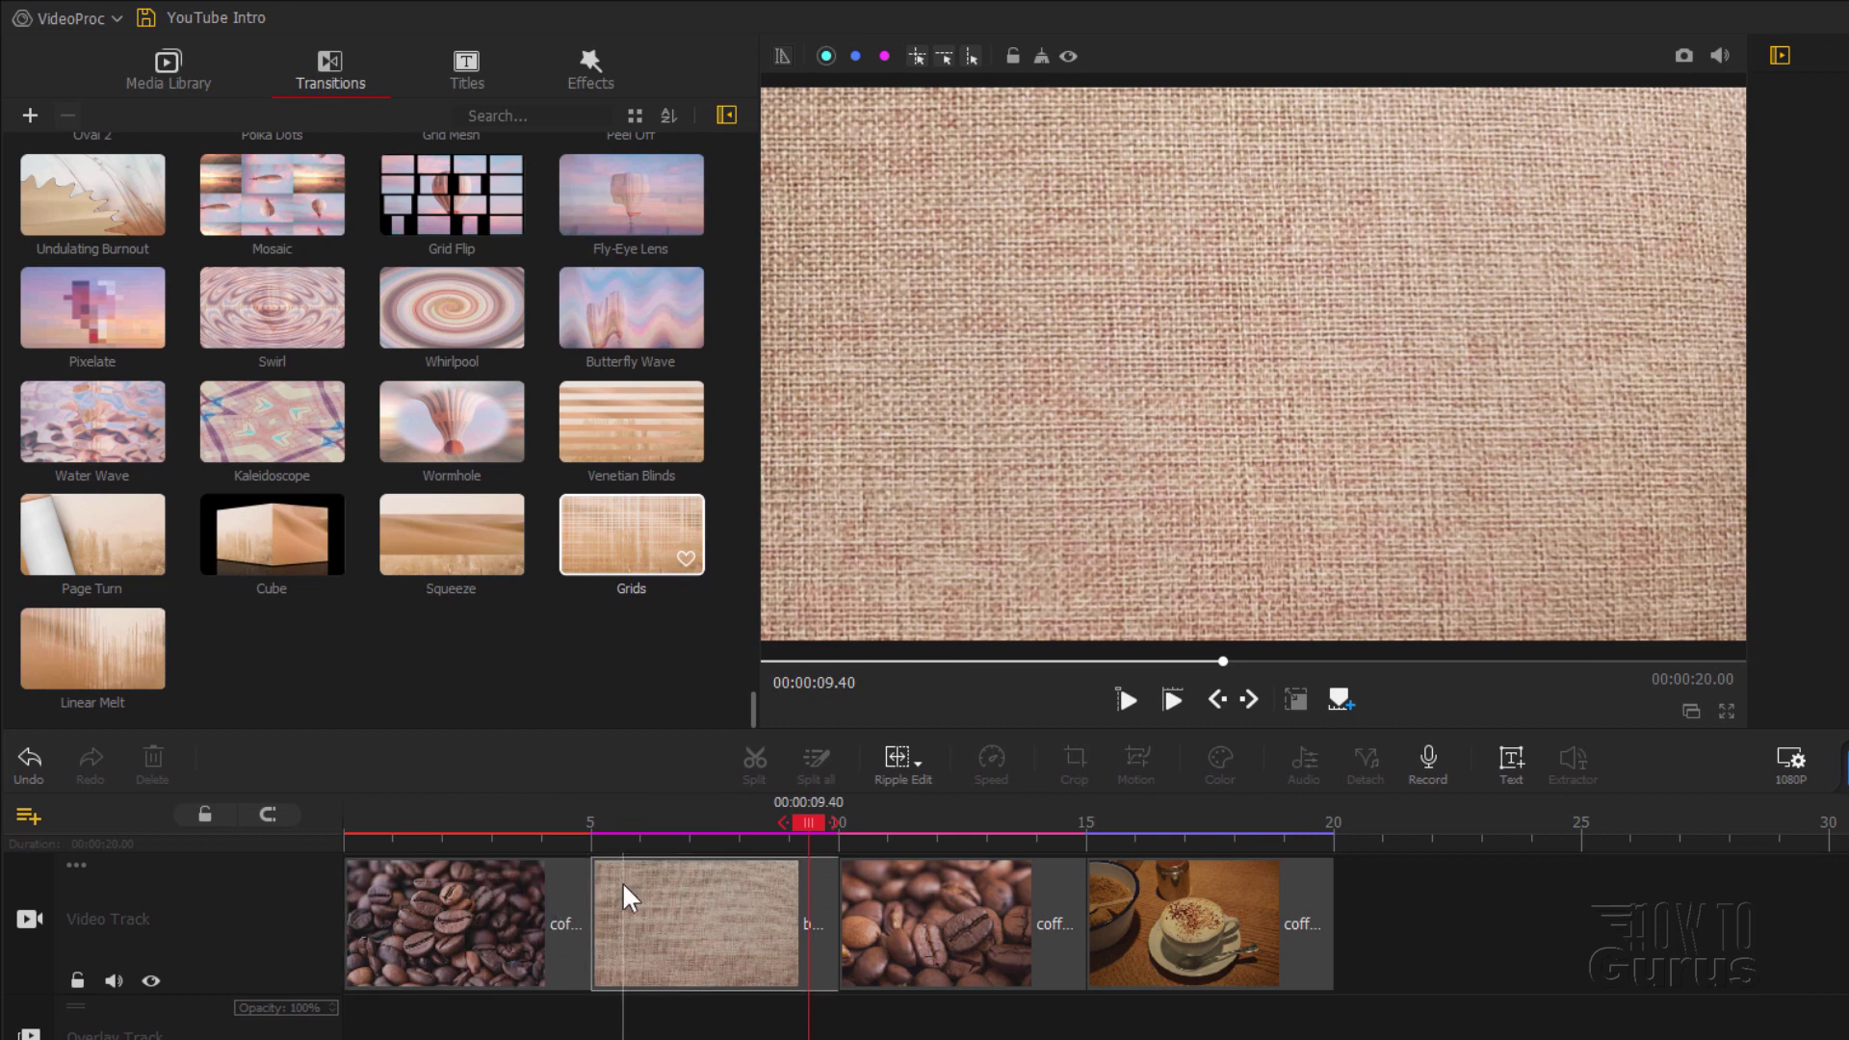
{"action": "key", "text": "Left"}
{"action": "key", "text": "Left"}
{"action": "key", "text": "Left"}
{"action": "key", "text": "Left"}
{"action": "key", "text": "Left"}
{"action": "key", "text": "Left"}
{"action": "key", "text": "Left"}
{"action": "key", "text": "Left"}
{"action": "key", "text": "Left"}
{"action": "key", "text": "Left"}
{"action": "key", "text": "Left"}
{"action": "key", "text": "Left"}
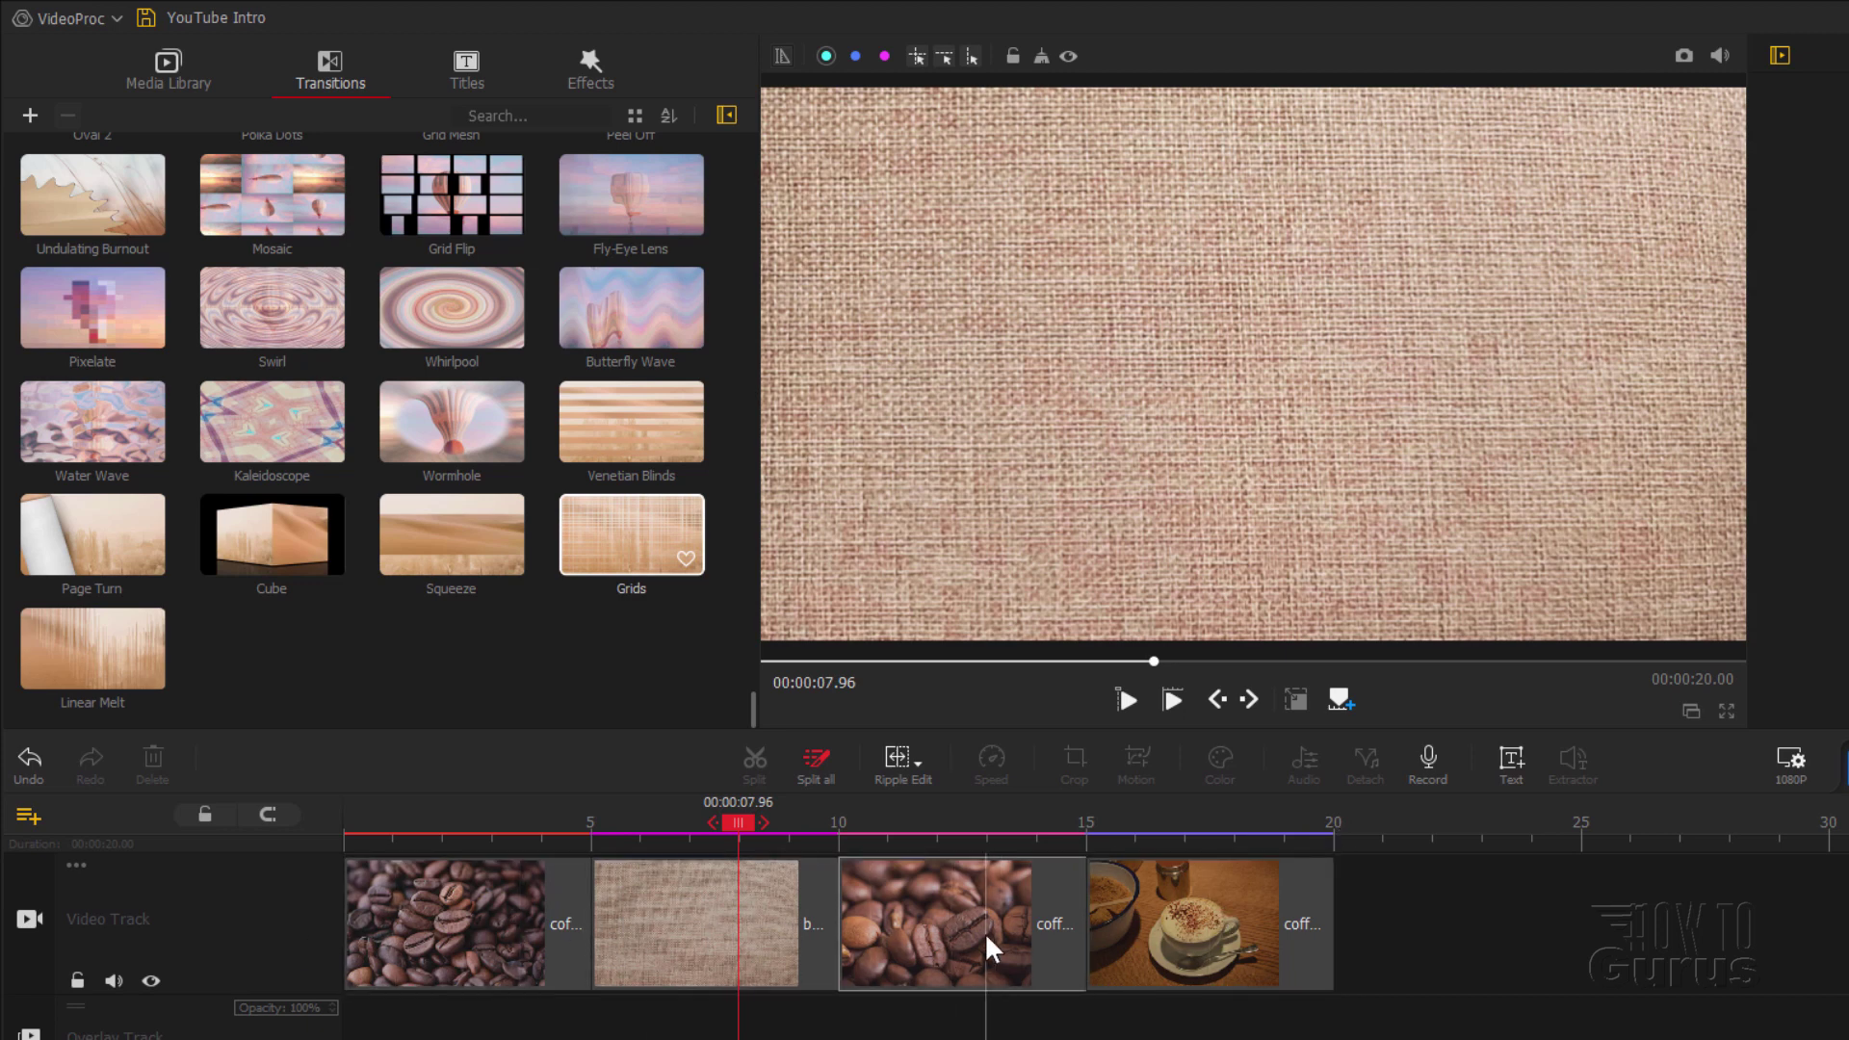
Step: Try trimming the end of the coffee-6632524_1920 clip to several lengths, finishing at about 2.76 seconds, and play it
{"action": "left_click", "coordinate": [451, 905]}
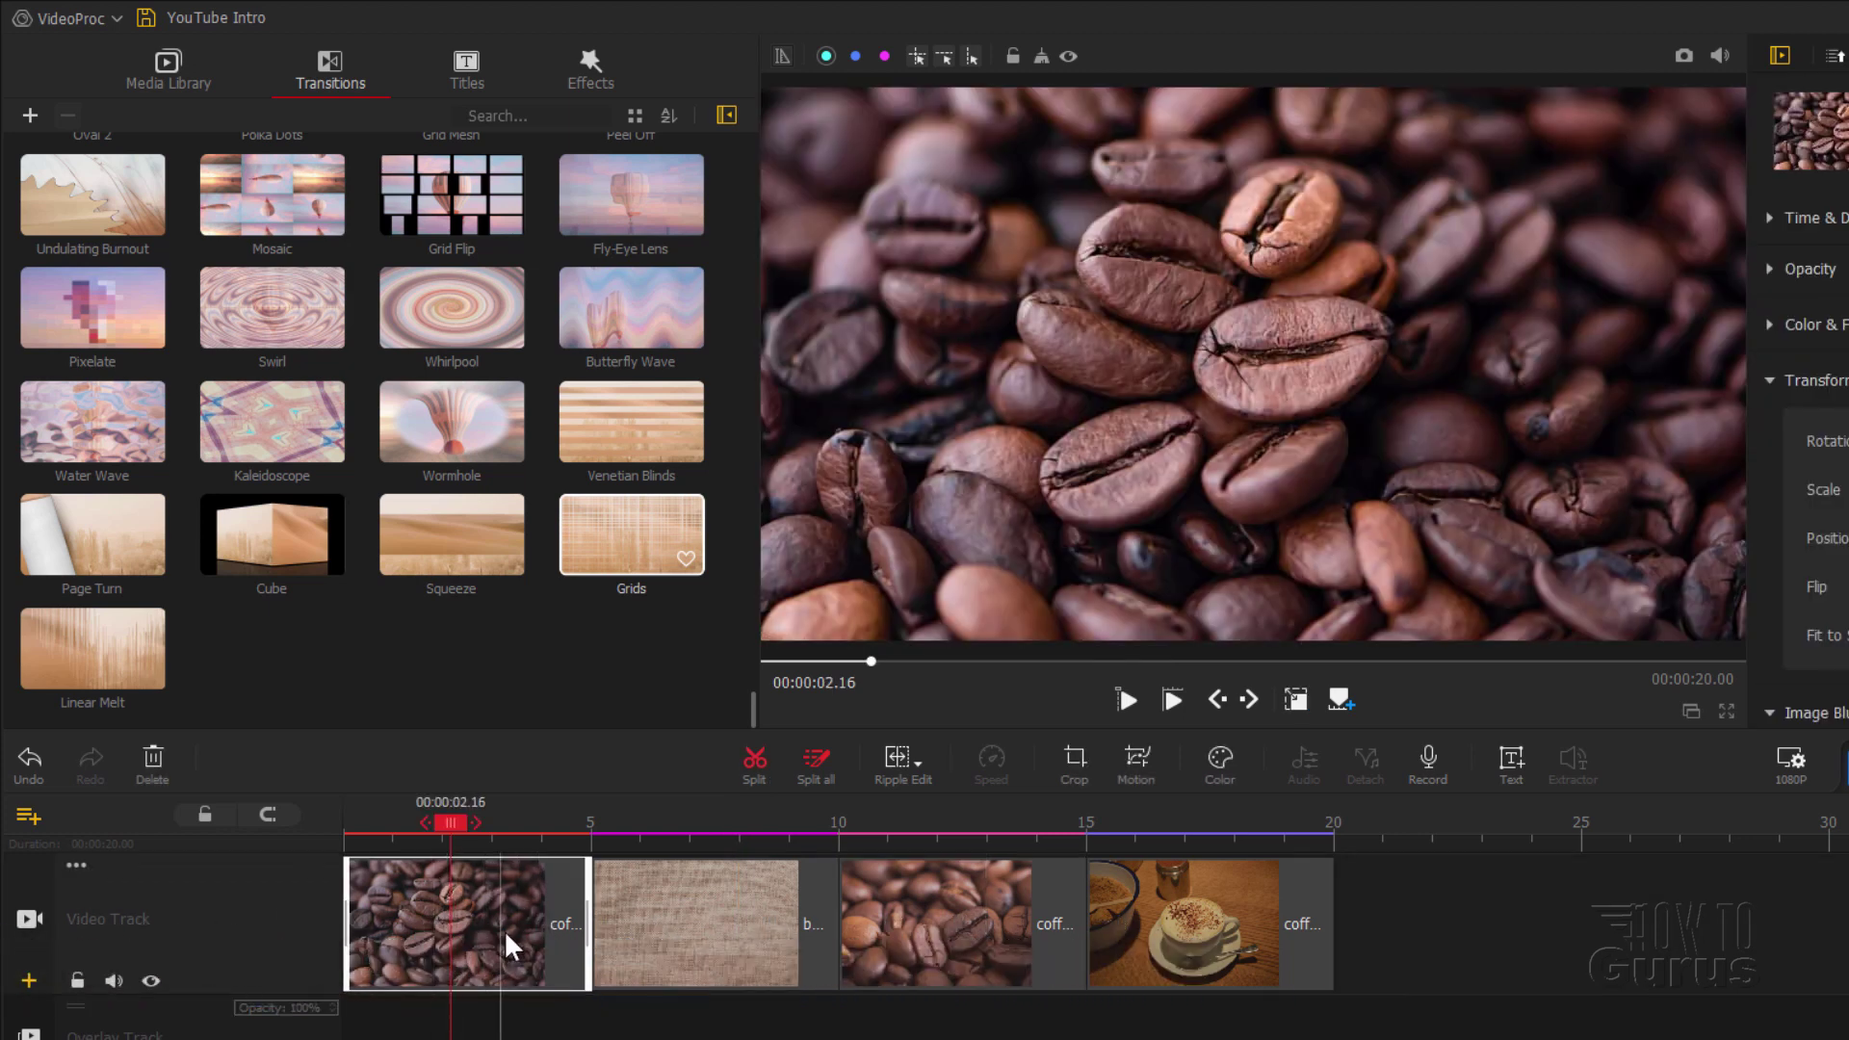
{"action": "left_click_drag", "start_coordinate": [584, 931], "coordinate": [442, 931]}
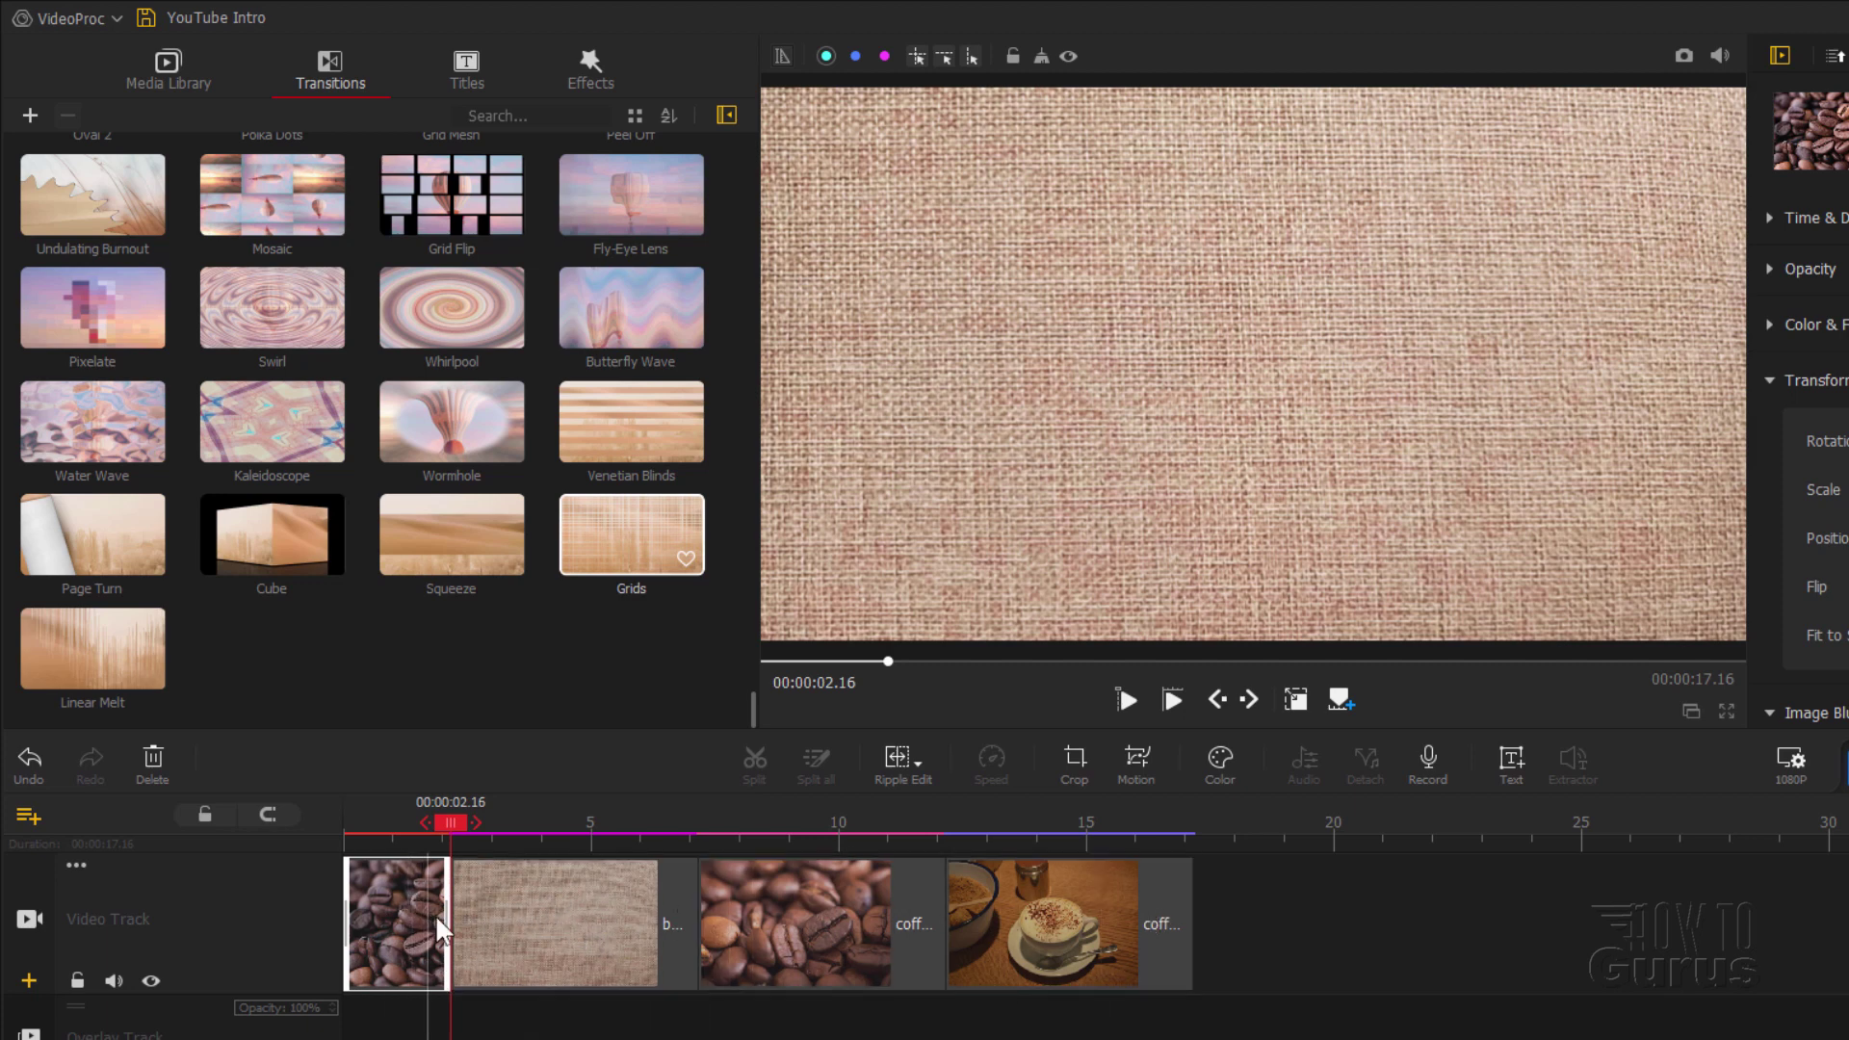
{"action": "left_click_drag", "start_coordinate": [441, 915], "coordinate": [554, 923]}
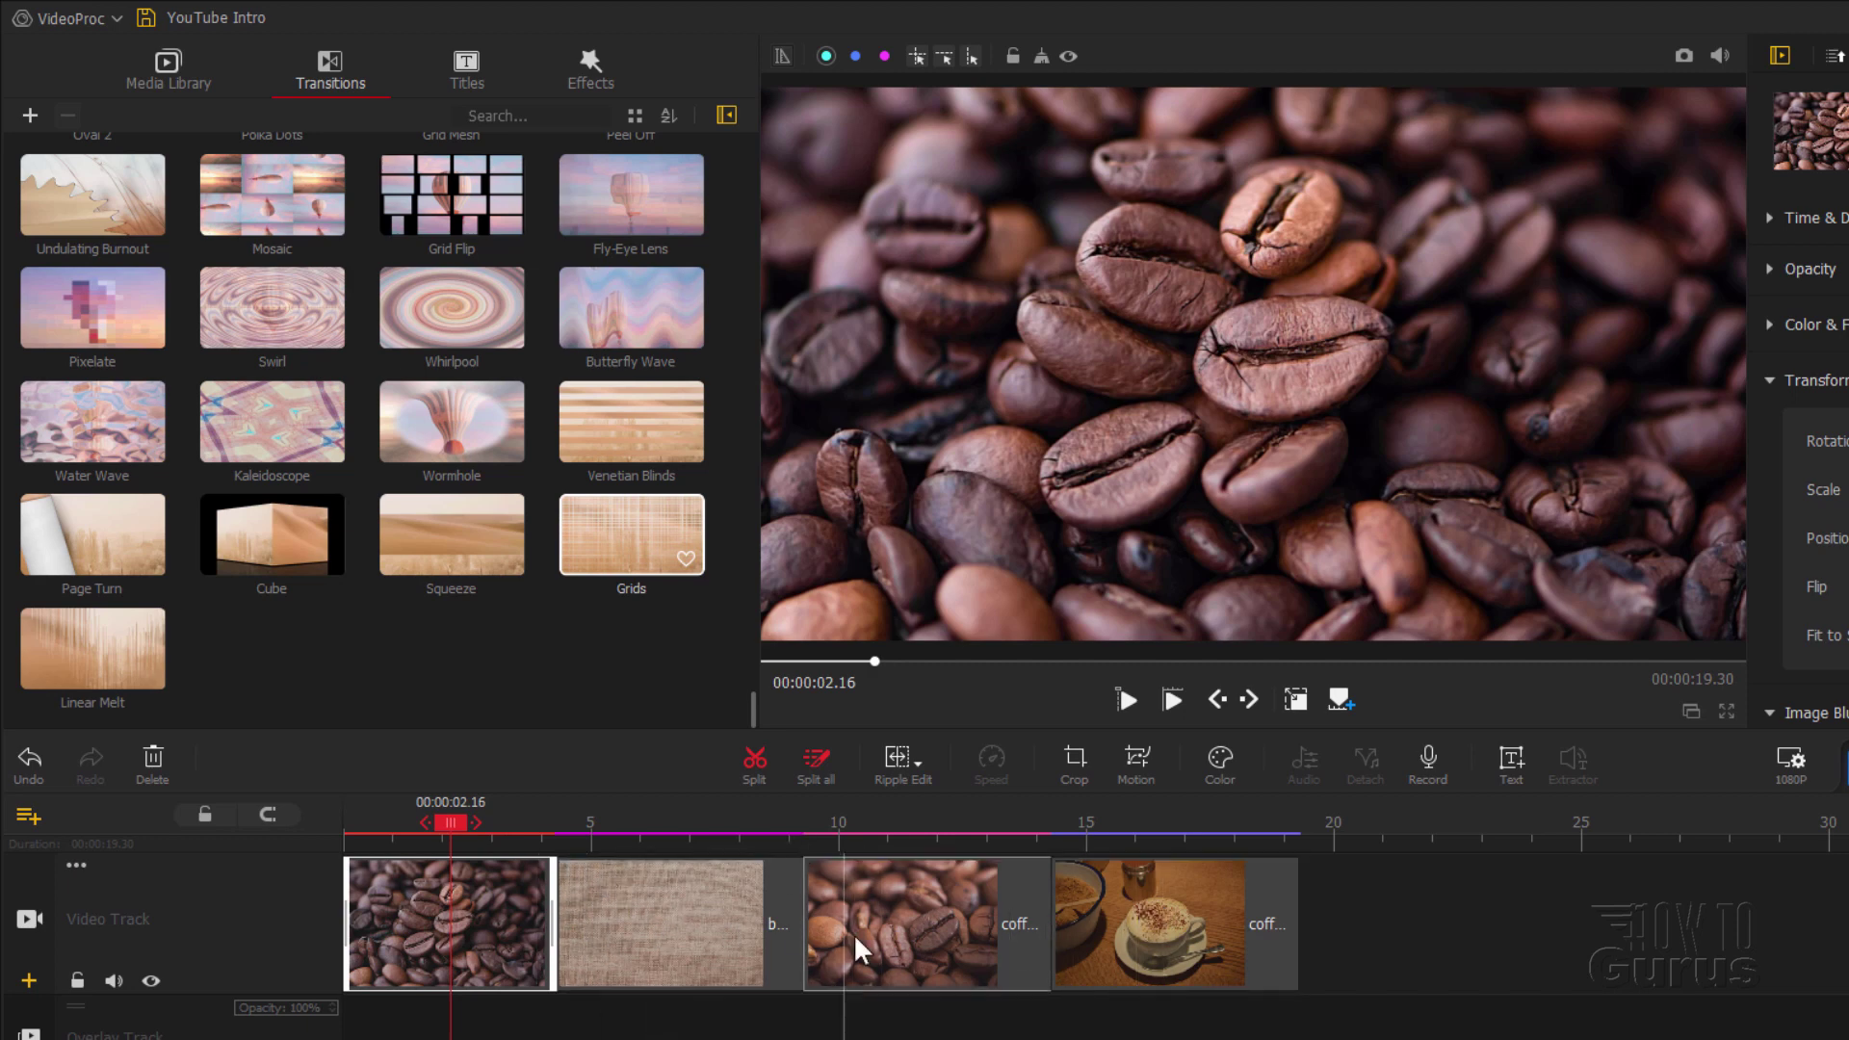
{"action": "left_click_drag", "start_coordinate": [556, 923], "coordinate": [479, 922]}
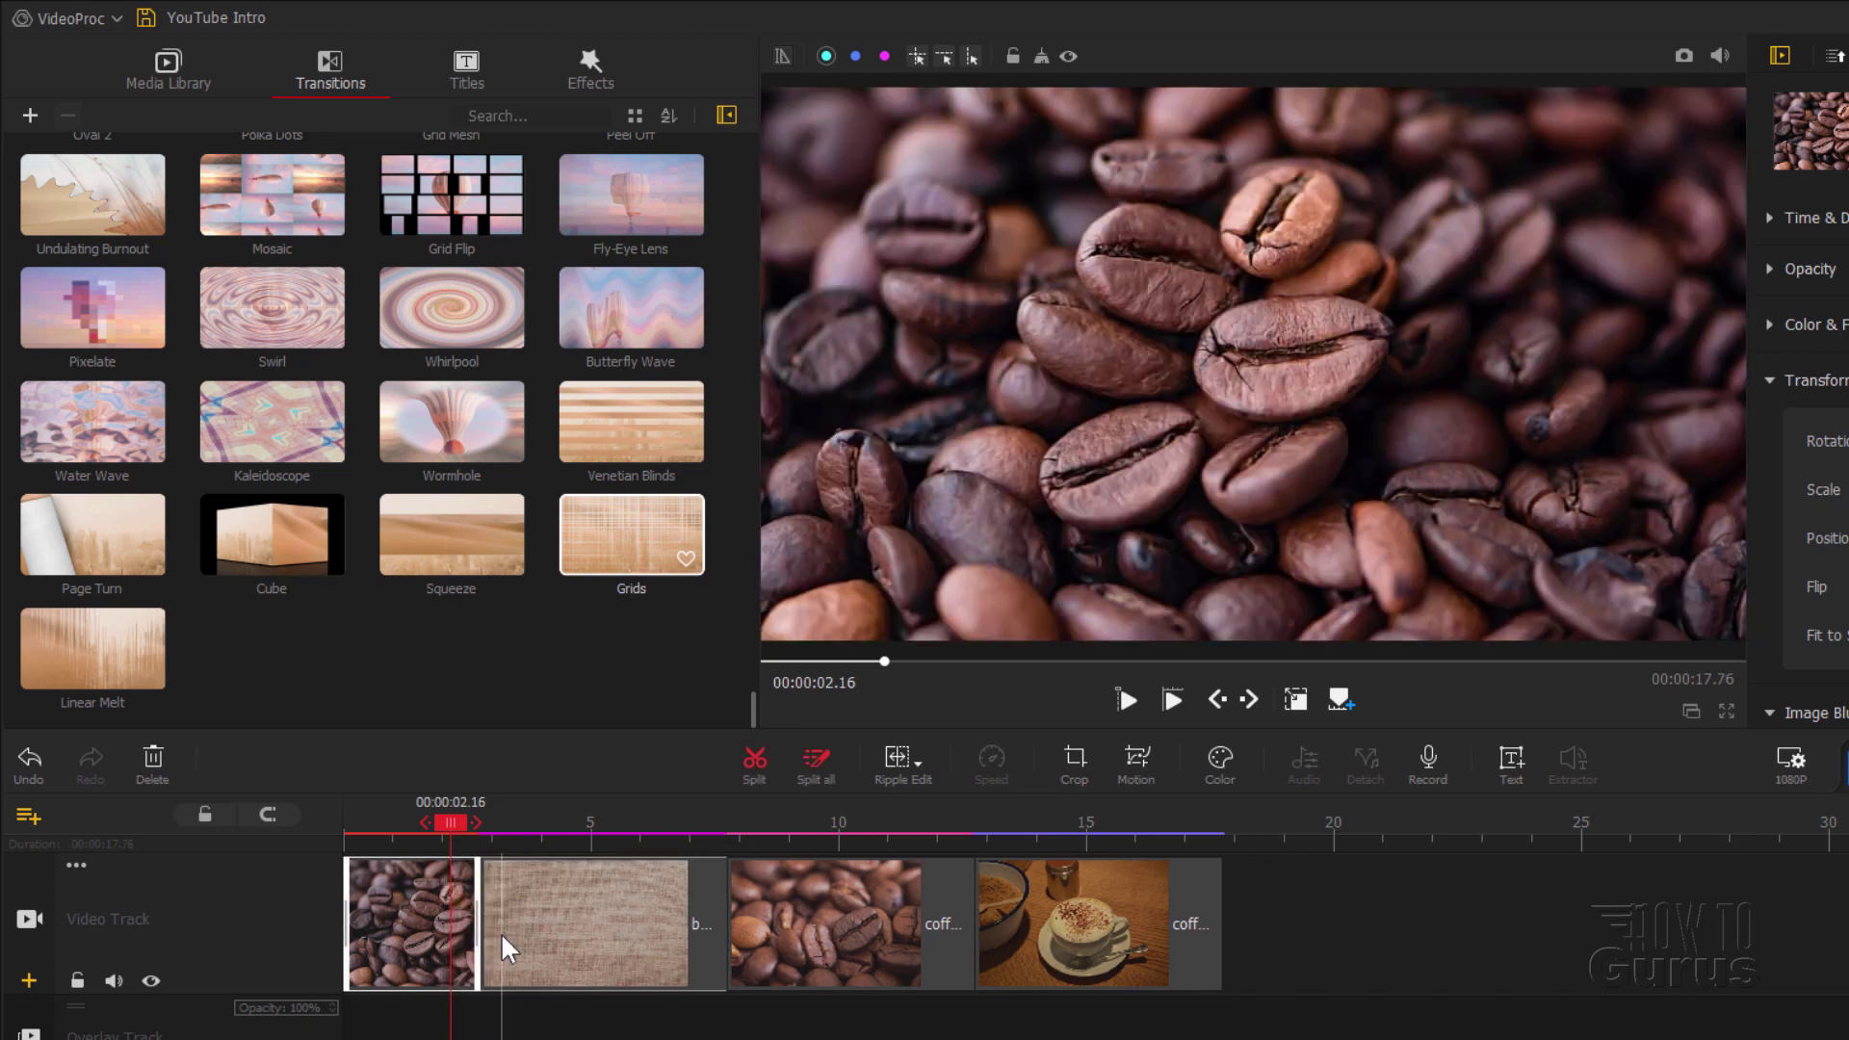
{"action": "key", "text": "space"}
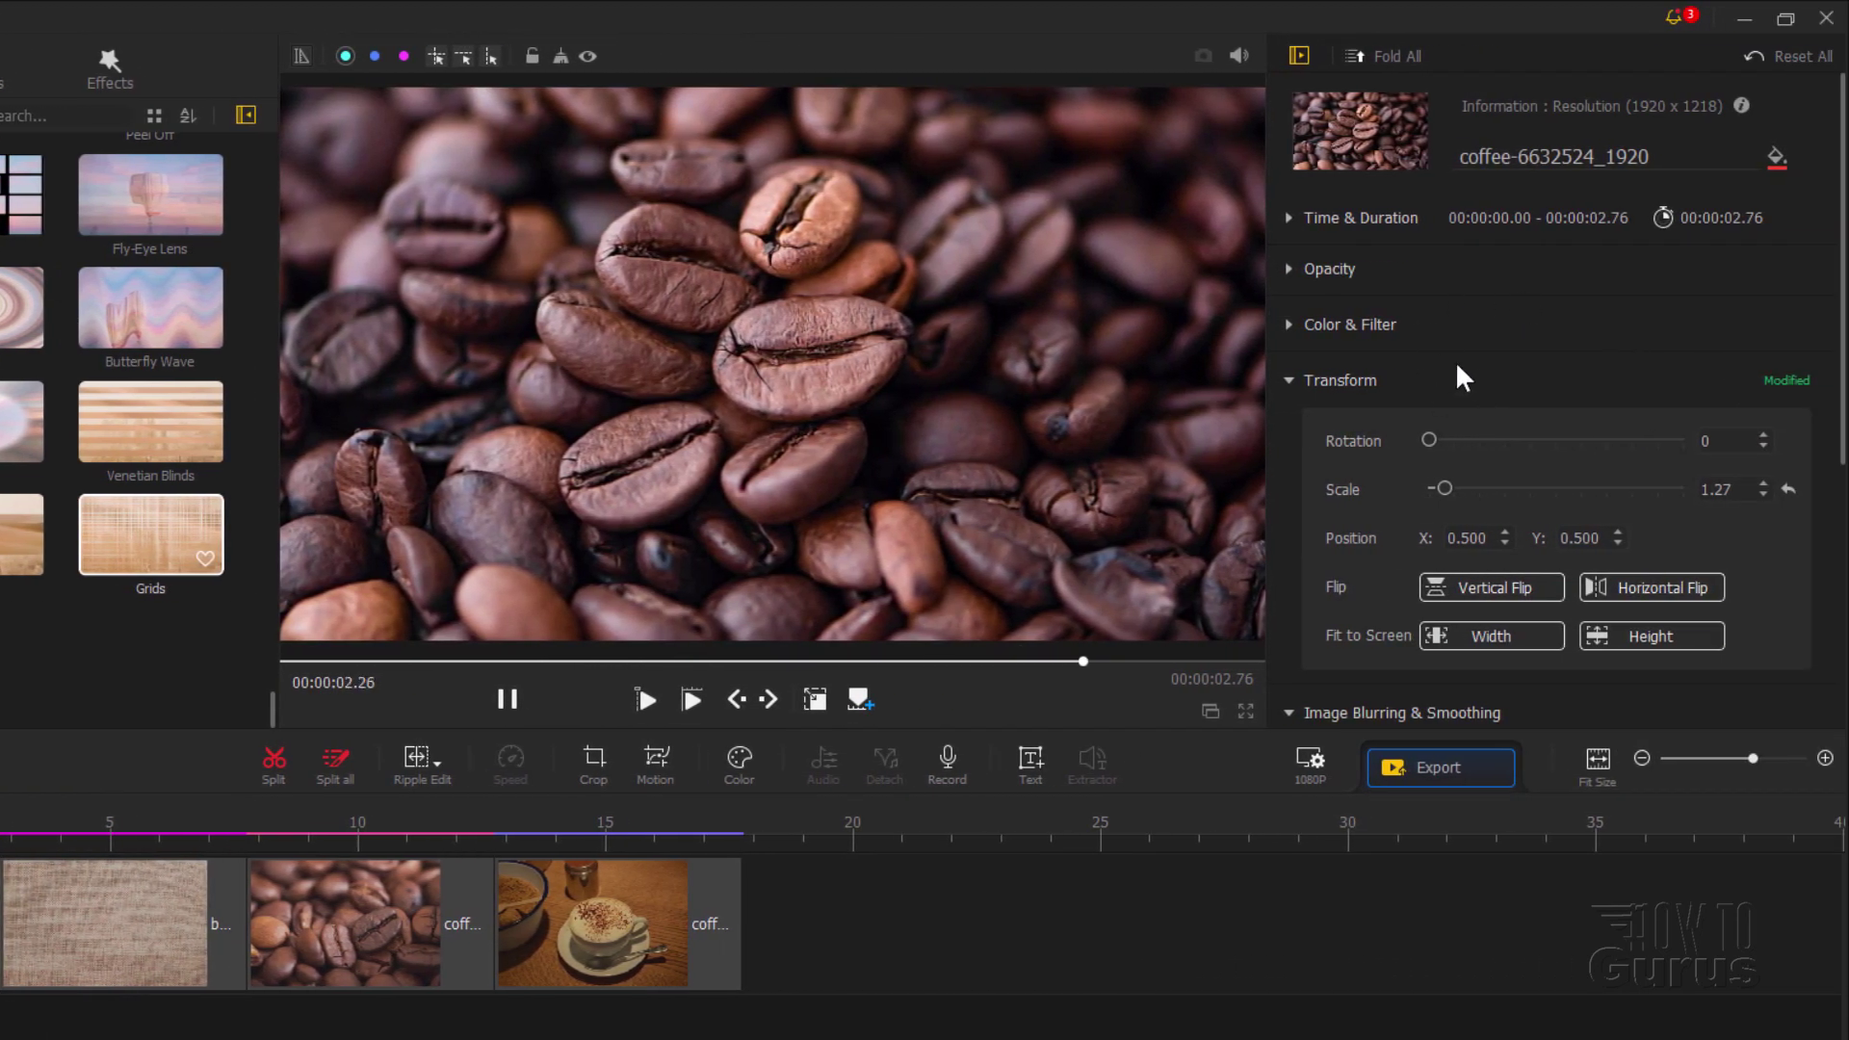
Step: Collapse the Transform settings and set the coffee-6632524_1920 clip's duration to 1.300 seconds
{"action": "left_click", "coordinate": [1321, 385]}
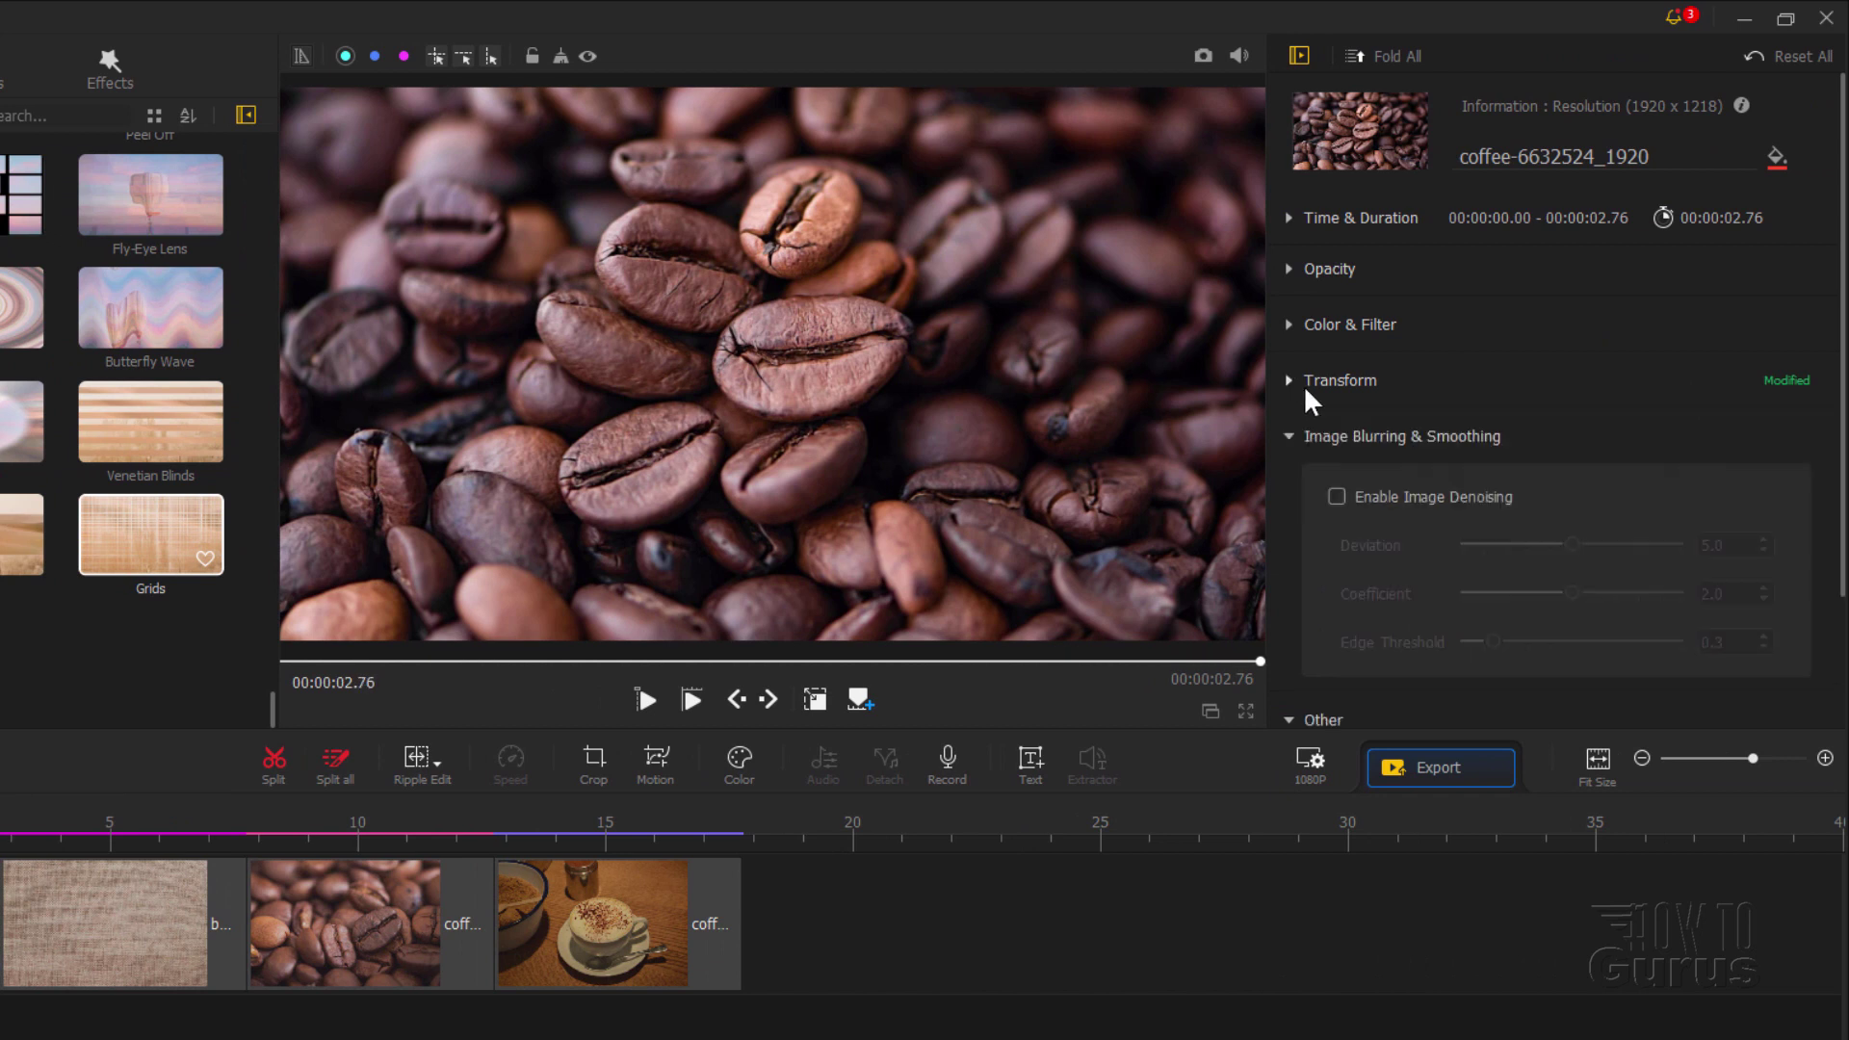
{"action": "left_click", "coordinate": [1292, 219]}
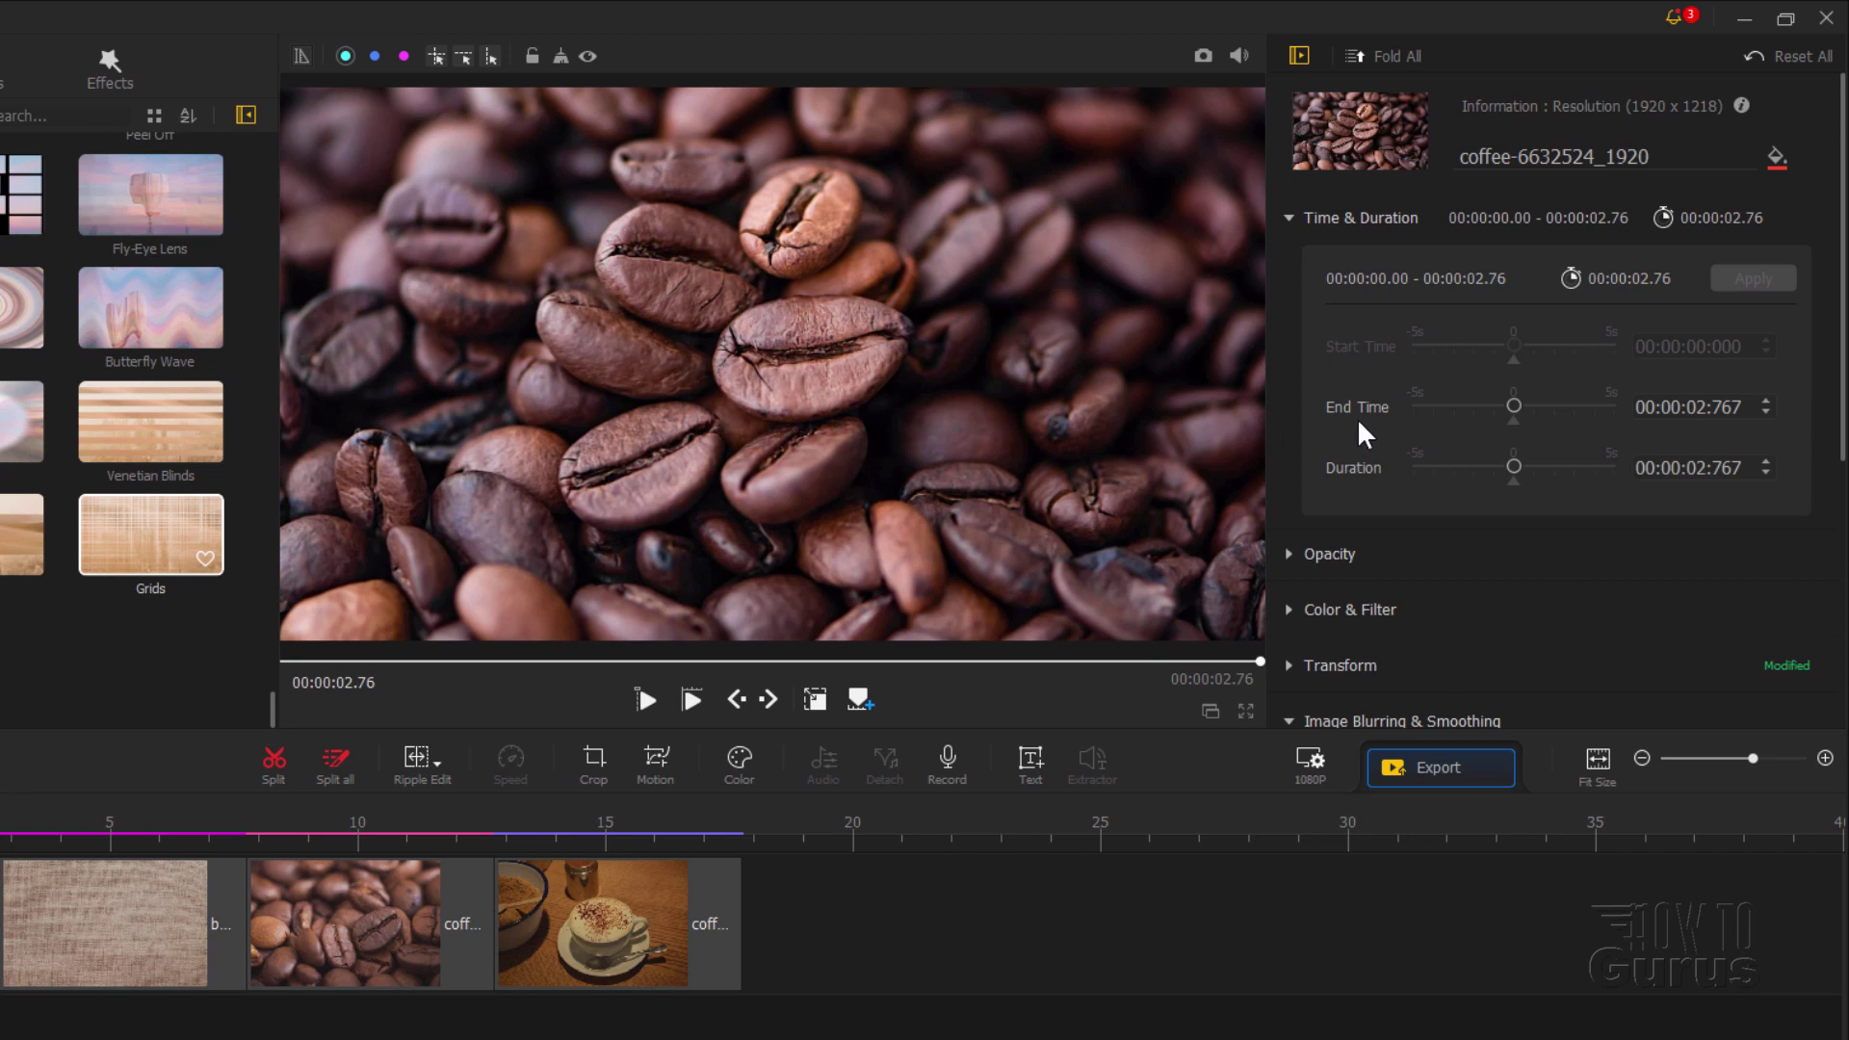
{"action": "left_click", "coordinate": [1697, 471]}
{"action": "type", "text": "1"}
{"action": "left_click", "coordinate": [1726, 478]}
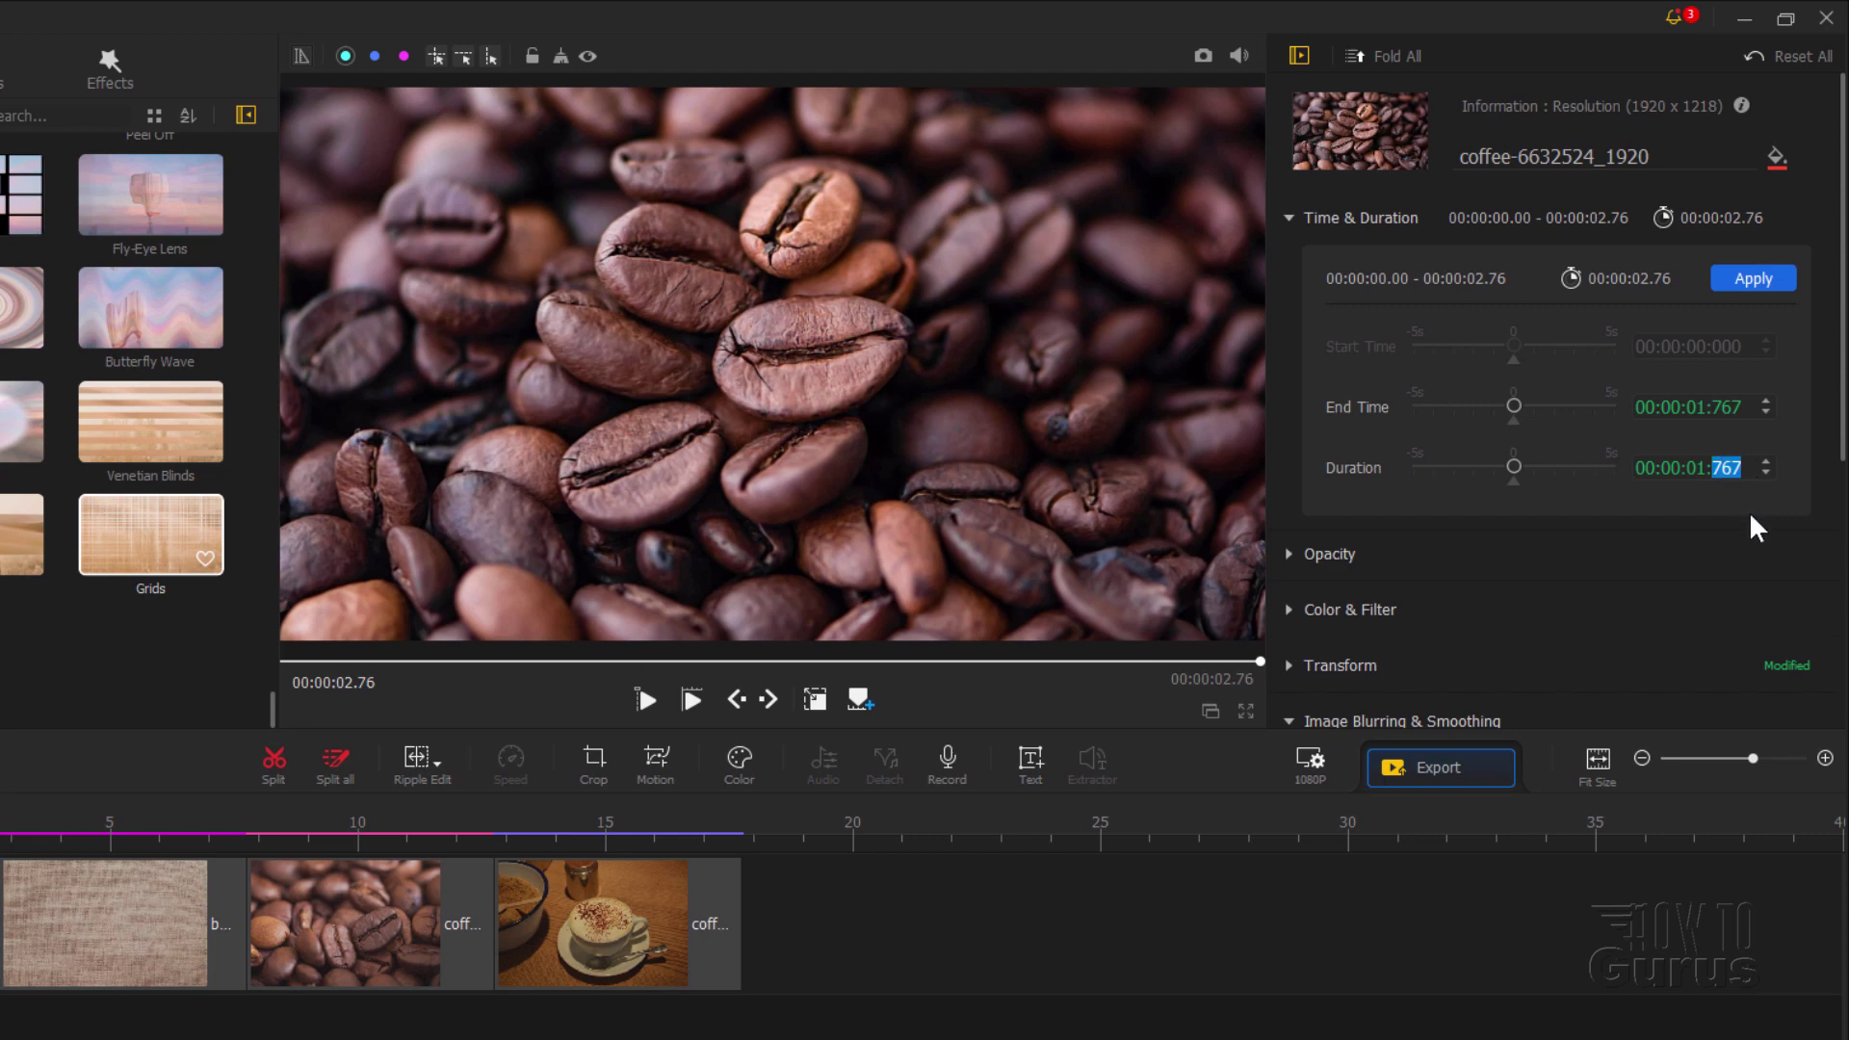
{"action": "type", "text": "300"}
{"action": "left_click", "coordinate": [1747, 277]}
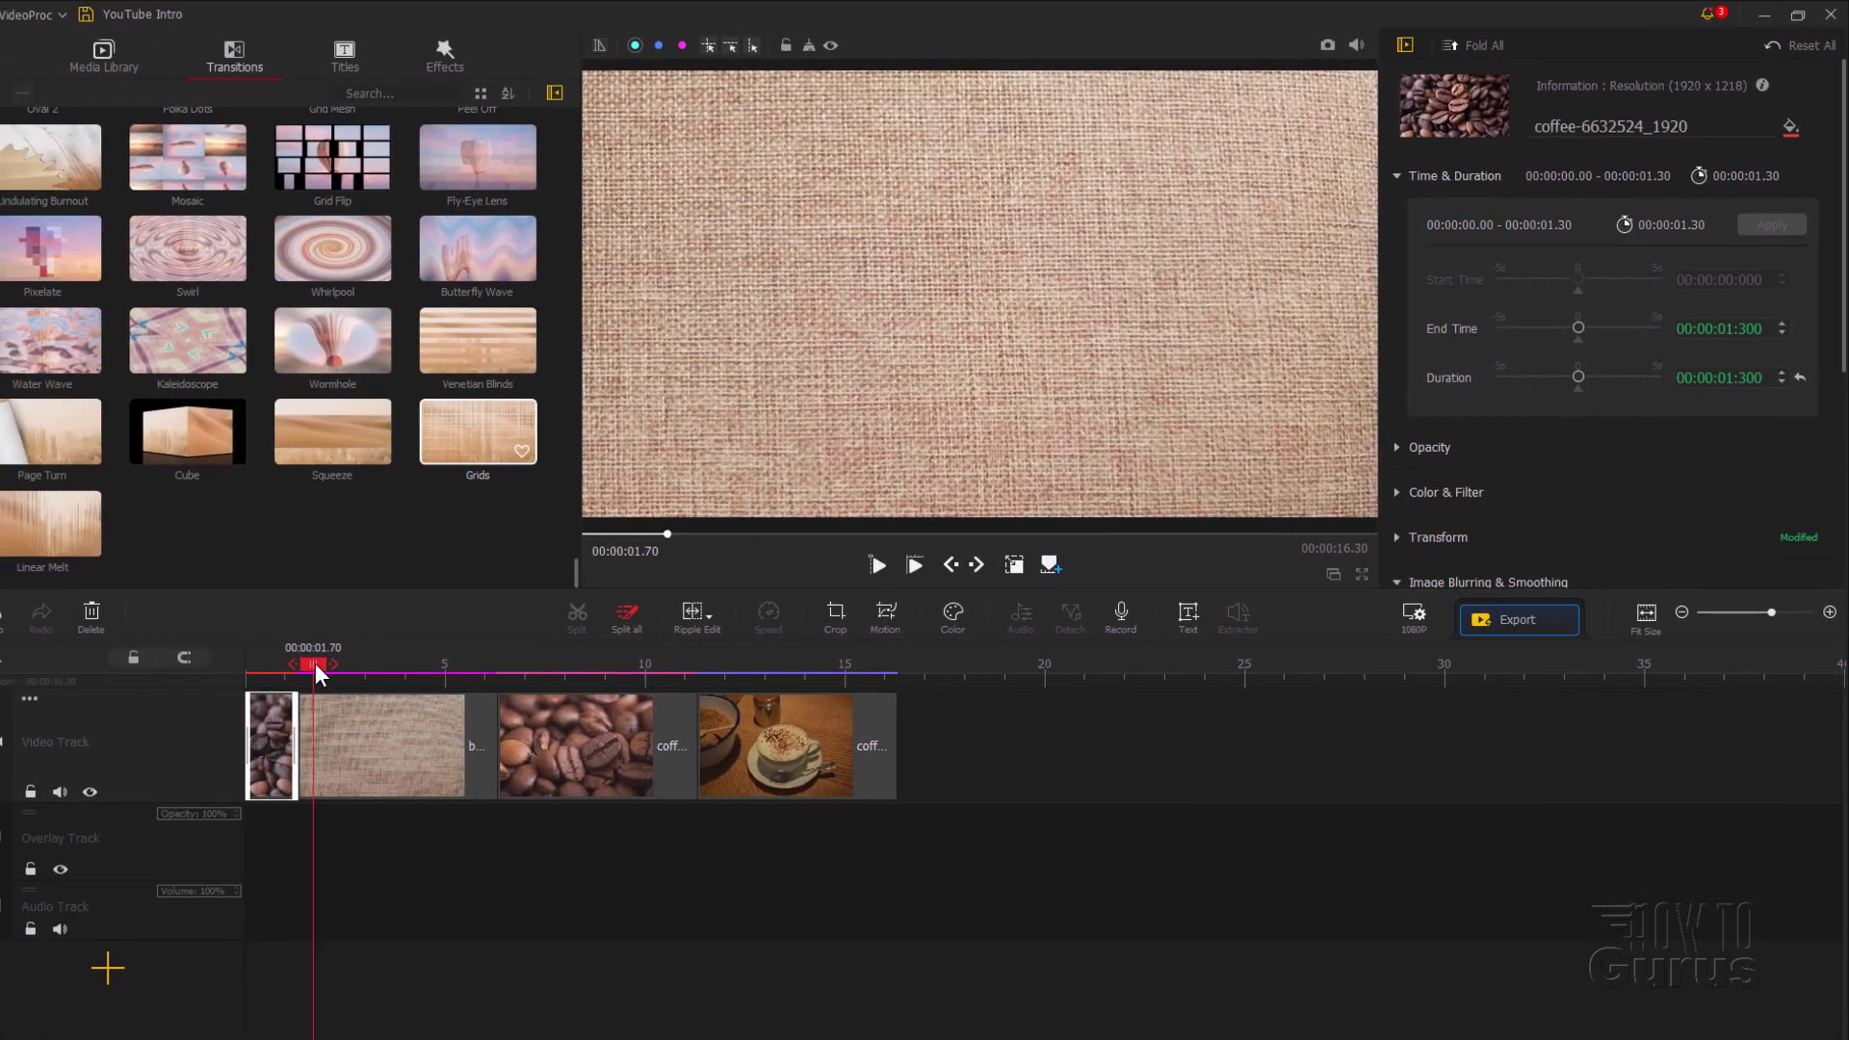
Step: Set the duration of the burlap-6499548_1920 clip to 1.000 second
{"action": "left_click", "coordinate": [304, 654]}
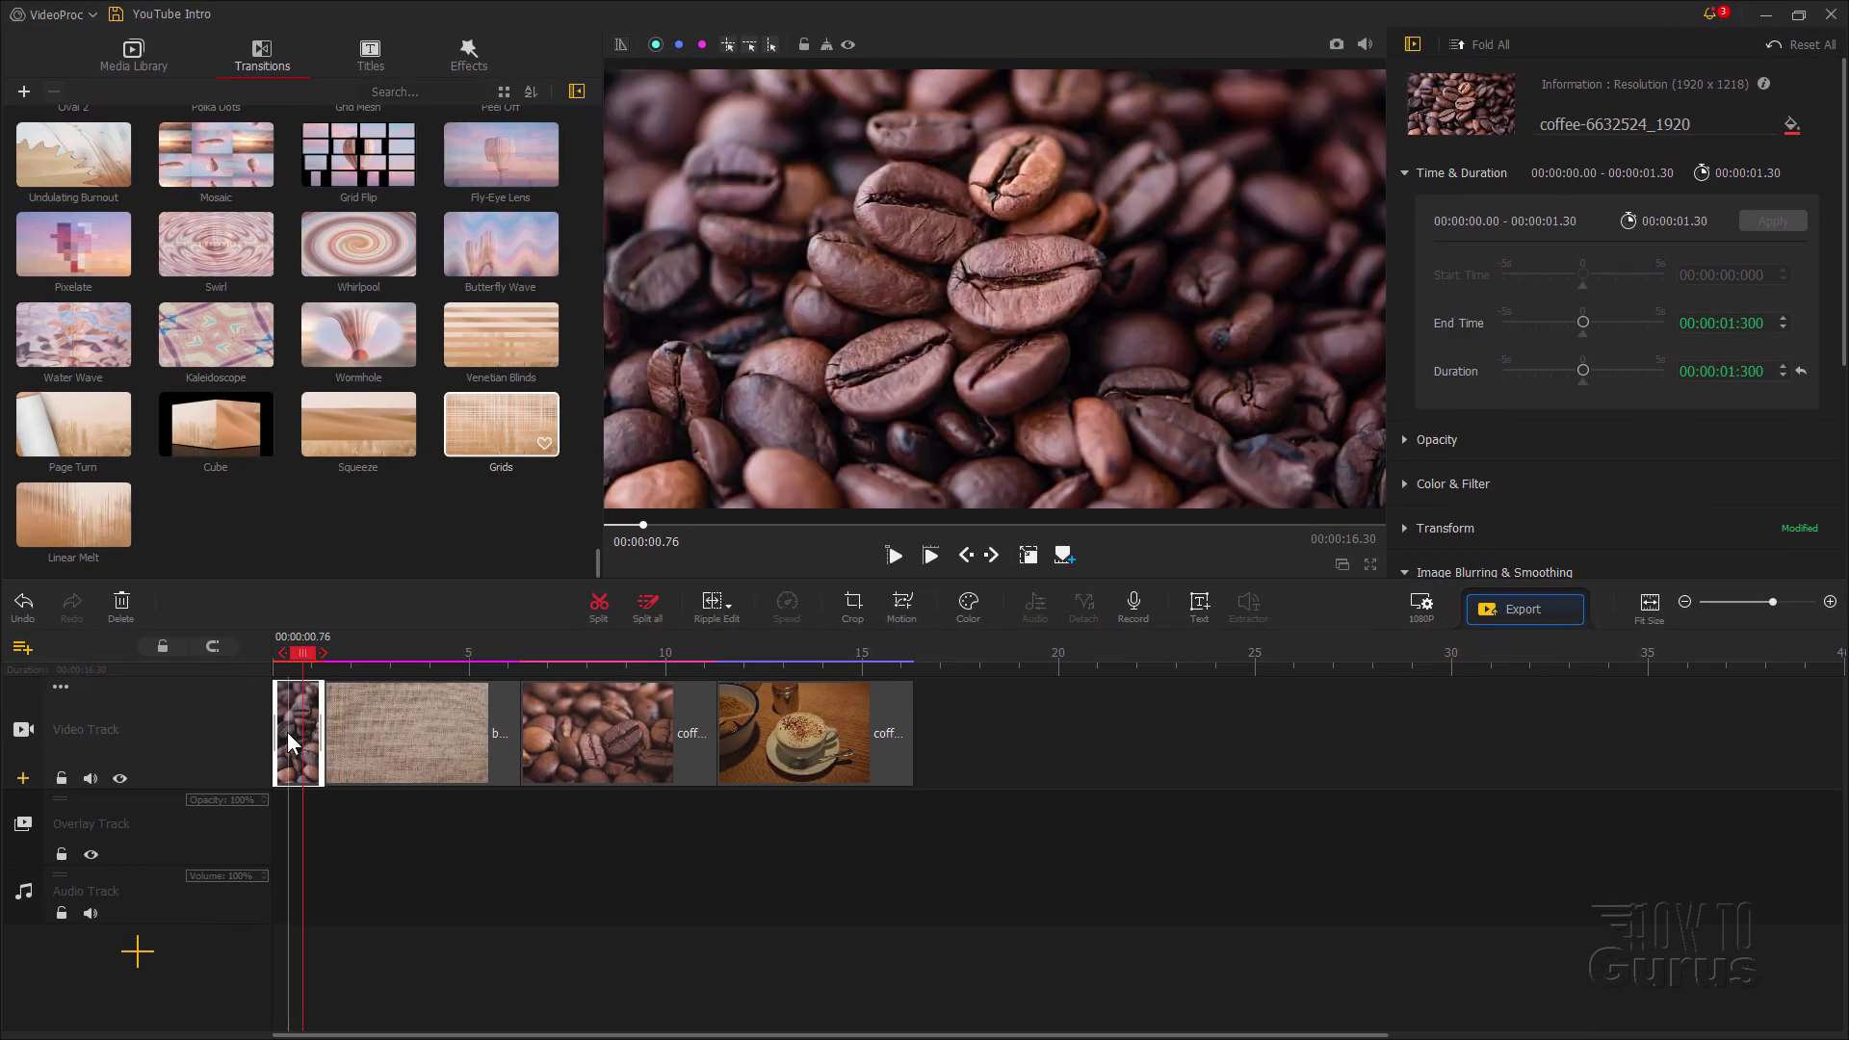
{"action": "left_click", "coordinate": [430, 713]}
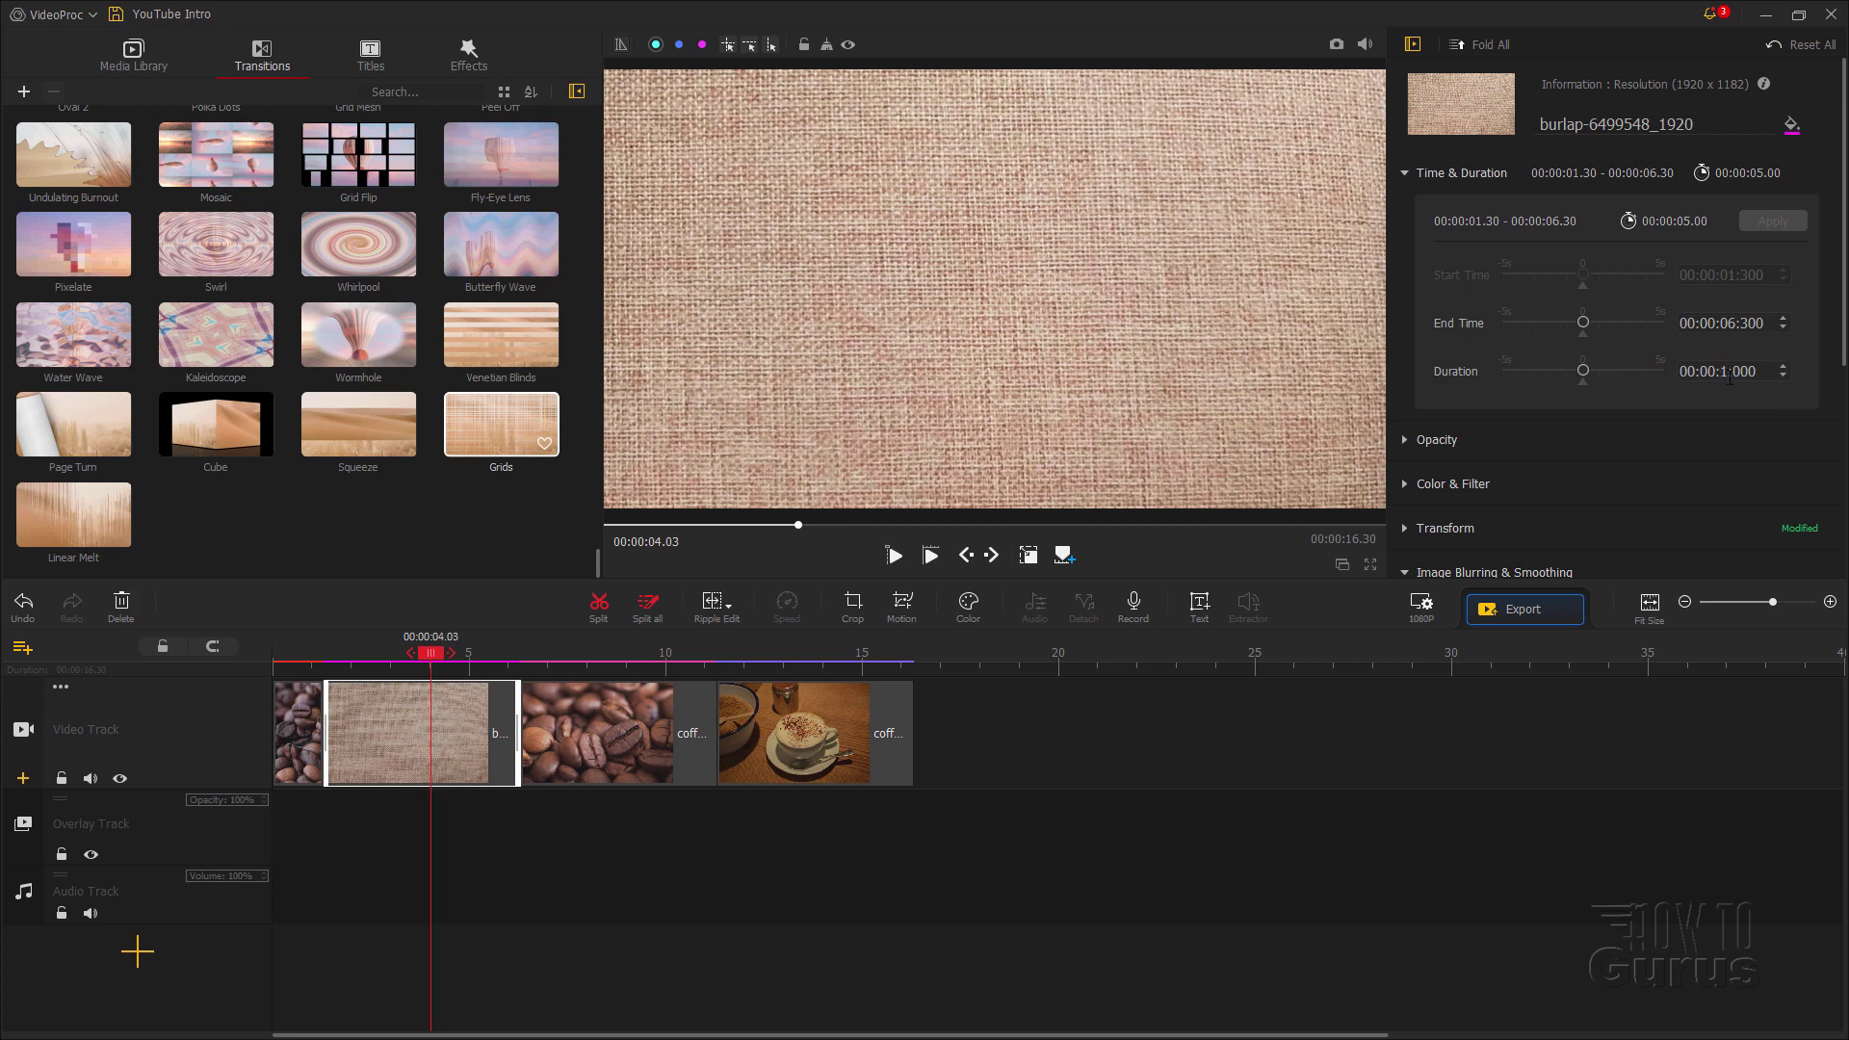
{"action": "left_click", "coordinate": [1772, 220]}
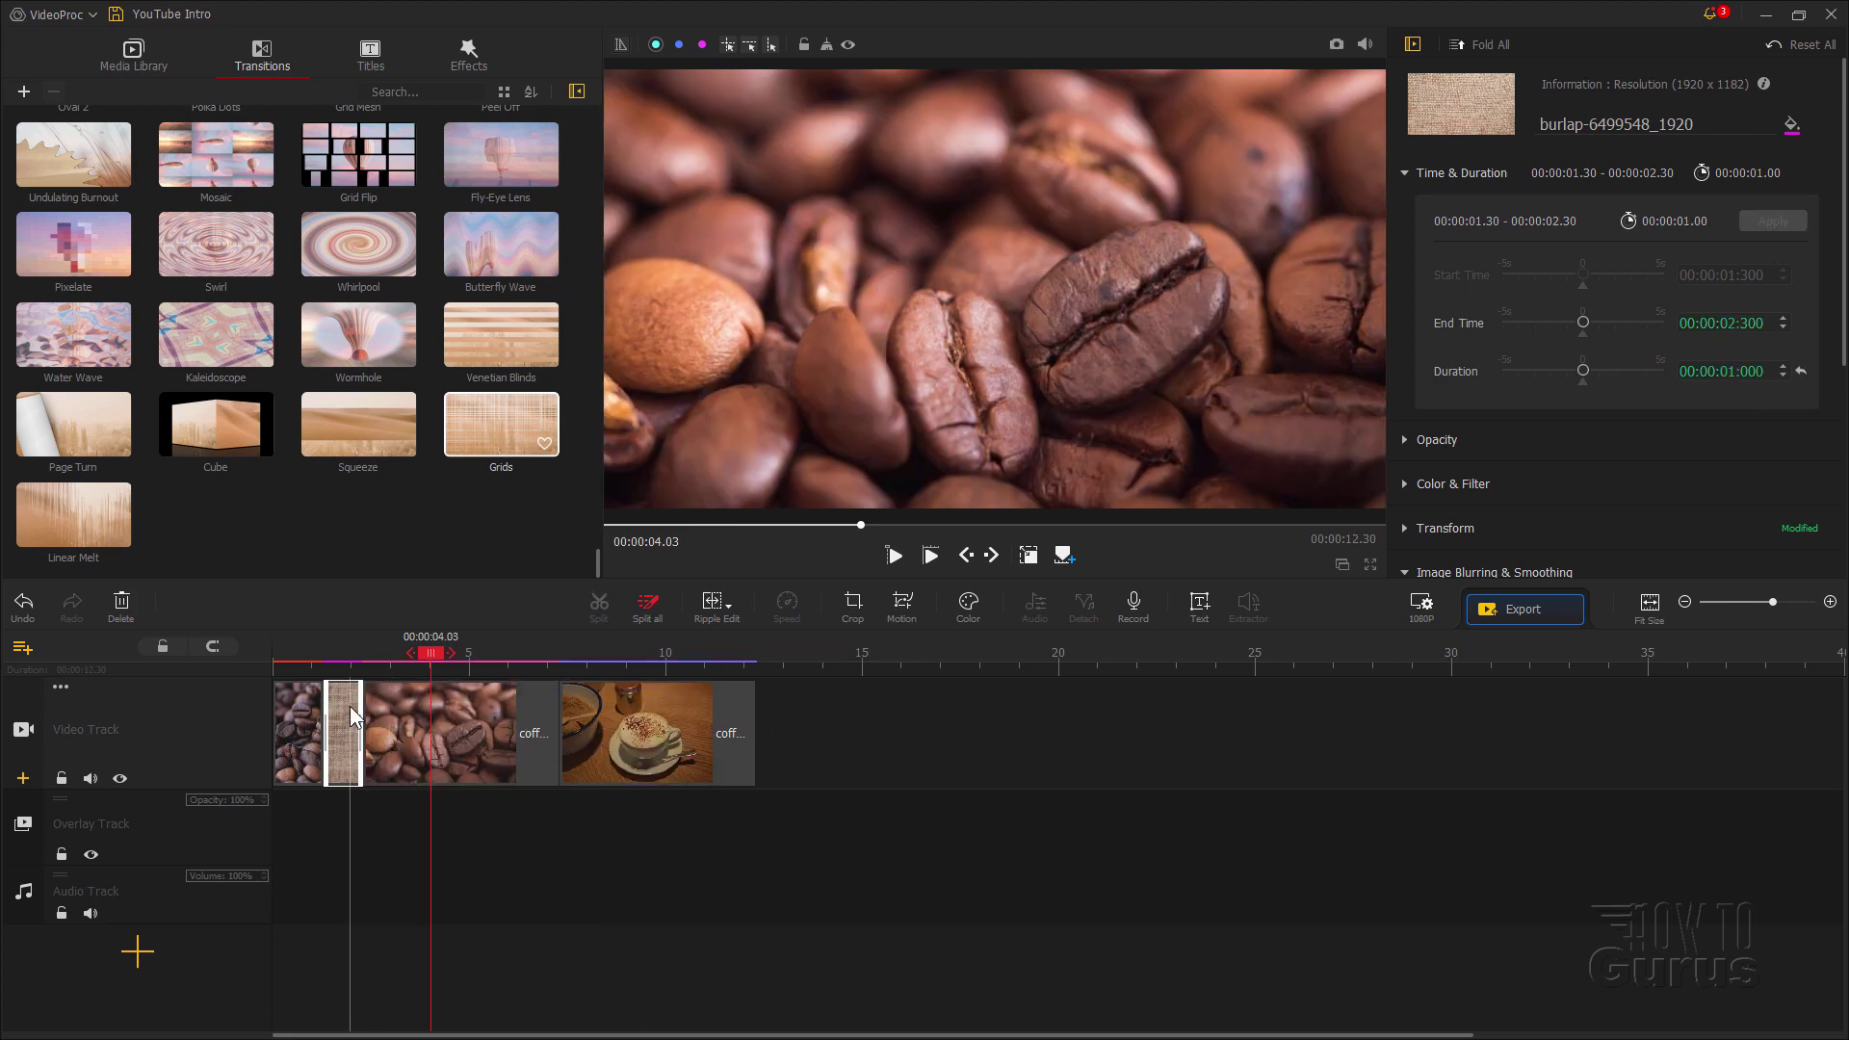
Step: Set the duration of the coffee-5355428_1920 clip to 1.300 seconds
{"action": "left_click", "coordinate": [348, 672]}
{"action": "scroll", "coordinate": [366, 663], "scroll_direction": "up", "scroll_amount": 1}
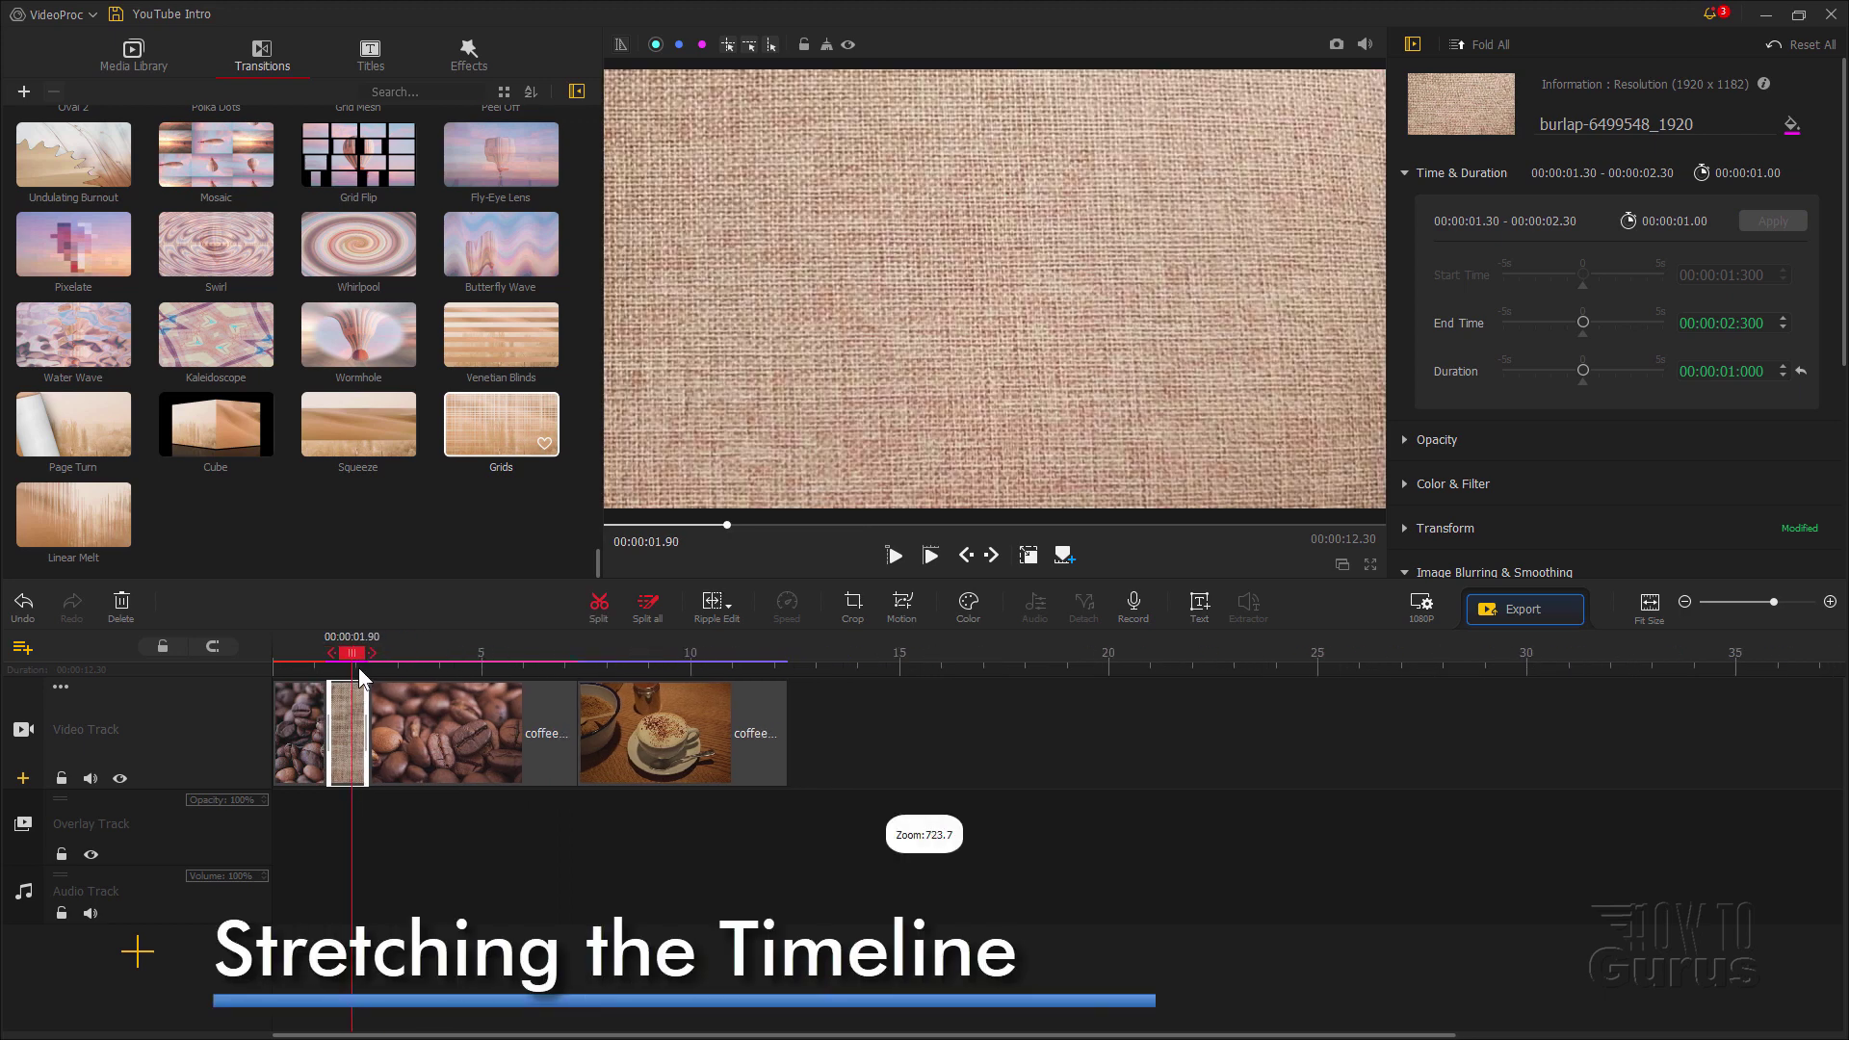
{"action": "mouse_move", "coordinate": [370, 655]}
{"action": "left_mouse_down"}
{"action": "mouse_move", "coordinate": [424, 655]}
{"action": "mouse_move", "coordinate": [331, 657]}
{"action": "mouse_move", "coordinate": [349, 665]}
{"action": "left_mouse_up"}
{"action": "scroll", "coordinate": [349, 672], "scroll_direction": "up", "scroll_amount": 5}
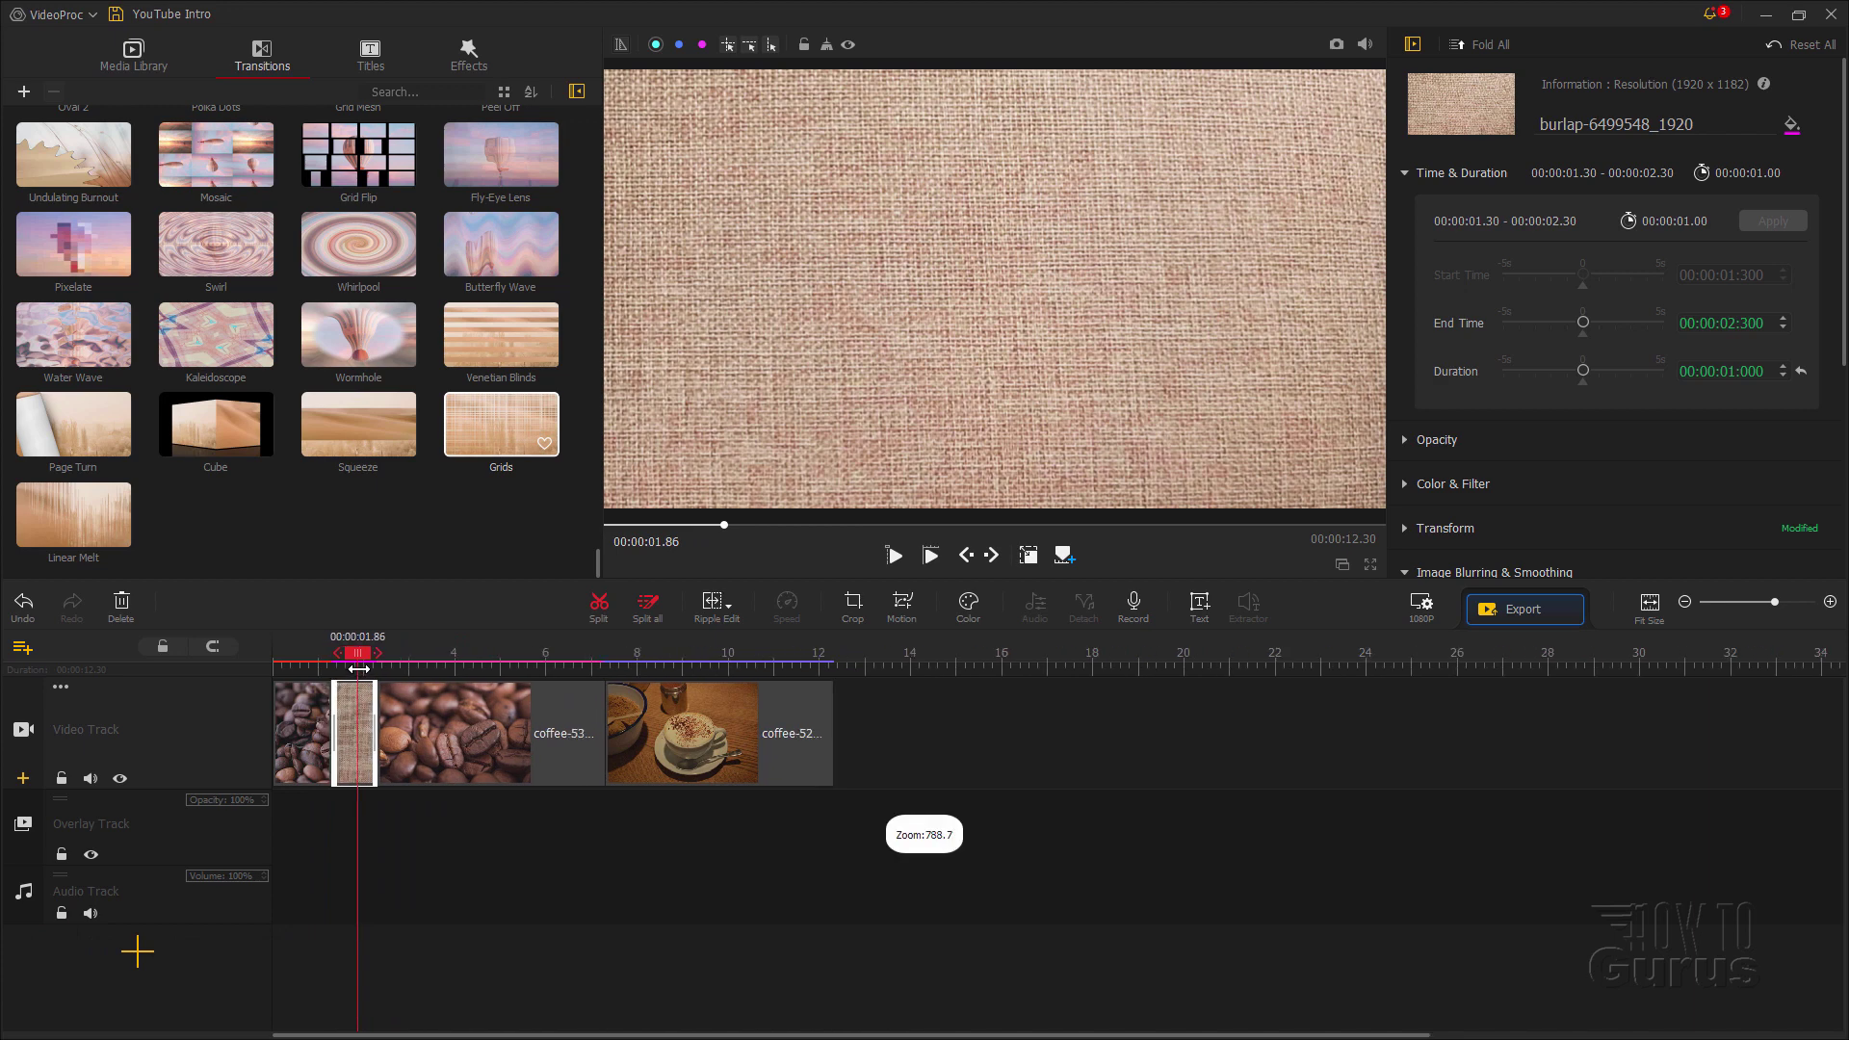
{"action": "scroll", "coordinate": [395, 676], "scroll_direction": "up", "scroll_amount": 2}
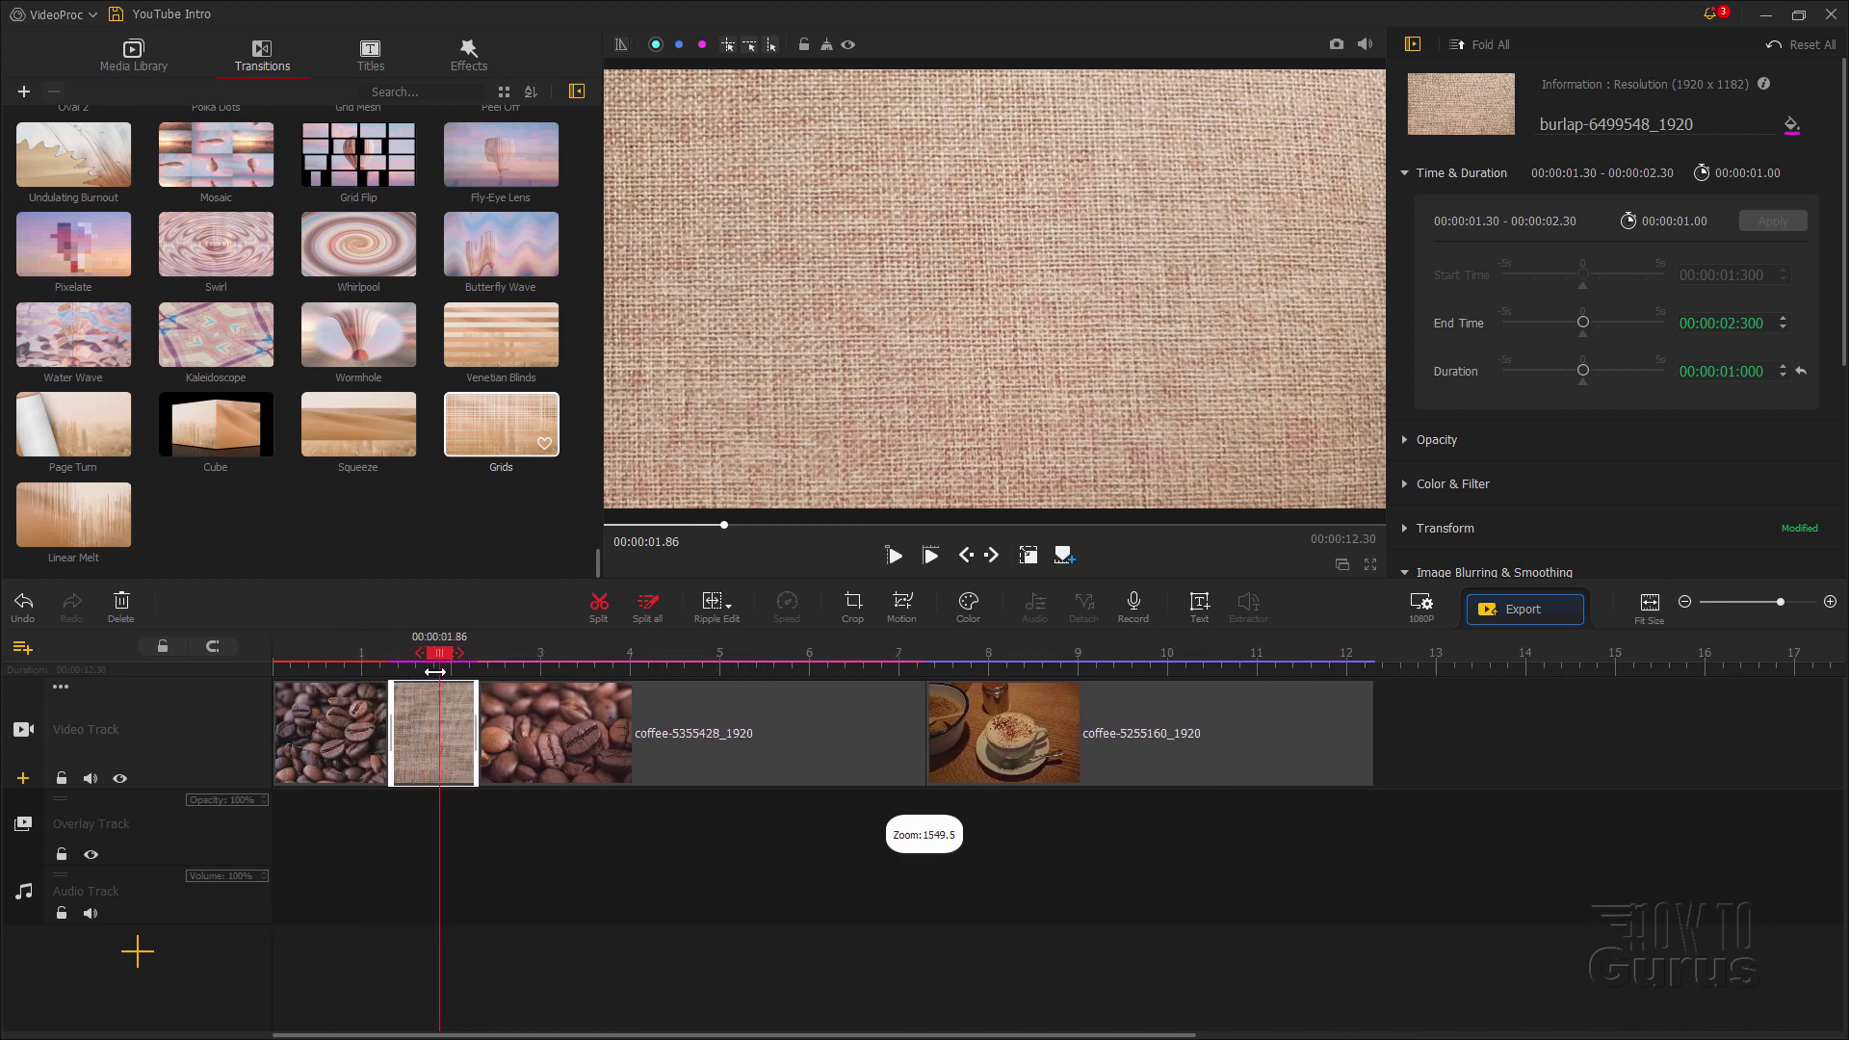
{"action": "scroll", "coordinate": [385, 677], "scroll_direction": "down", "scroll_amount": 4}
{"action": "scroll", "coordinate": [383, 678], "scroll_direction": "up", "scroll_amount": 6}
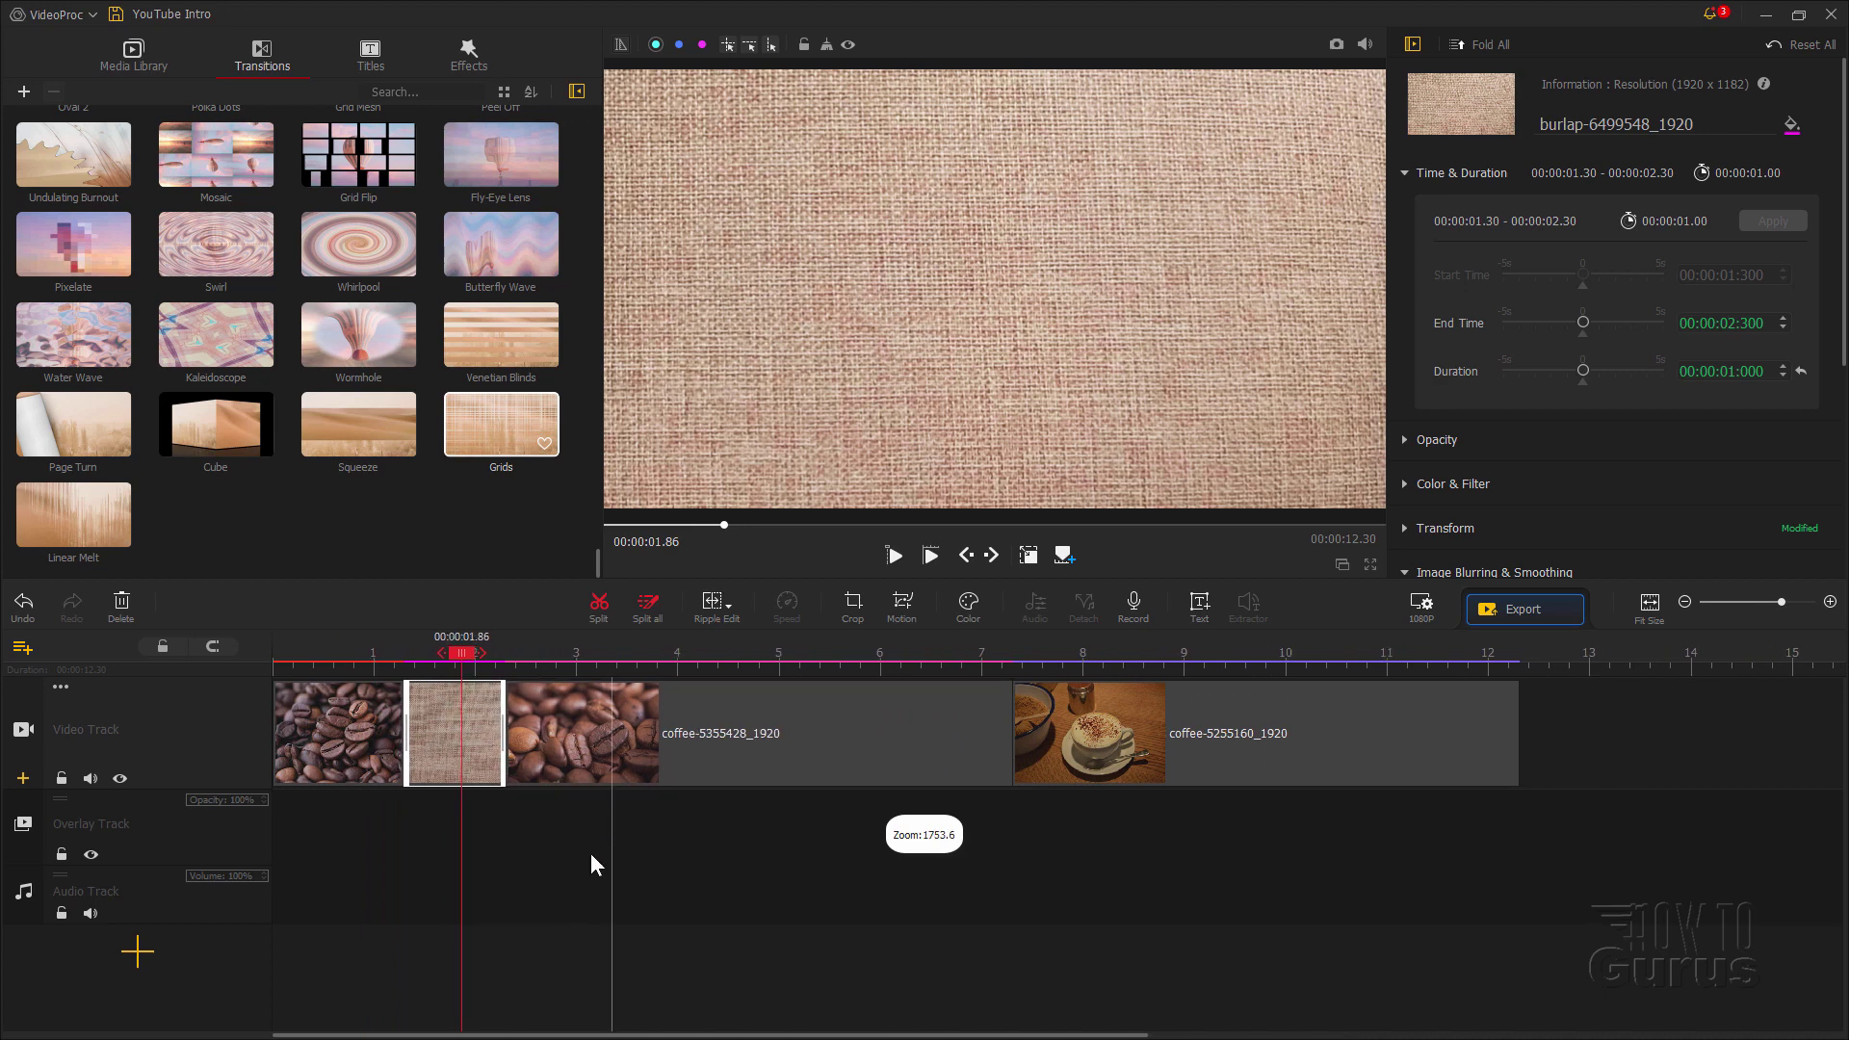
{"action": "left_click", "coordinate": [768, 741]}
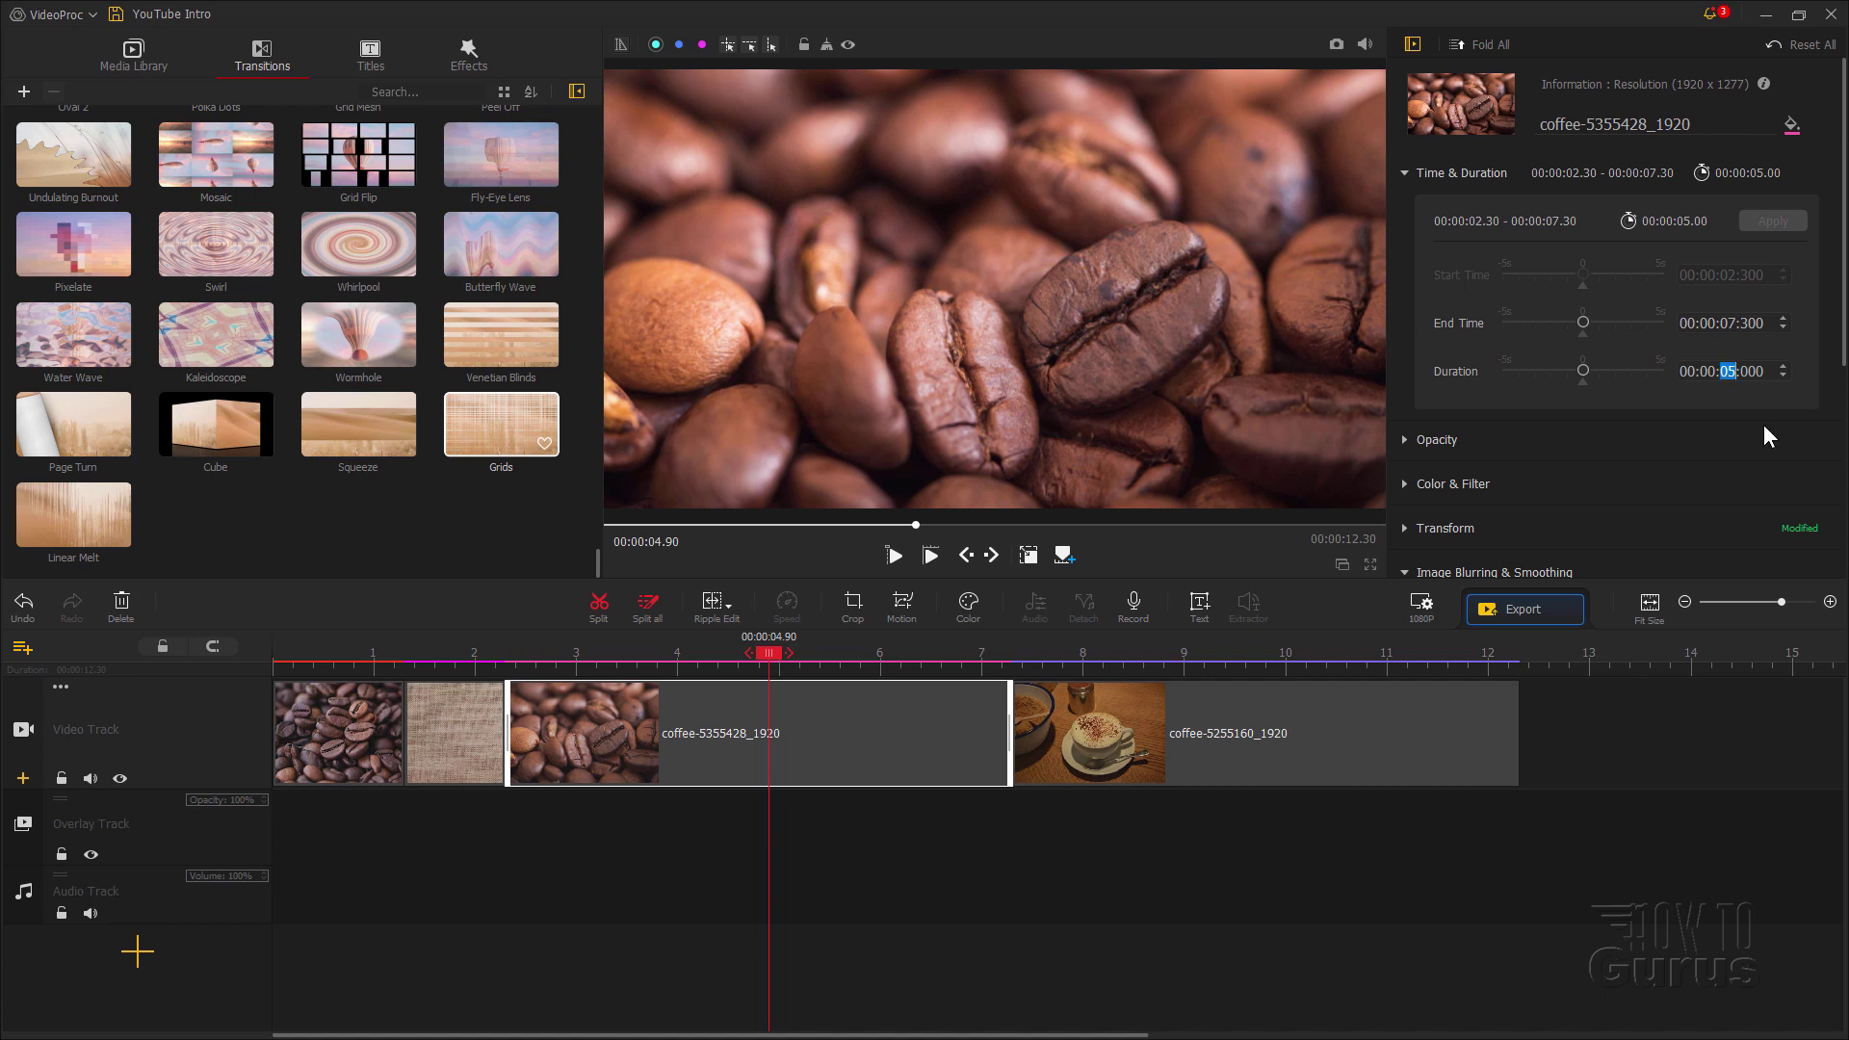
{"action": "double_click", "coordinate": [1755, 373]}
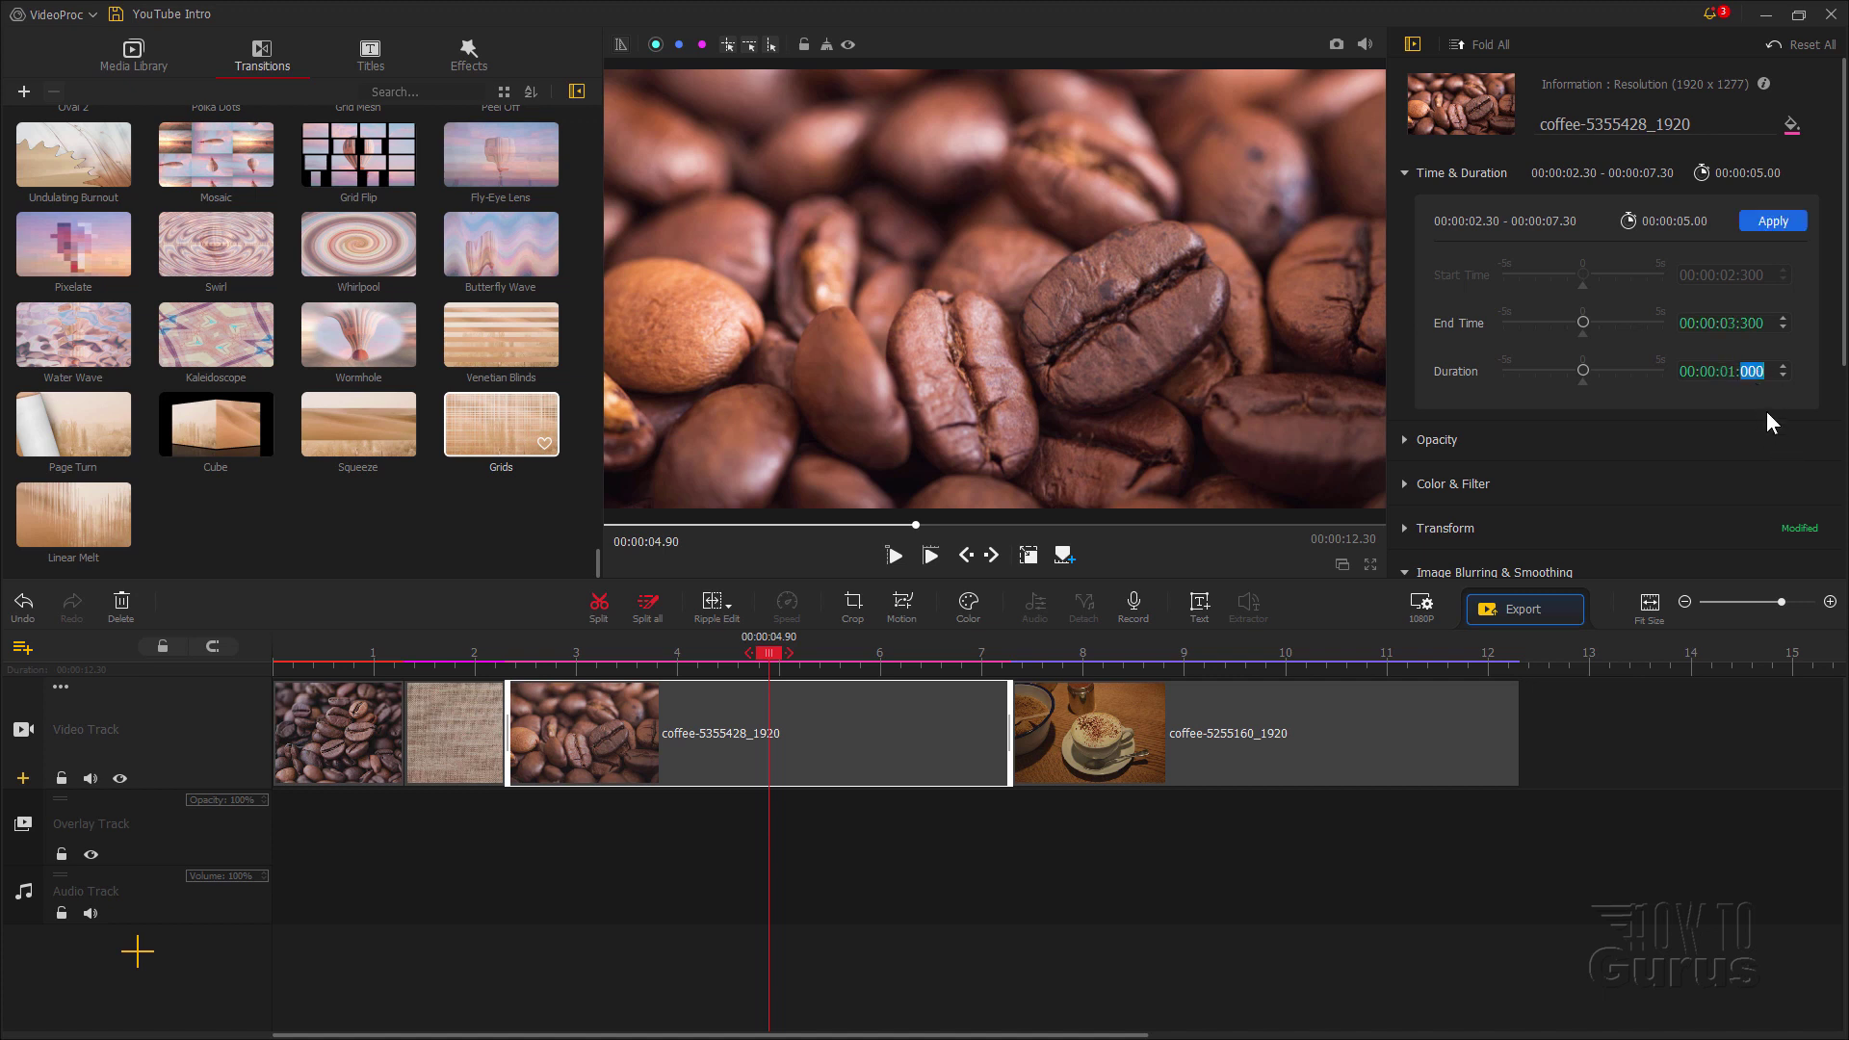
{"action": "left_click", "coordinate": [1773, 222]}
Step: Trim the end of the coffee-5255160_1920 clip so that it finishes at about 6.03 seconds on the timeline
{"action": "left_click", "coordinate": [930, 746]}
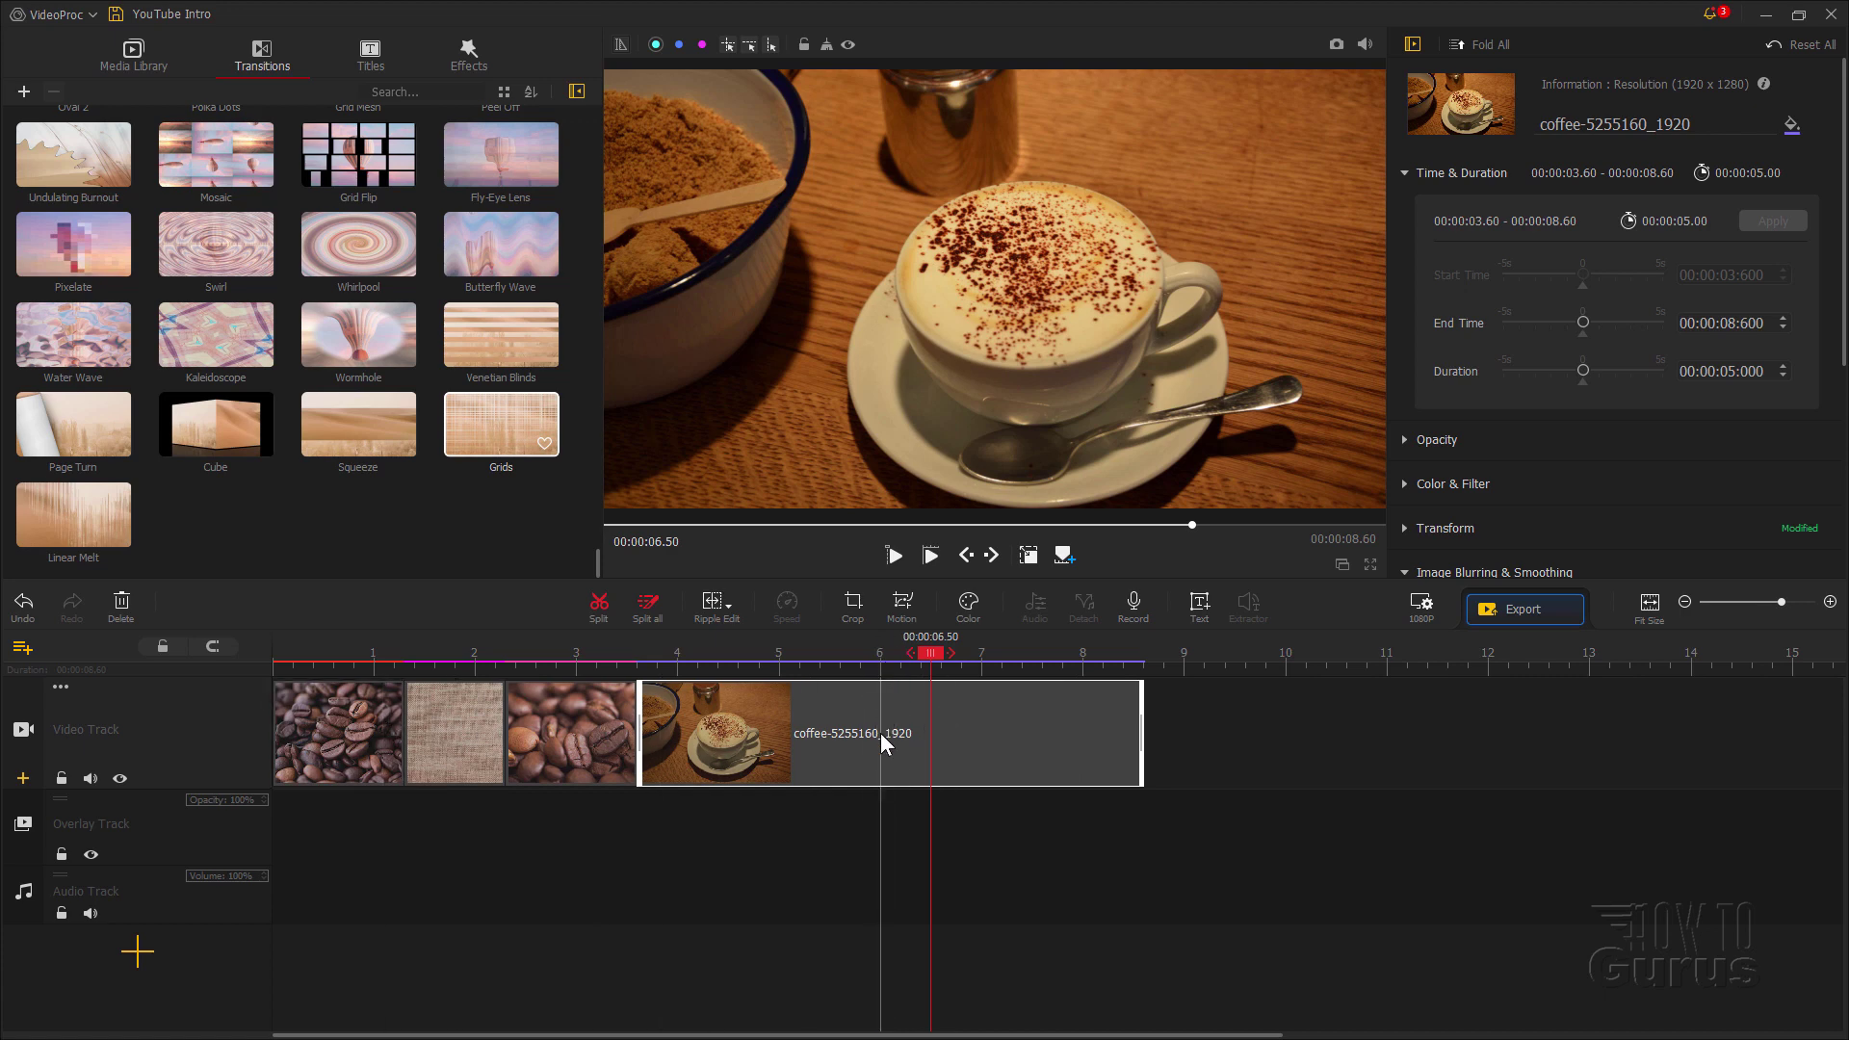
{"action": "left_click_drag", "start_coordinate": [1142, 723], "coordinate": [883, 730]}
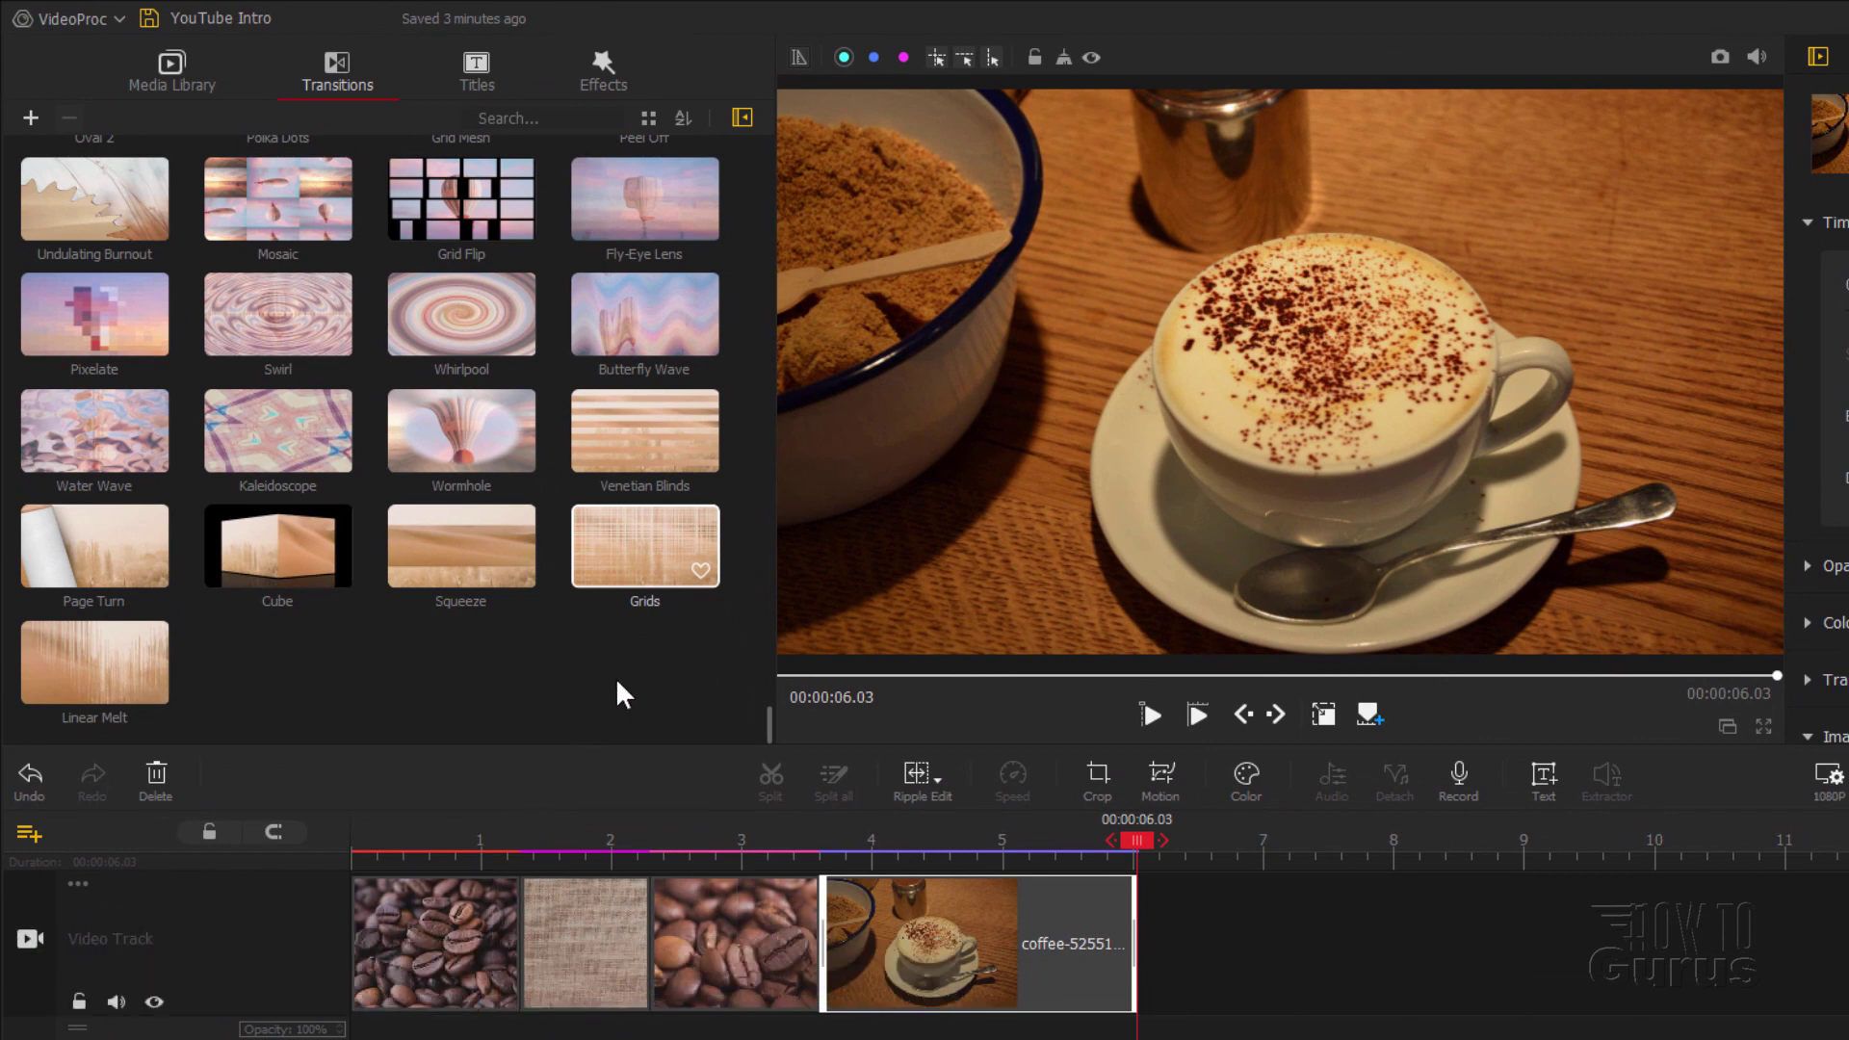
Step: Add Venetian Blinds between the first coffee bean and burlap clips, shortened to about 0.7 seconds, and Grids between the burlap and second bean clips
{"action": "left_click_drag", "start_coordinate": [634, 466], "coordinate": [518, 951]}
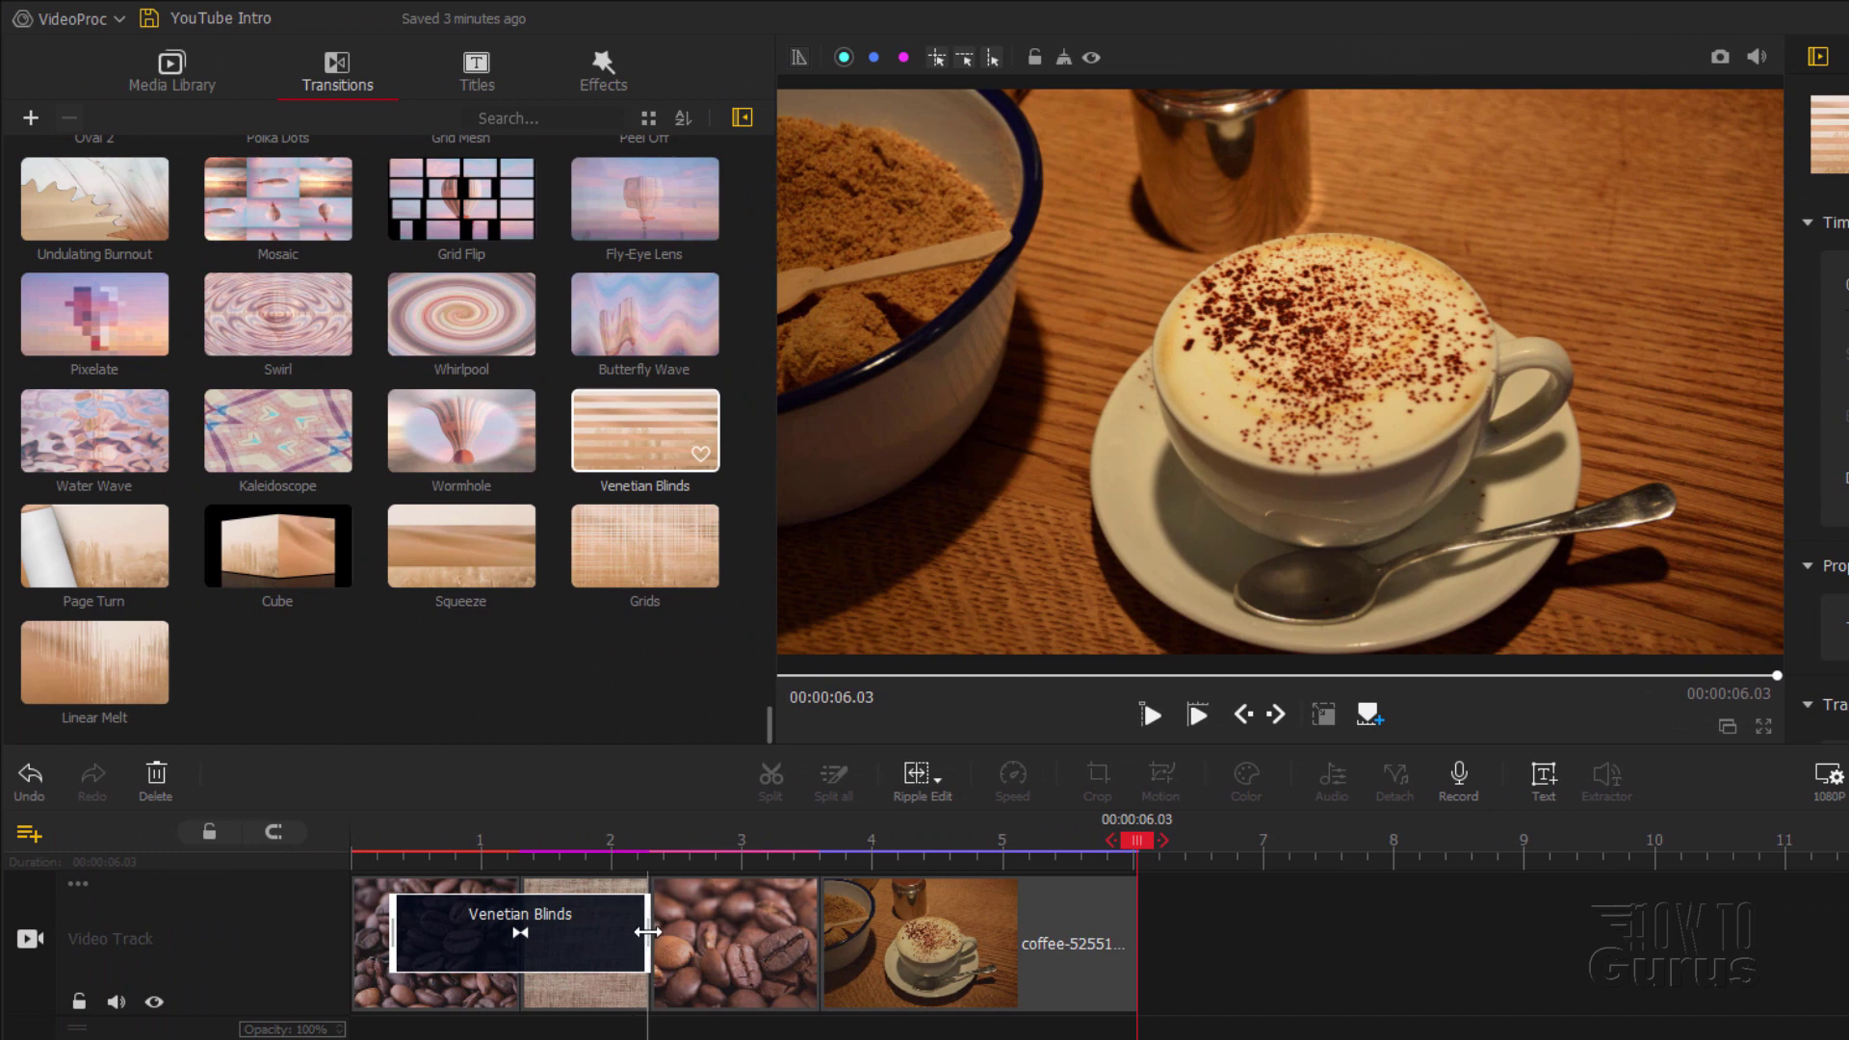
{"action": "left_click_drag", "start_coordinate": [647, 933], "coordinate": [561, 935]}
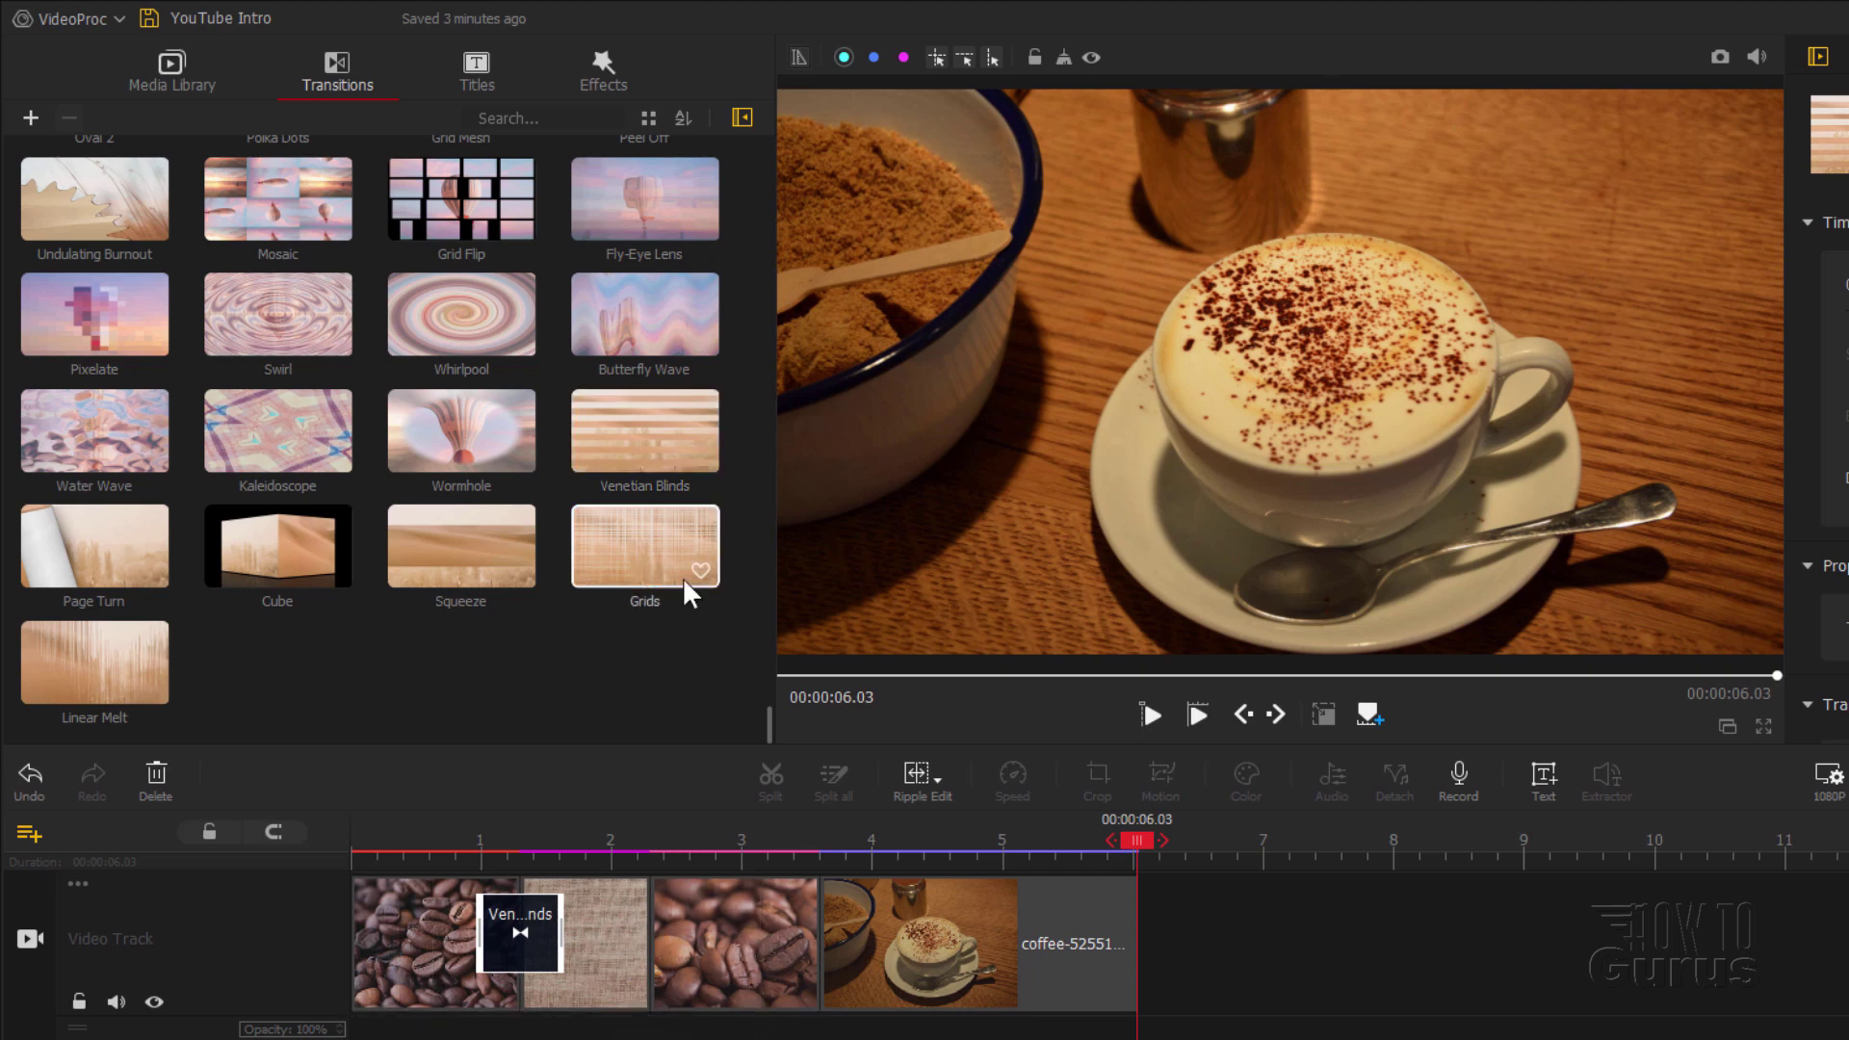
{"action": "left_click_drag", "start_coordinate": [647, 556], "coordinate": [651, 920]}
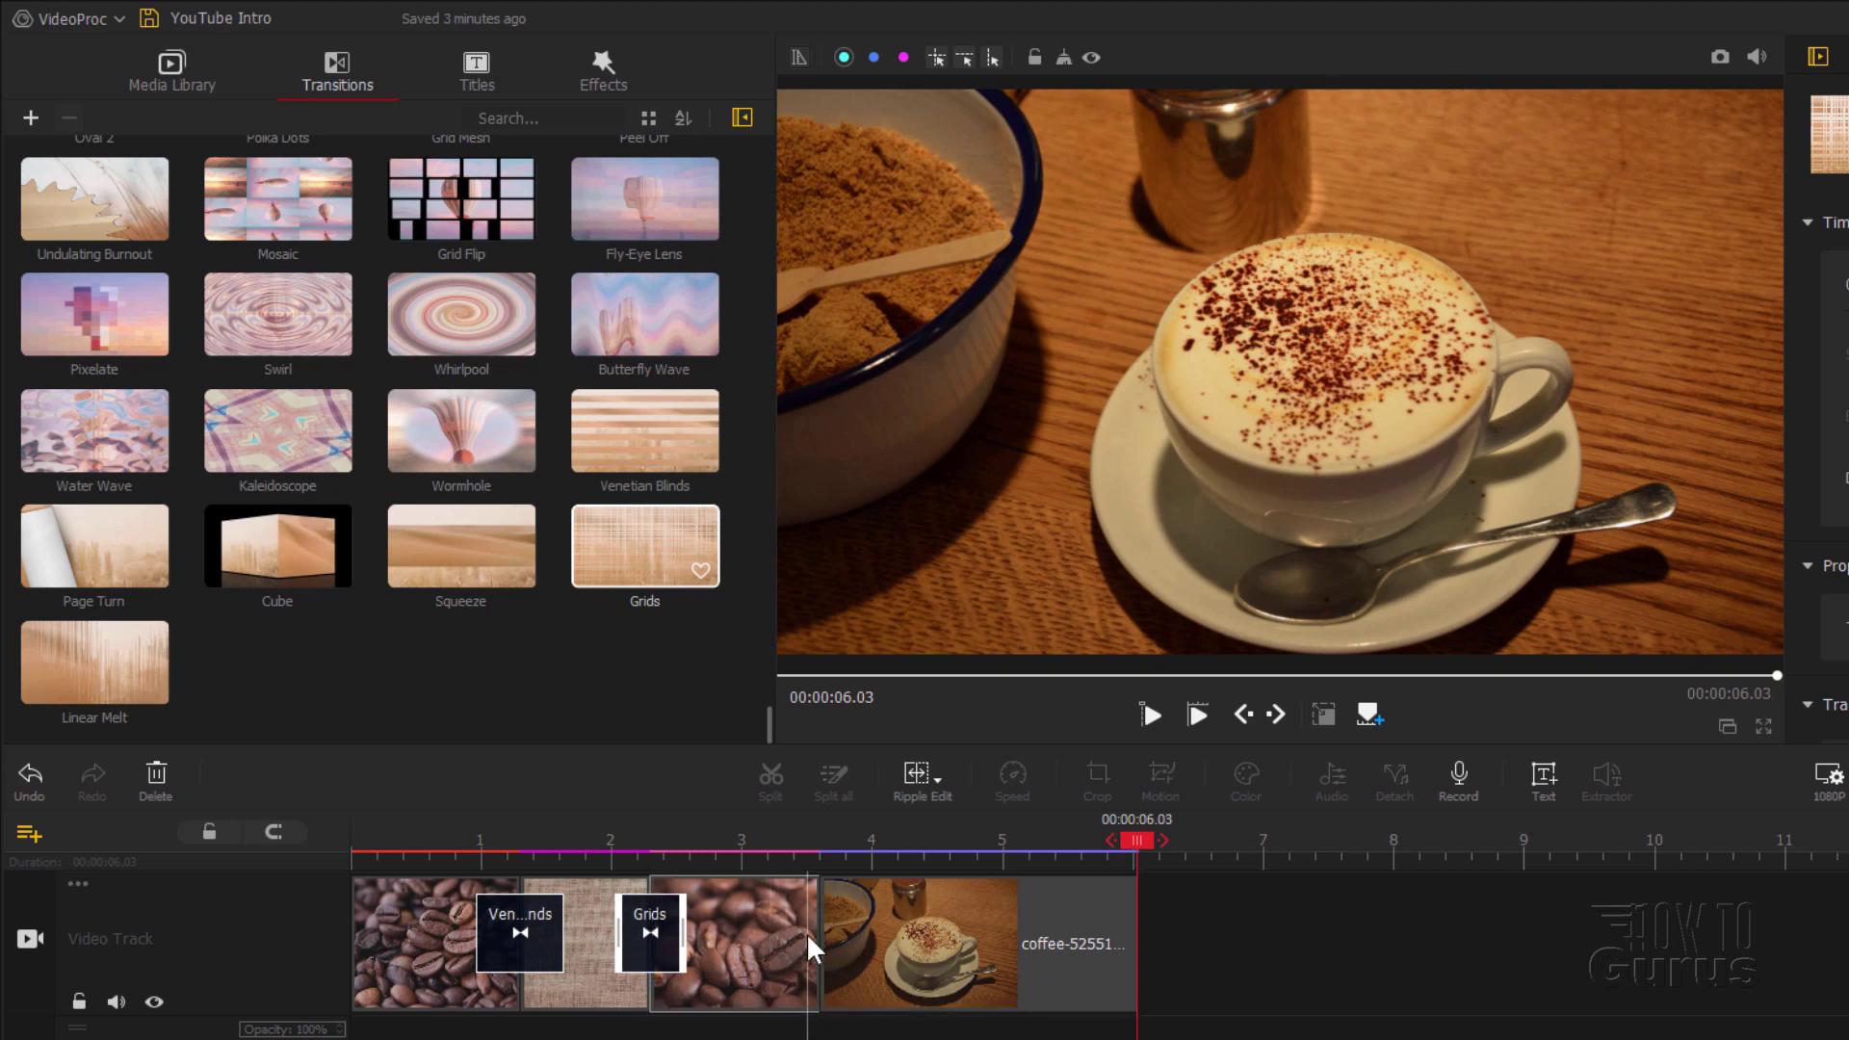
Step: Add the Kaleidoscope transition between the second coffee bean clip and the coffee cup clip
{"action": "left_click", "coordinate": [286, 472]}
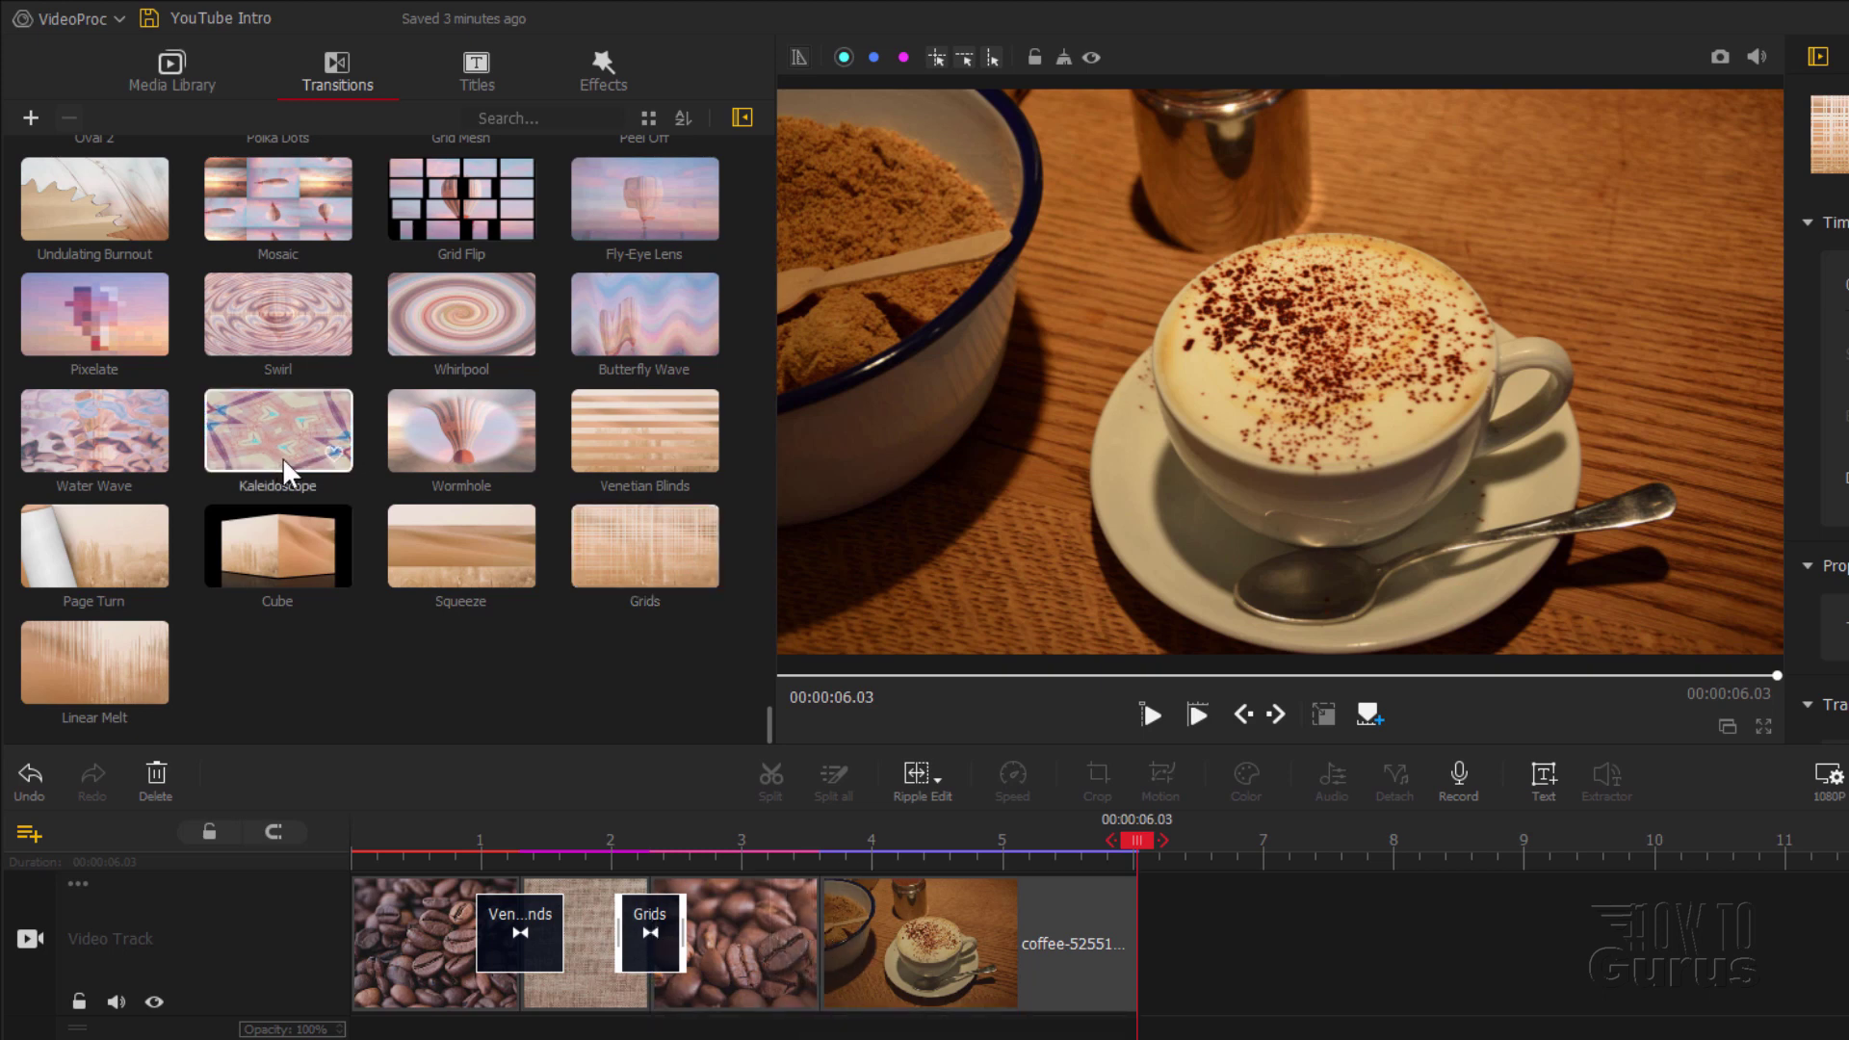
{"action": "left_click_drag", "start_coordinate": [286, 472], "coordinate": [819, 943]}
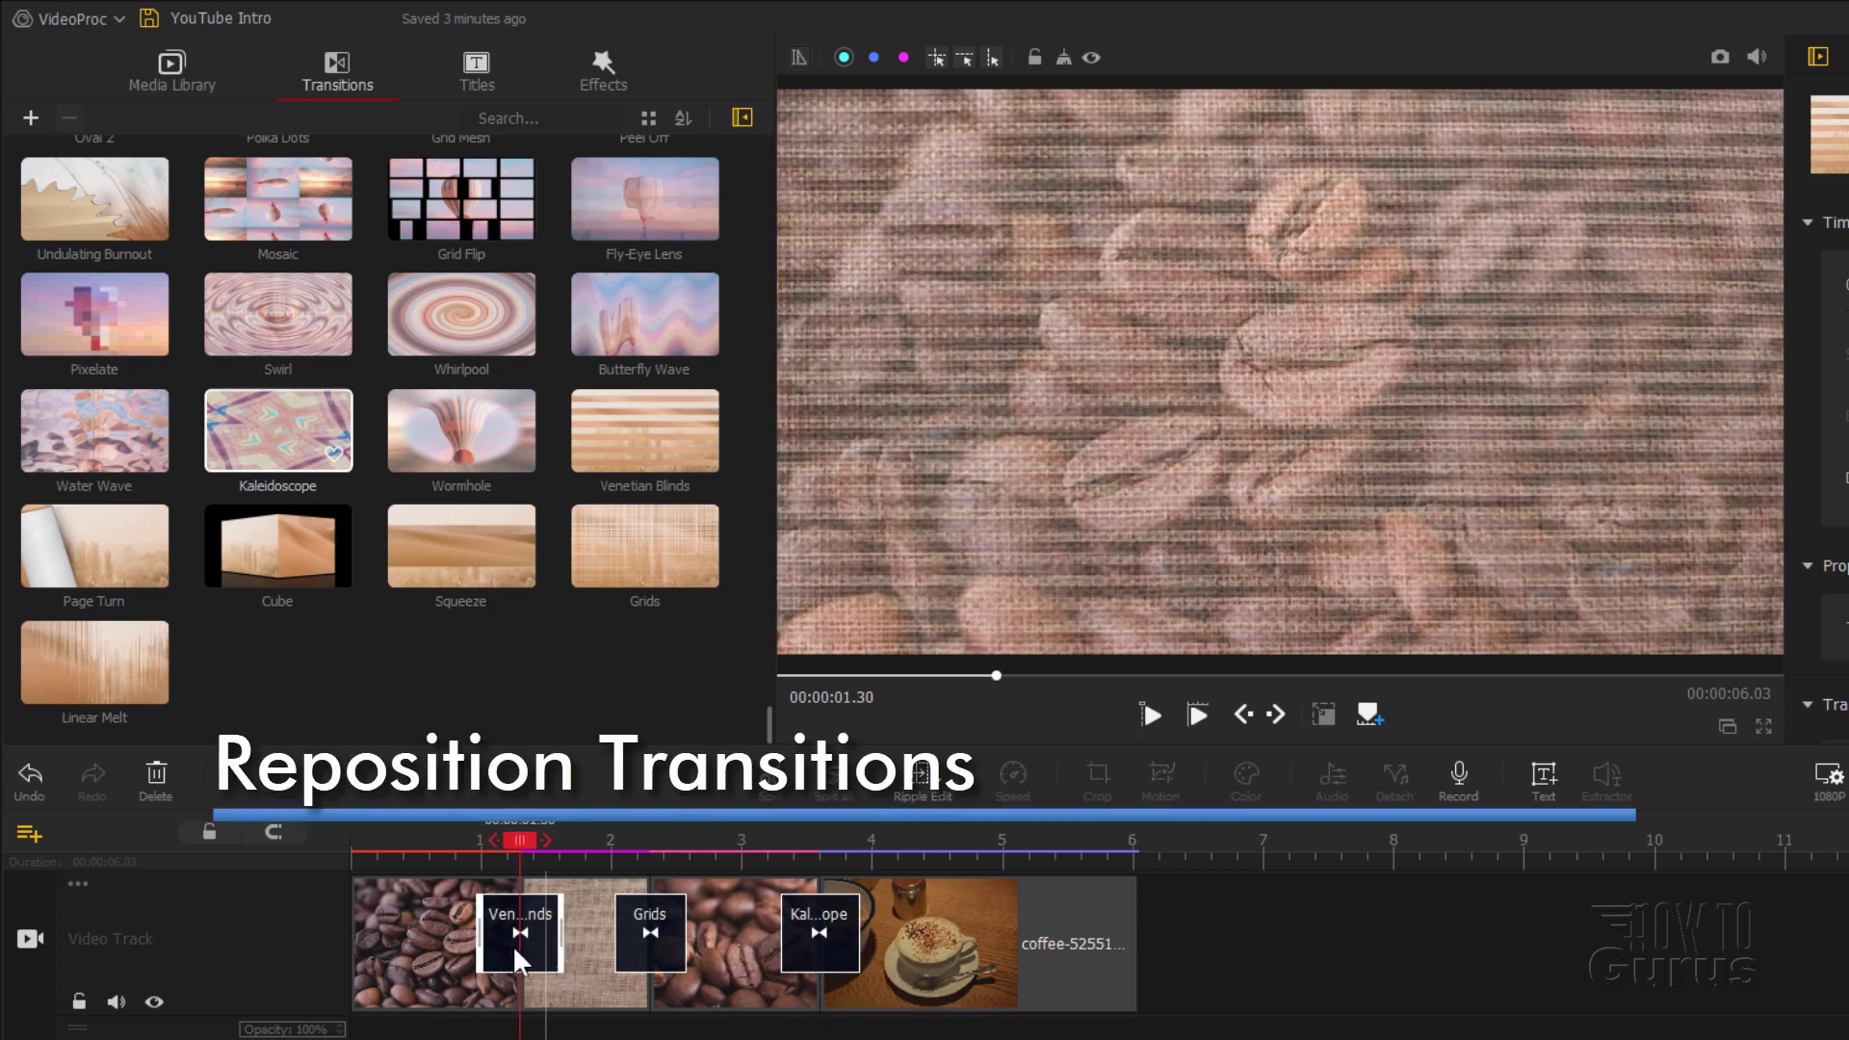
Step: Shift the transitions one cut earlier: Venetian Blinds to the start of the video, Grids before the burlap clip and Kaleidoscope after it
{"action": "left_click_drag", "start_coordinate": [512, 945], "coordinate": [414, 954]}
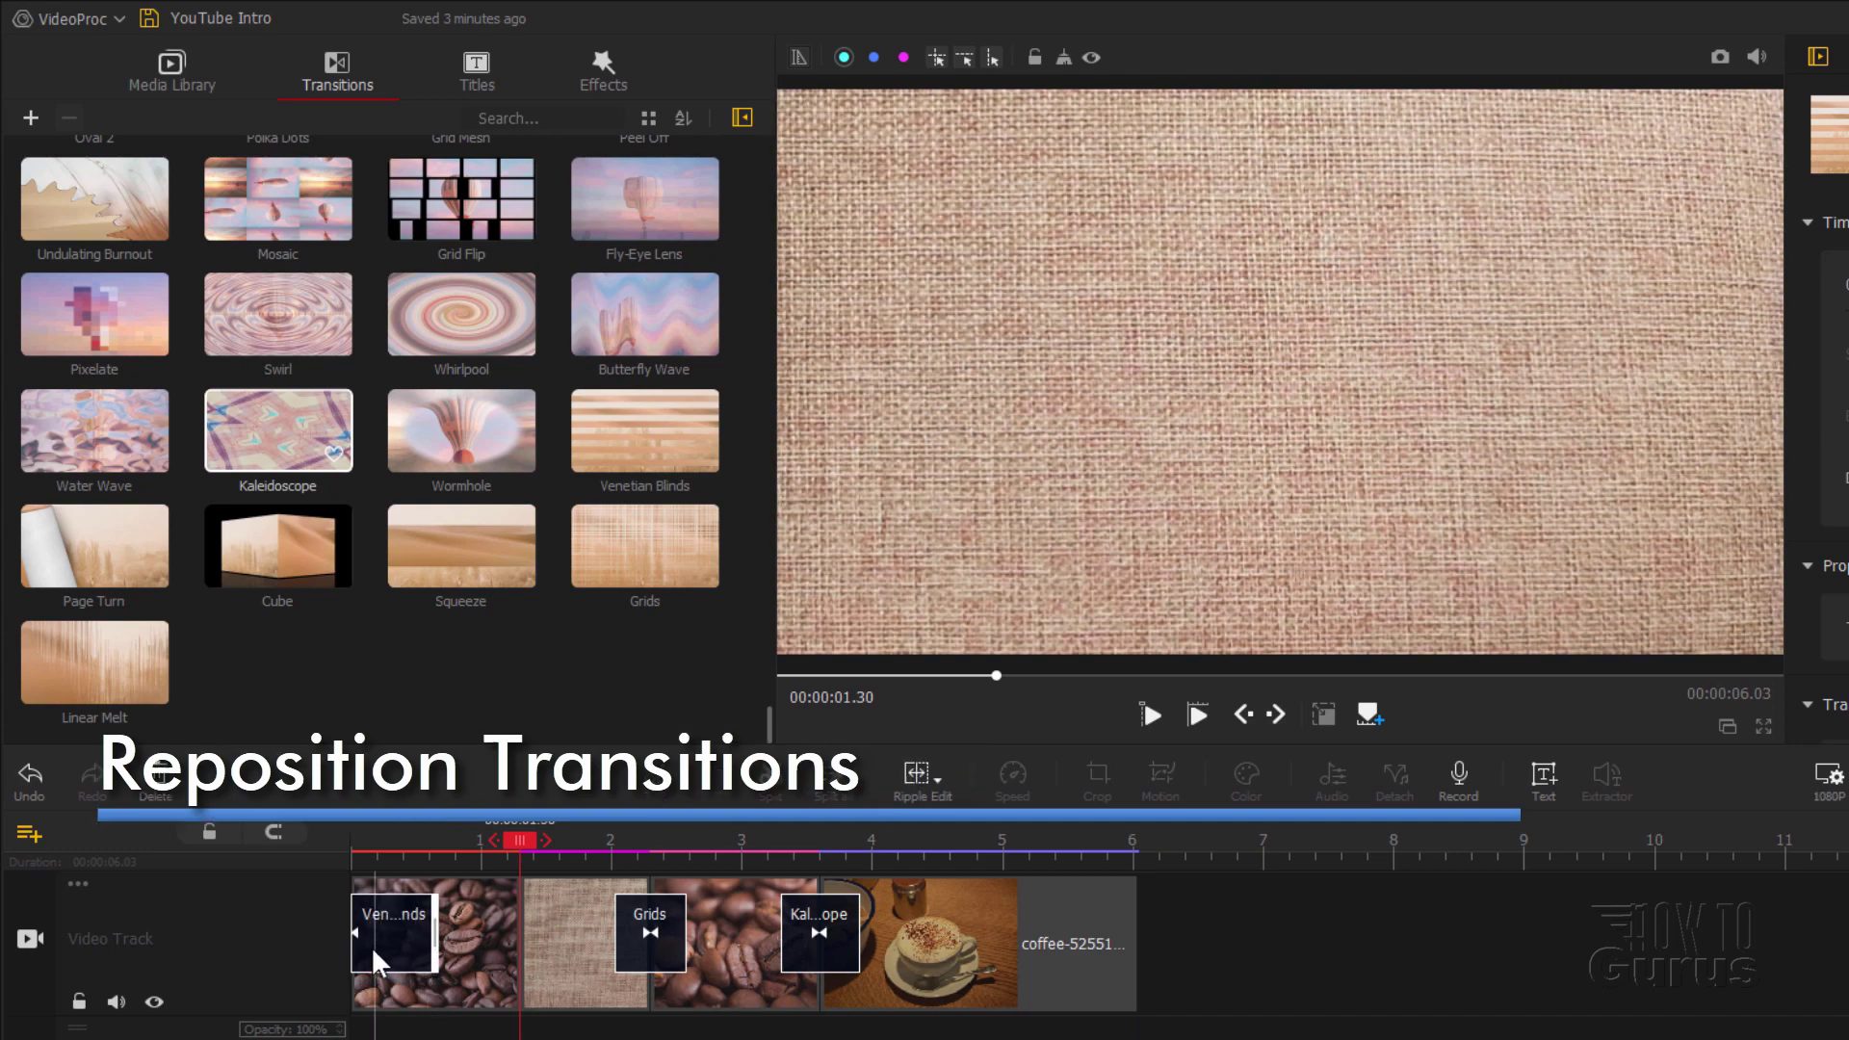
{"action": "left_click_drag", "start_coordinate": [500, 846], "coordinate": [389, 844]}
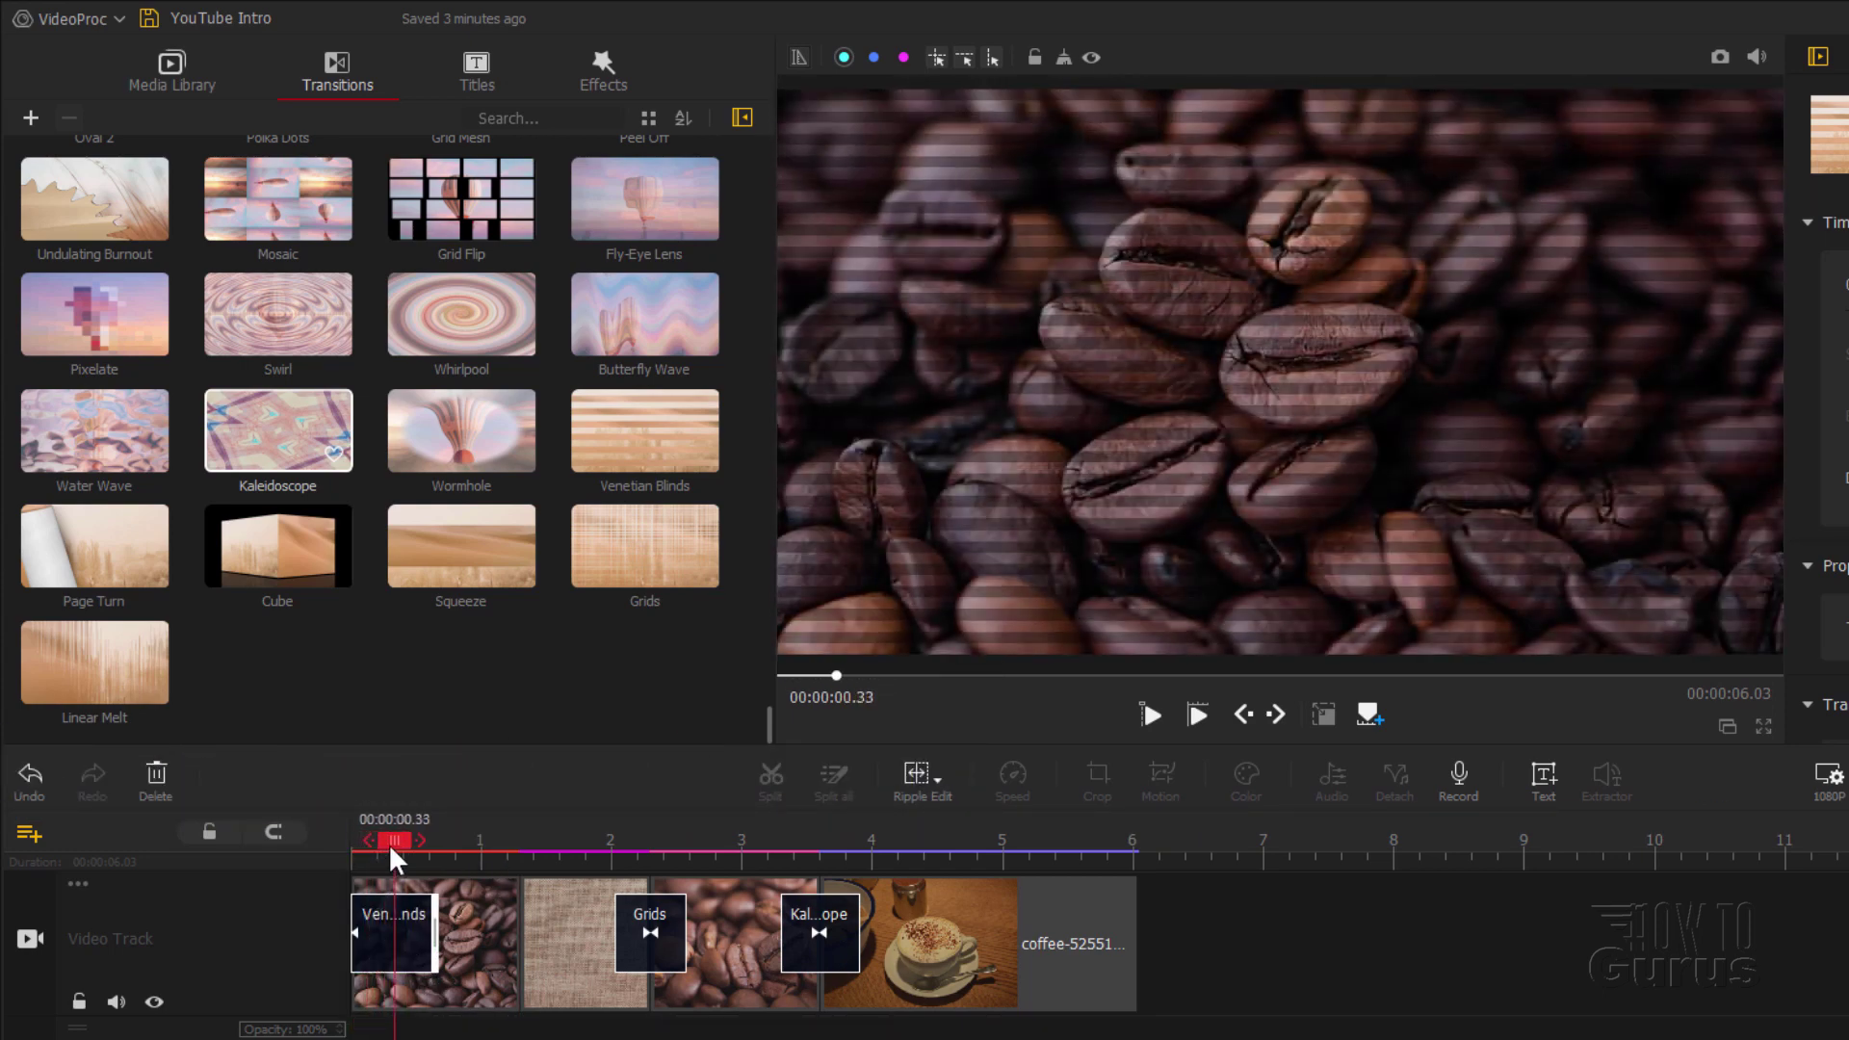
{"action": "left_click_drag", "start_coordinate": [651, 943], "coordinate": [518, 961]}
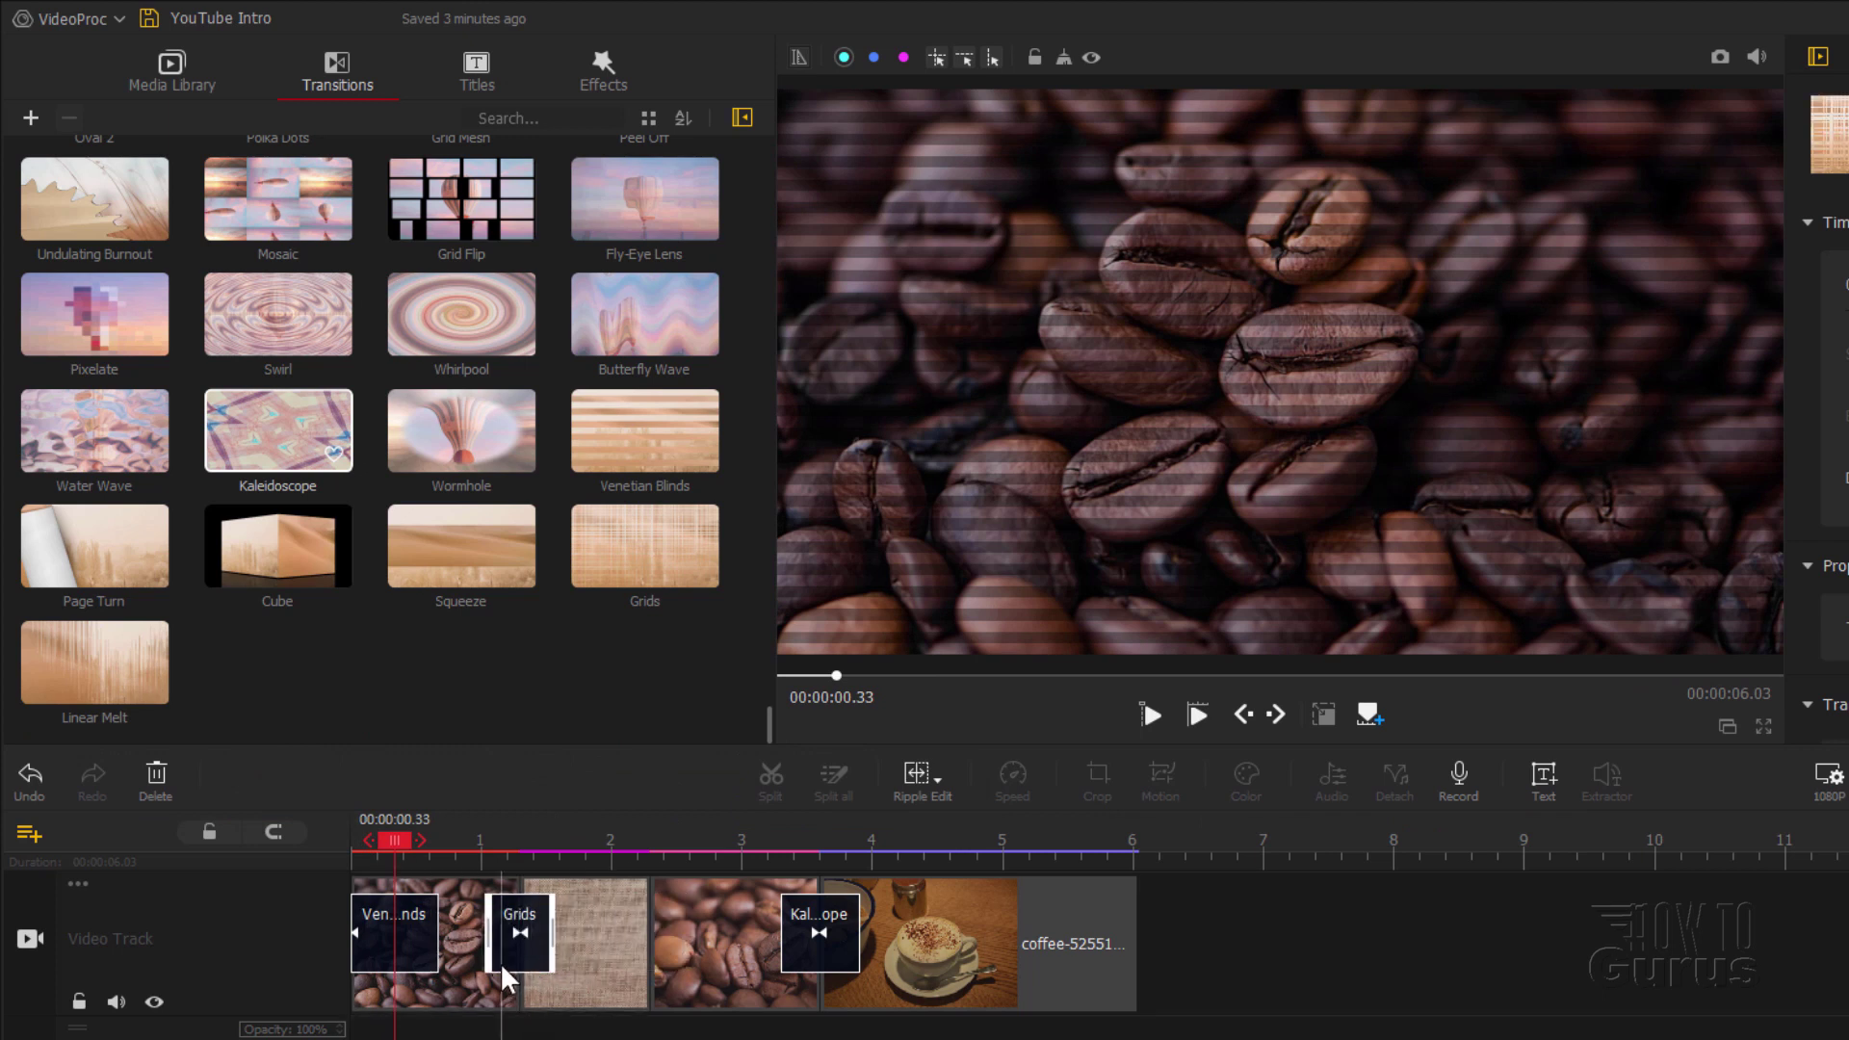
{"action": "left_click_drag", "start_coordinate": [805, 950], "coordinate": [622, 969]}
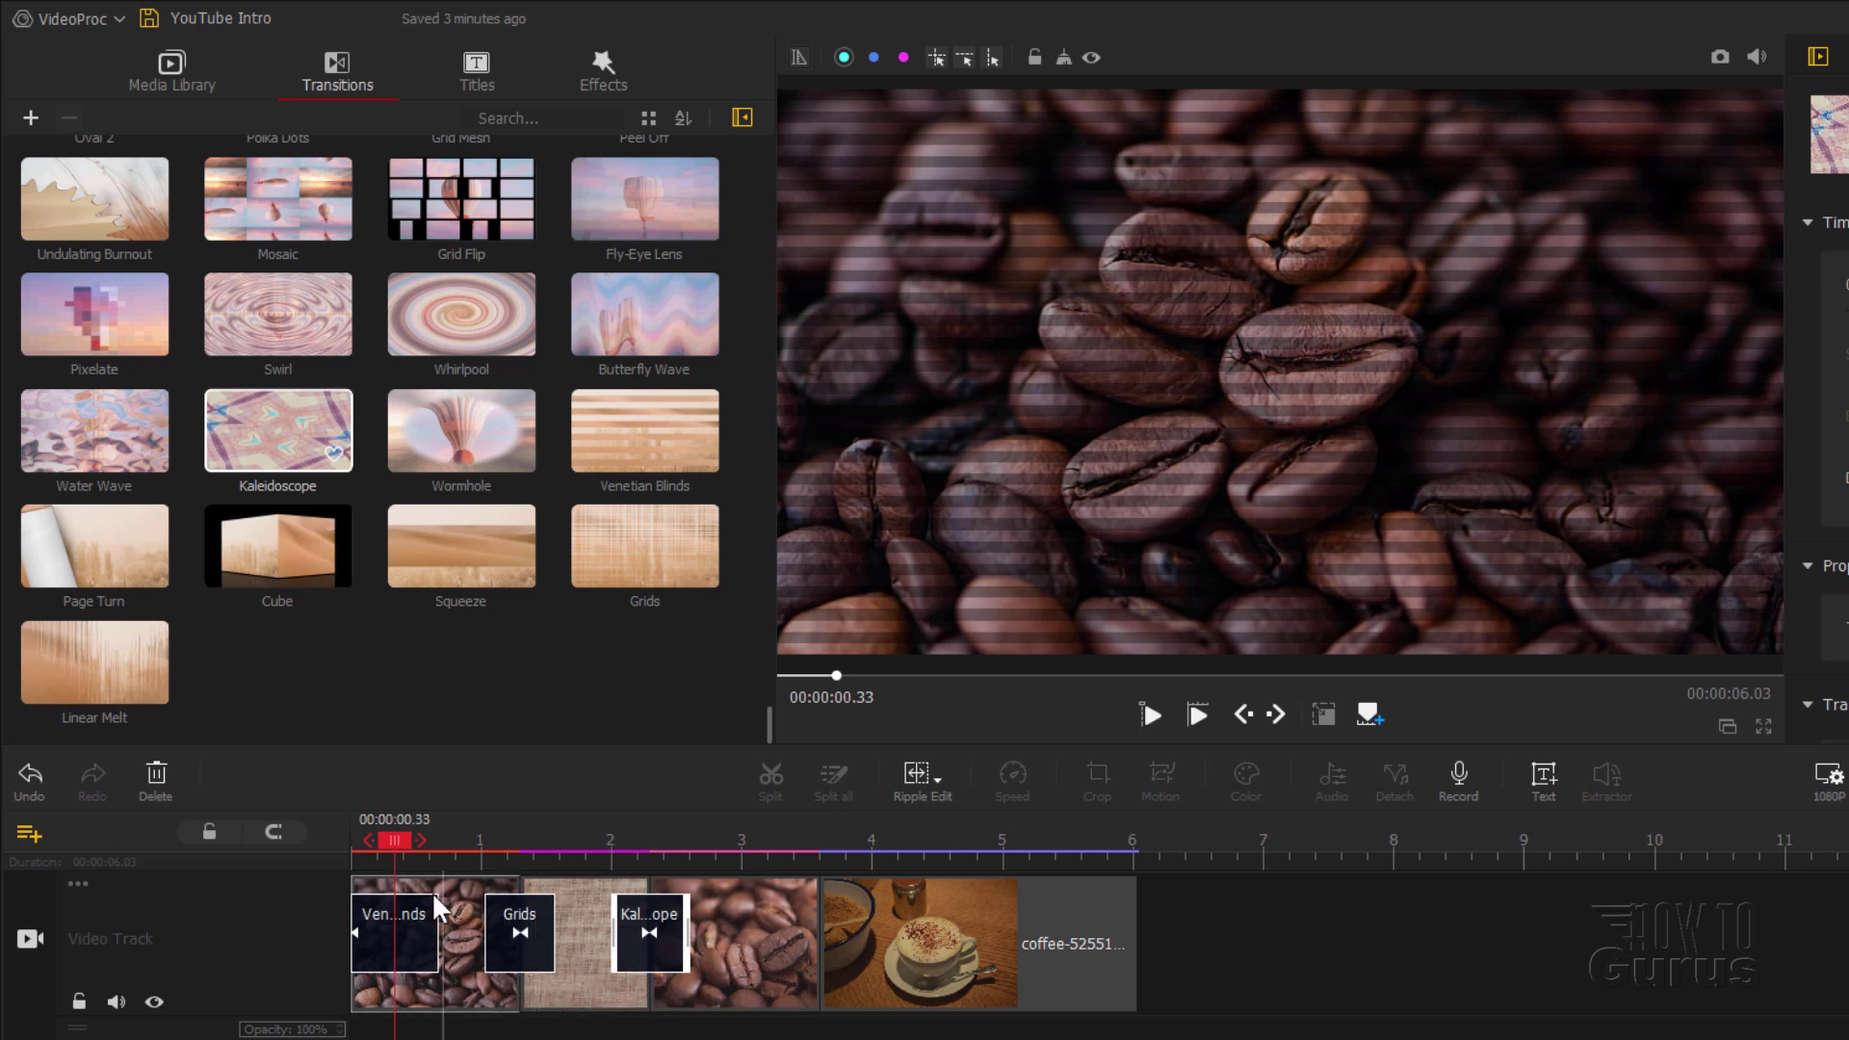
{"action": "left_click", "coordinate": [404, 932]}
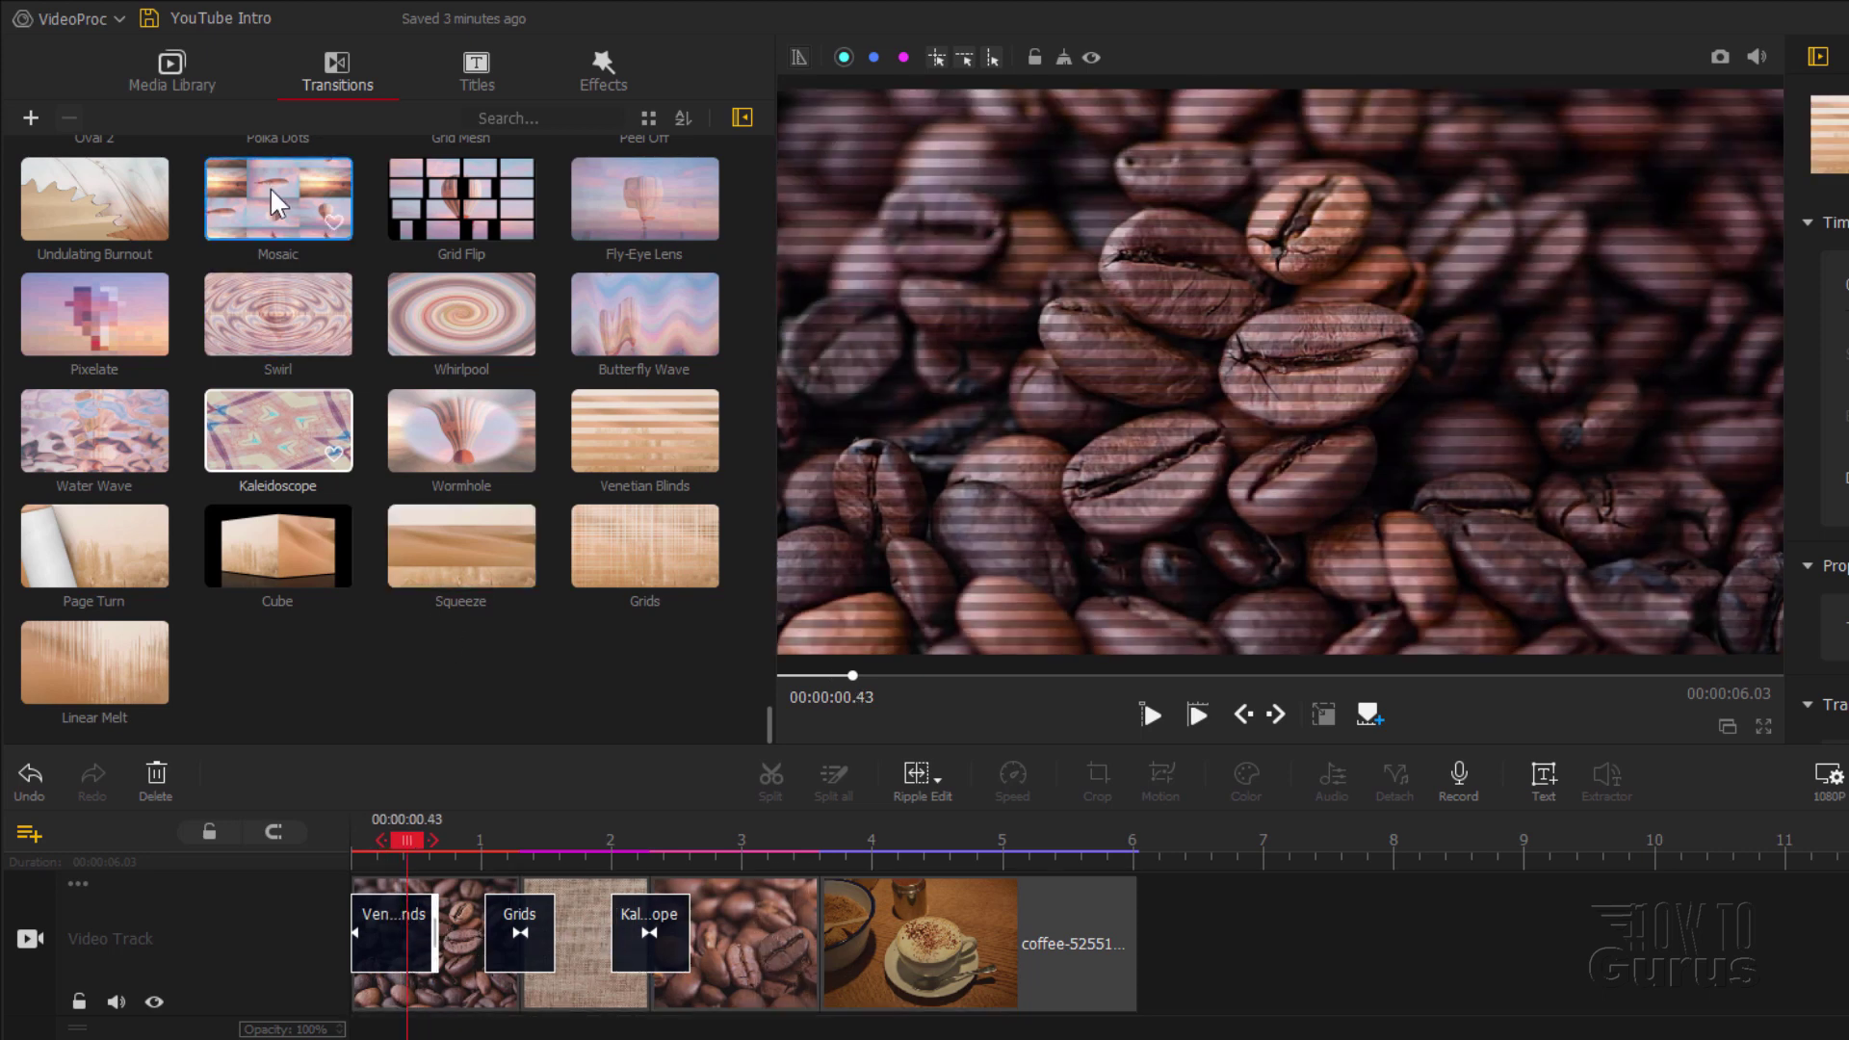
Step: Add the Mosaic transition between the second coffee bean clip and the coffee cup clip, and play back the sequence
{"action": "left_click_drag", "start_coordinate": [278, 197], "coordinate": [776, 927]}
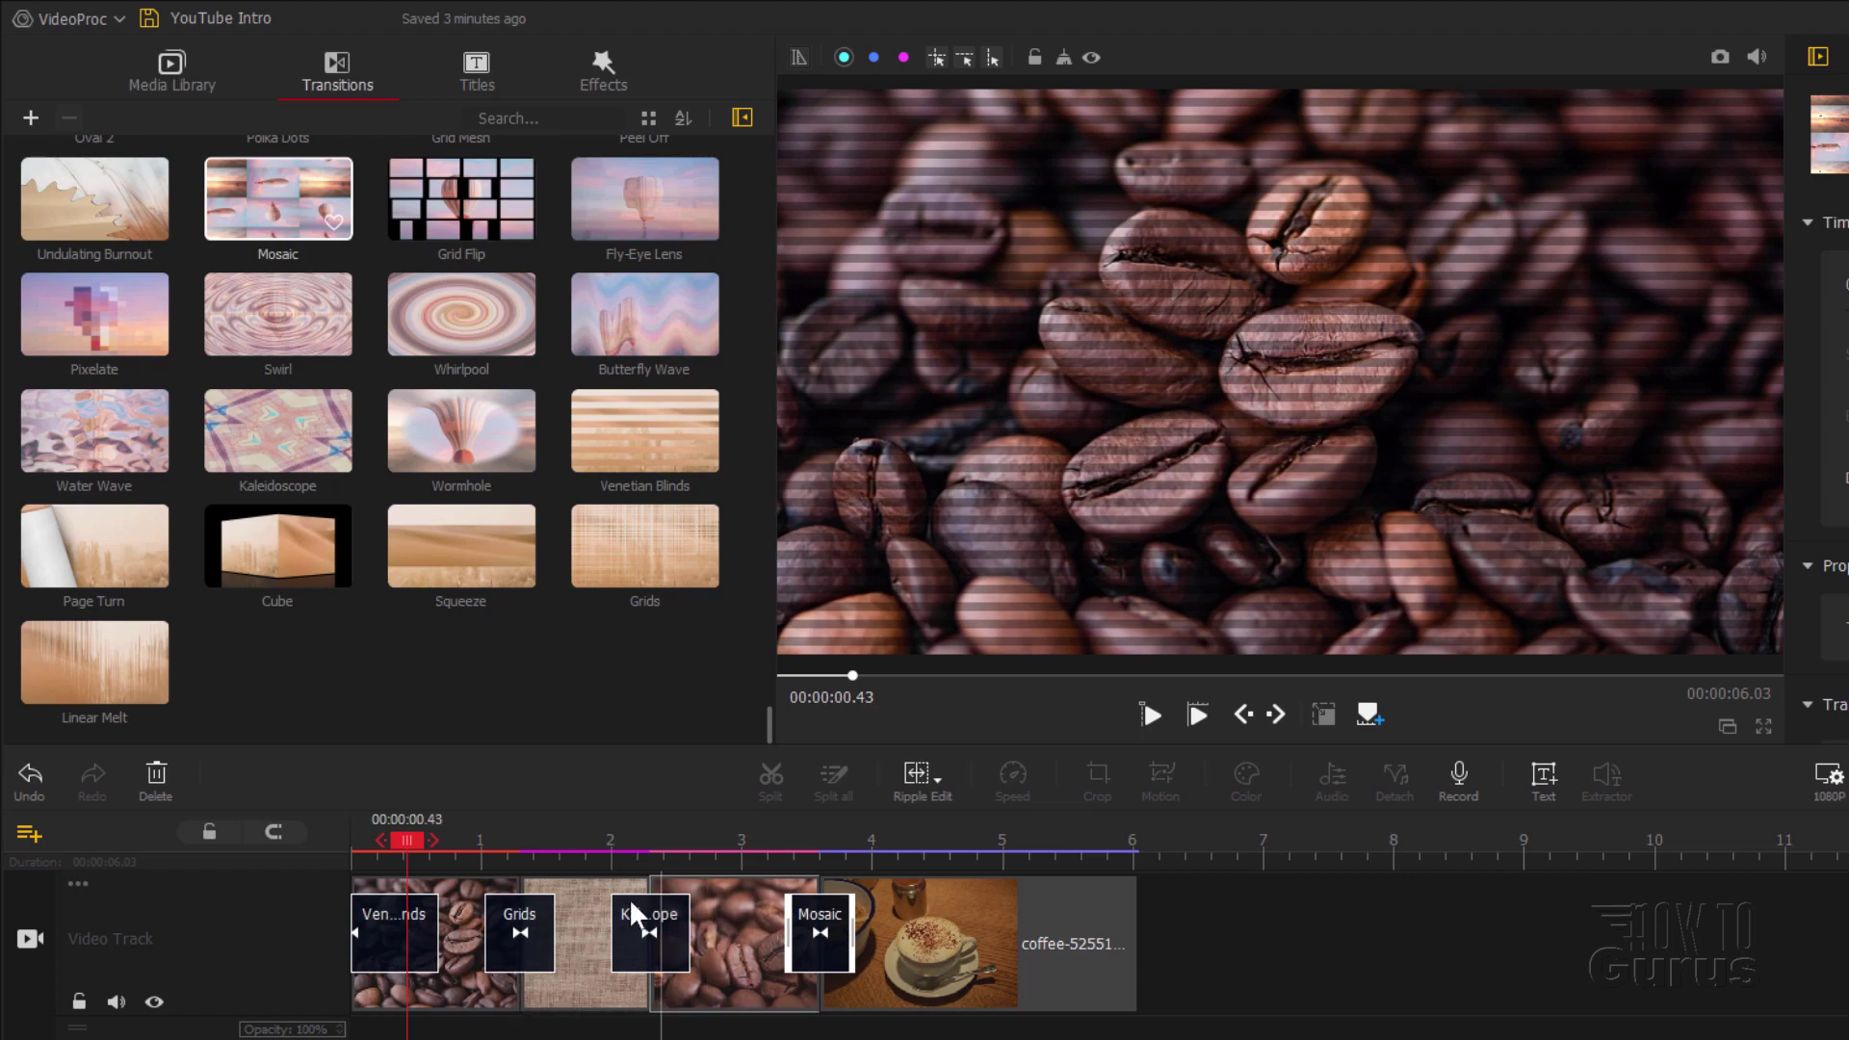
{"action": "left_click", "coordinate": [1197, 713]}
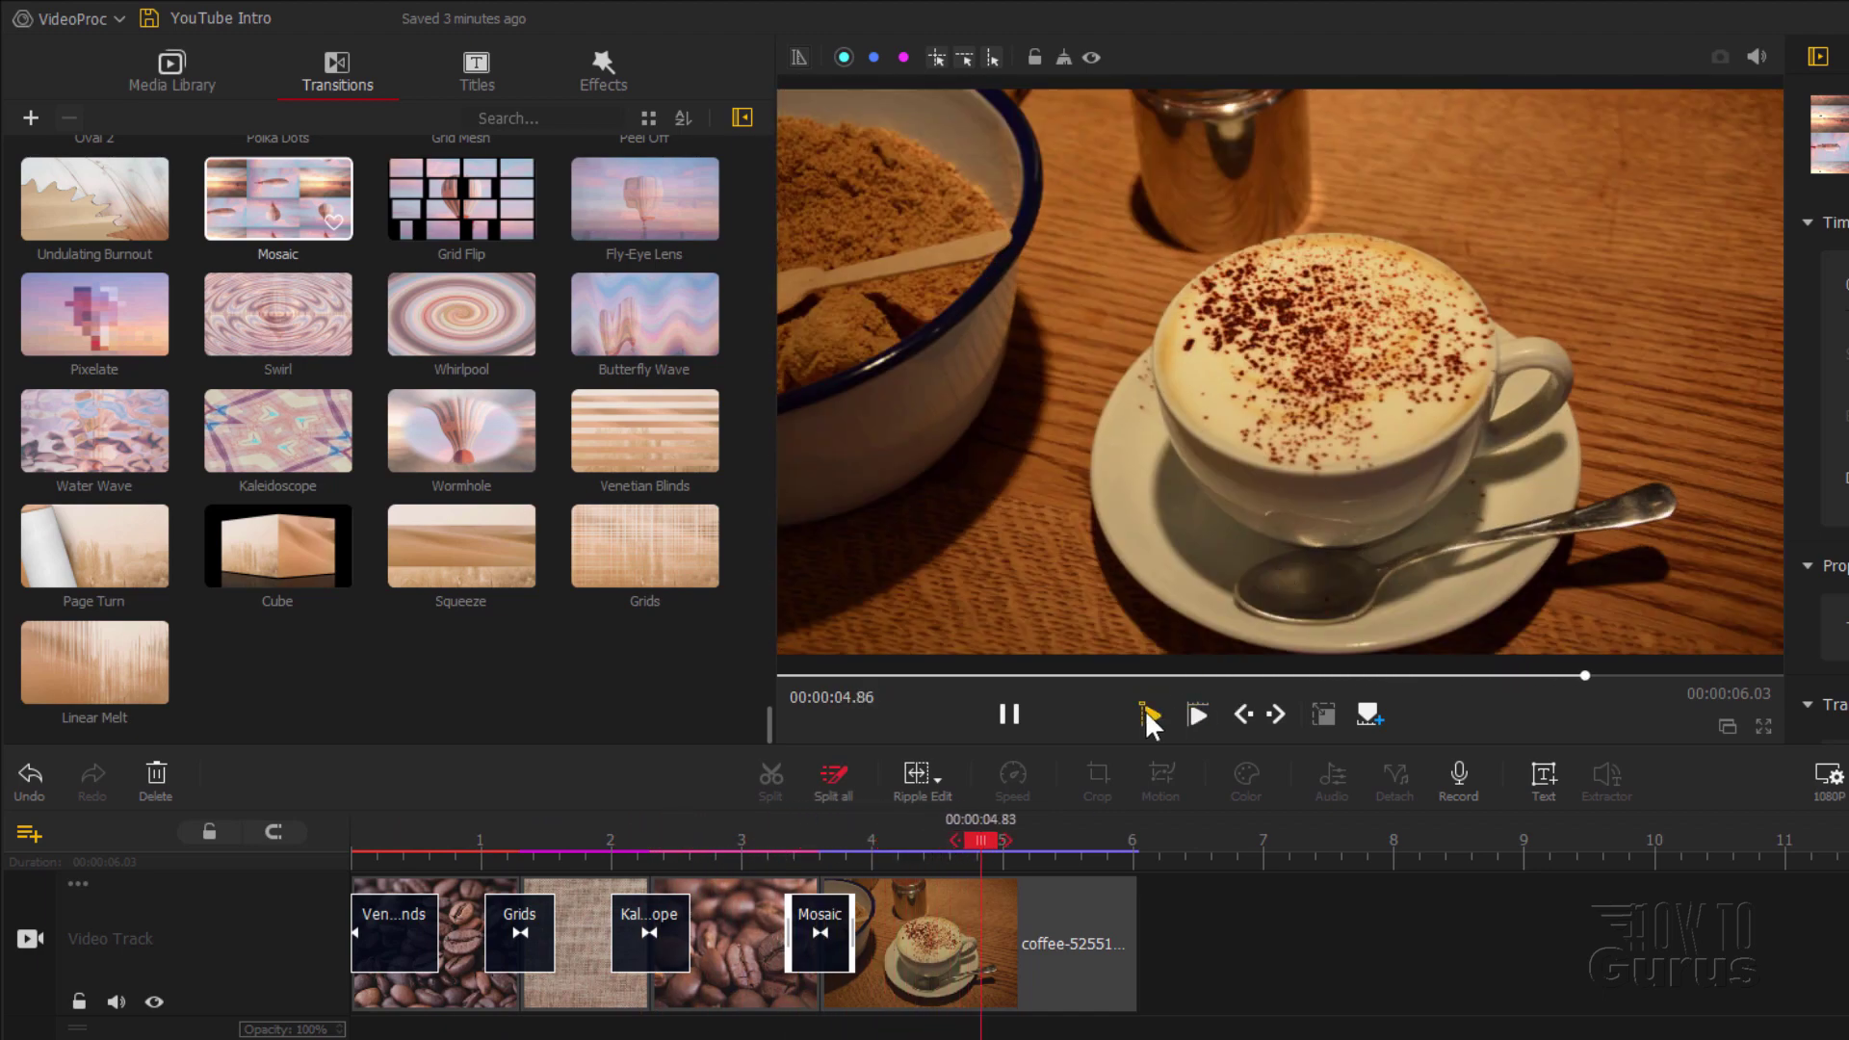
{"action": "left_click", "coordinate": [1011, 715]}
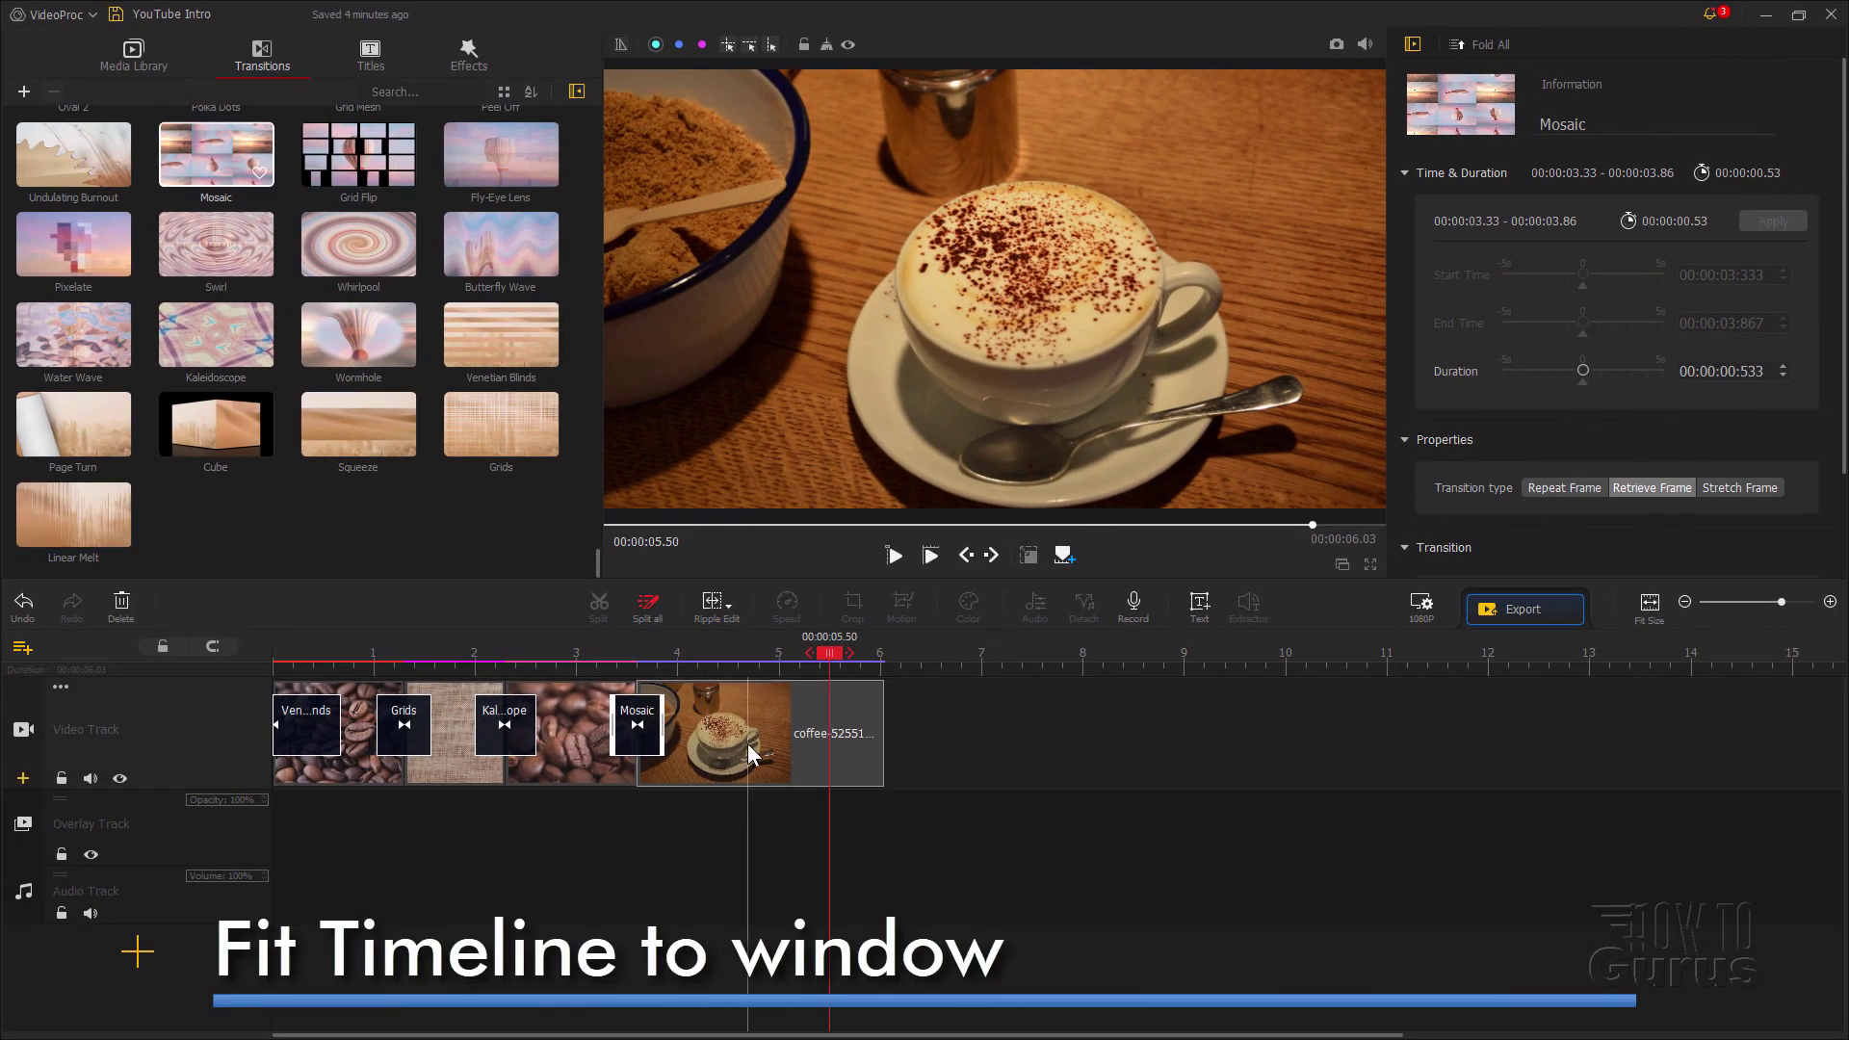
Step: Select all four picture clips and fit the timeline to the window
{"action": "left_click", "coordinate": [347, 780]}
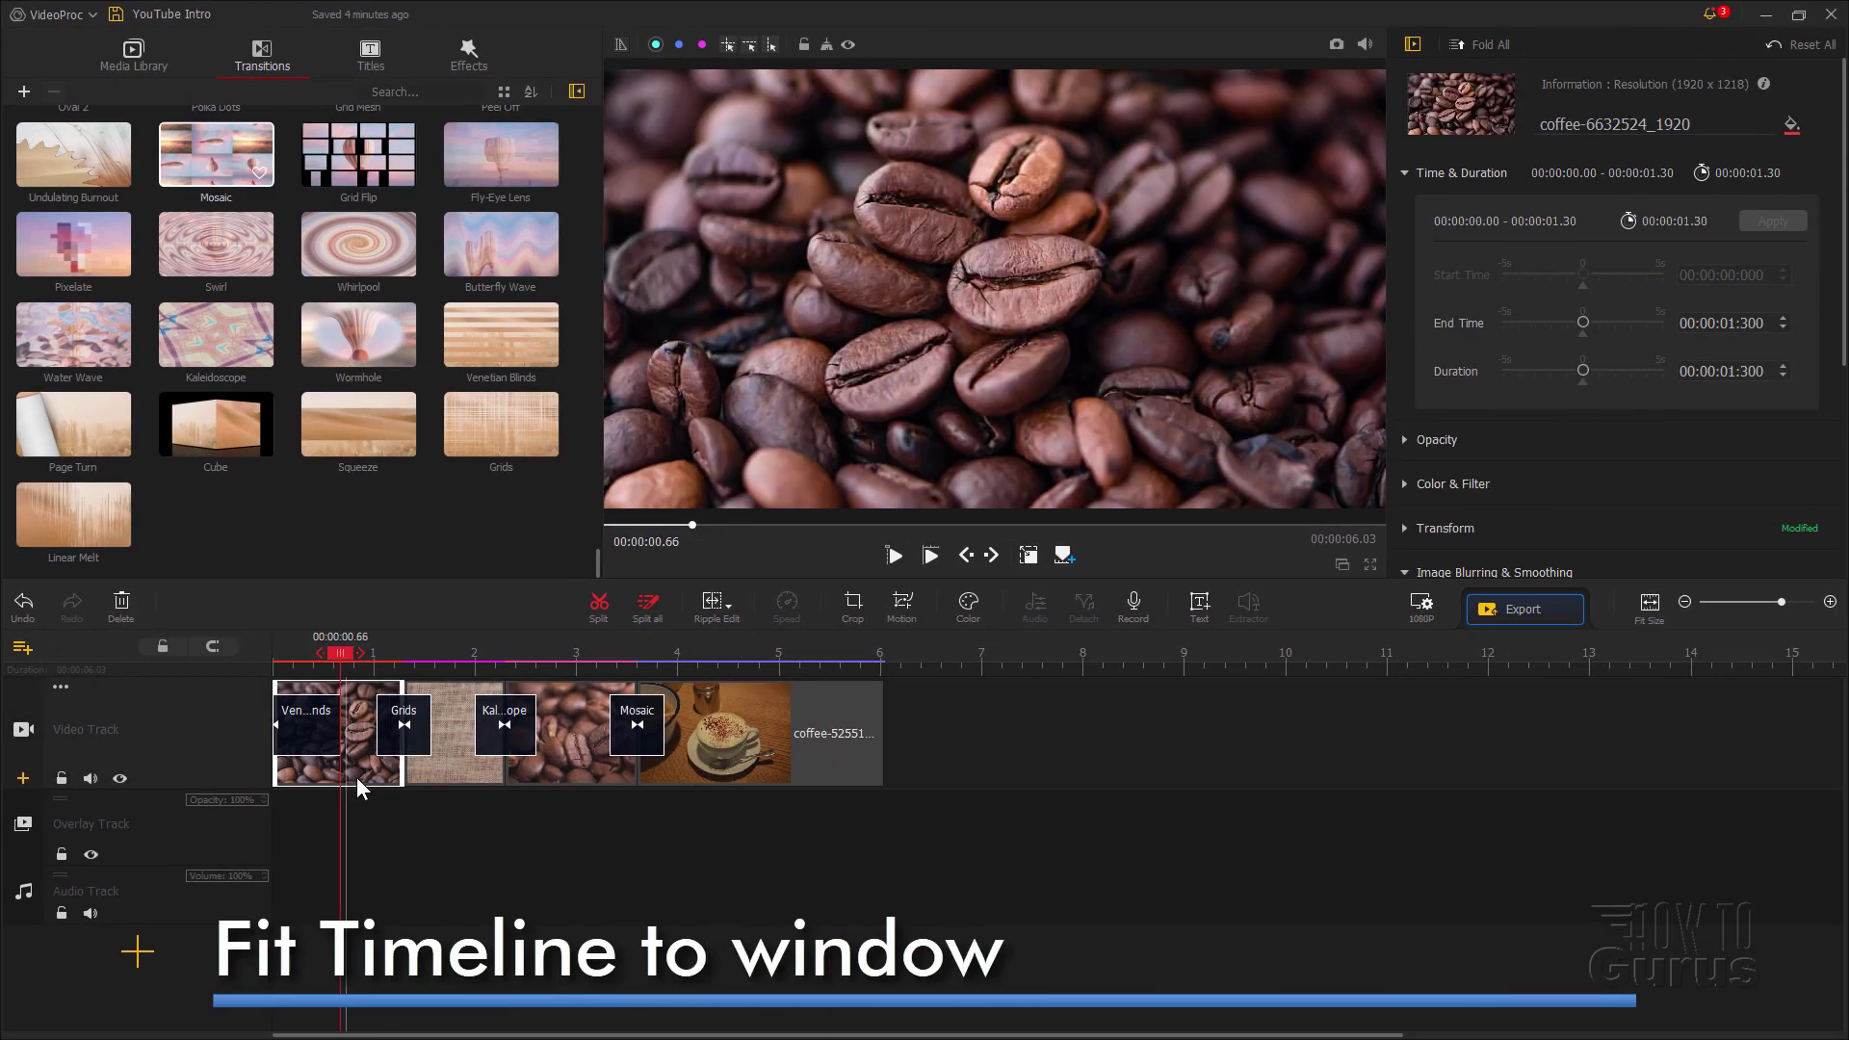
{"action": "left_click", "coordinate": [455, 761], "text": "ctrl"}
{"action": "left_click", "coordinate": [522, 785], "text": "ctrl"}
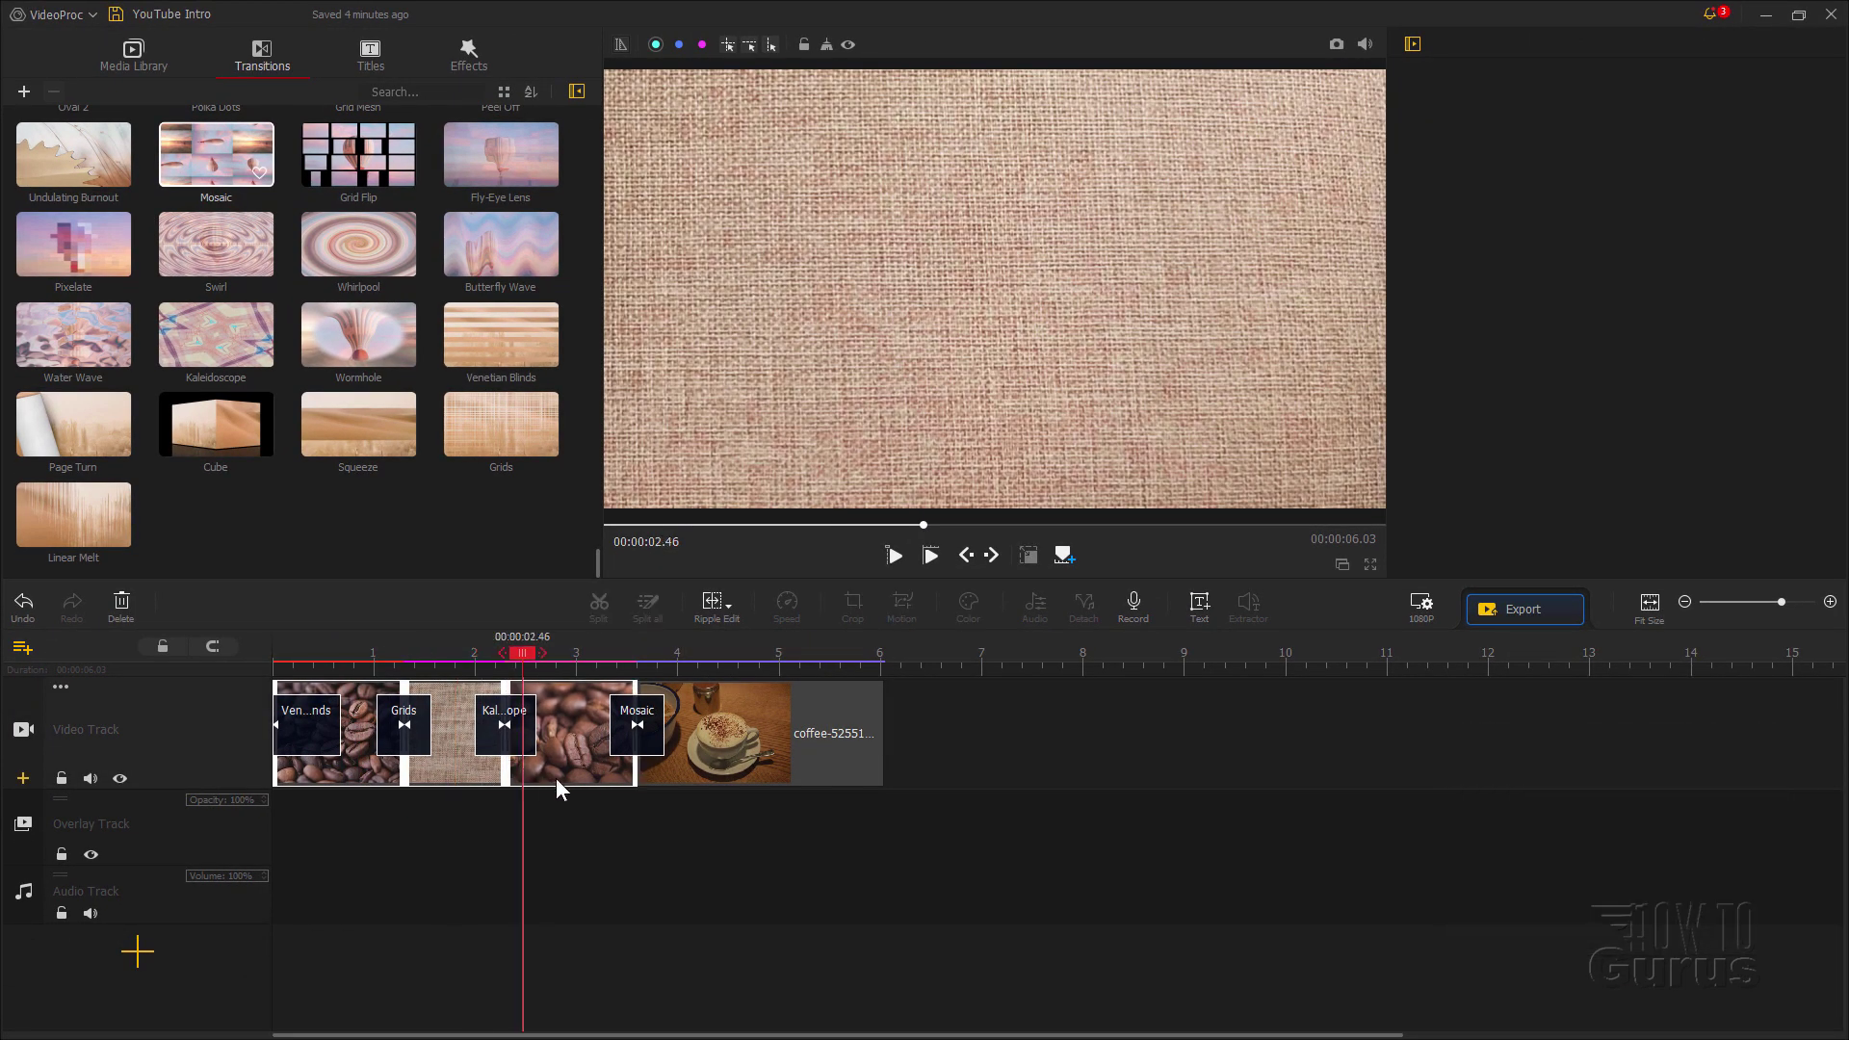
{"action": "left_click", "coordinate": [665, 770]}
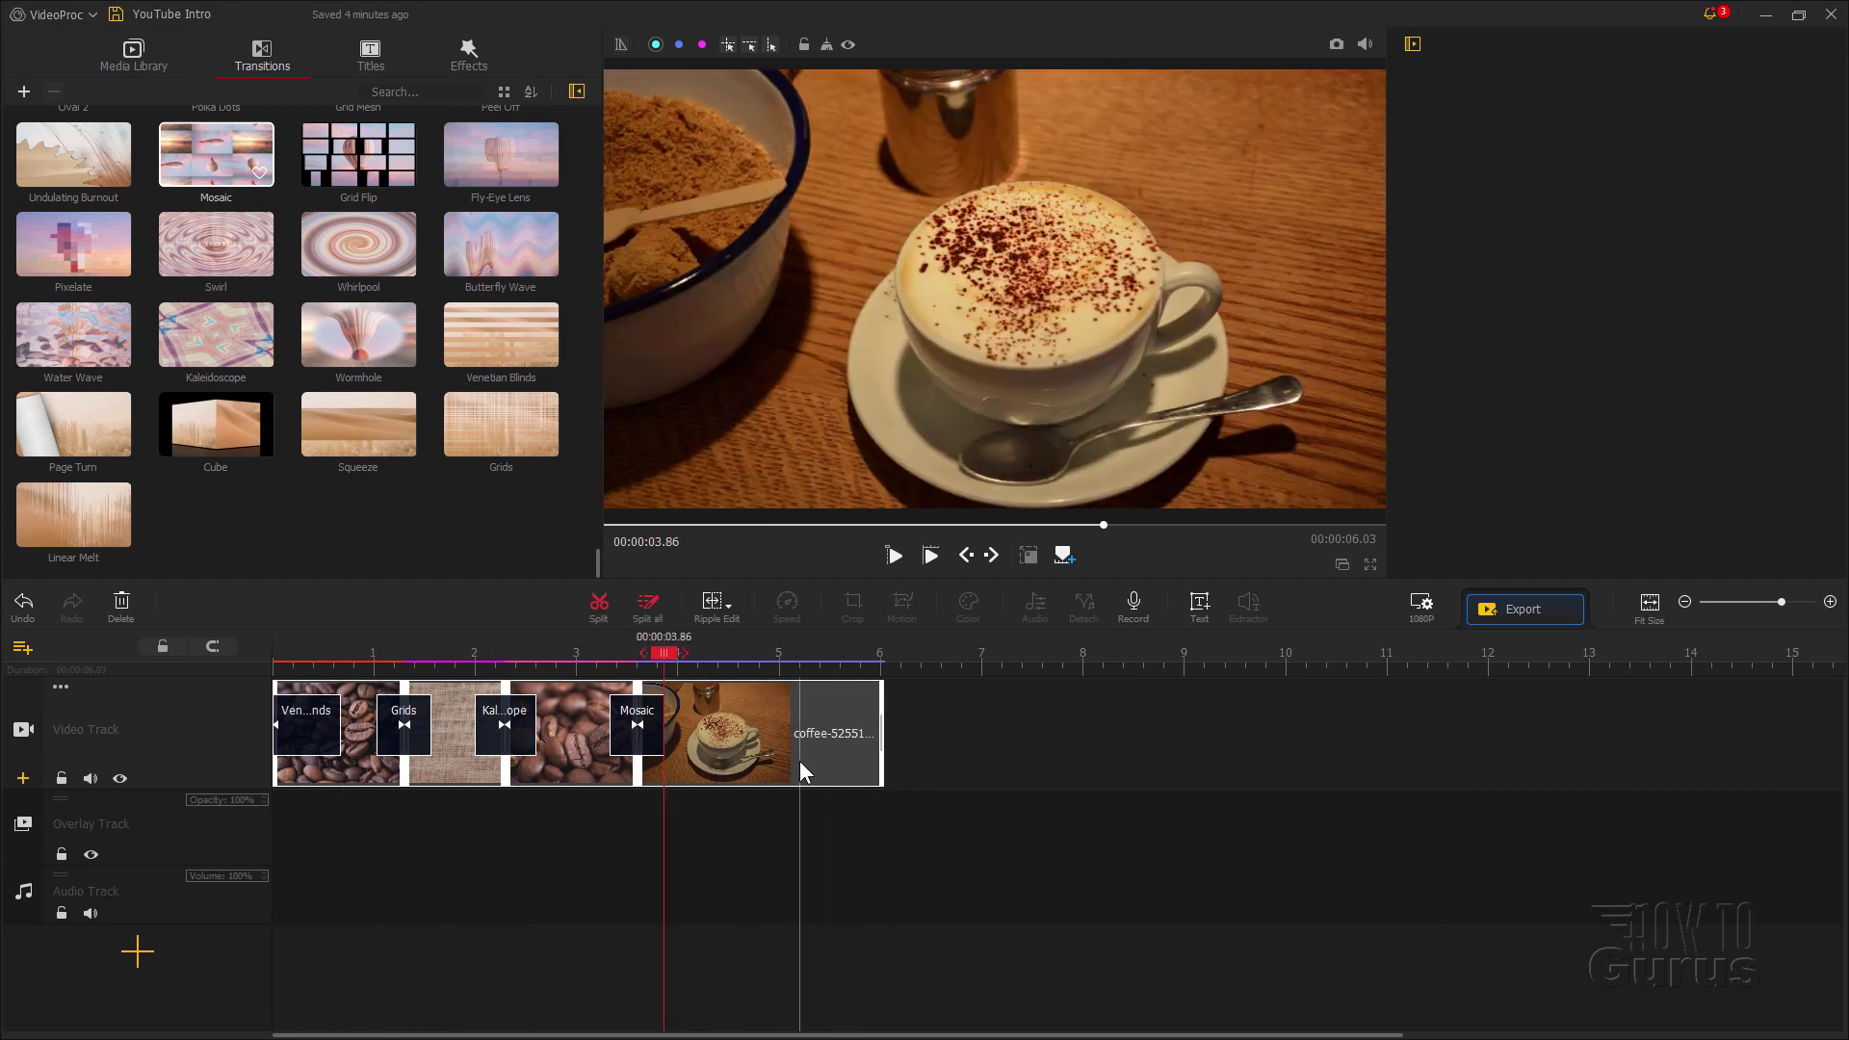
{"action": "left_click", "coordinate": [1652, 608]}
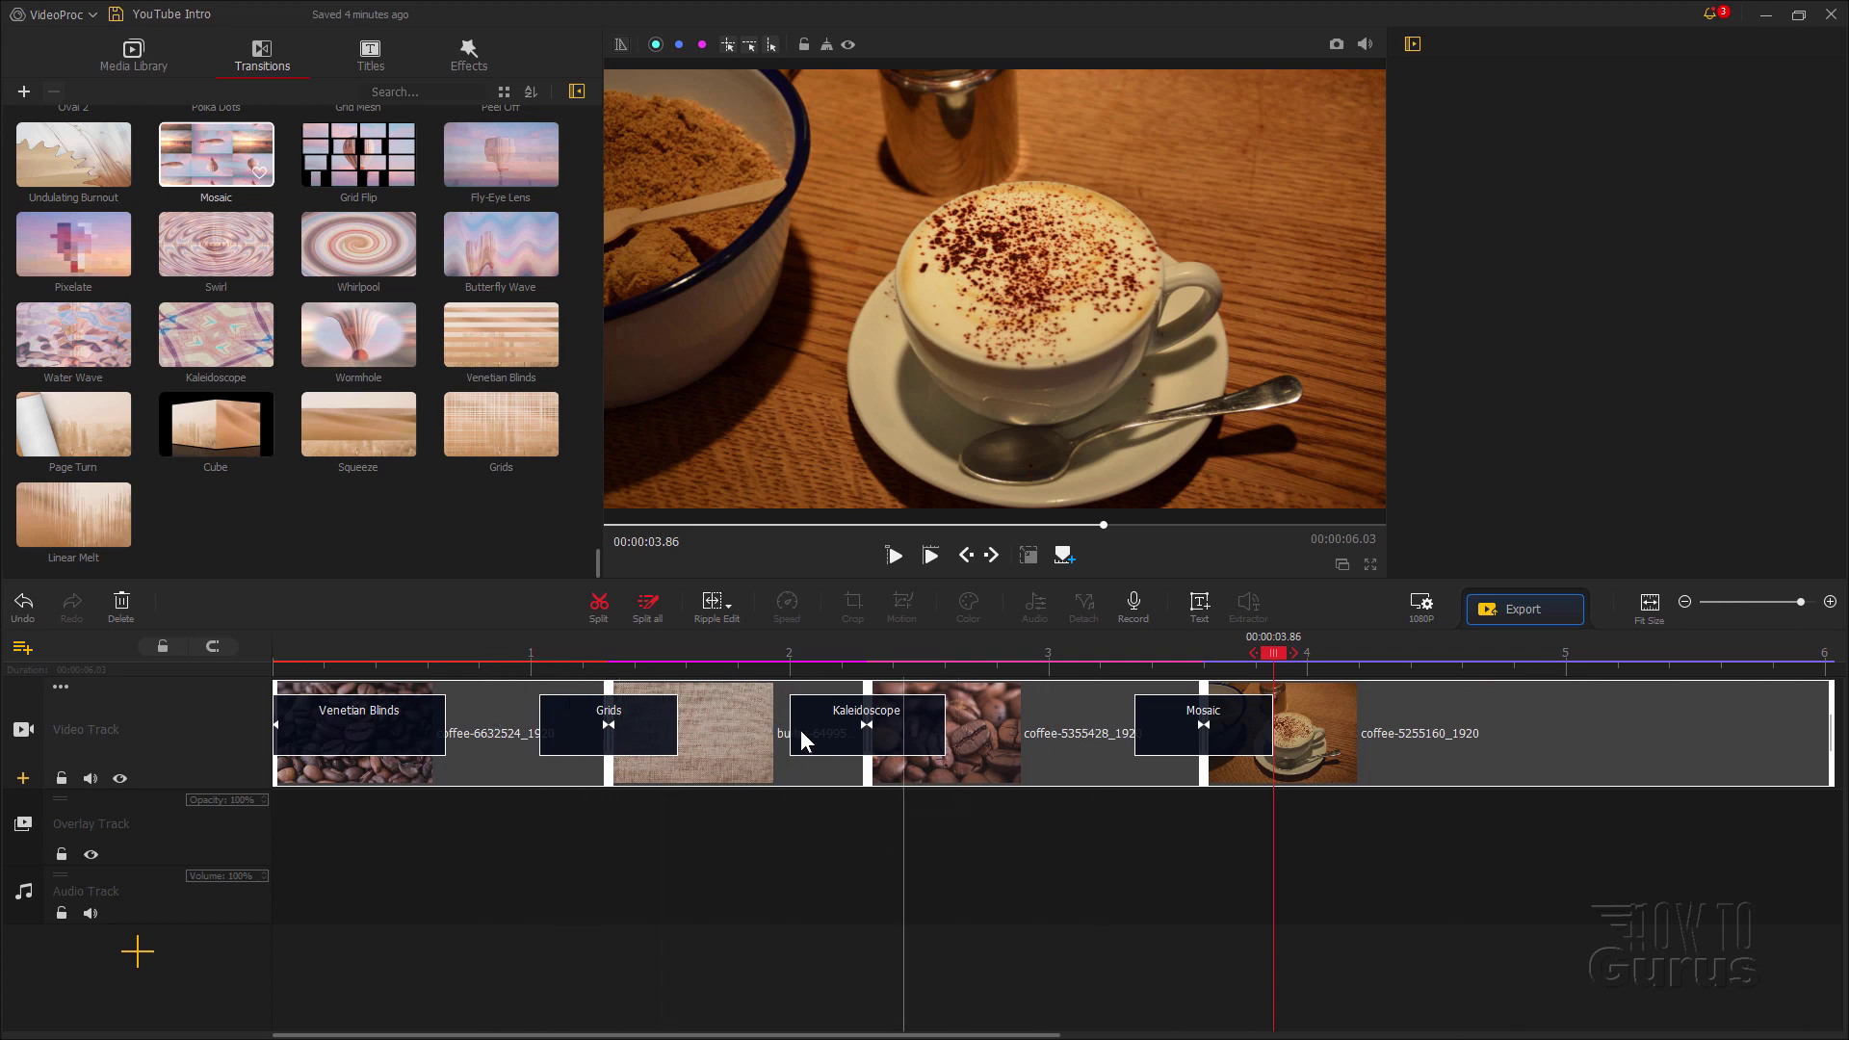
Step: Extend the four transitions until they meet end to end, with Grids about 1.07, Kaleidoscope 0.93 and Mosaic 1.67 seconds long, and preview them
{"action": "left_click", "coordinate": [443, 742]}
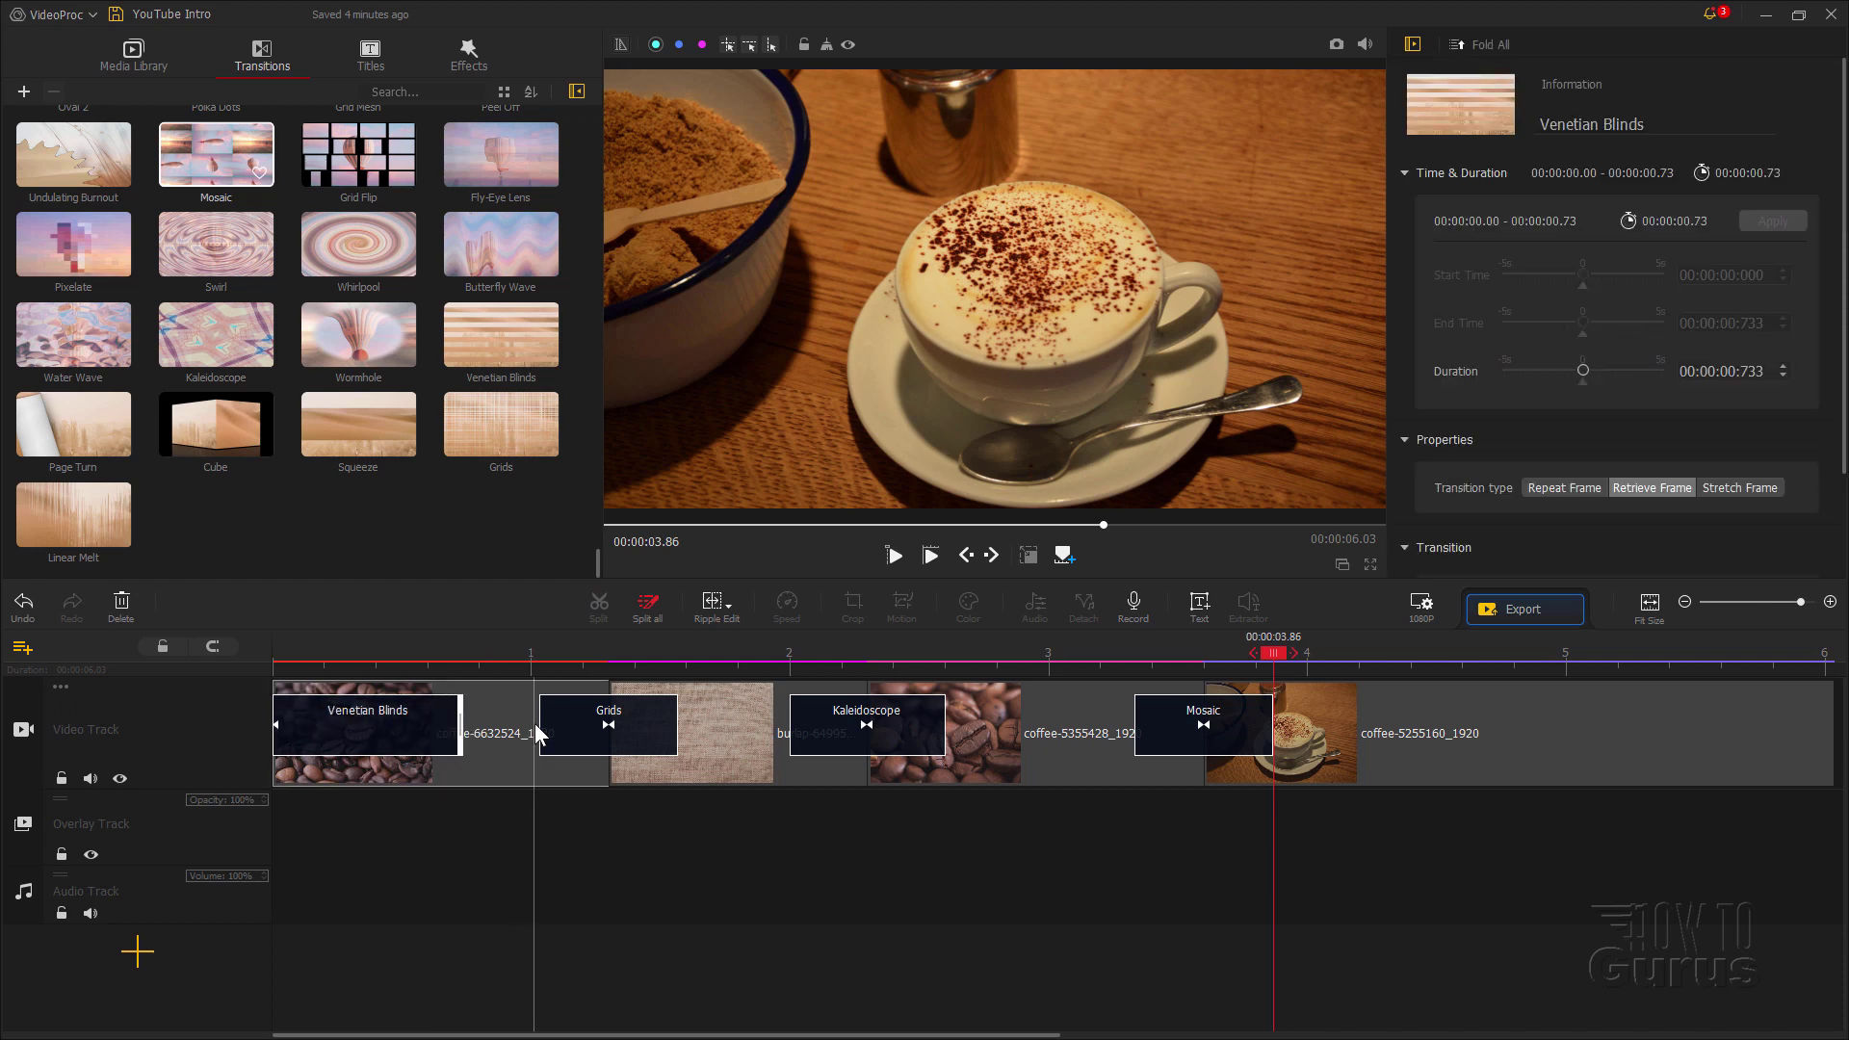
{"action": "left_click_drag", "start_coordinate": [470, 718], "coordinate": [746, 725]}
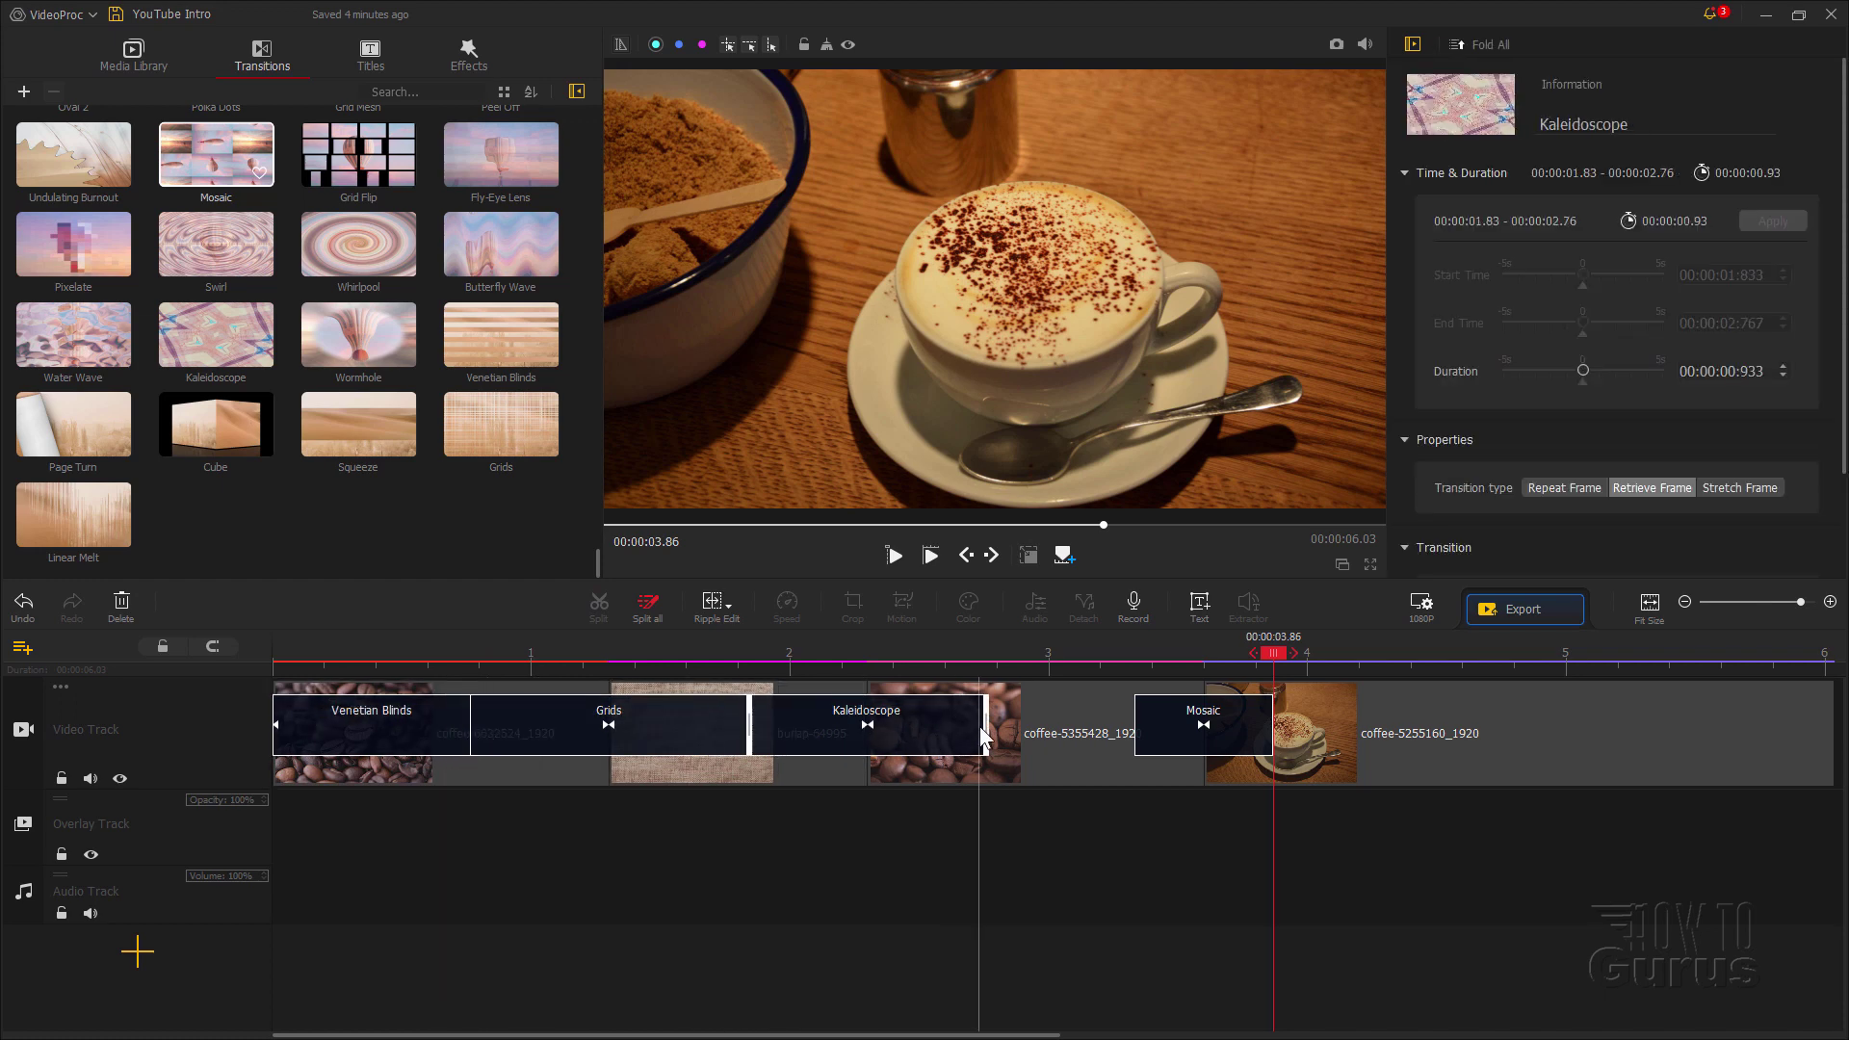
{"action": "left_click_drag", "start_coordinate": [1138, 734], "coordinate": [992, 732]}
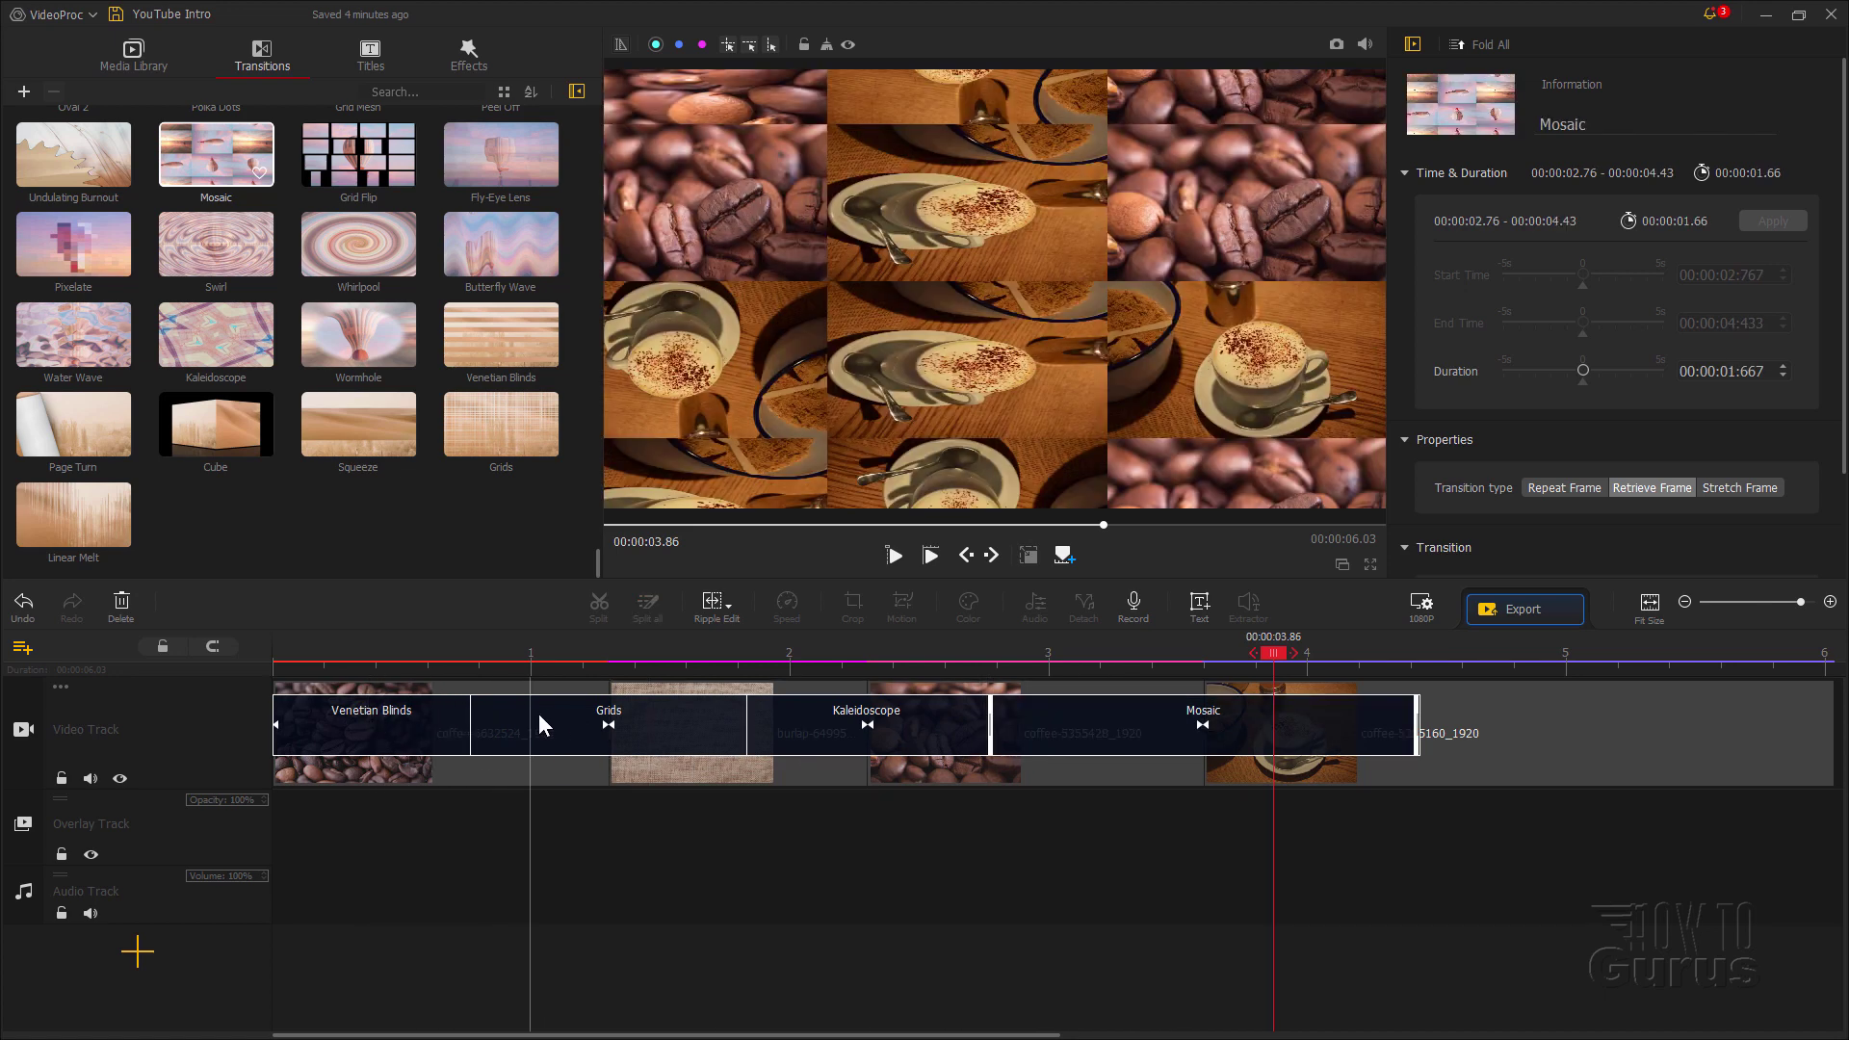
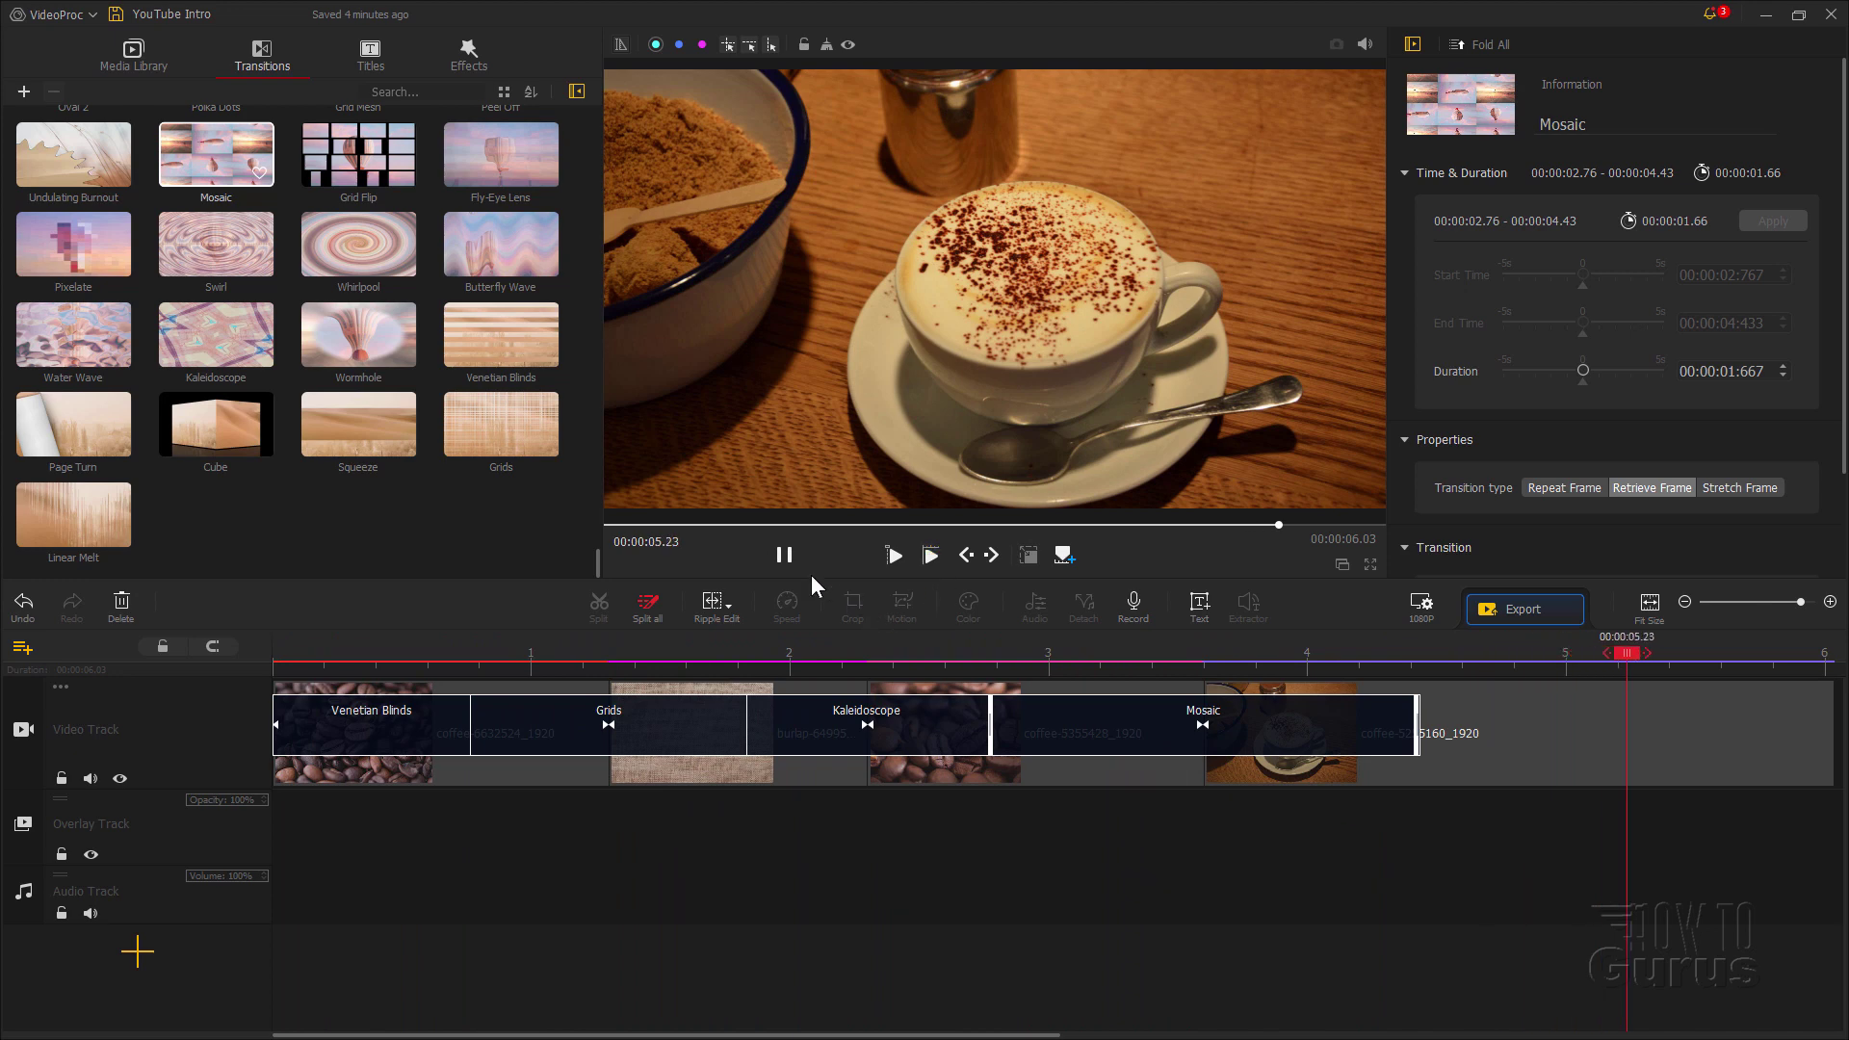
{"action": "left_click", "coordinate": [784, 555]}
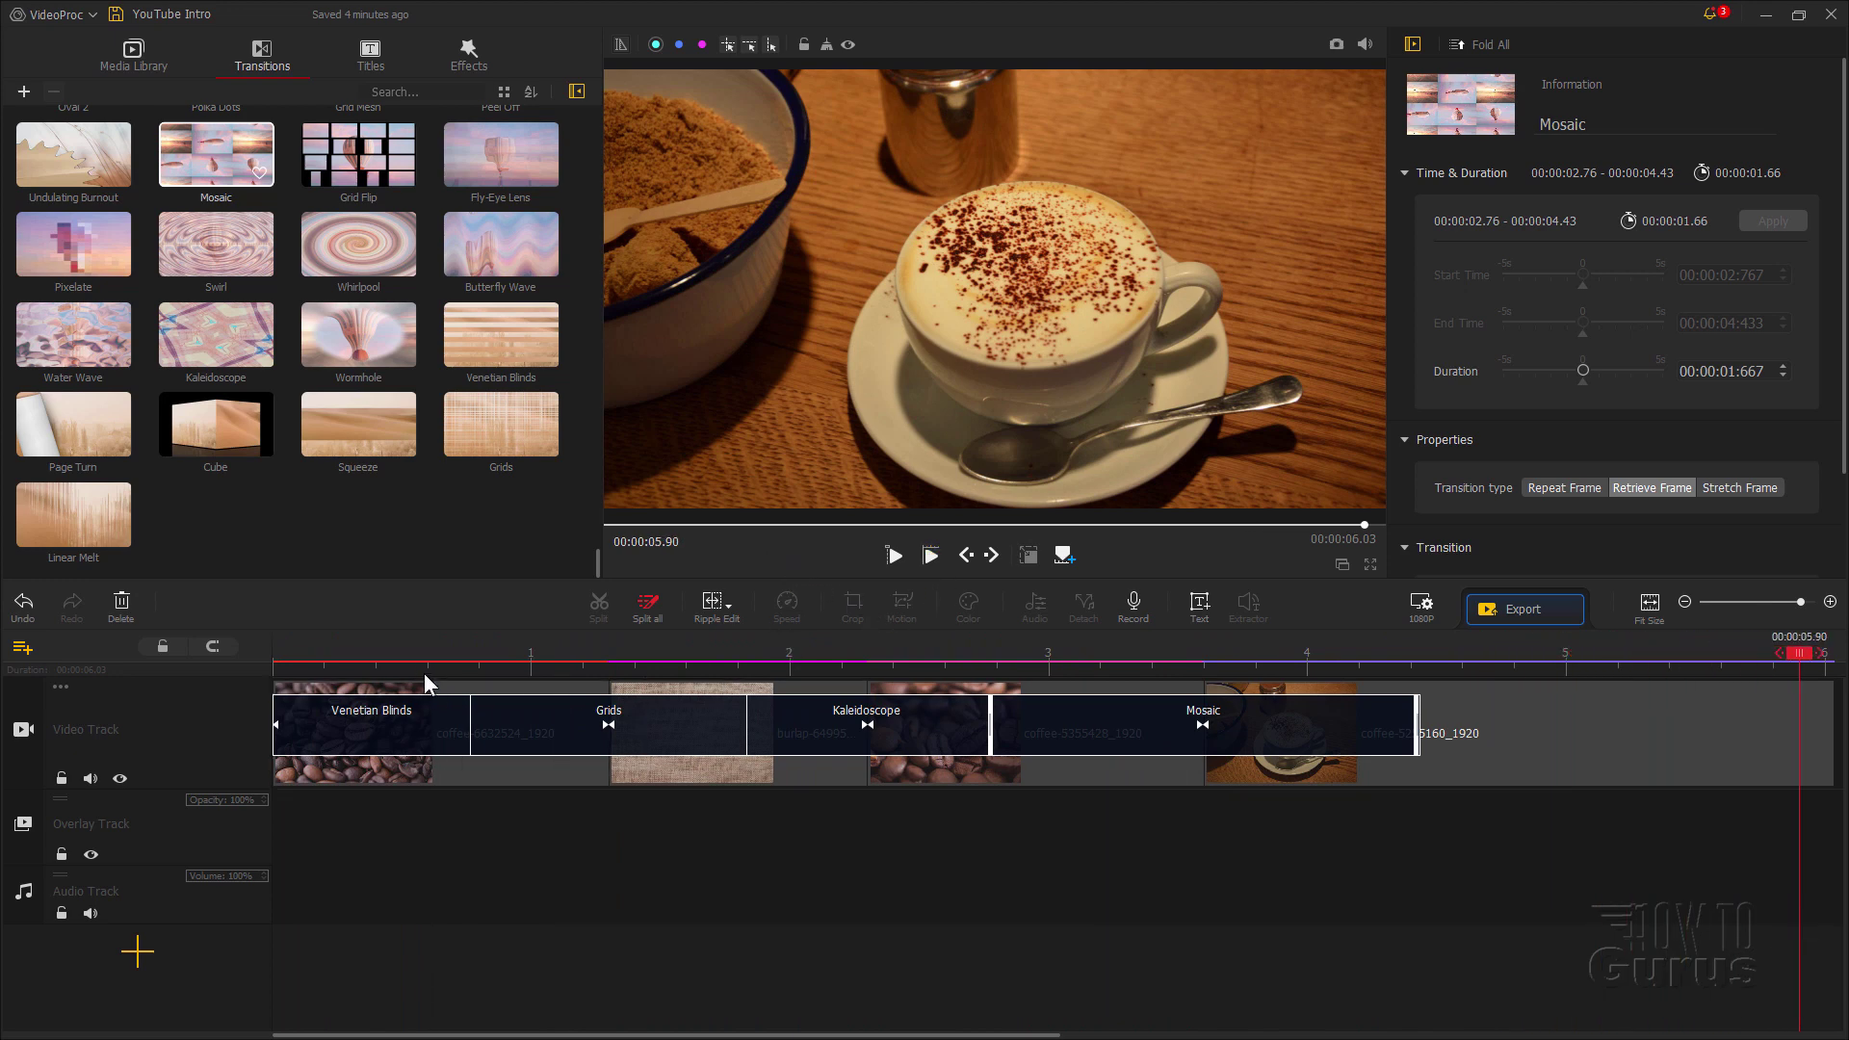
Step: Shorten the Grids transition to about 0.8 seconds and lengthen Venetian Blinds to about 0.9 seconds
{"action": "left_click", "coordinate": [375, 653]}
{"action": "left_click", "coordinate": [390, 746]}
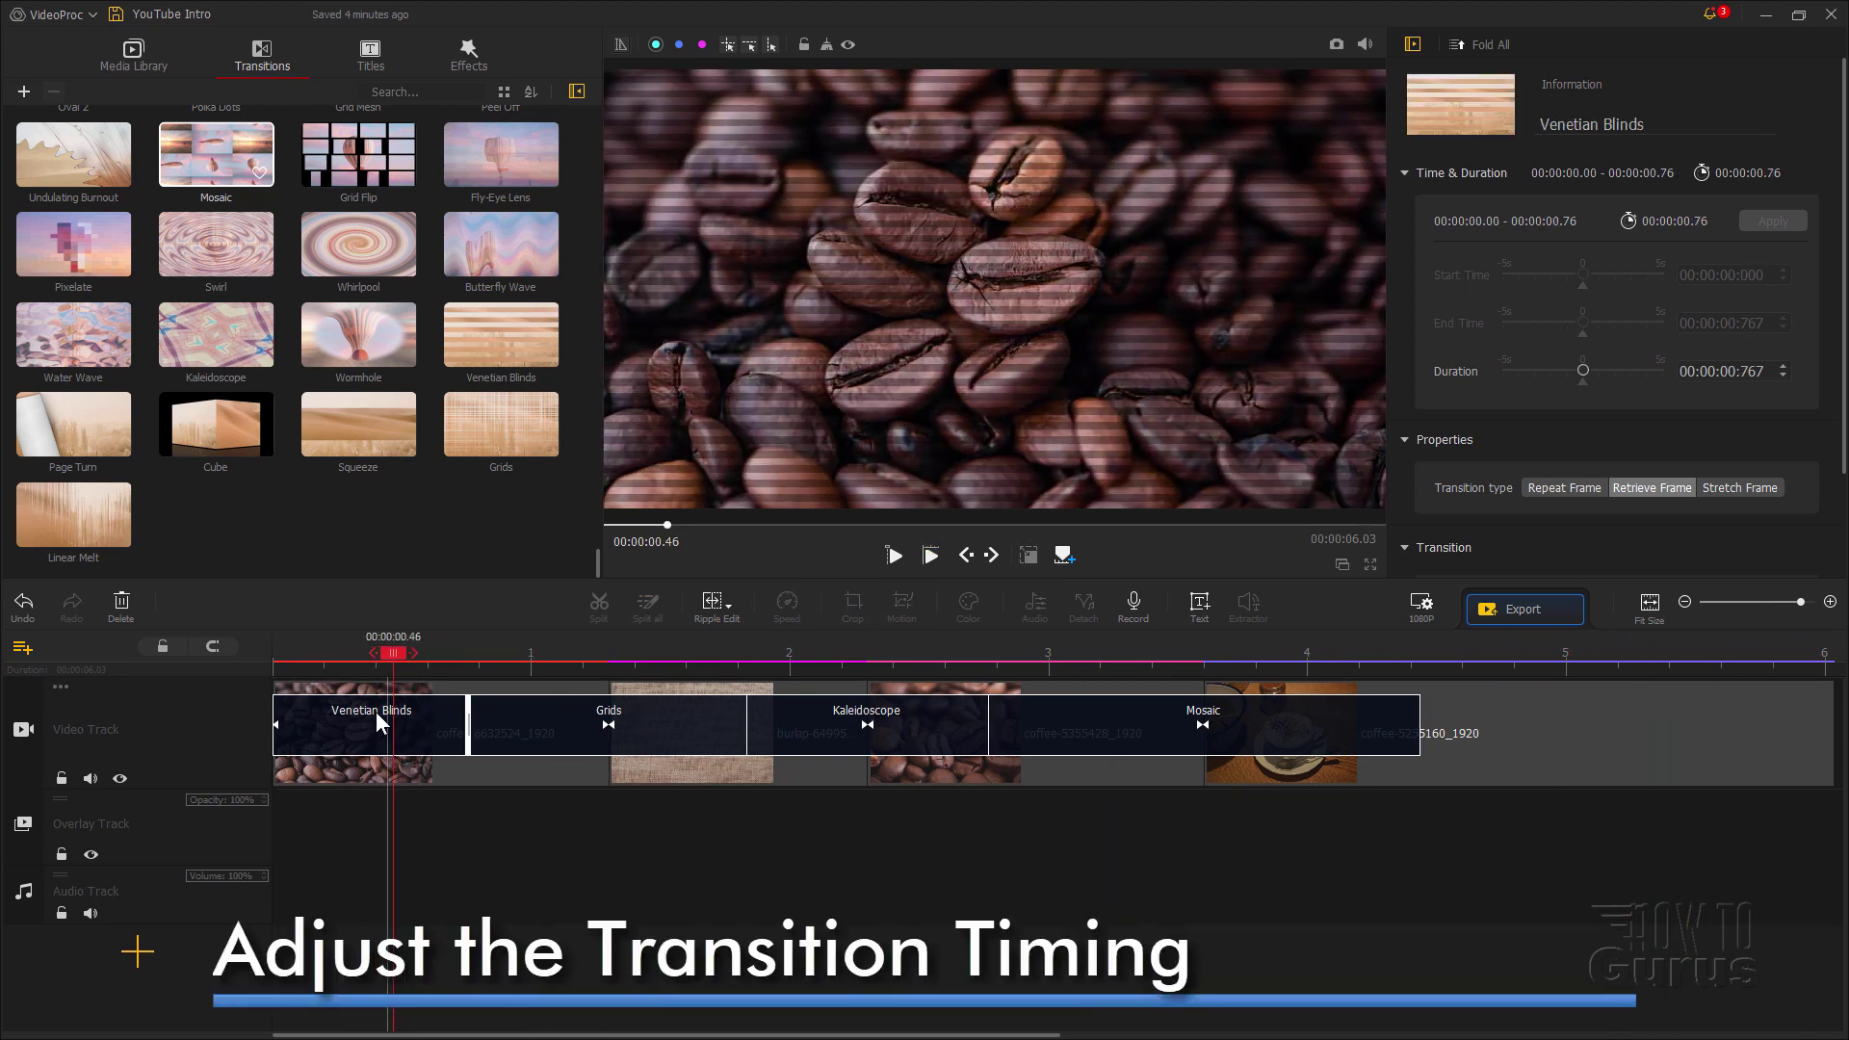
{"action": "left_click", "coordinate": [474, 731]}
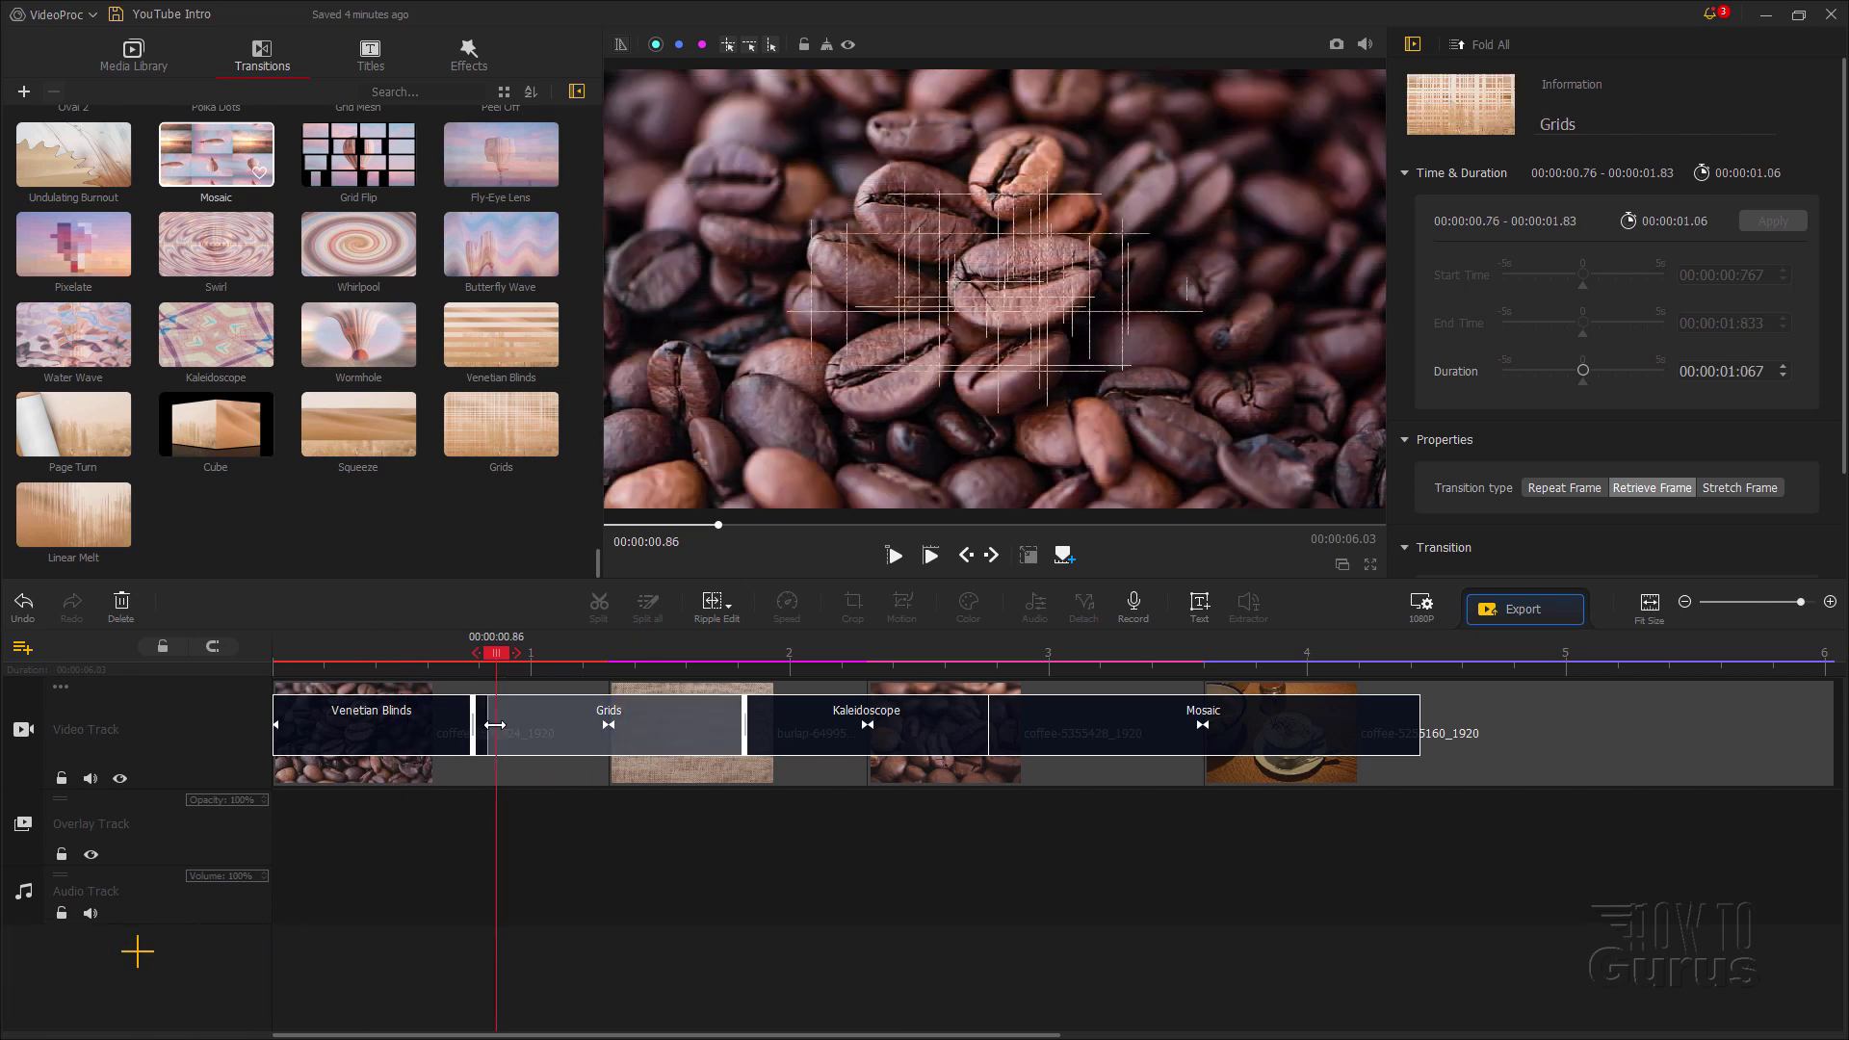
{"action": "left_click_drag", "start_coordinate": [518, 747], "coordinate": [502, 732]}
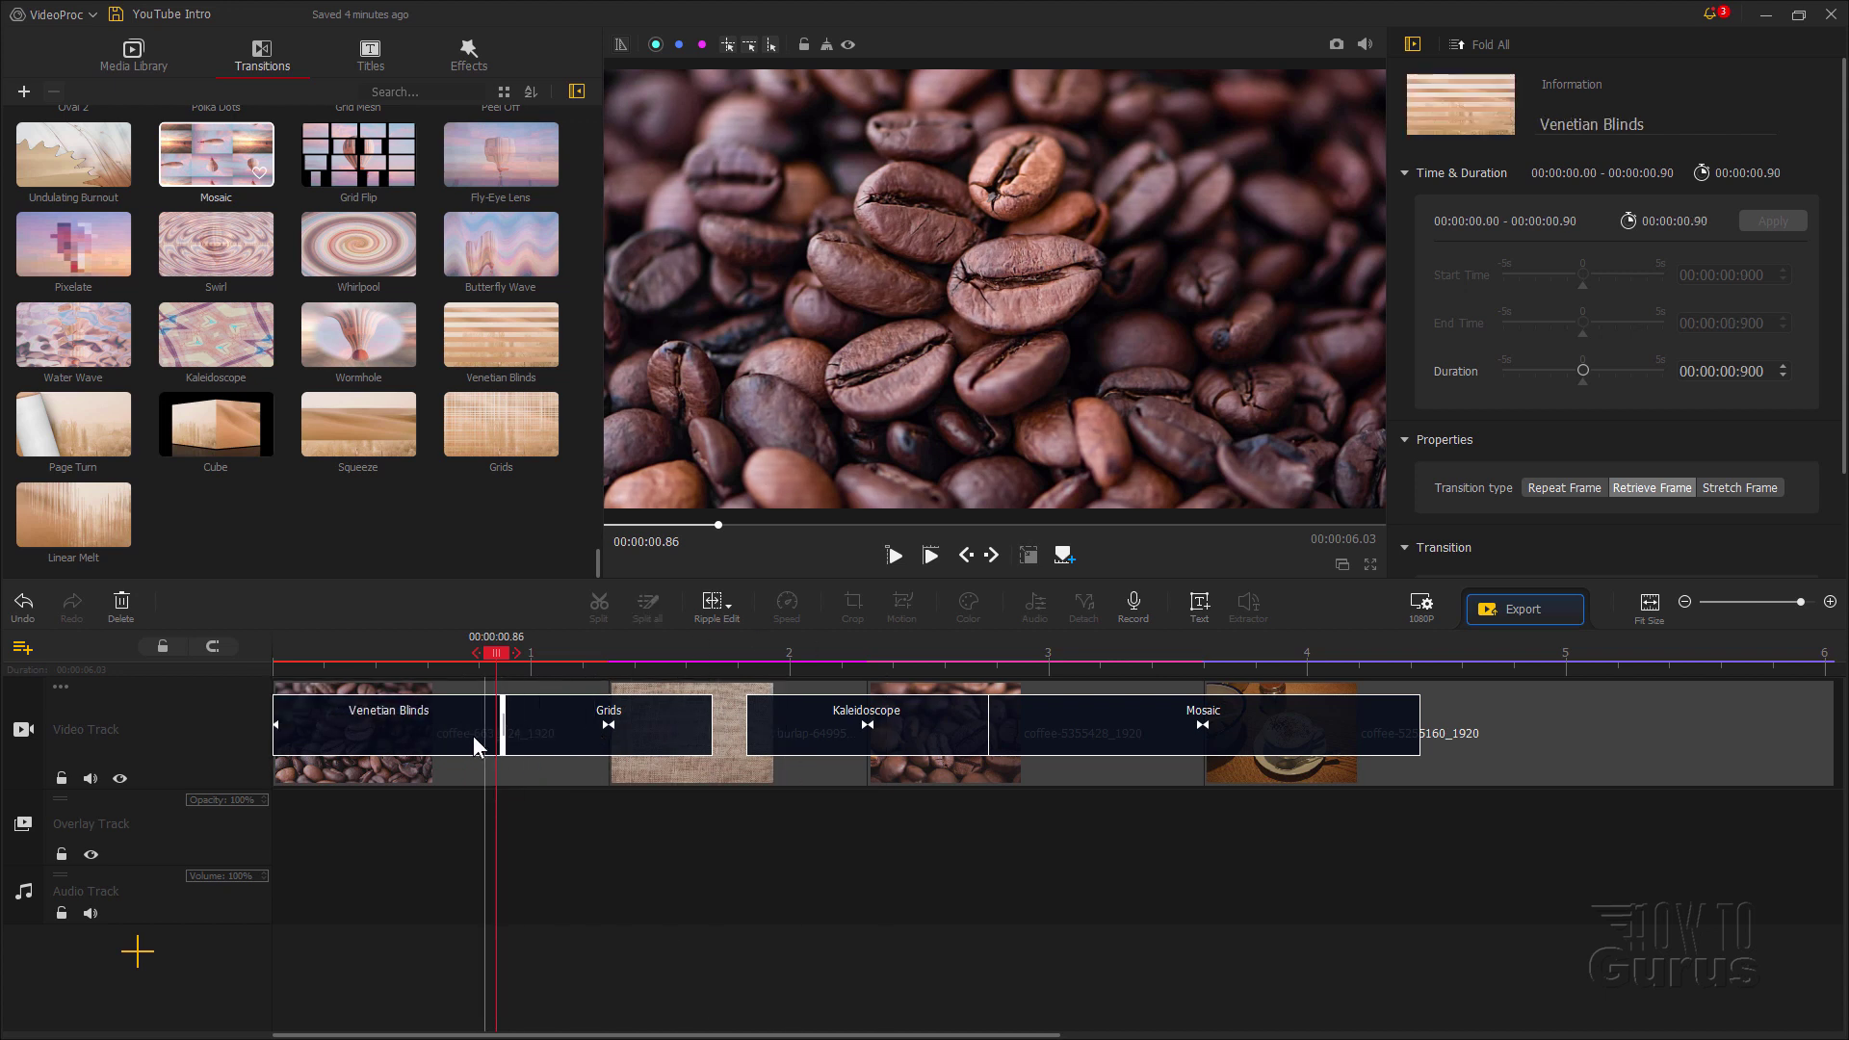
Step: Set the Grids transition's duration to 0.740 seconds and extend Venetian Blinds to 0.930 seconds
{"action": "left_click", "coordinate": [557, 747]}
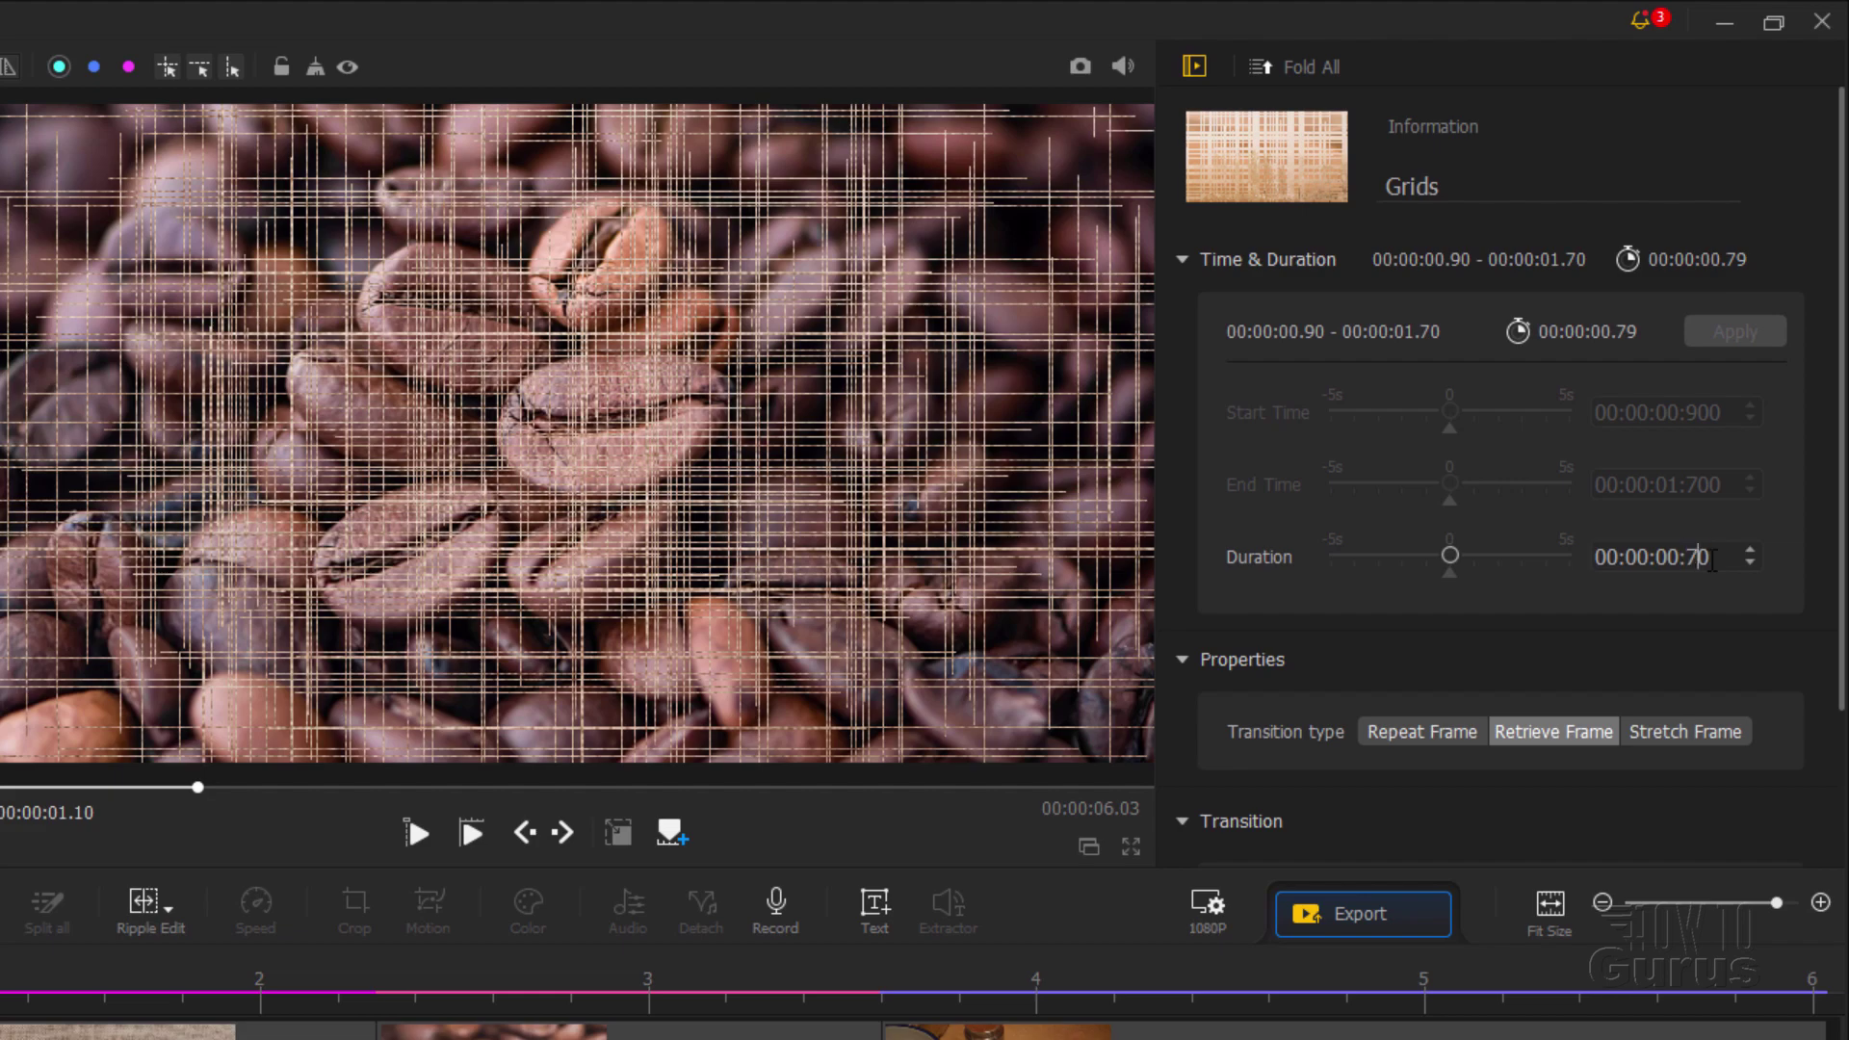
{"action": "type", "text": "9"}
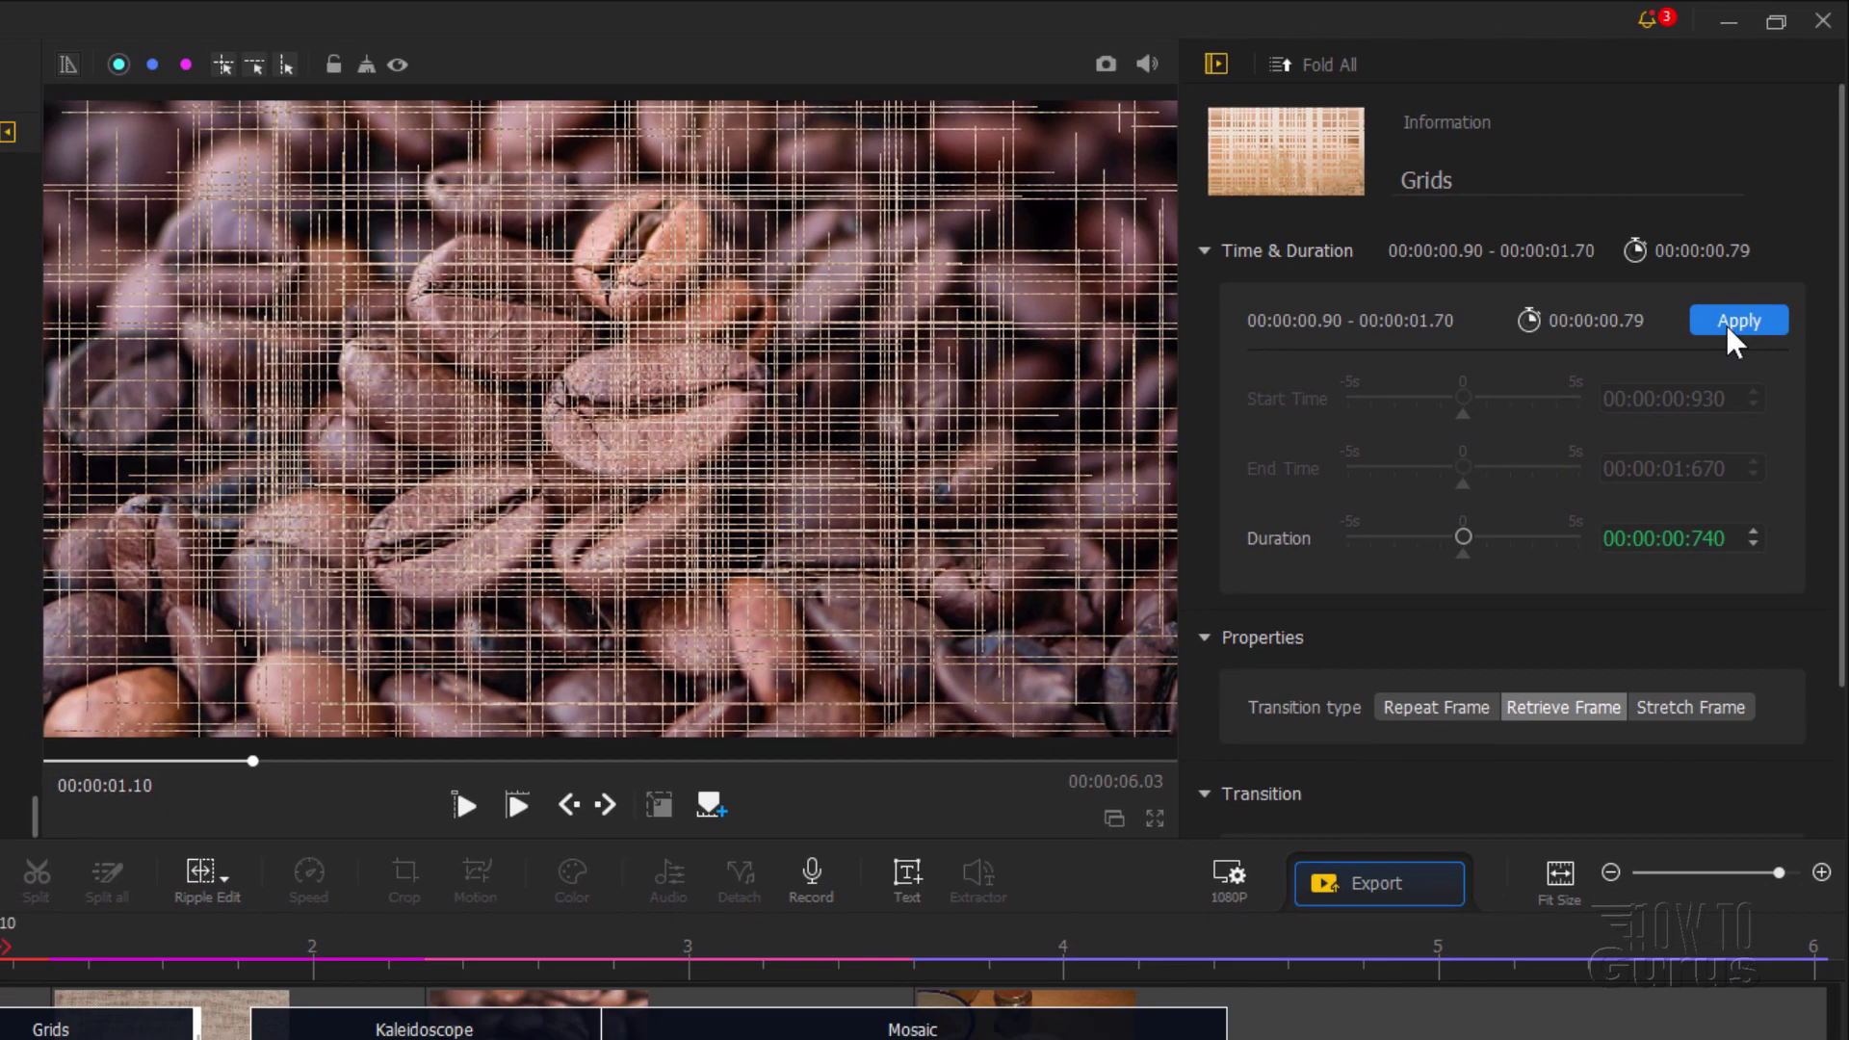
{"action": "left_click", "coordinate": [1734, 332]}
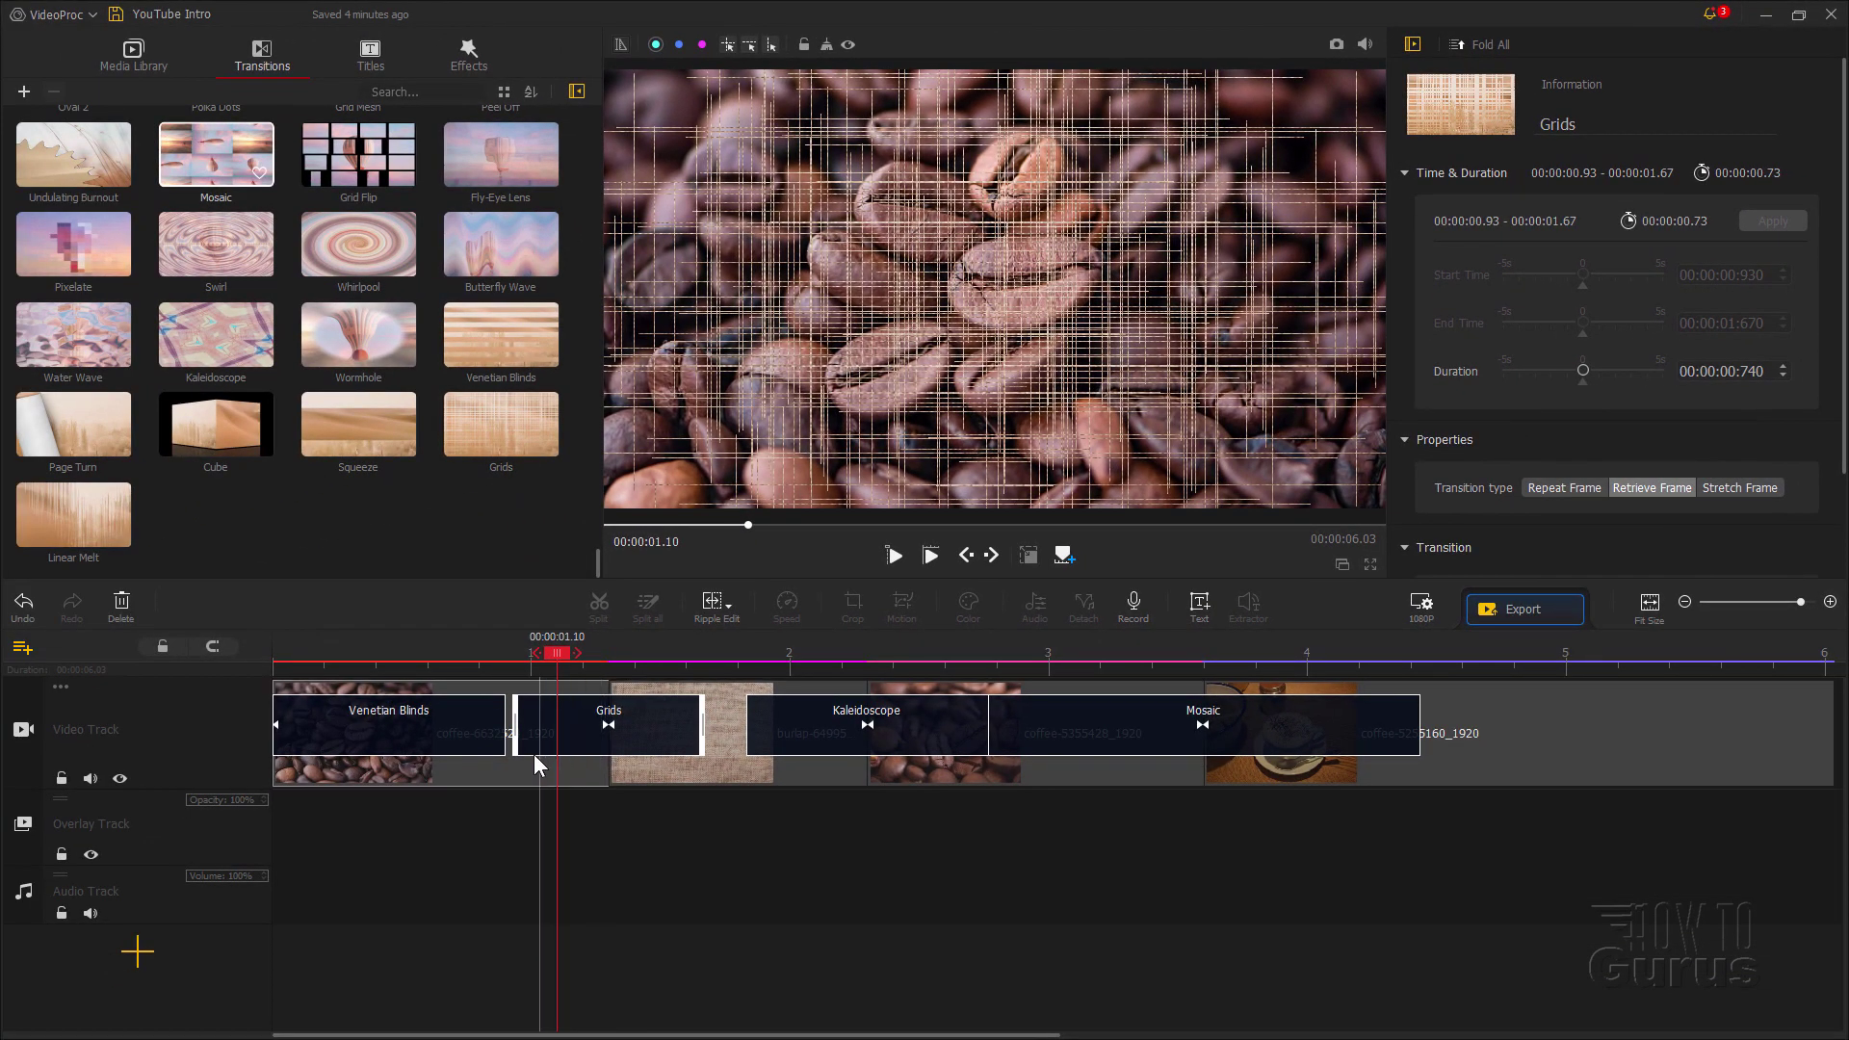
{"action": "left_click", "coordinate": [491, 741]}
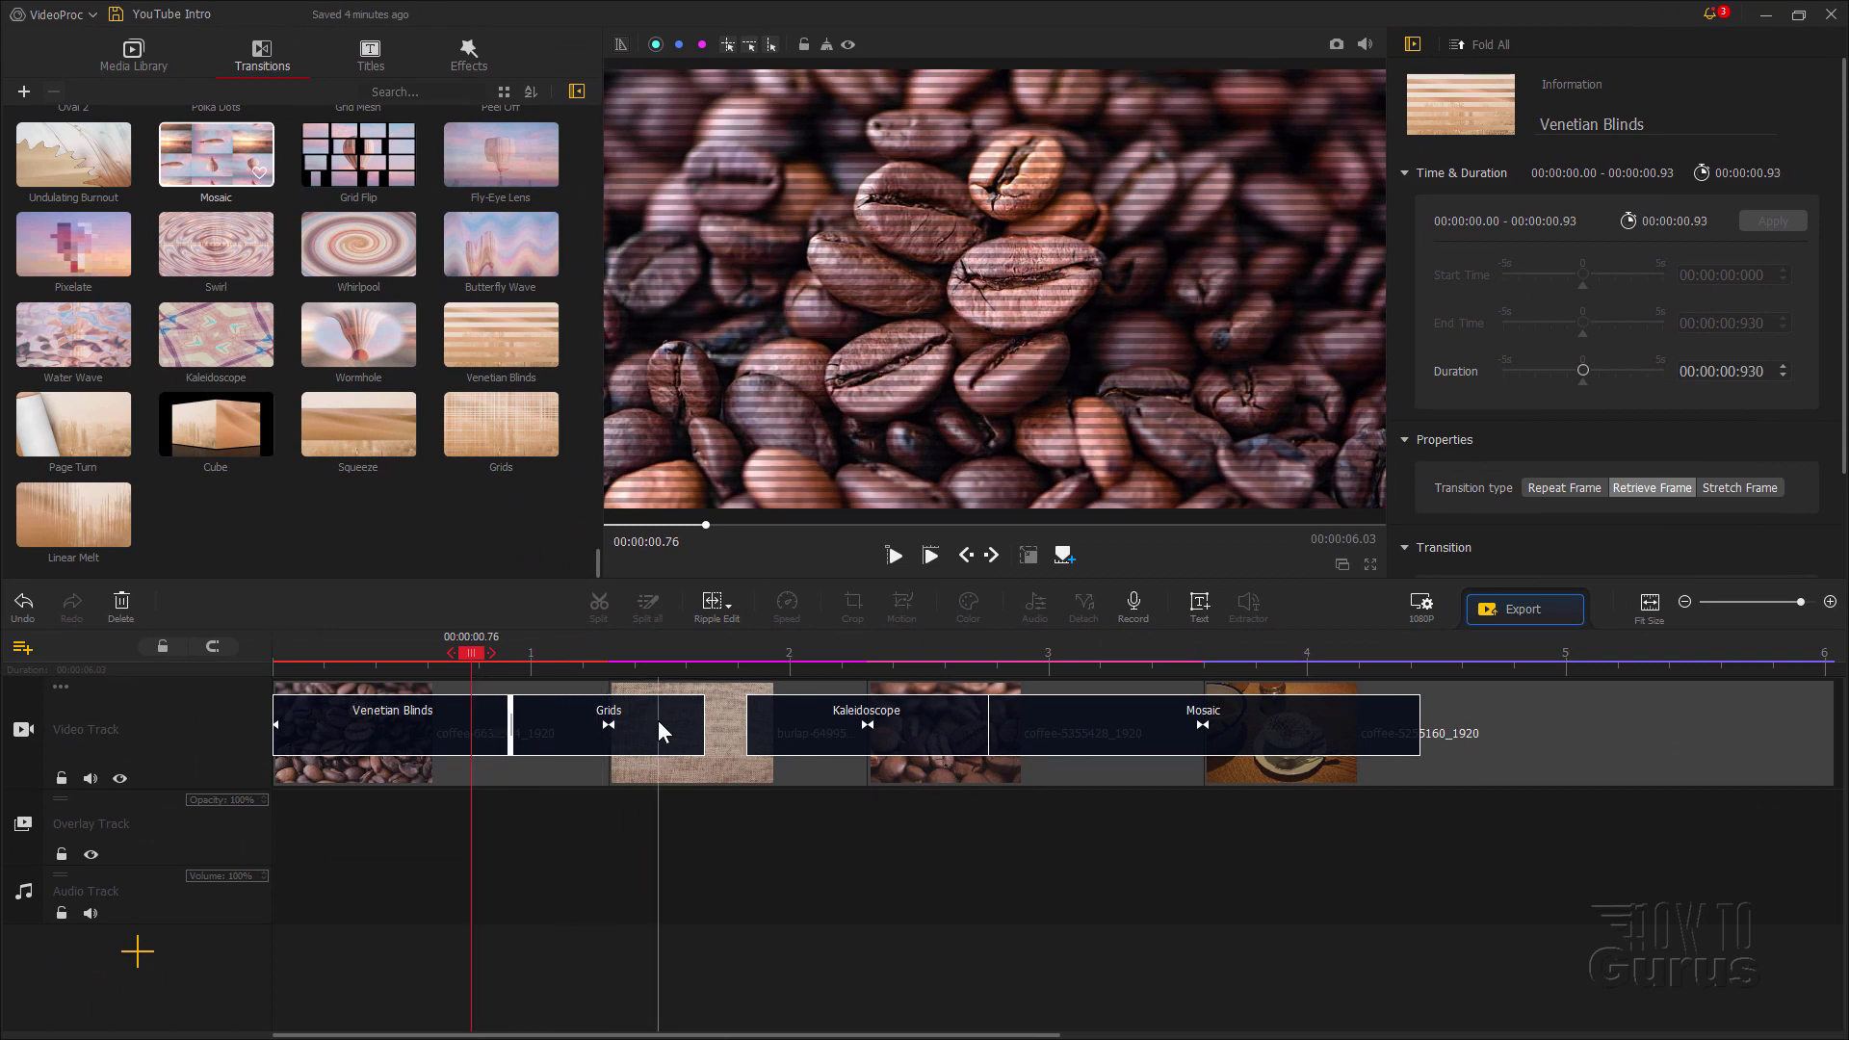
Step: Shorten the Mosaic transition to about 0.67 seconds
{"action": "left_click", "coordinate": [787, 729]}
{"action": "left_click_drag", "start_coordinate": [749, 729], "coordinate": [720, 730]}
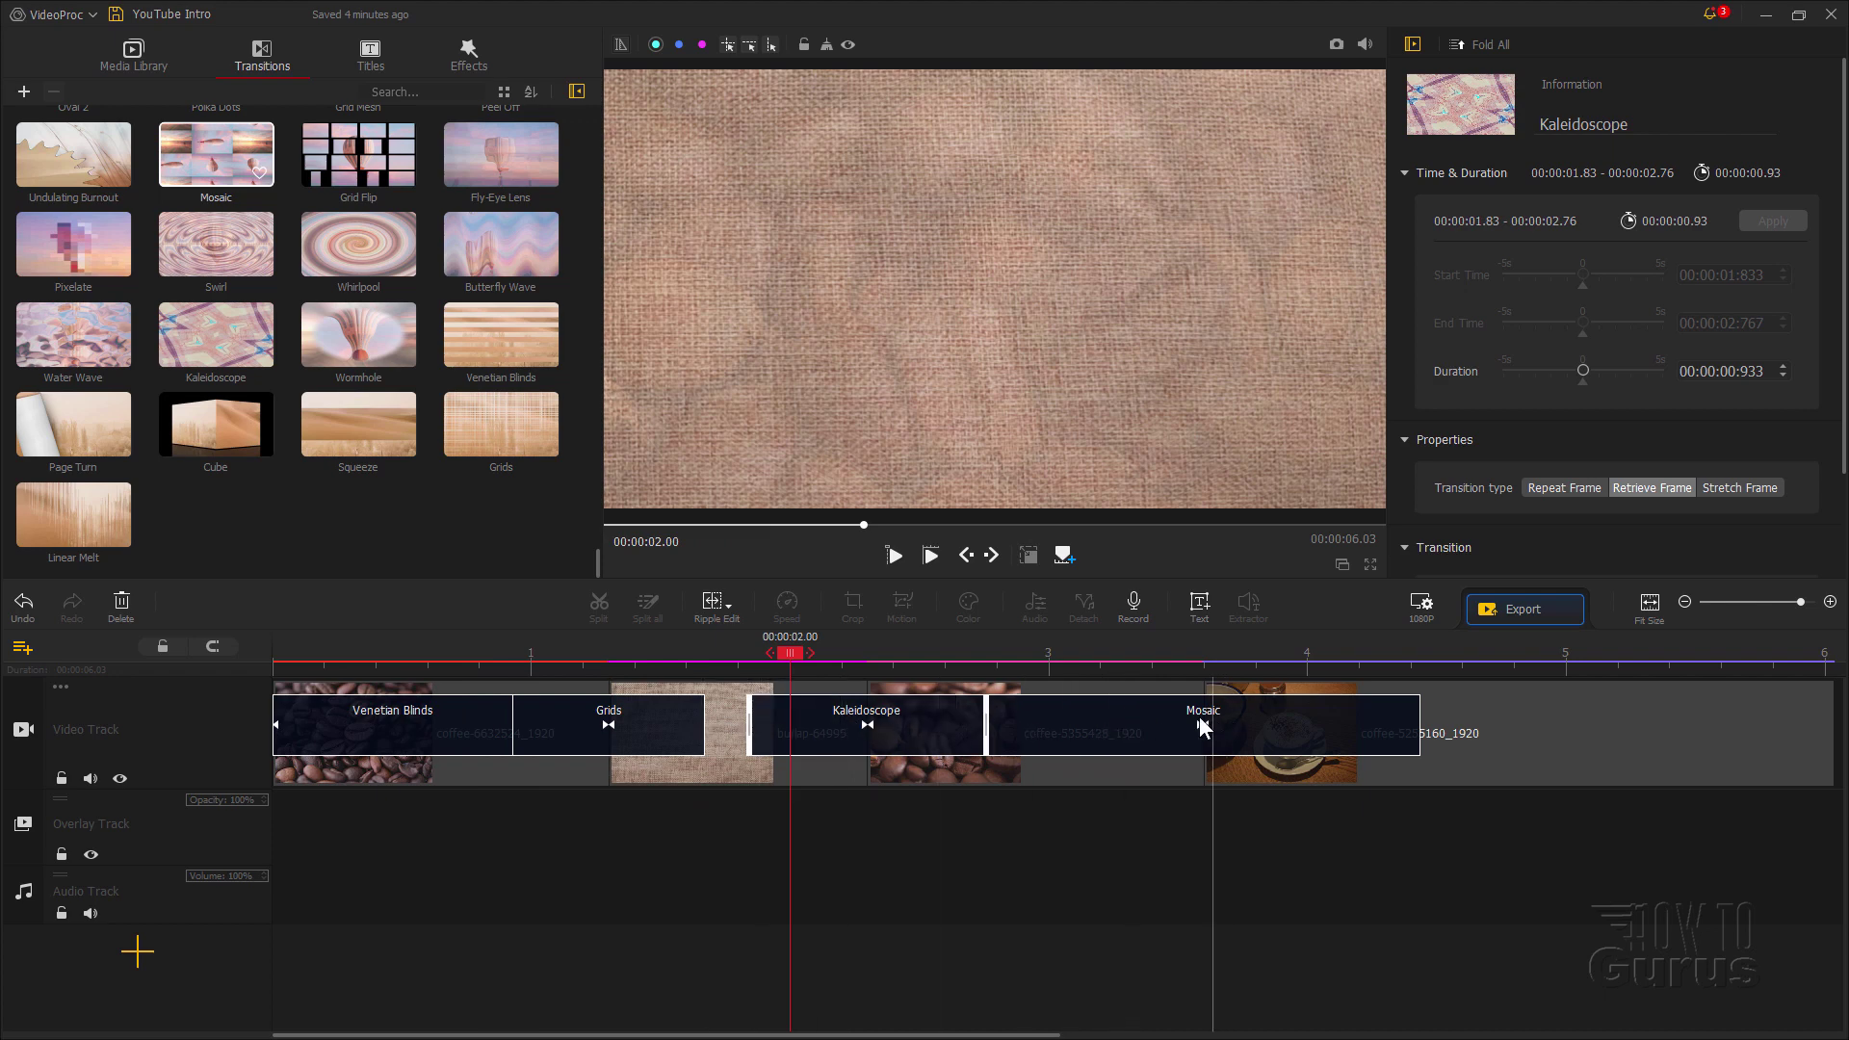
{"action": "left_click", "coordinate": [1082, 729]}
{"action": "left_click_drag", "start_coordinate": [1005, 723], "coordinate": [1123, 730]}
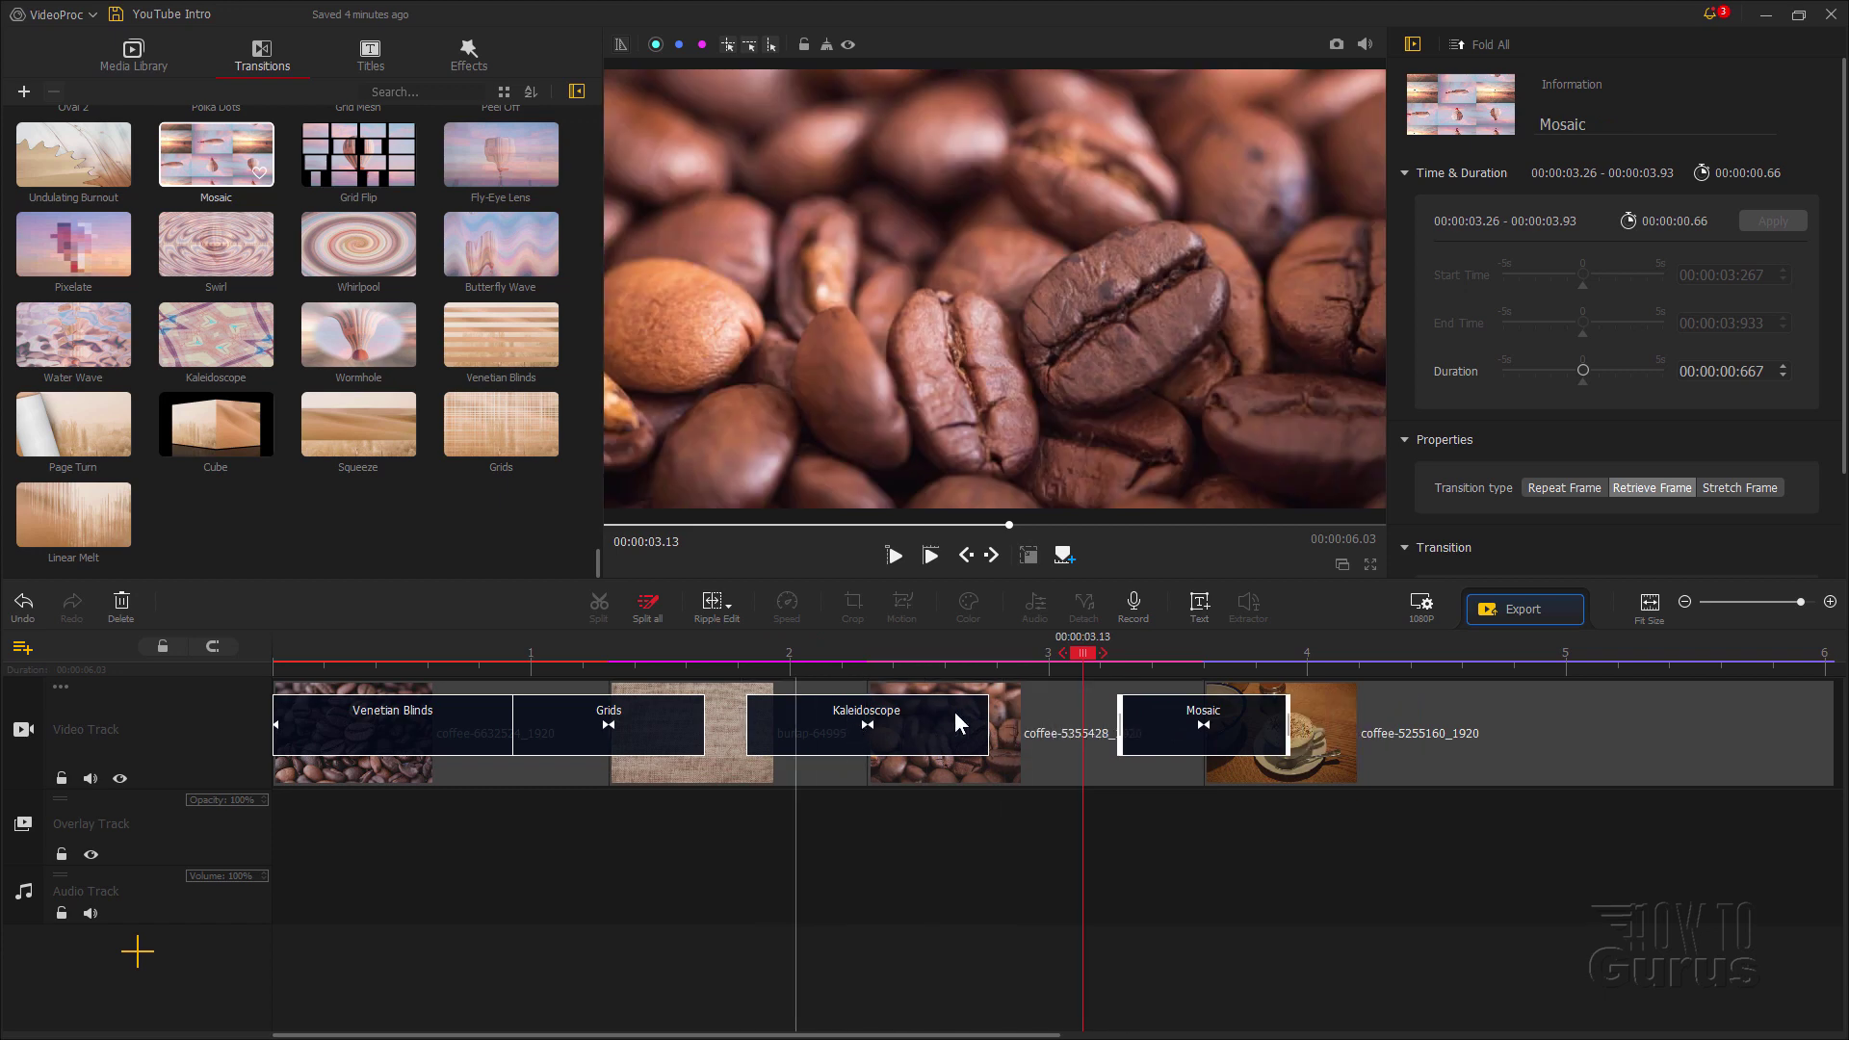
Step: Lengthen the Kaleidoscope transition so that it starts where Grids ends, and scrub through the Grids transition to check it
{"action": "left_click", "coordinate": [841, 729]}
{"action": "left_click_drag", "start_coordinate": [739, 724], "coordinate": [705, 727]}
{"action": "left_click", "coordinate": [557, 729]}
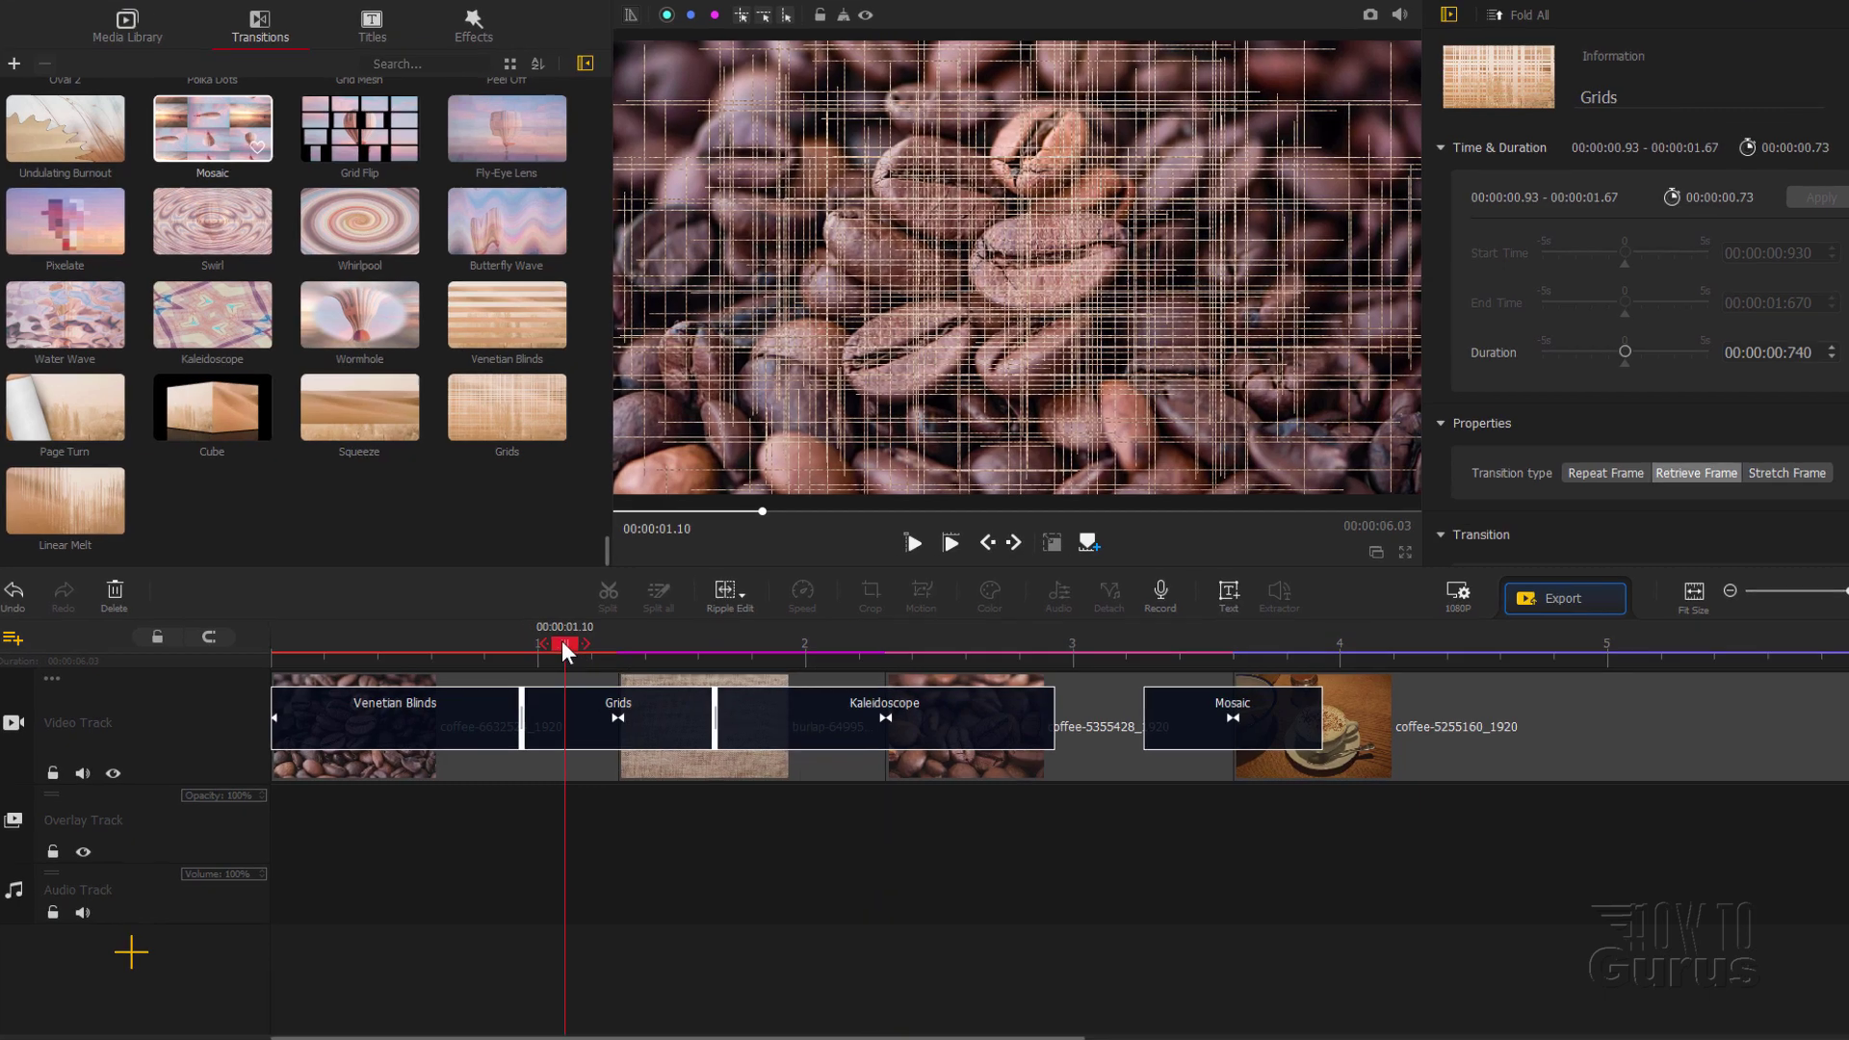
{"action": "left_click_drag", "start_coordinate": [556, 652], "coordinate": [679, 657]}
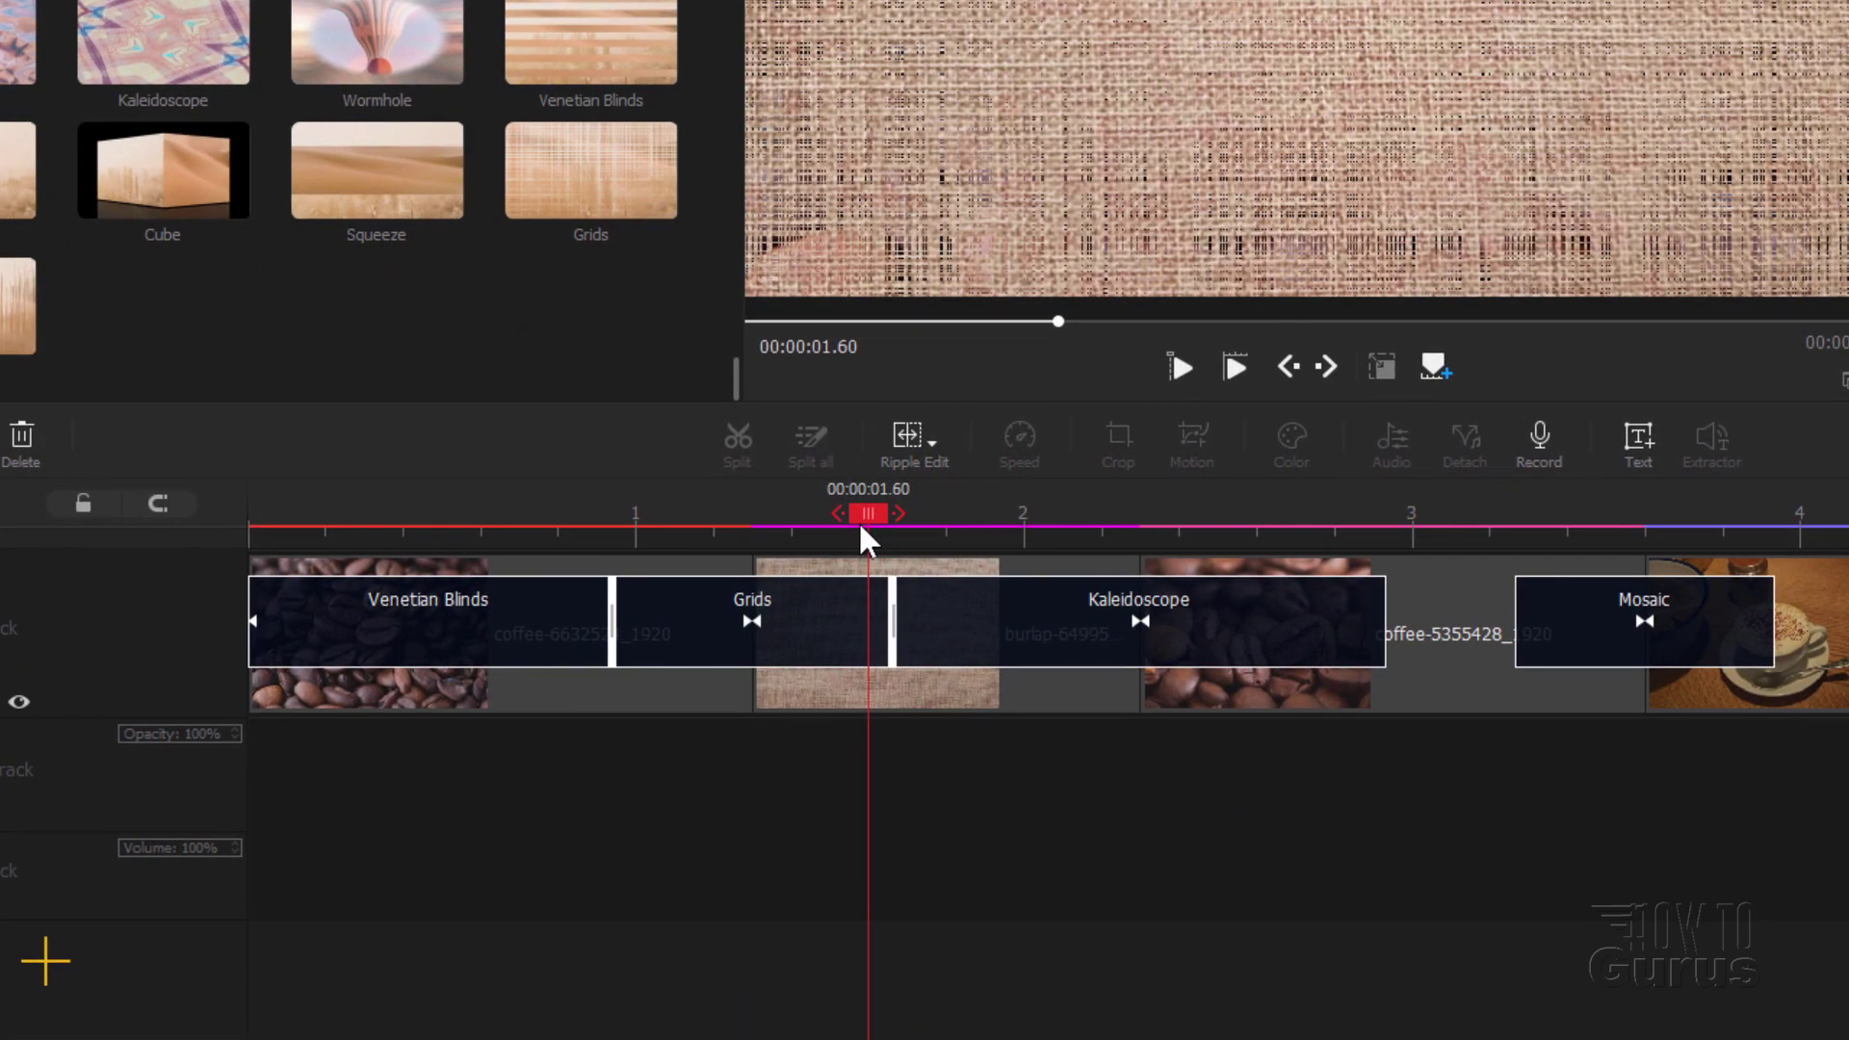
{"action": "mouse_move", "coordinate": [861, 530]}
{"action": "left_mouse_down"}
{"action": "mouse_move", "coordinate": [927, 532]}
{"action": "mouse_move", "coordinate": [873, 541]}
{"action": "left_mouse_up"}
Step: Adjust the Kaleidoscope transition to about 1.2 seconds, starting at about 1.70 seconds with a small gap after Grids
{"action": "left_click", "coordinate": [959, 631]}
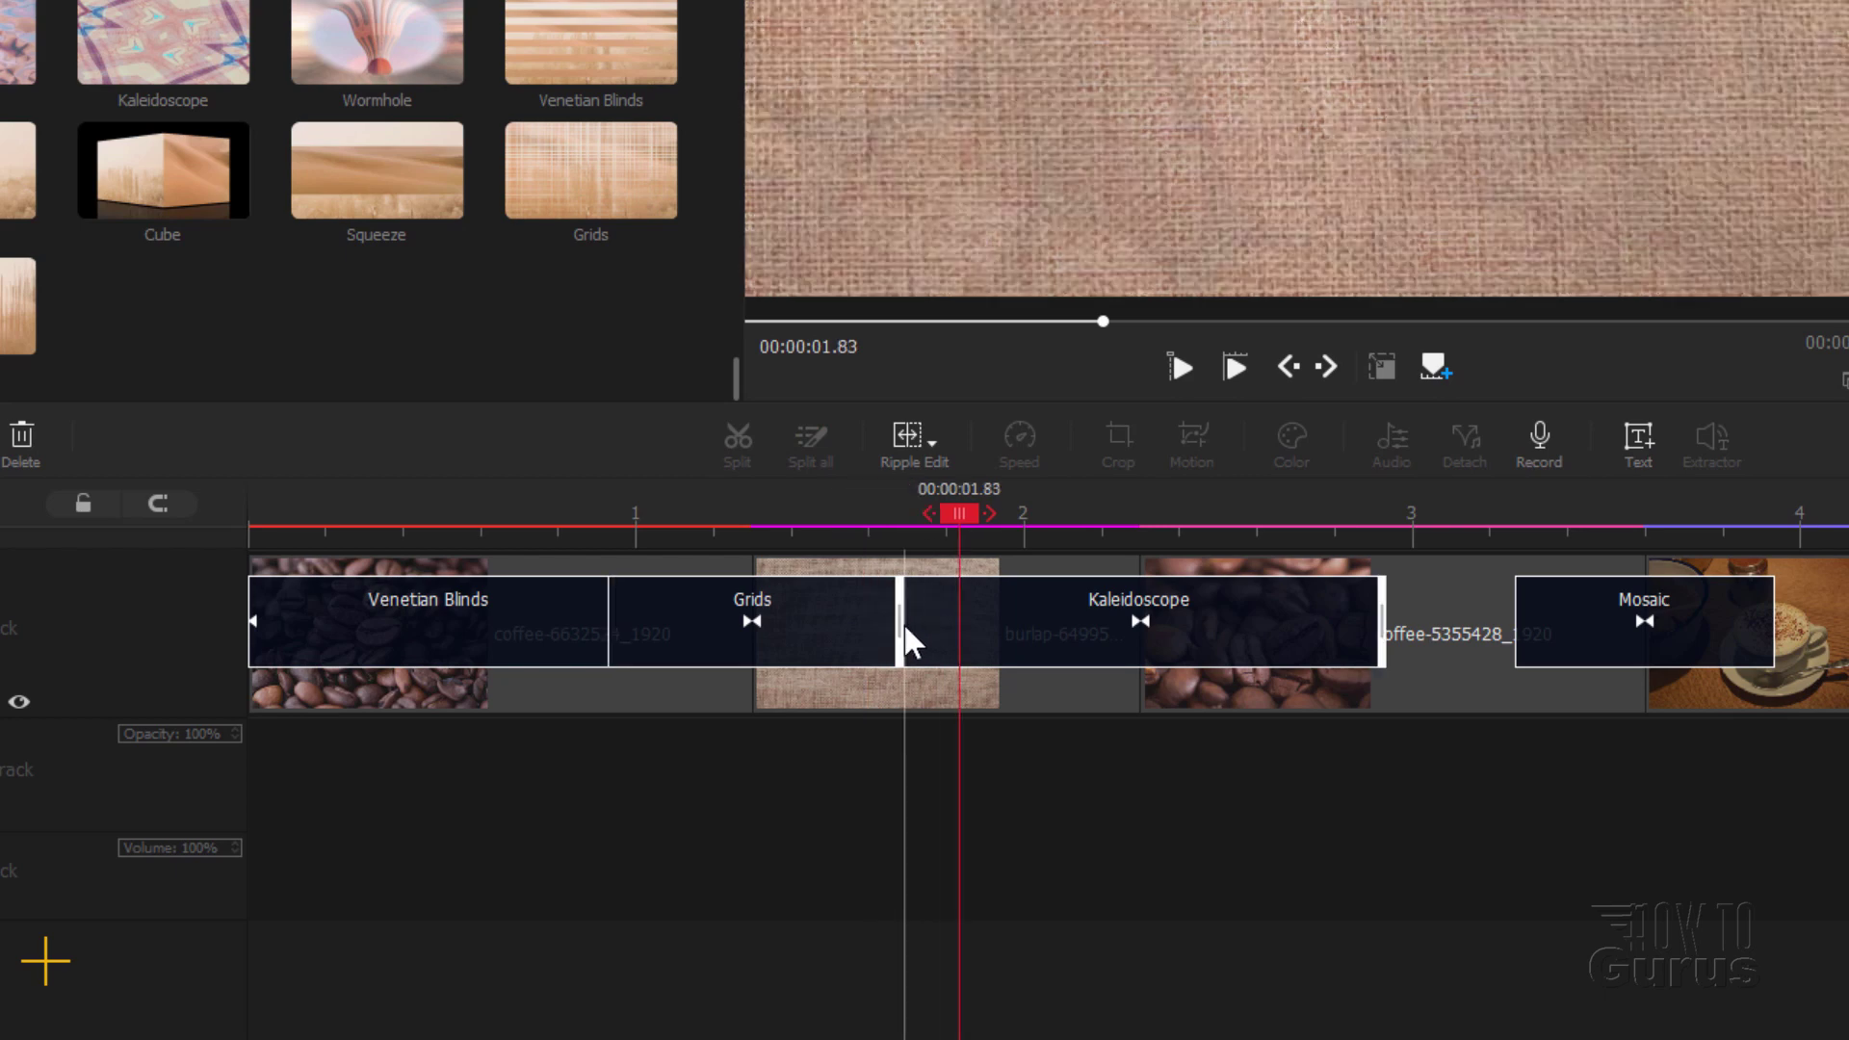
{"action": "left_click", "coordinate": [905, 624]}
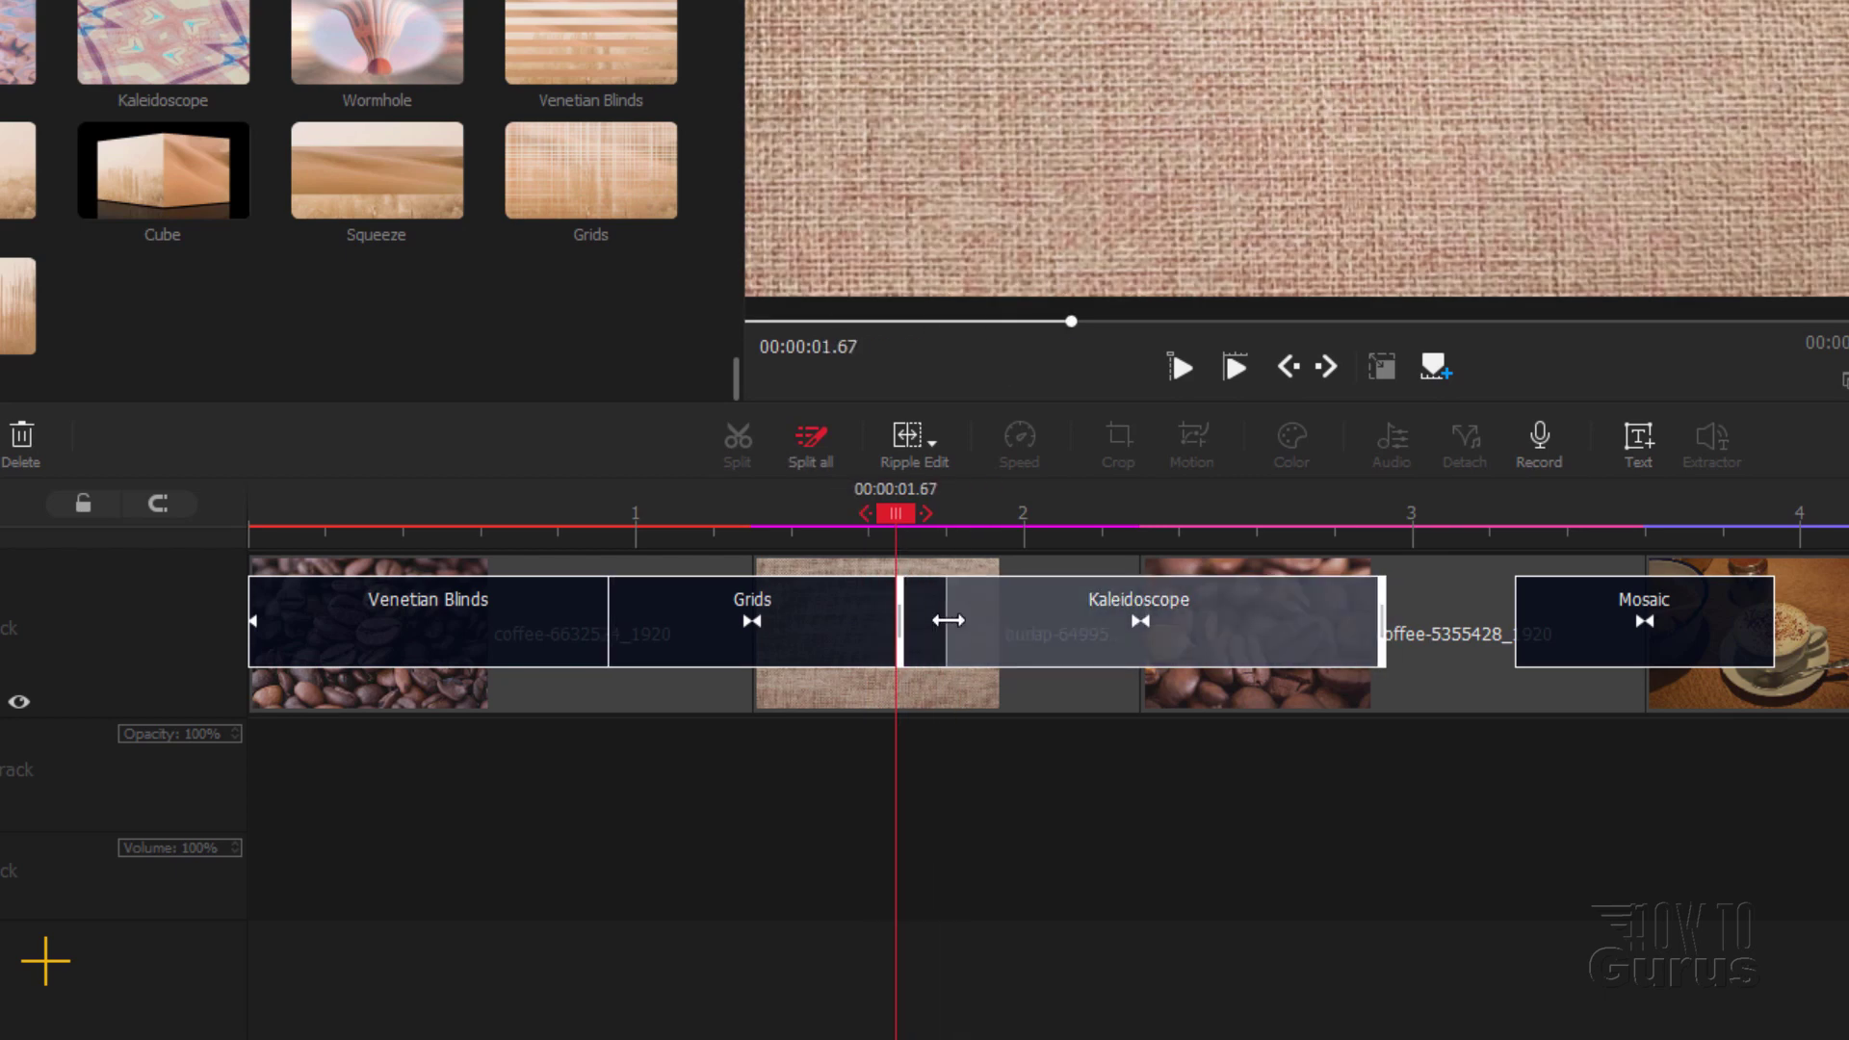
{"action": "left_click_drag", "start_coordinate": [948, 620], "coordinate": [952, 621]}
{"action": "left_click_drag", "start_coordinate": [893, 512], "coordinate": [922, 516]}
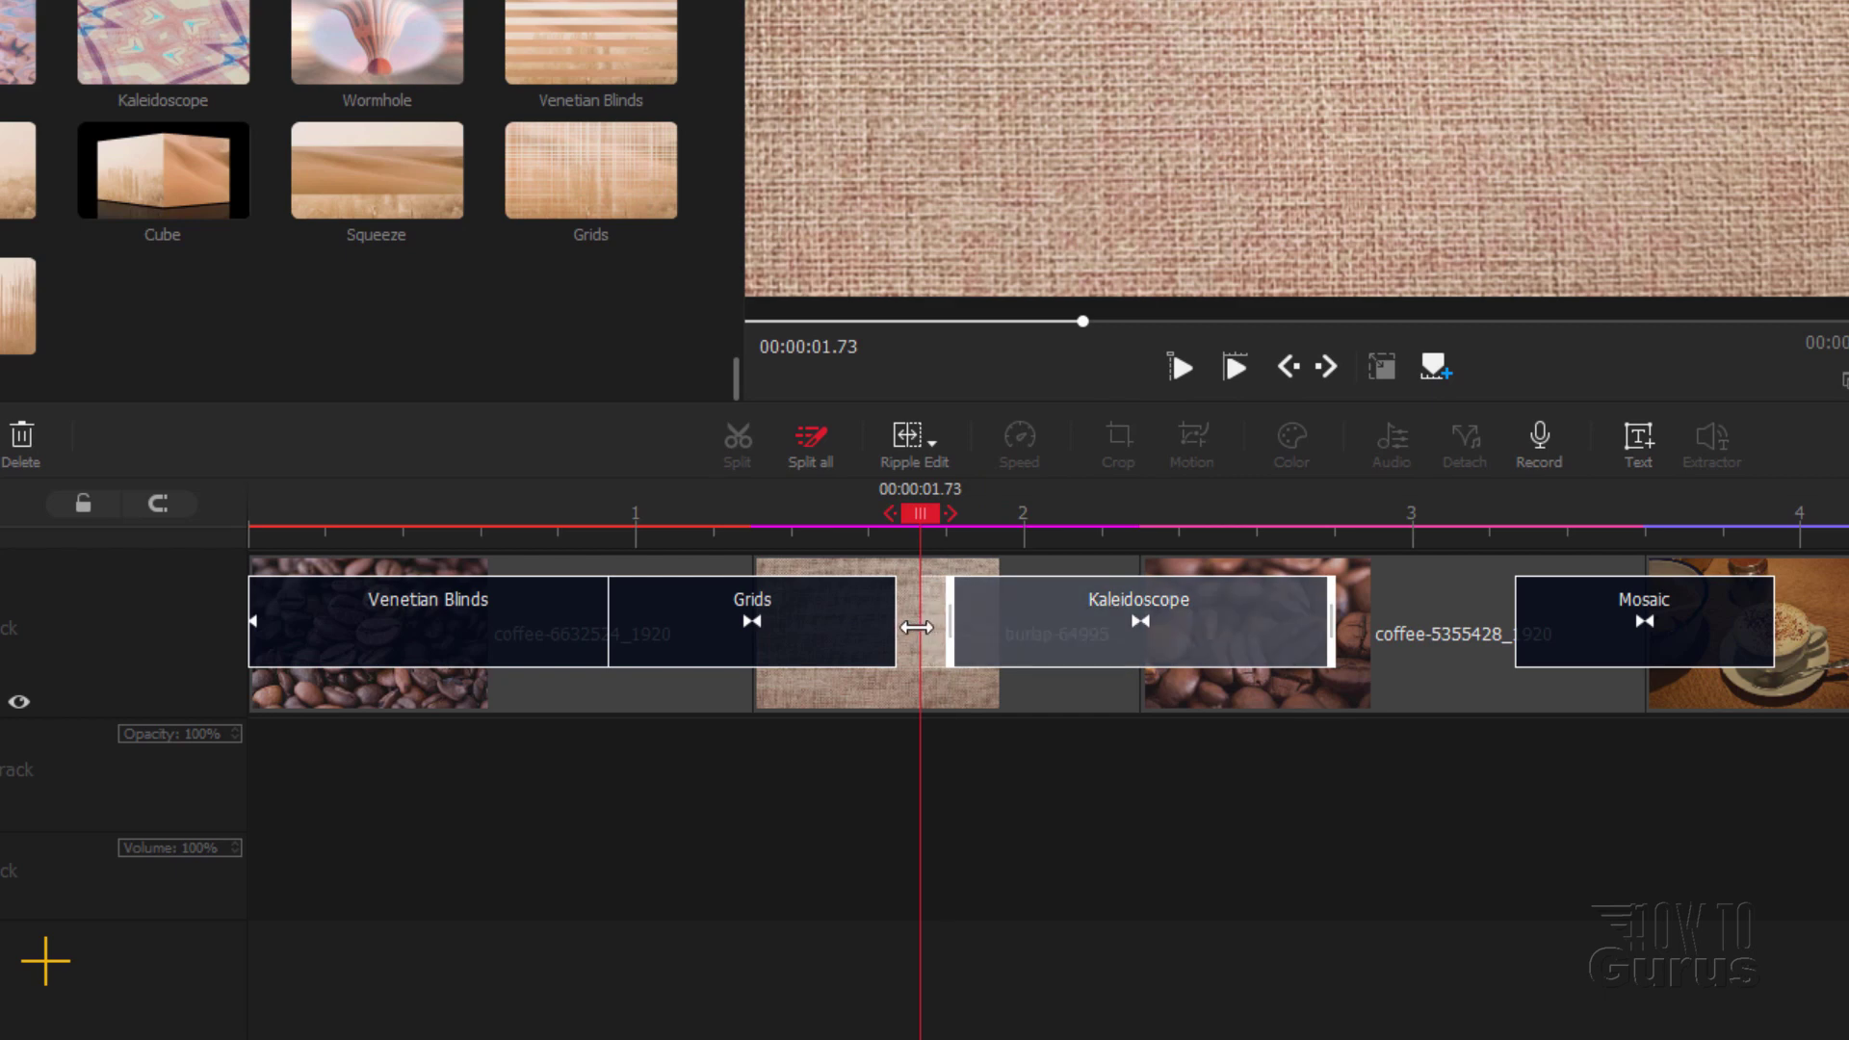
{"action": "left_click_drag", "start_coordinate": [917, 627], "coordinate": [921, 624]}
{"action": "left_click_drag", "start_coordinate": [917, 518], "coordinate": [906, 518]}
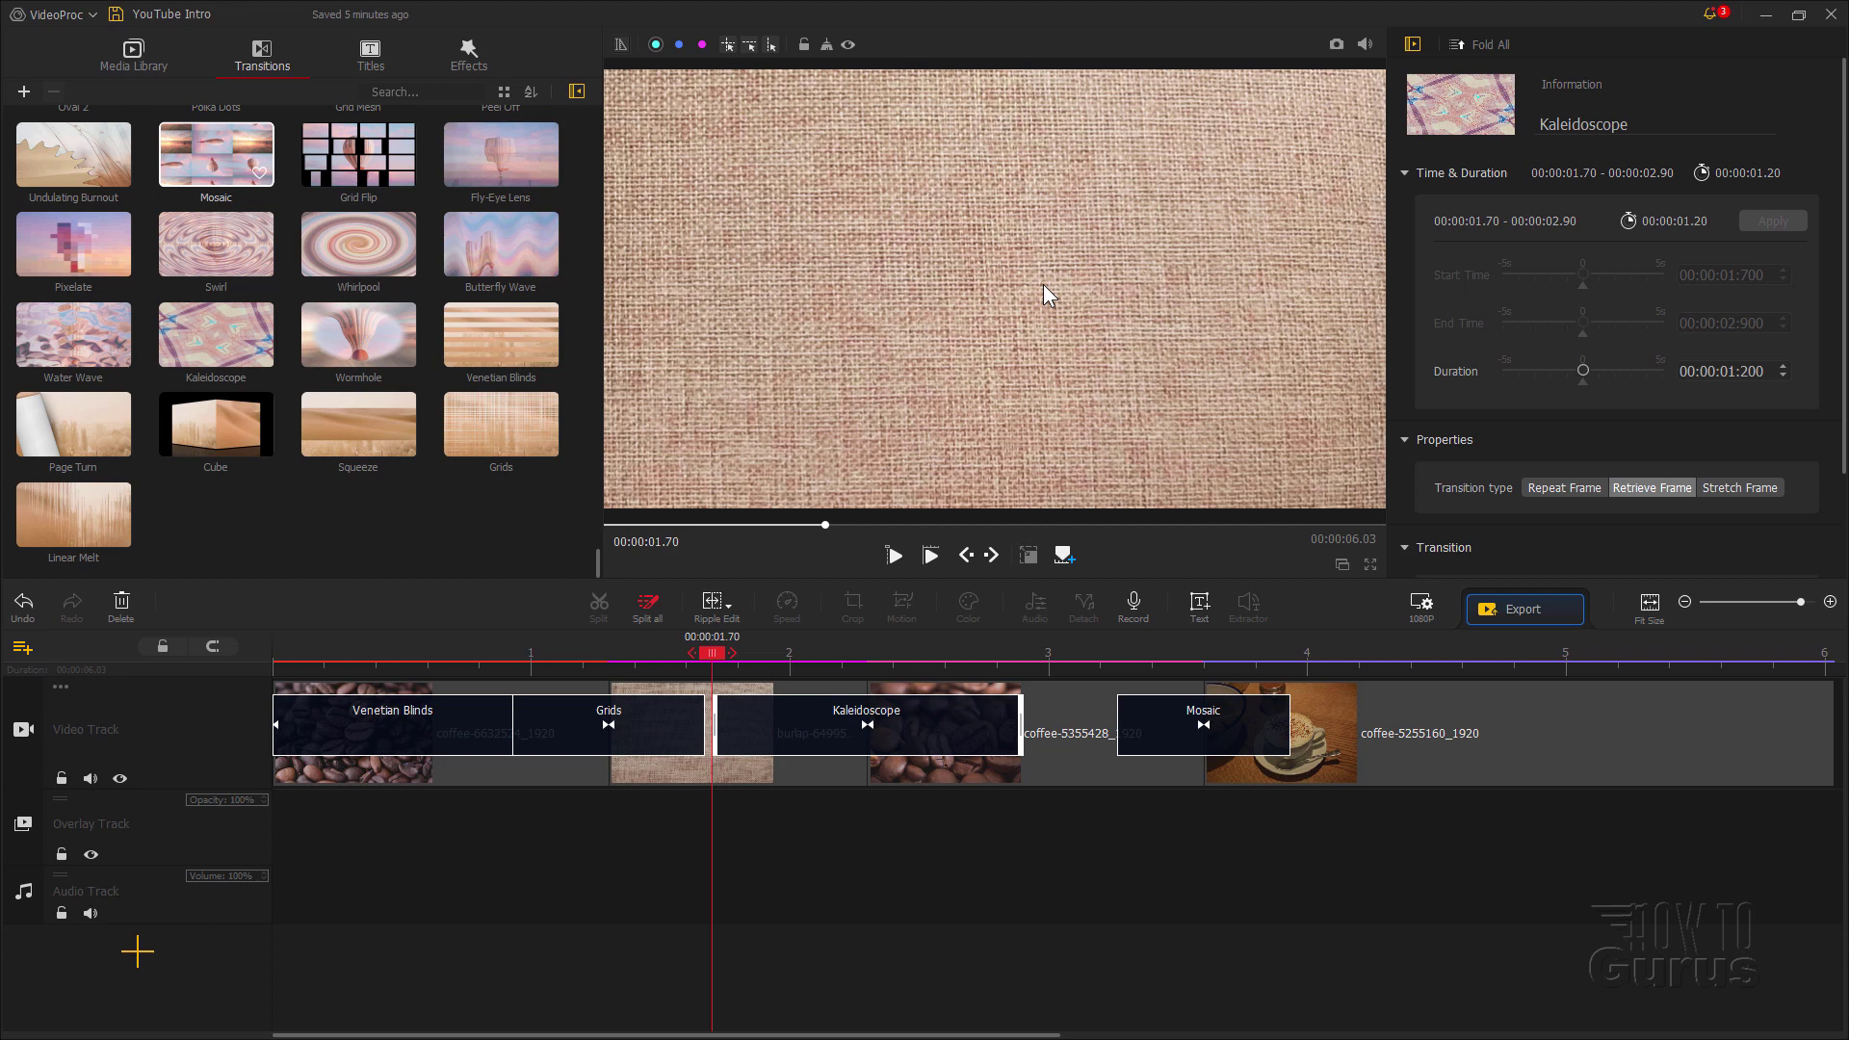
{"action": "left_click", "coordinate": [833, 738]}
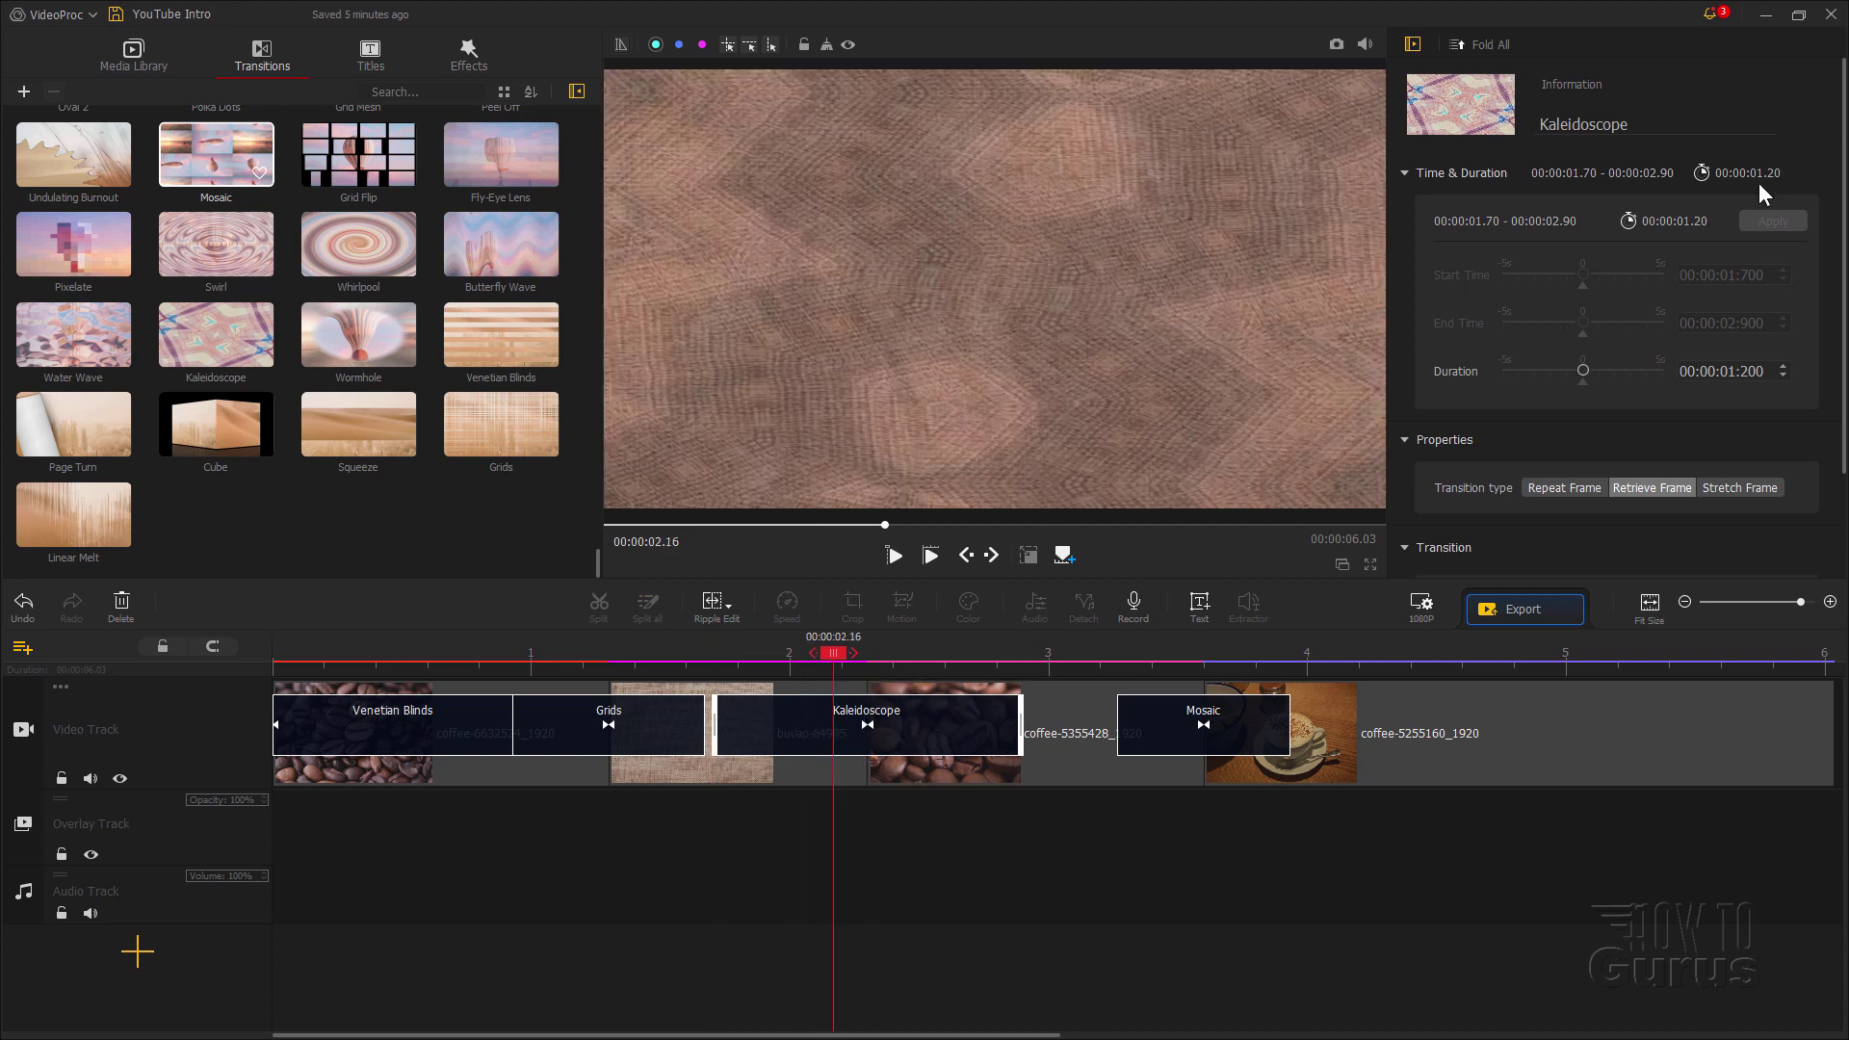
Step: Lengthen the Mosaic transition to 1.40 seconds so it starts where Kaleidoscope ends, and scrub back through the transitions to check them
{"action": "left_click", "coordinate": [1177, 715]}
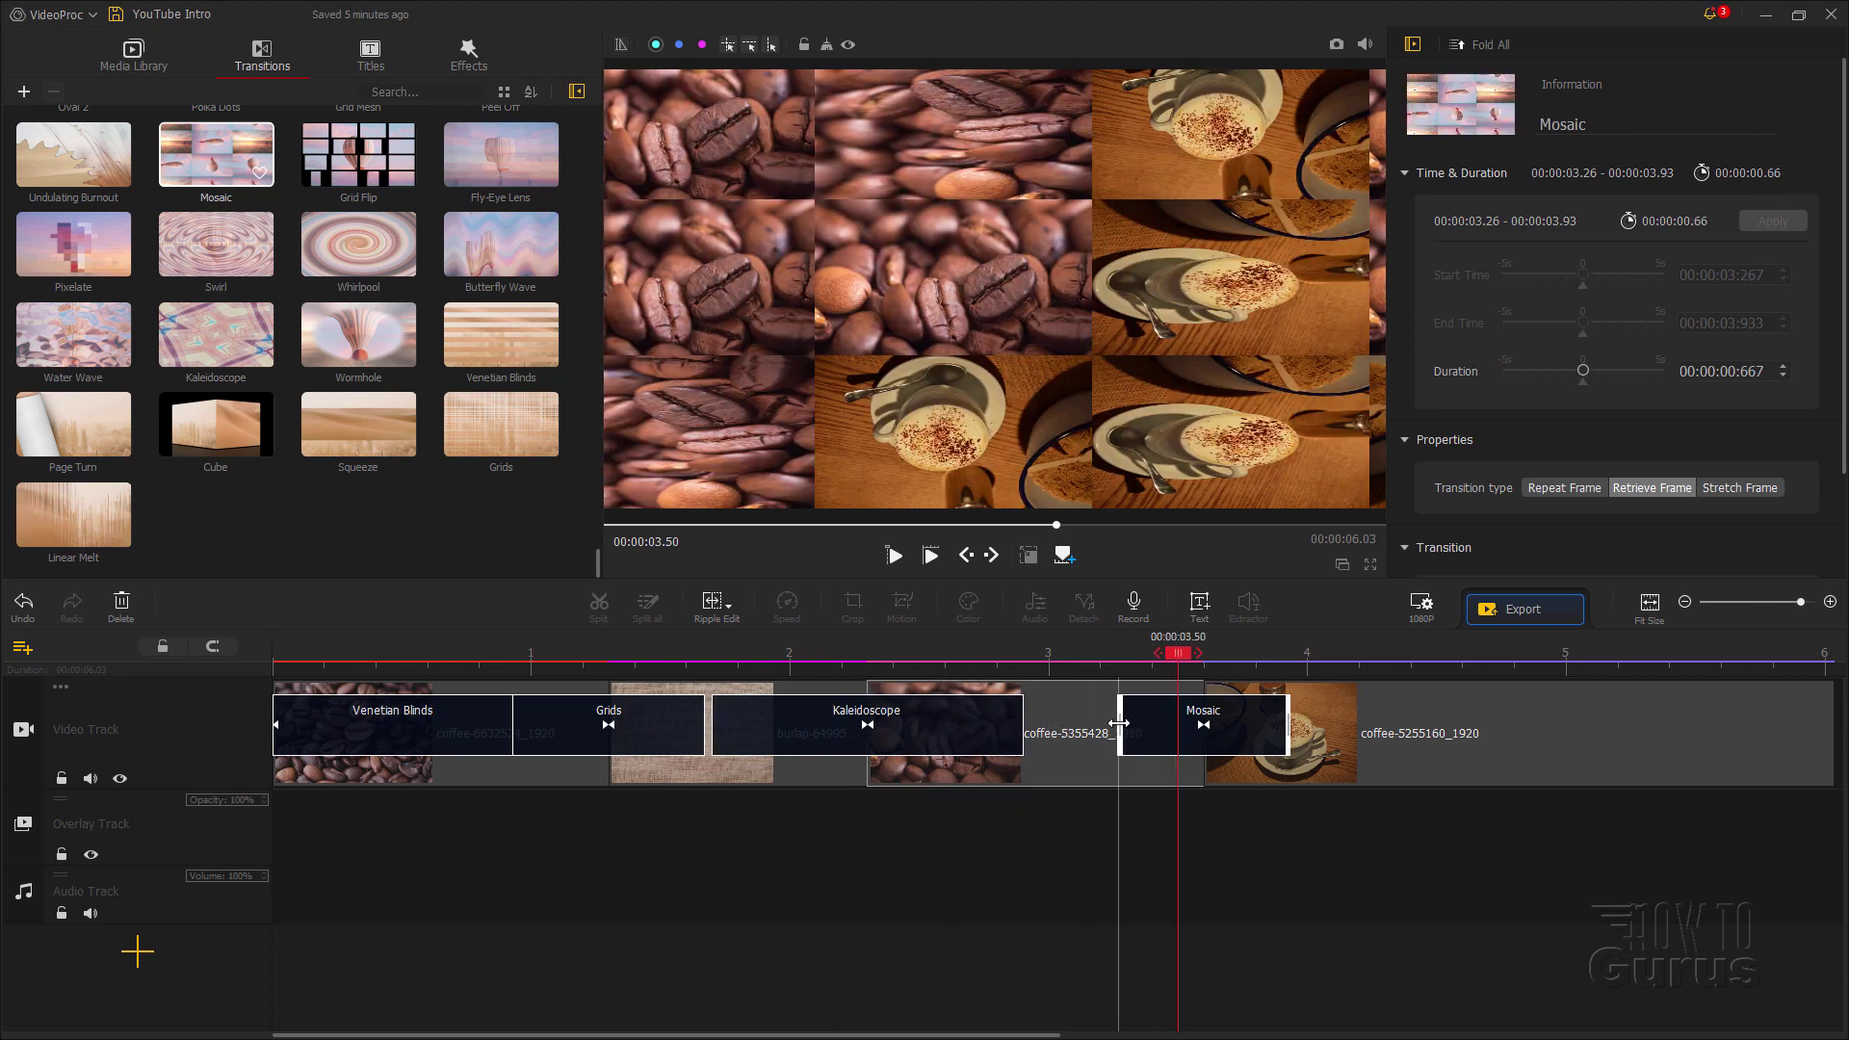
{"action": "left_click_drag", "start_coordinate": [1118, 723], "coordinate": [1022, 725]}
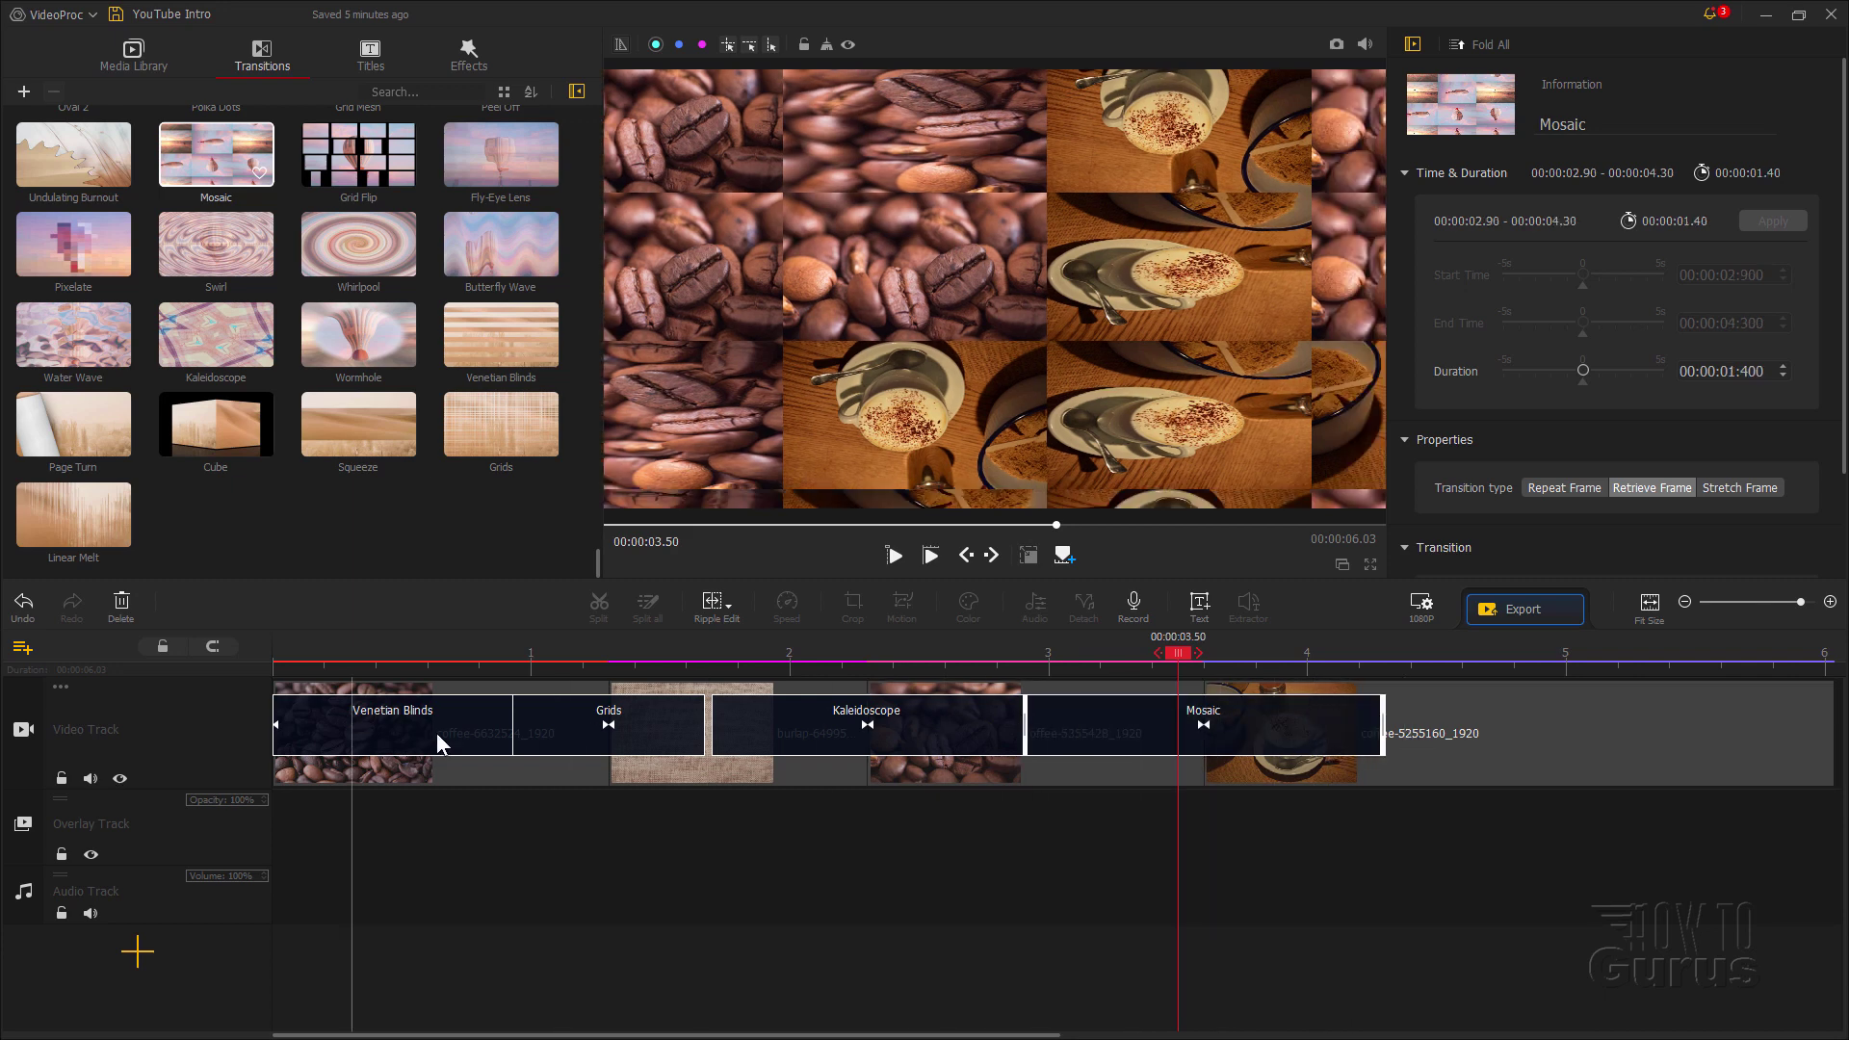
{"action": "left_click_drag", "start_coordinate": [881, 664], "coordinate": [559, 664]}
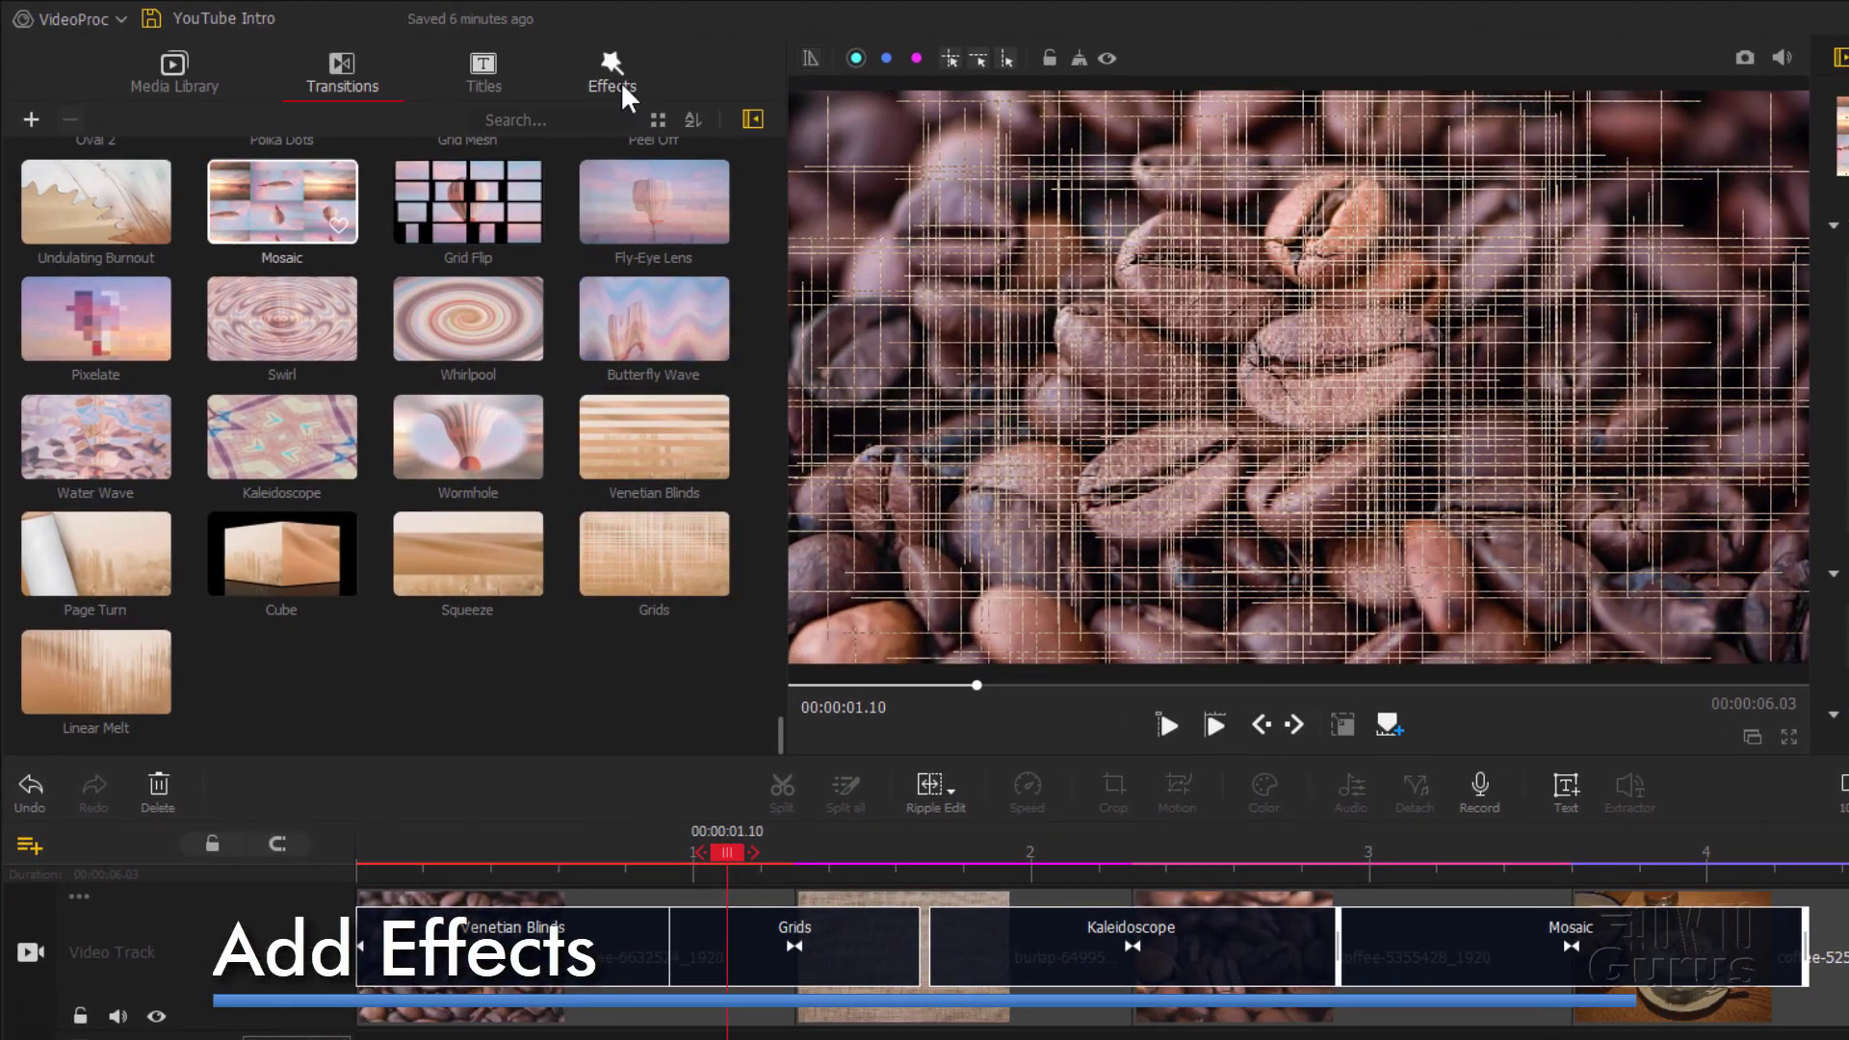
Step: Browse the filter effects and preview several of them, including Colorful Bubbles, Fire and Ghost
{"action": "left_click", "coordinate": [624, 92]}
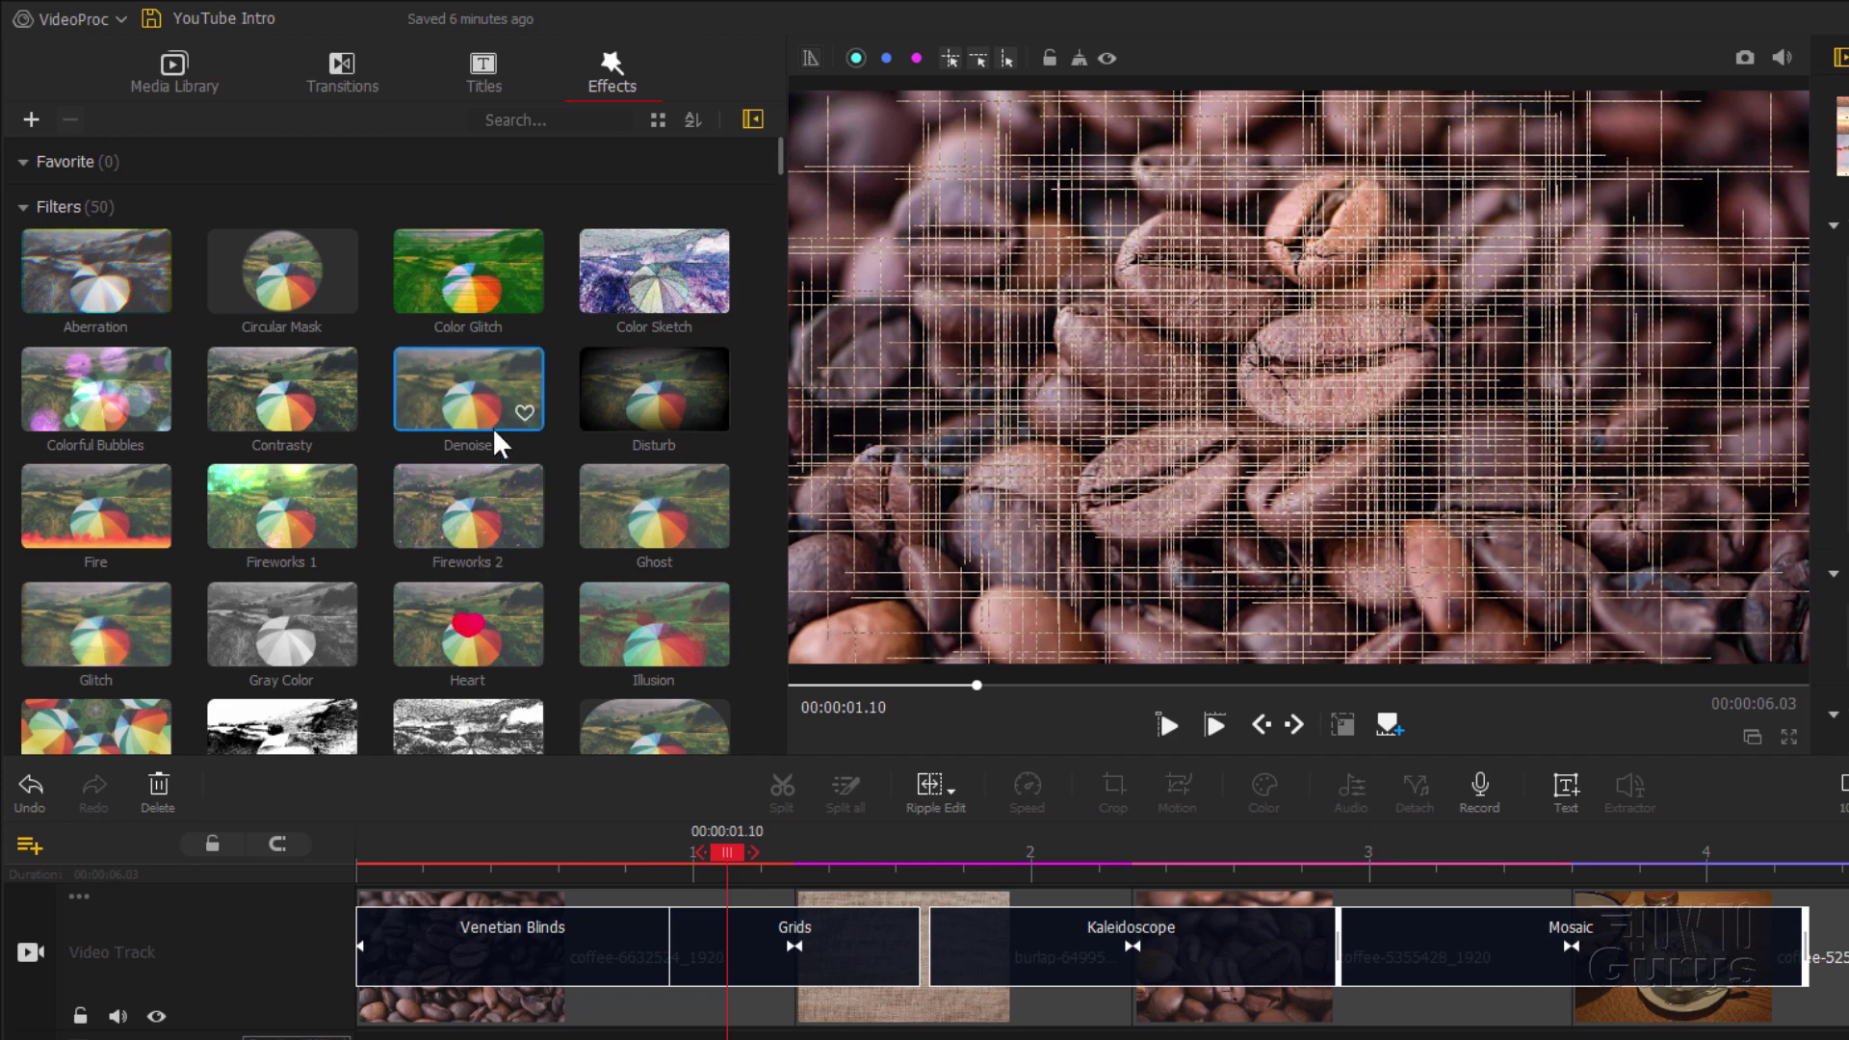
{"action": "left_click", "coordinate": [101, 416]}
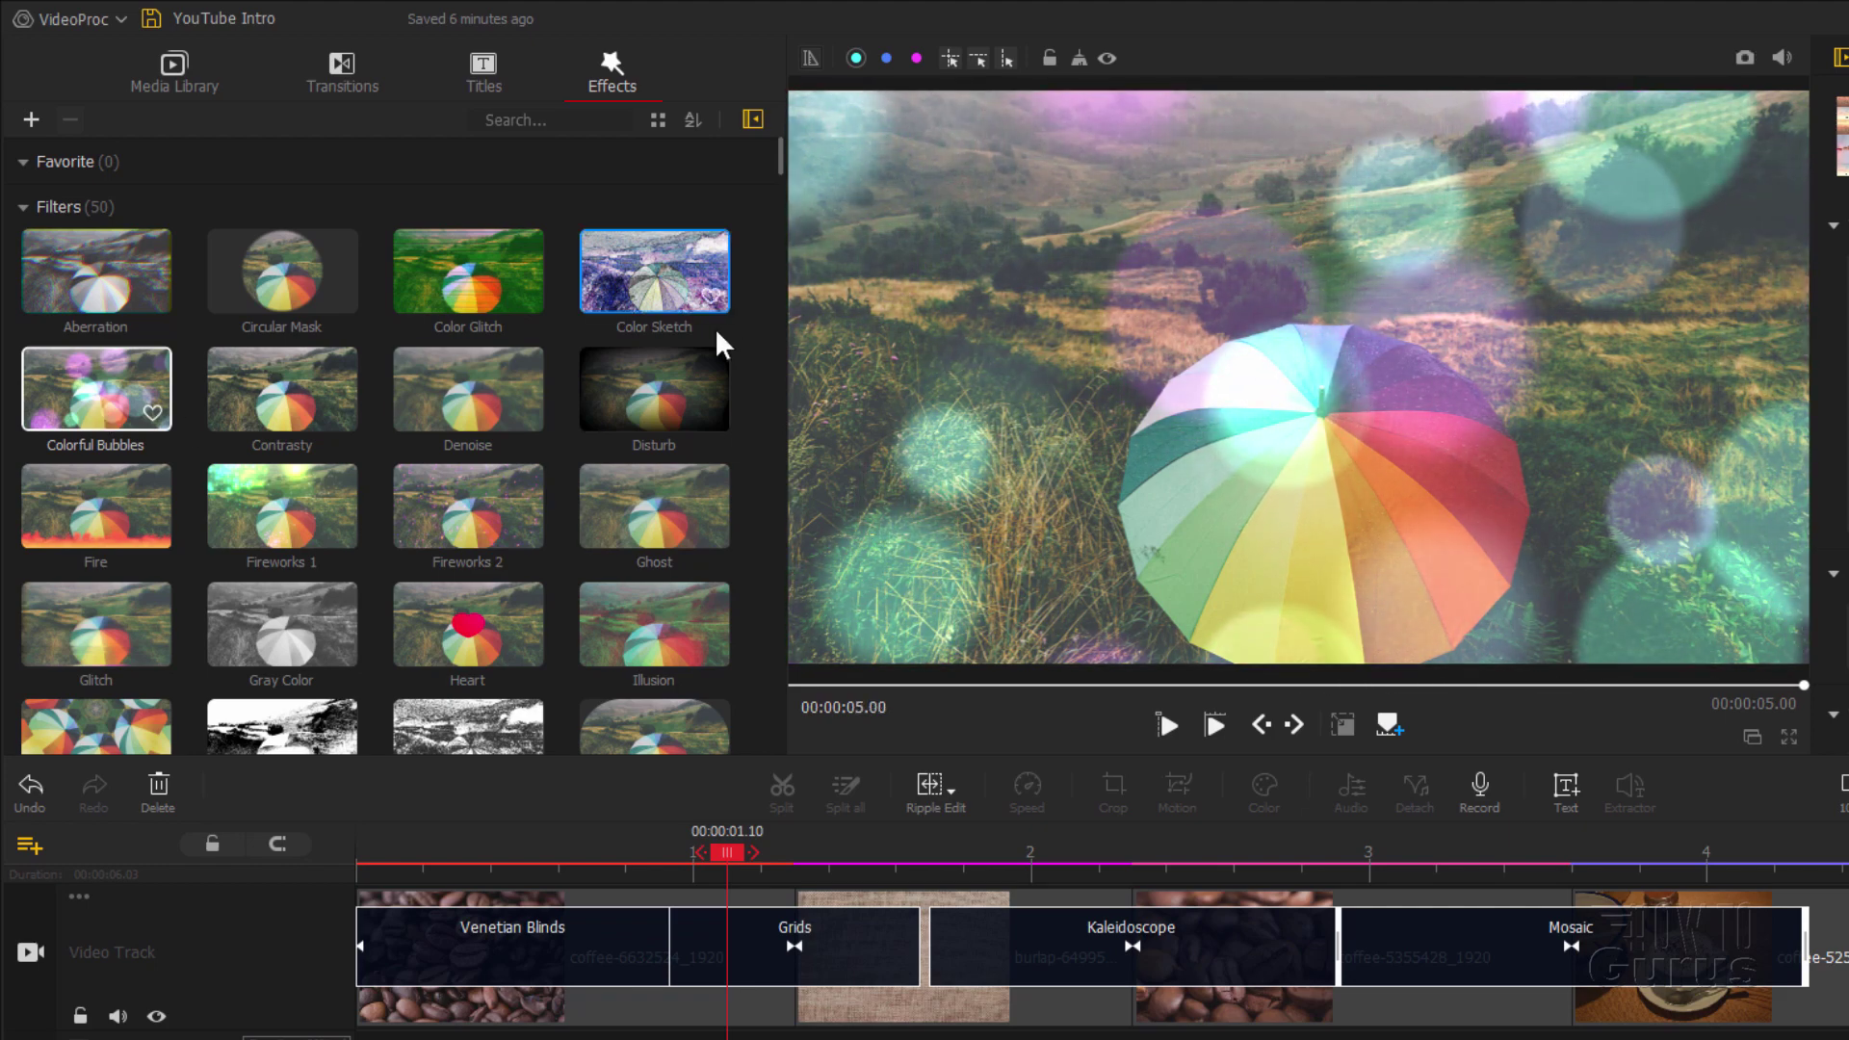
{"action": "left_click", "coordinate": [110, 537]}
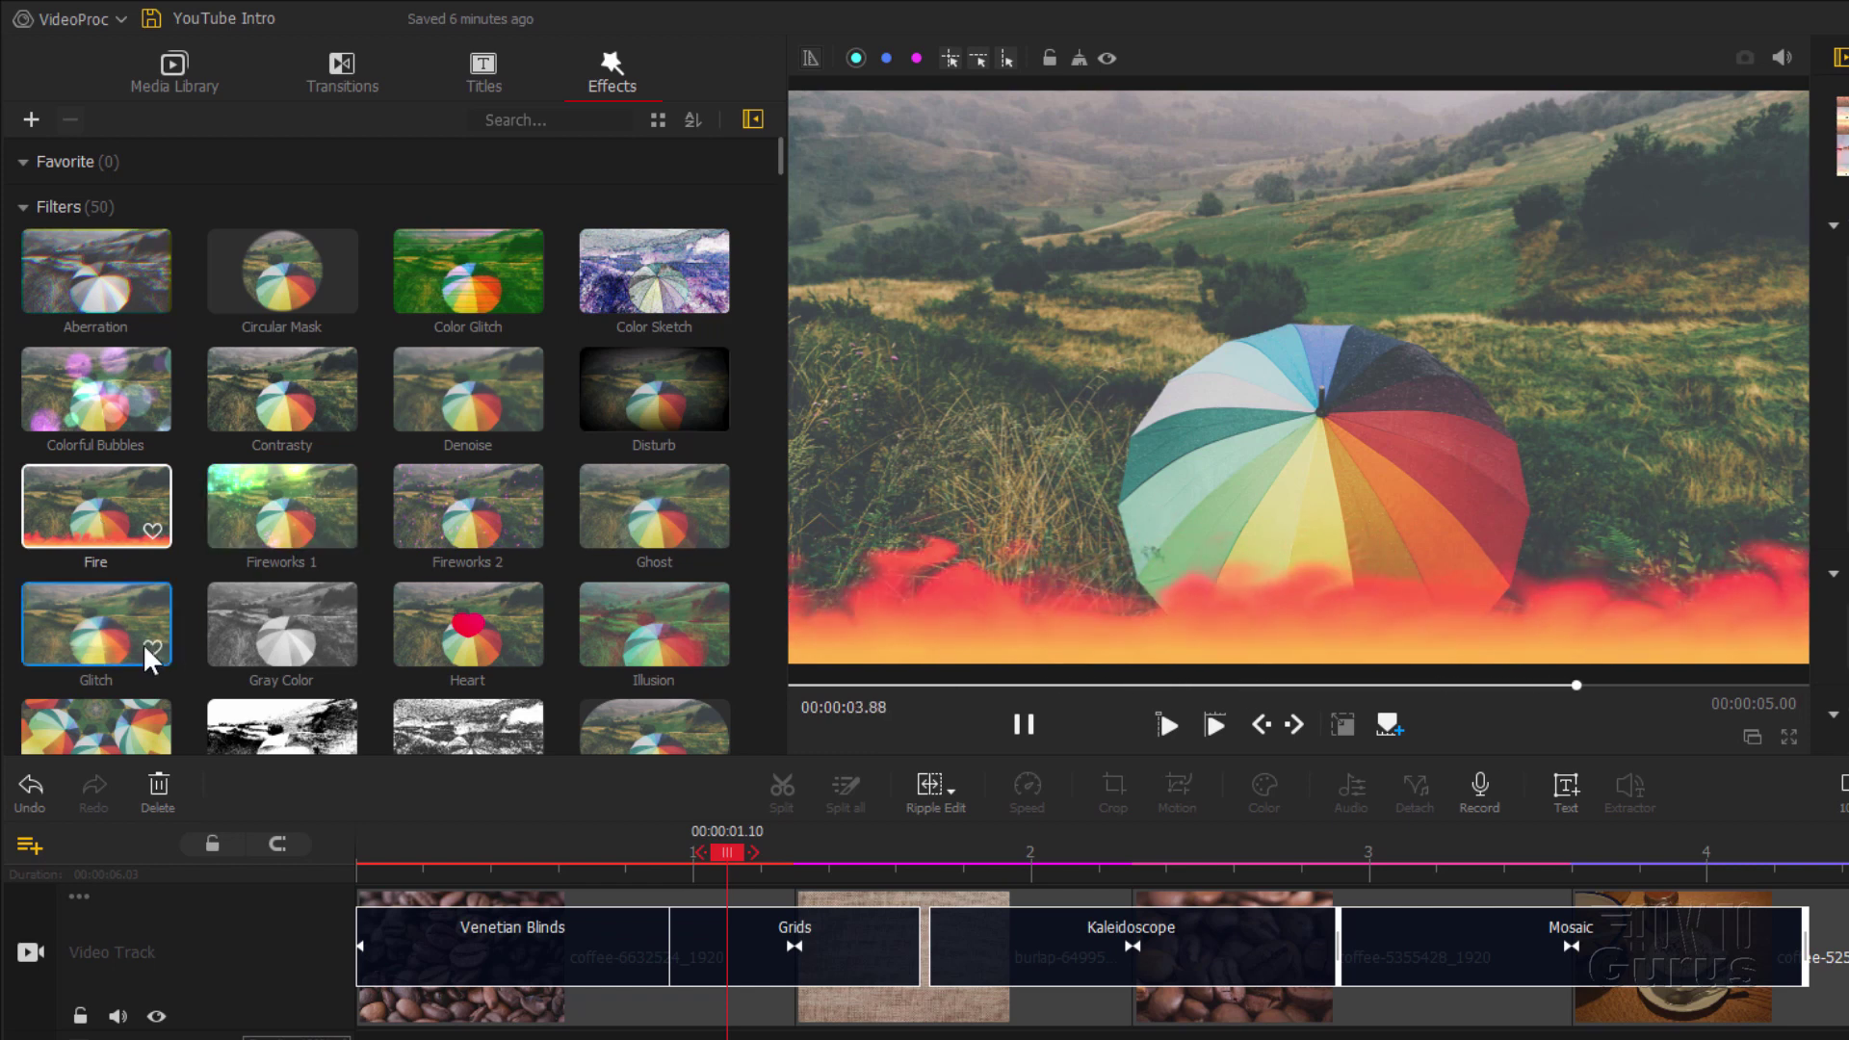
{"action": "mouse_move", "coordinate": [776, 174]}
{"action": "left_mouse_down"}
{"action": "mouse_move", "coordinate": [747, 478]}
{"action": "mouse_move", "coordinate": [780, 549]}
{"action": "mouse_move", "coordinate": [784, 364]}
{"action": "mouse_move", "coordinate": [754, 332]}
{"action": "left_mouse_up"}
{"action": "left_click", "coordinate": [95, 531]}
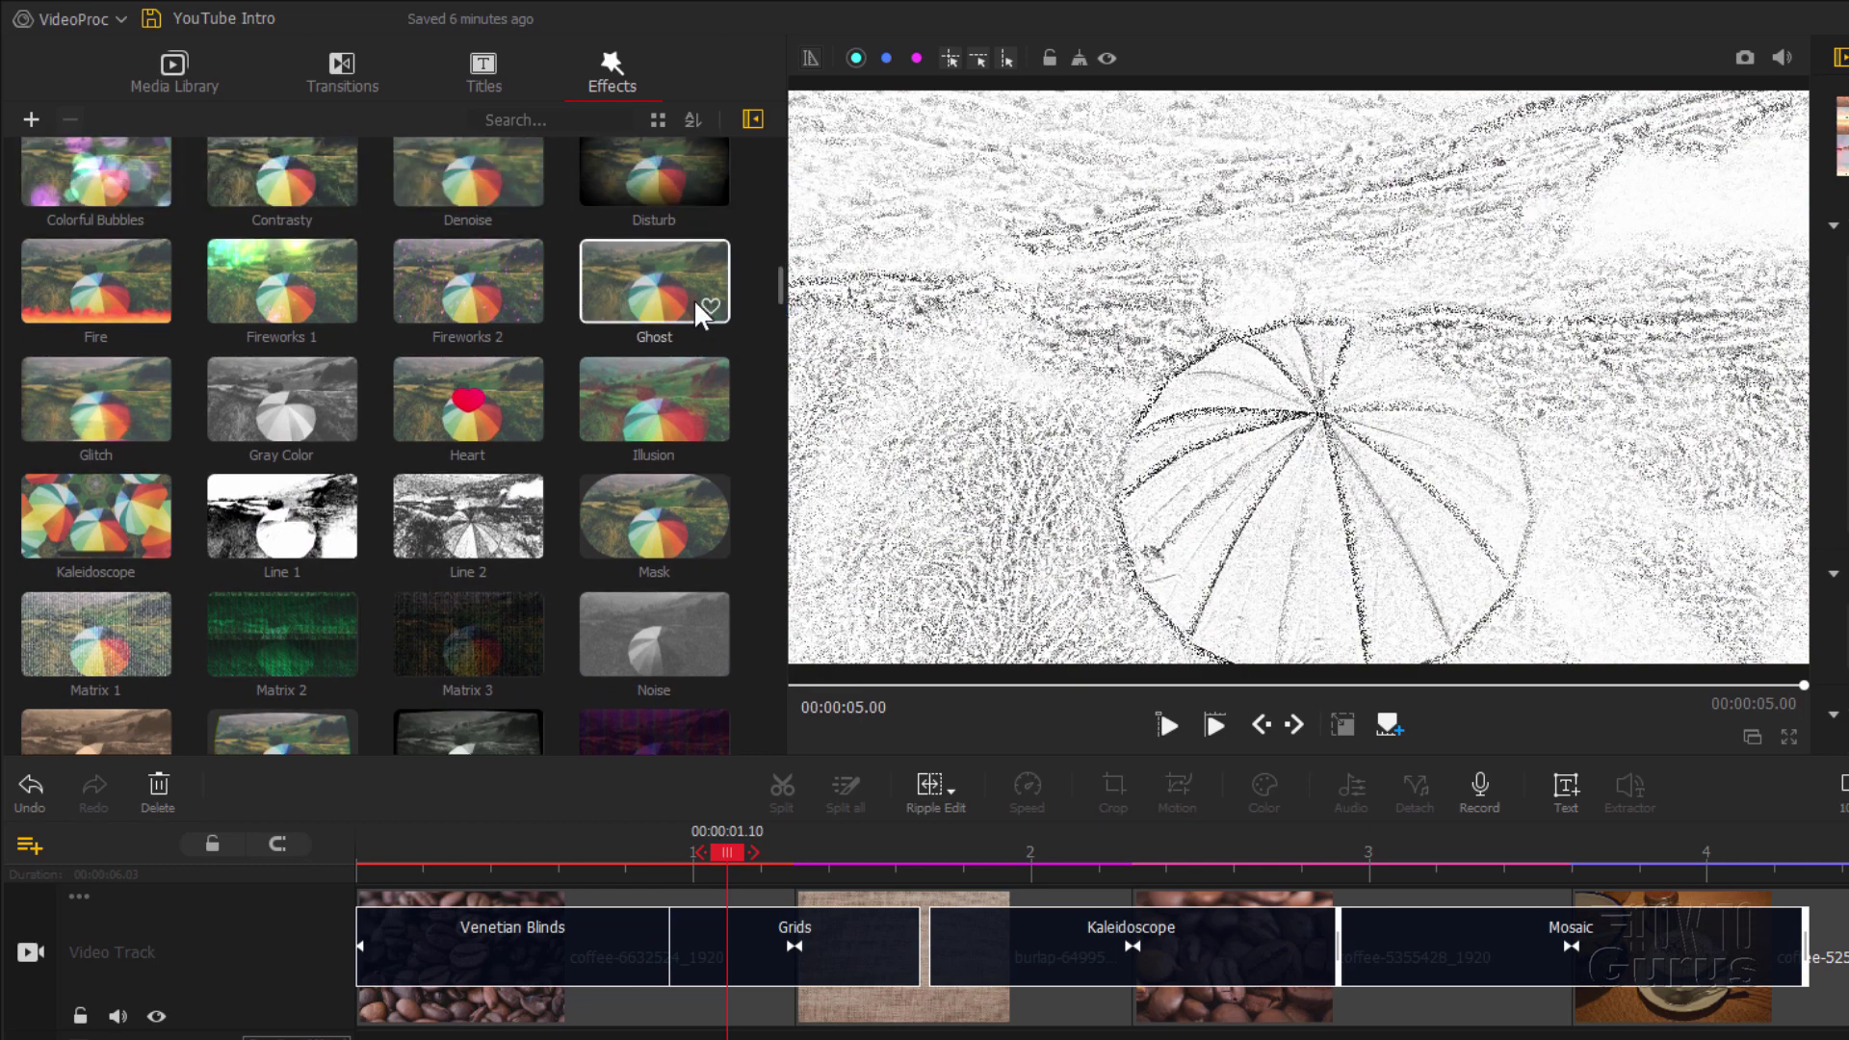
{"action": "left_click", "coordinate": [635, 308]}
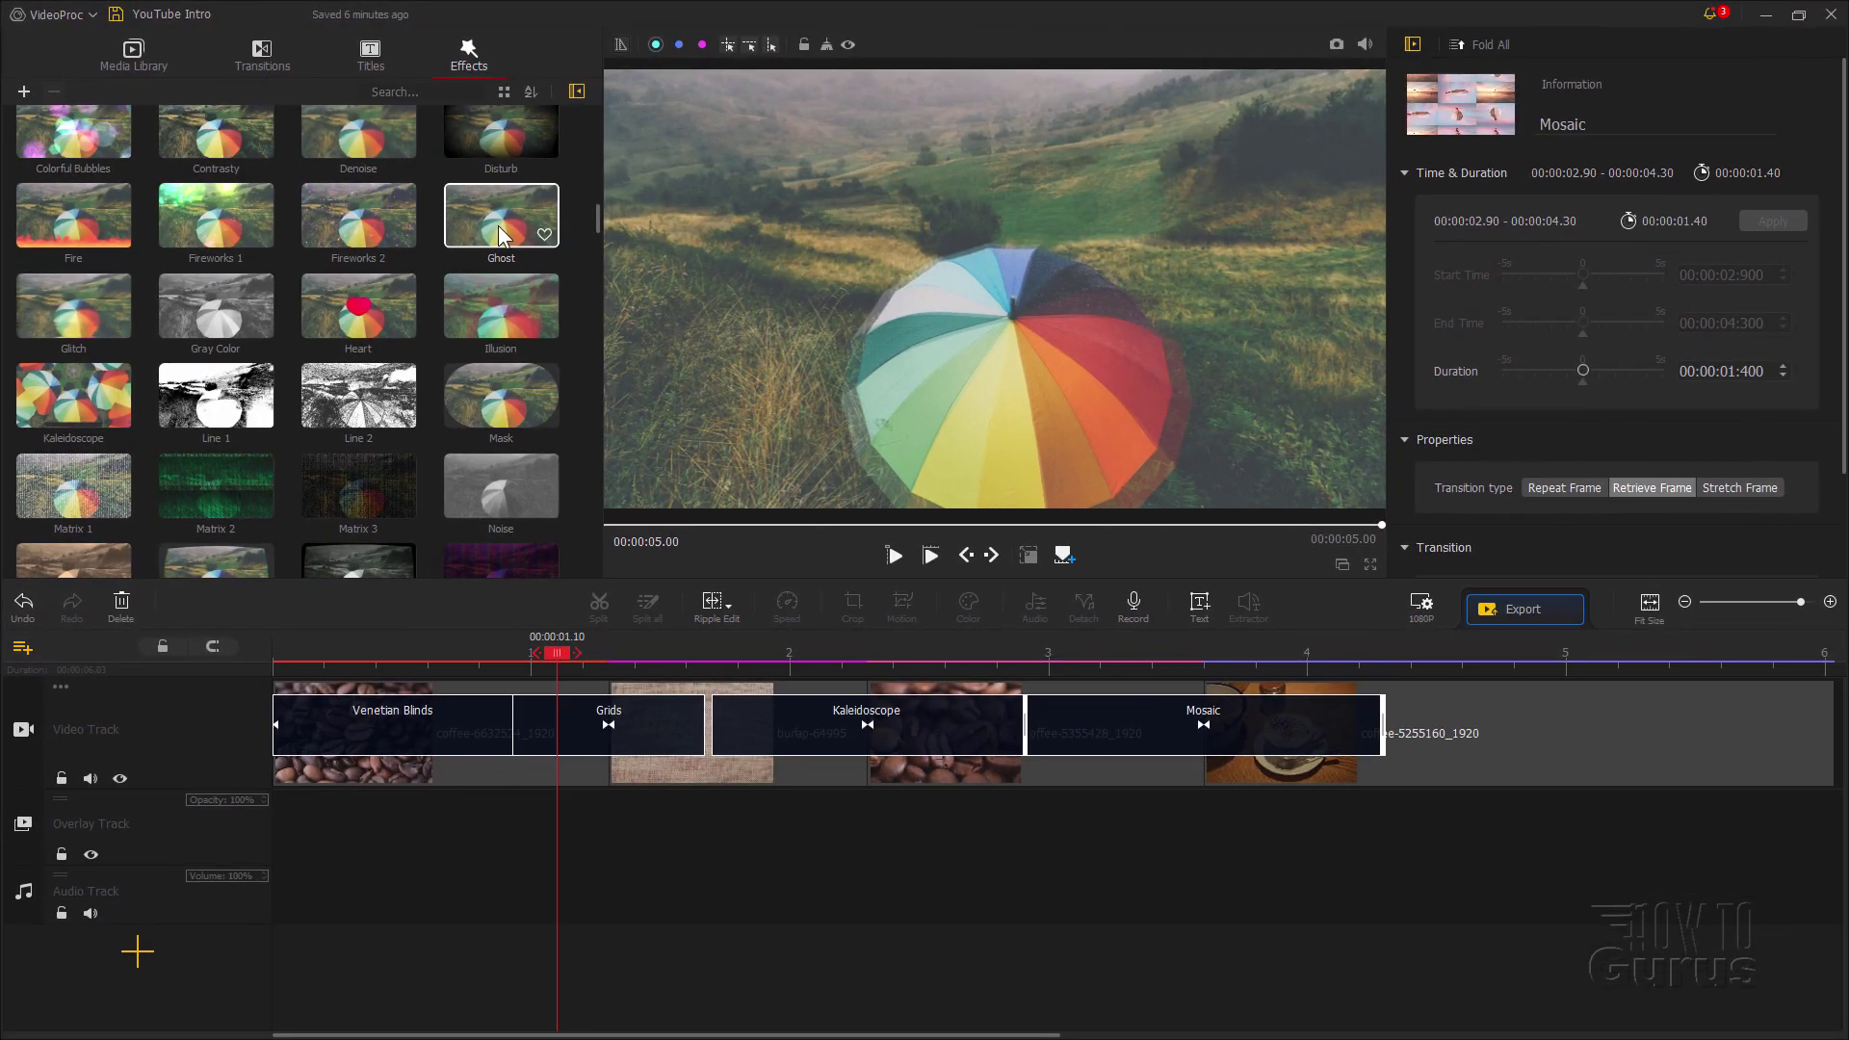
Step: Add the Ghost effect to the effect track, starting at 0 seconds, and play the project from the beginning
{"action": "left_click_drag", "start_coordinate": [654, 401], "coordinate": [651, 475]}
{"action": "left_click_drag", "start_coordinate": [499, 365], "coordinate": [376, 777]}
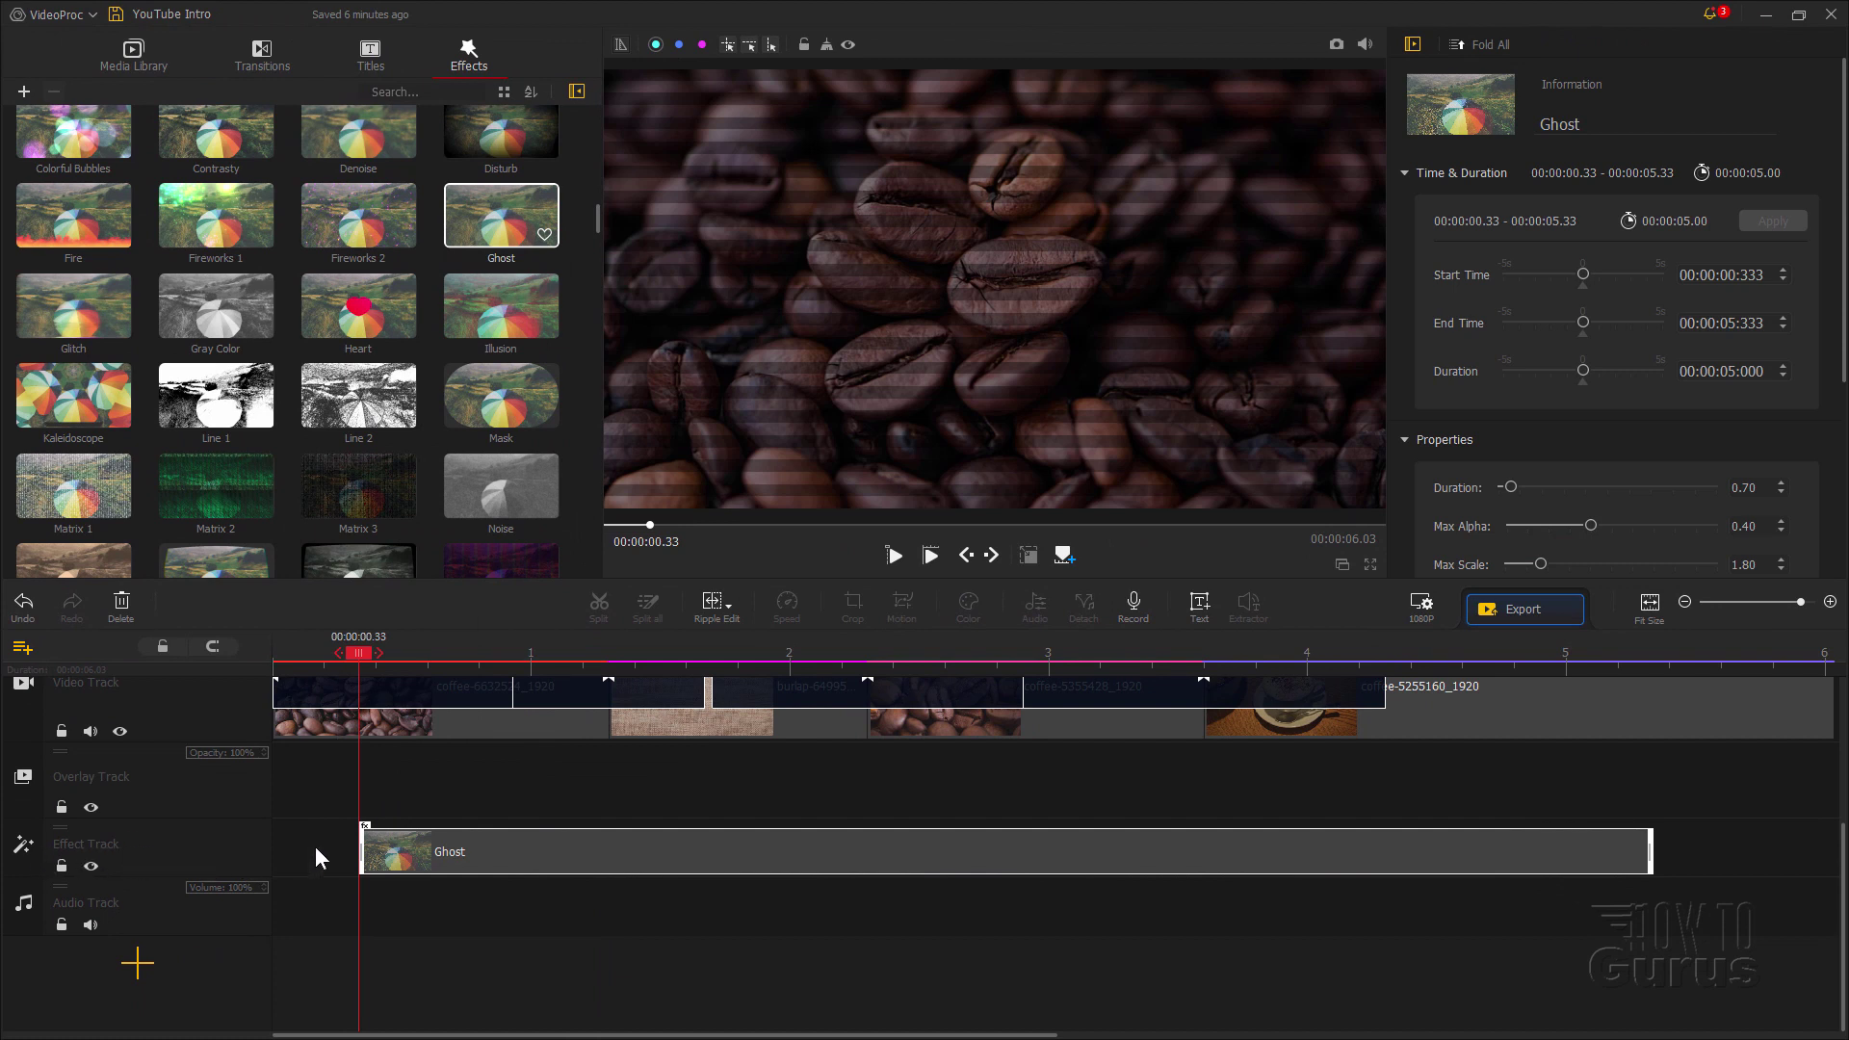
{"action": "left_click_drag", "start_coordinate": [538, 856], "coordinate": [418, 795]}
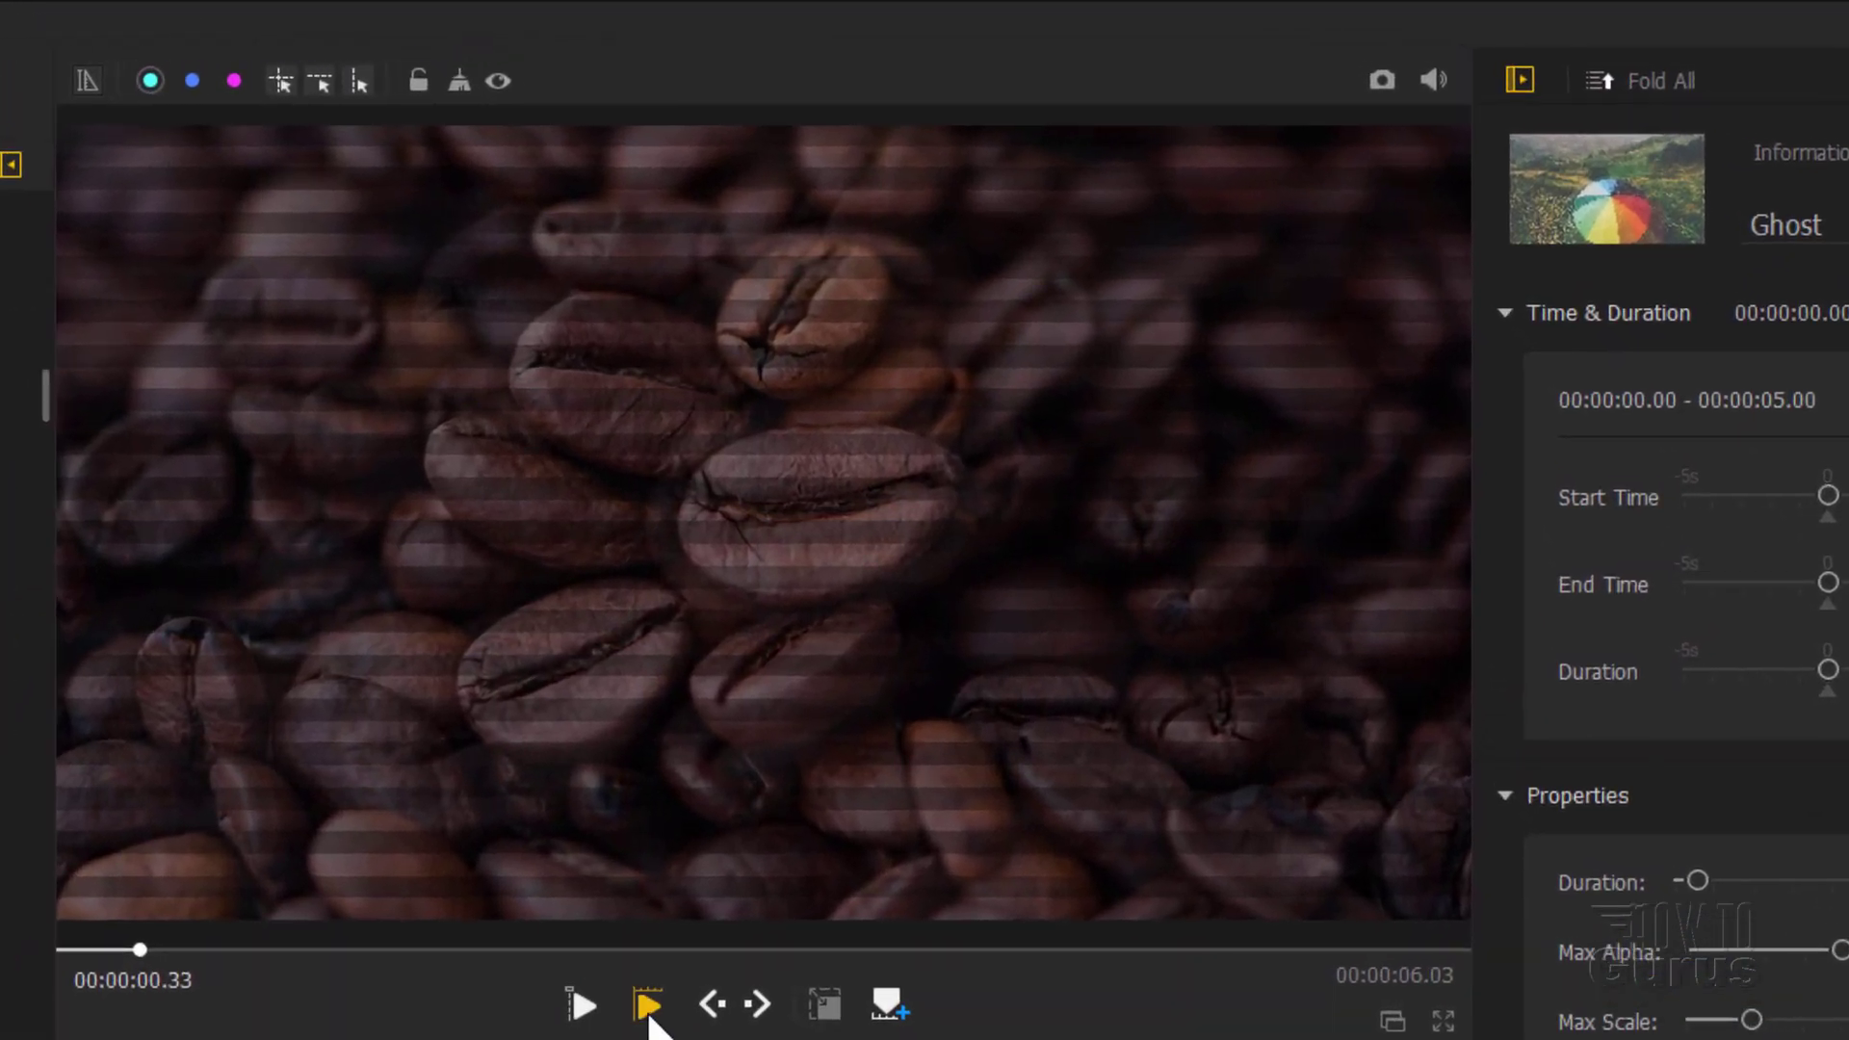
{"action": "left_click", "coordinate": [648, 1008]}
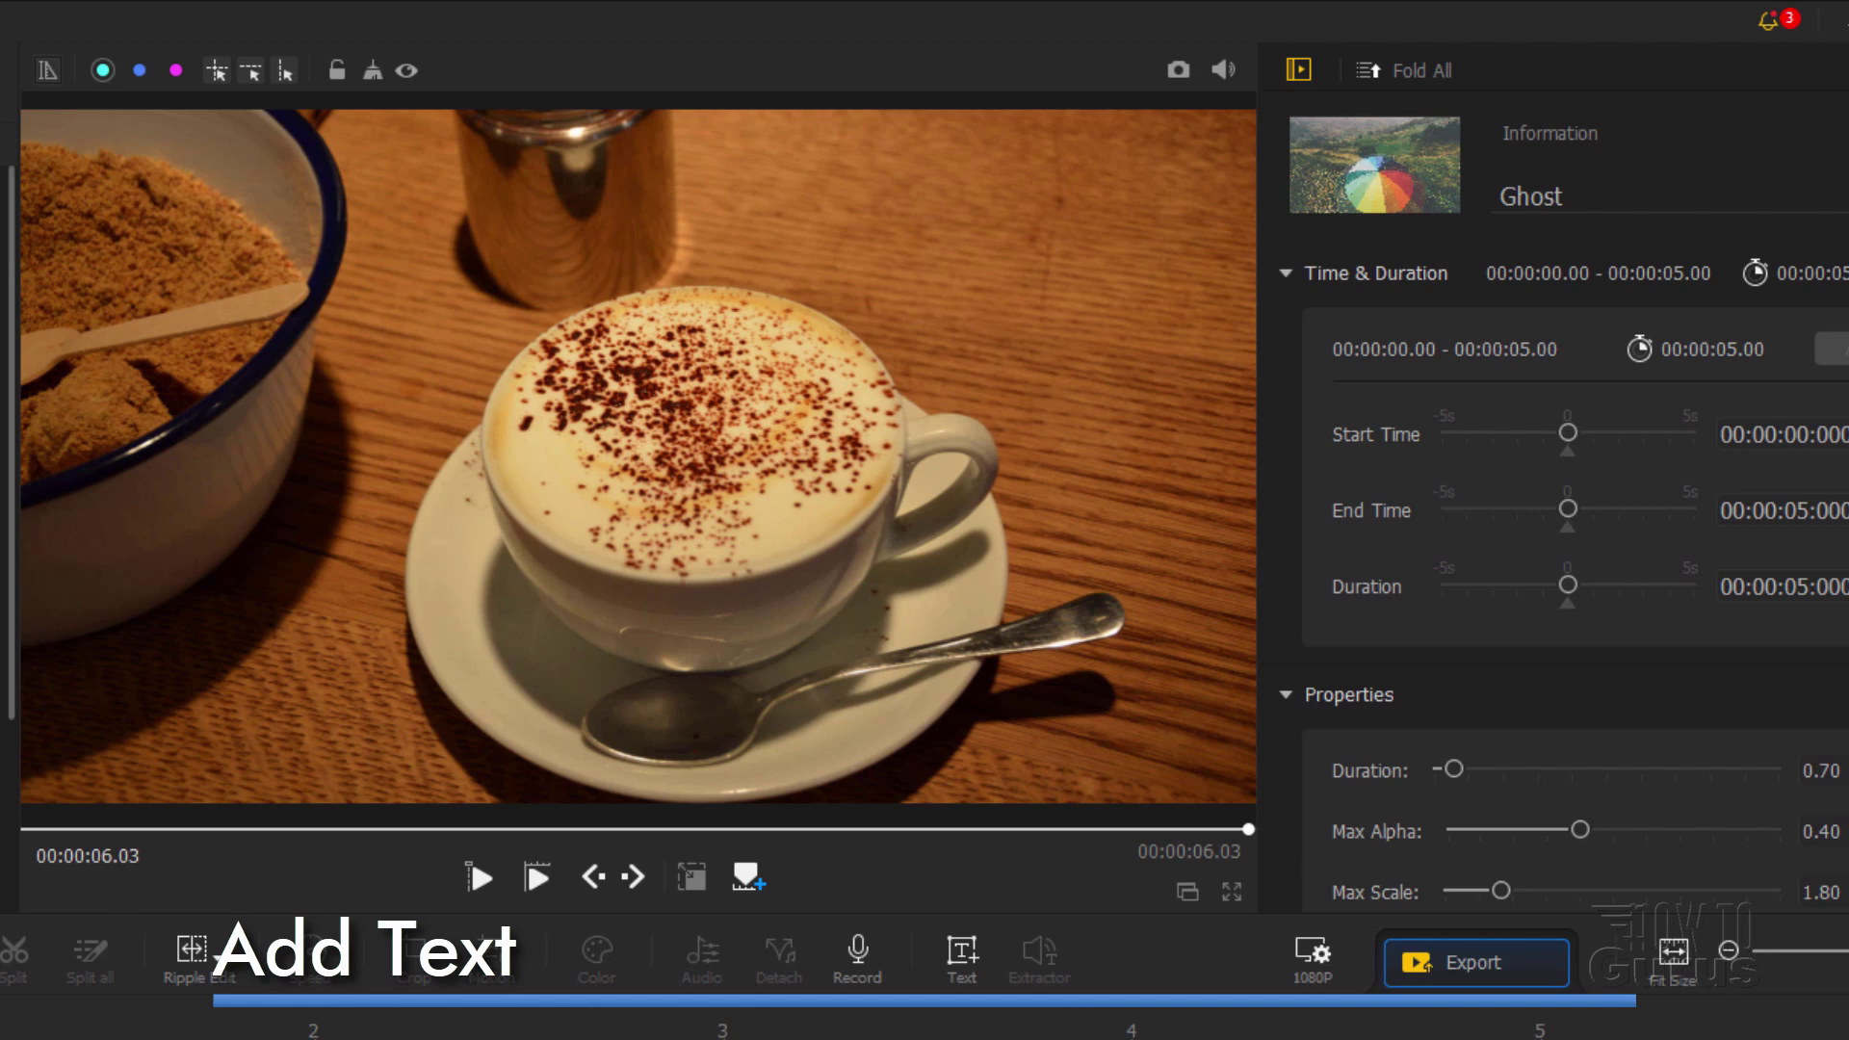
Step: Add a text element at the end of the video reading "A Good Day" and "Begins With..." on two lines
{"action": "left_click", "coordinate": [959, 953]}
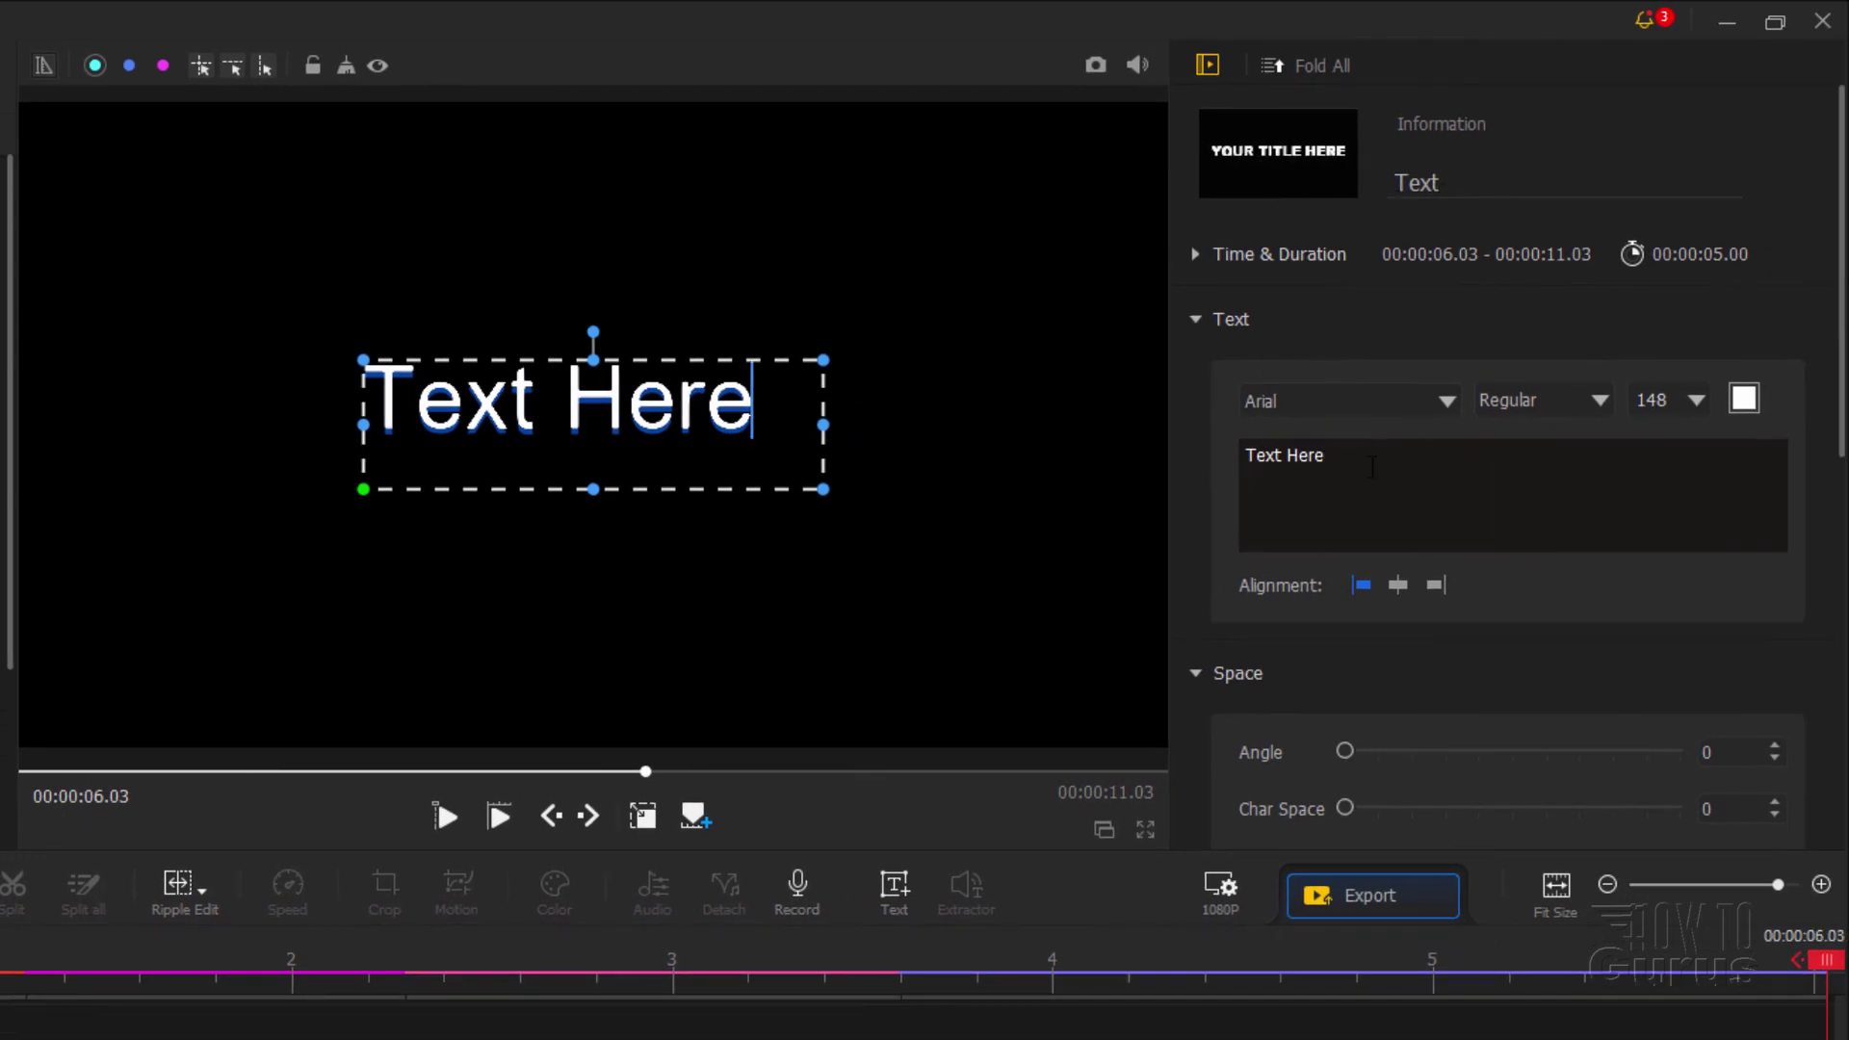
{"action": "left_click_drag", "start_coordinate": [1339, 450], "coordinate": [1234, 454]}
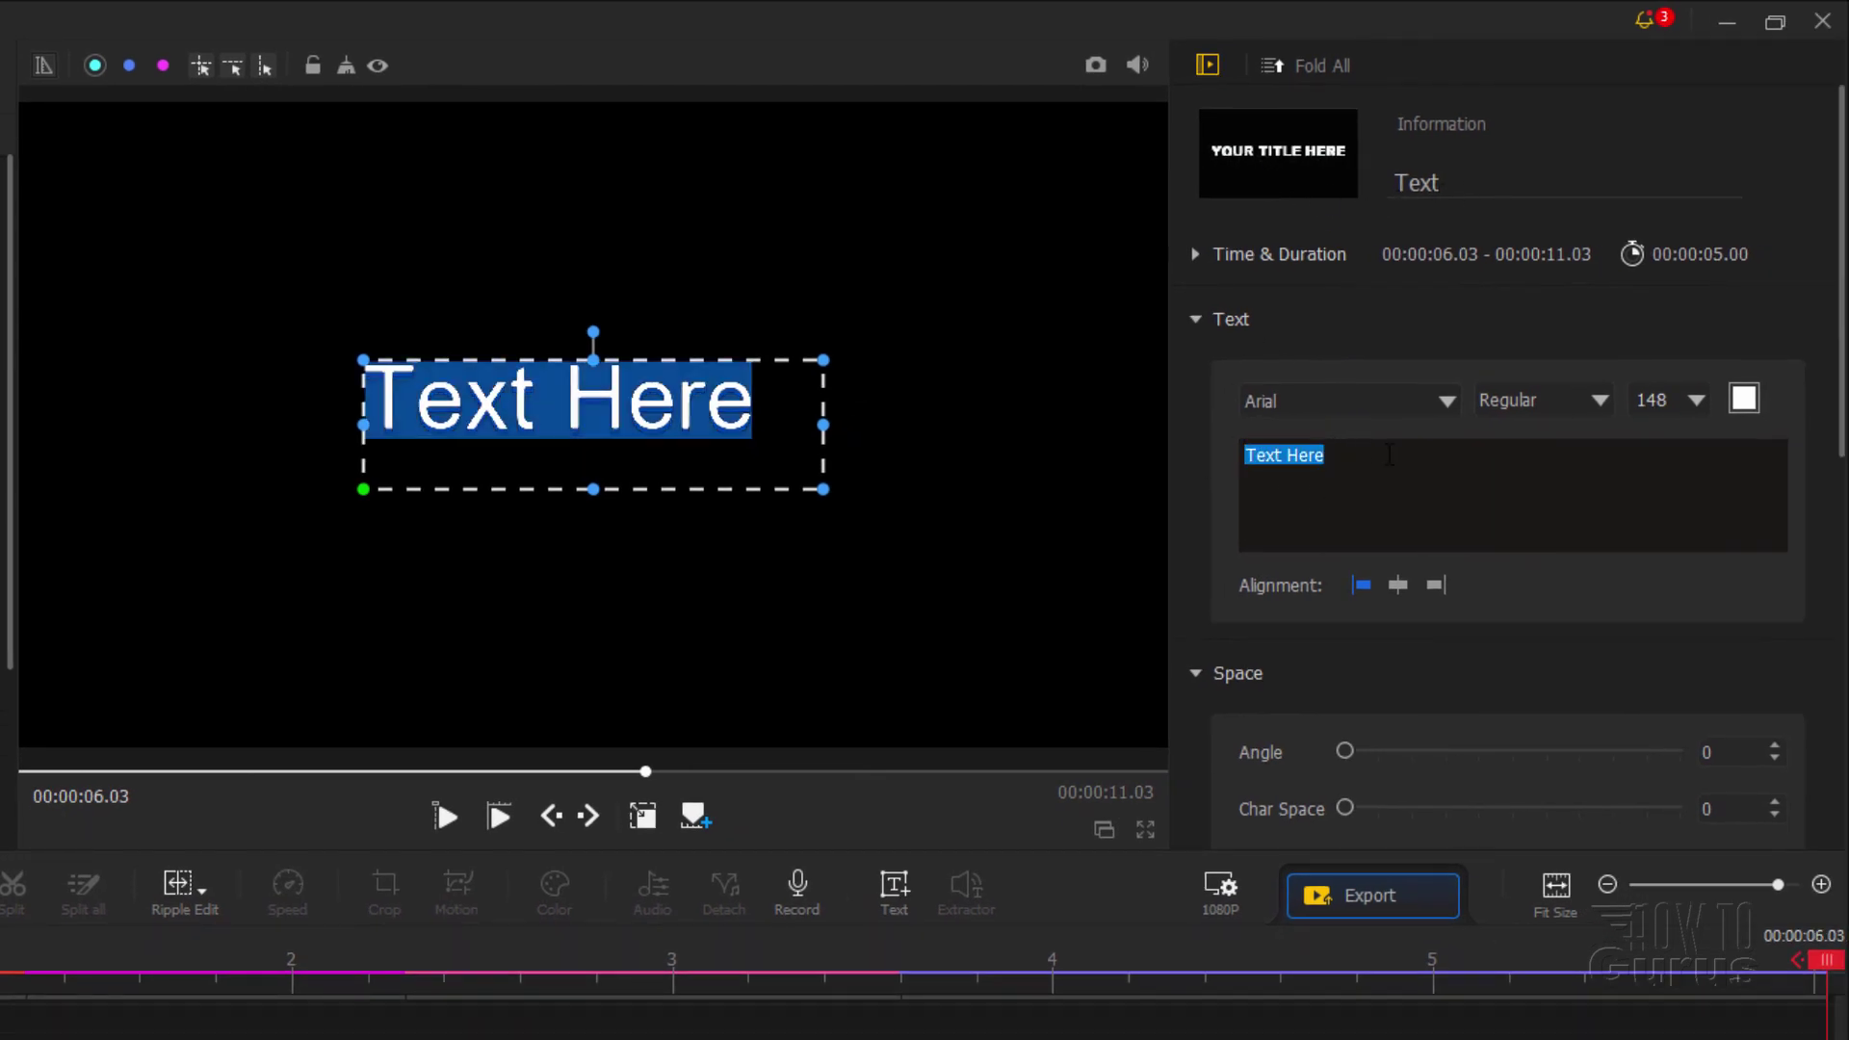
{"action": "type", "text": "A"}
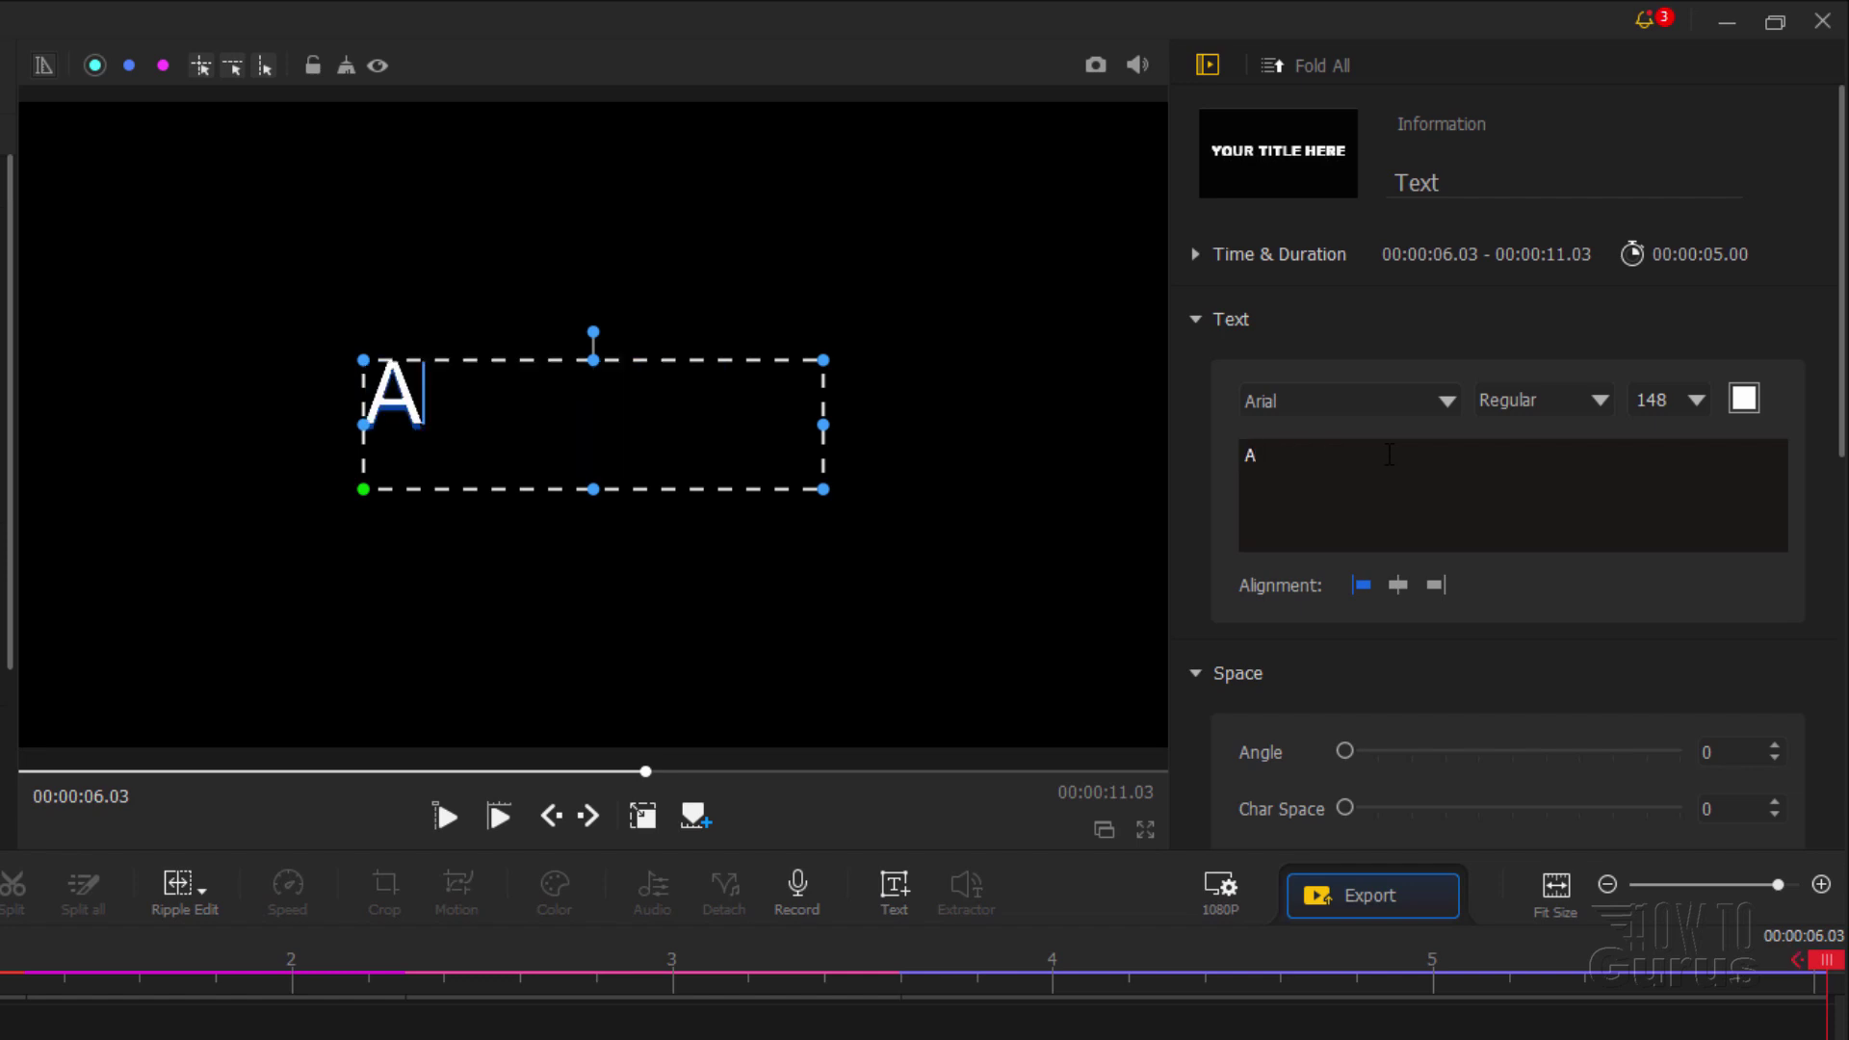
{"action": "type", "text": " Good Day"}
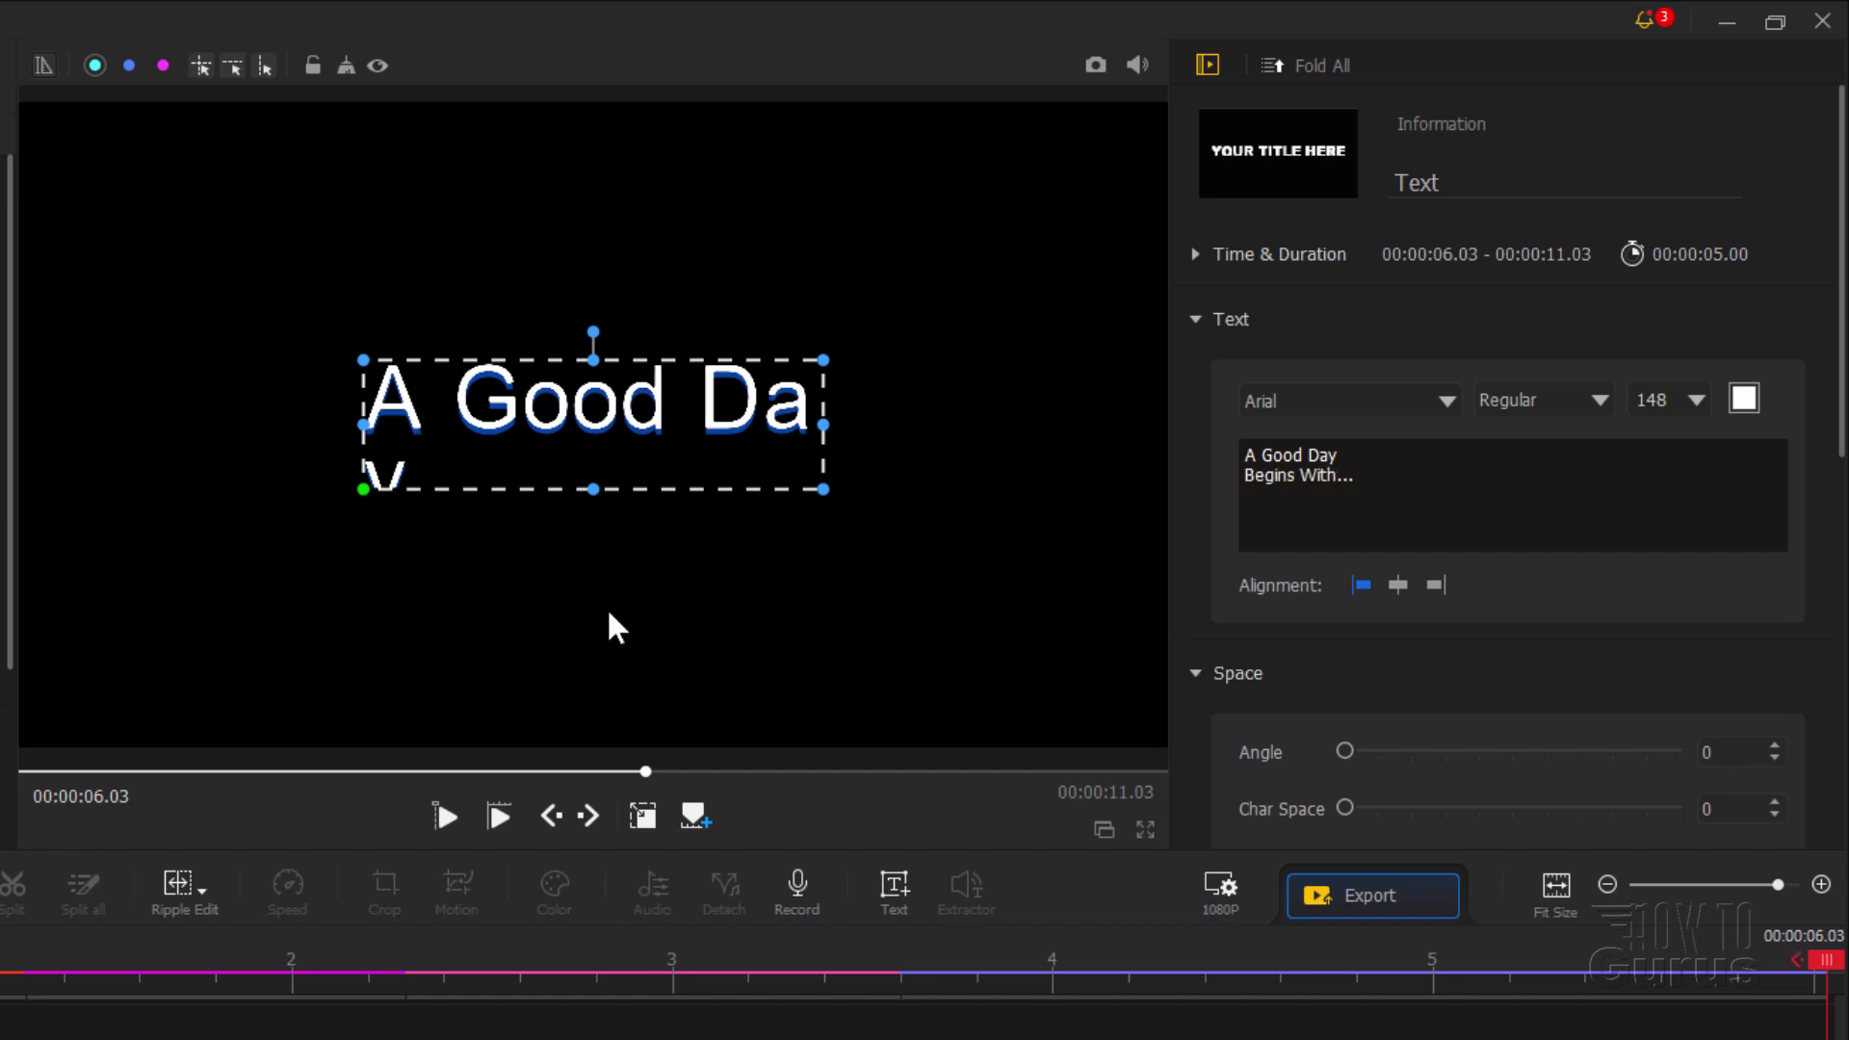
Step: Enlarge the text box until both lines fit, center-align the text, and move the box to the middle of the frame
{"action": "left_click_drag", "start_coordinate": [824, 491], "coordinate": [1006, 604]}
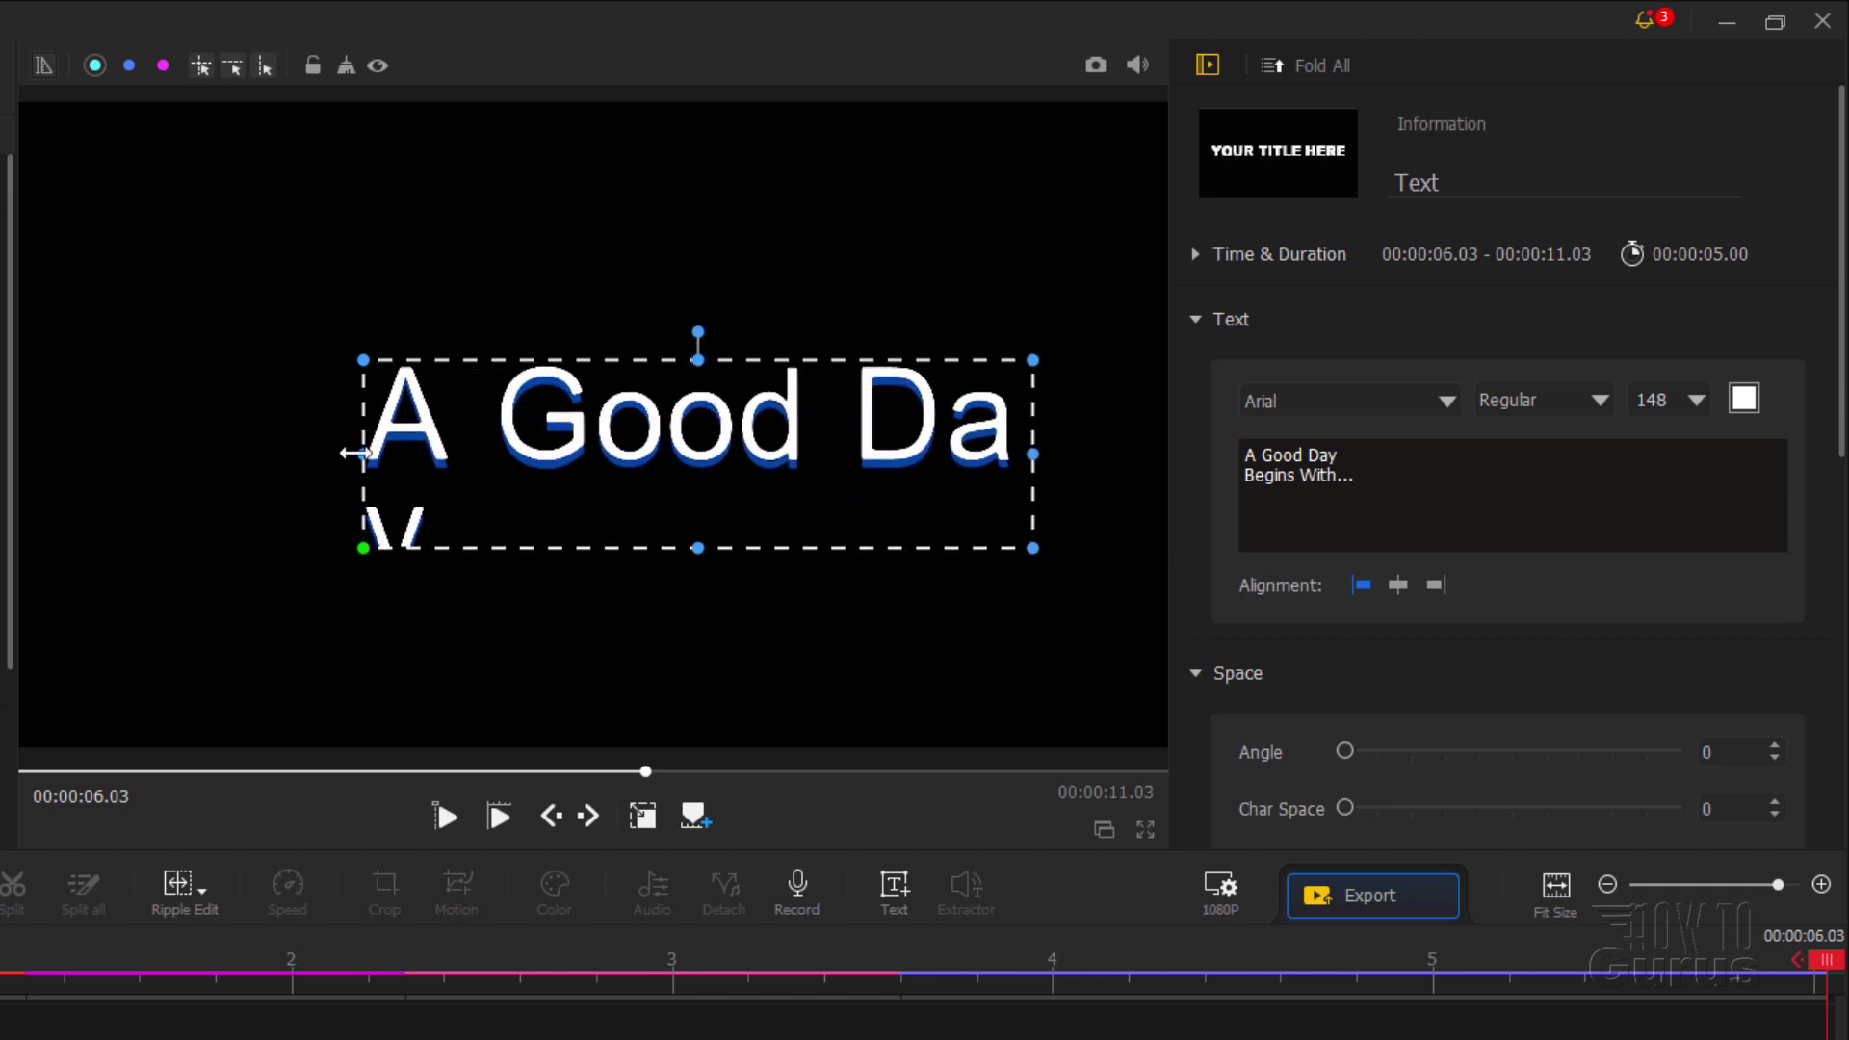
{"action": "left_click_drag", "start_coordinate": [363, 454], "coordinate": [109, 450]}
{"action": "left_click_drag", "start_coordinate": [571, 548], "coordinate": [585, 630]}
{"action": "mouse_move", "coordinate": [573, 364]}
{"action": "left_mouse_down"}
{"action": "mouse_move", "coordinate": [571, 332]}
{"action": "mouse_move", "coordinate": [572, 358]}
{"action": "left_mouse_up"}
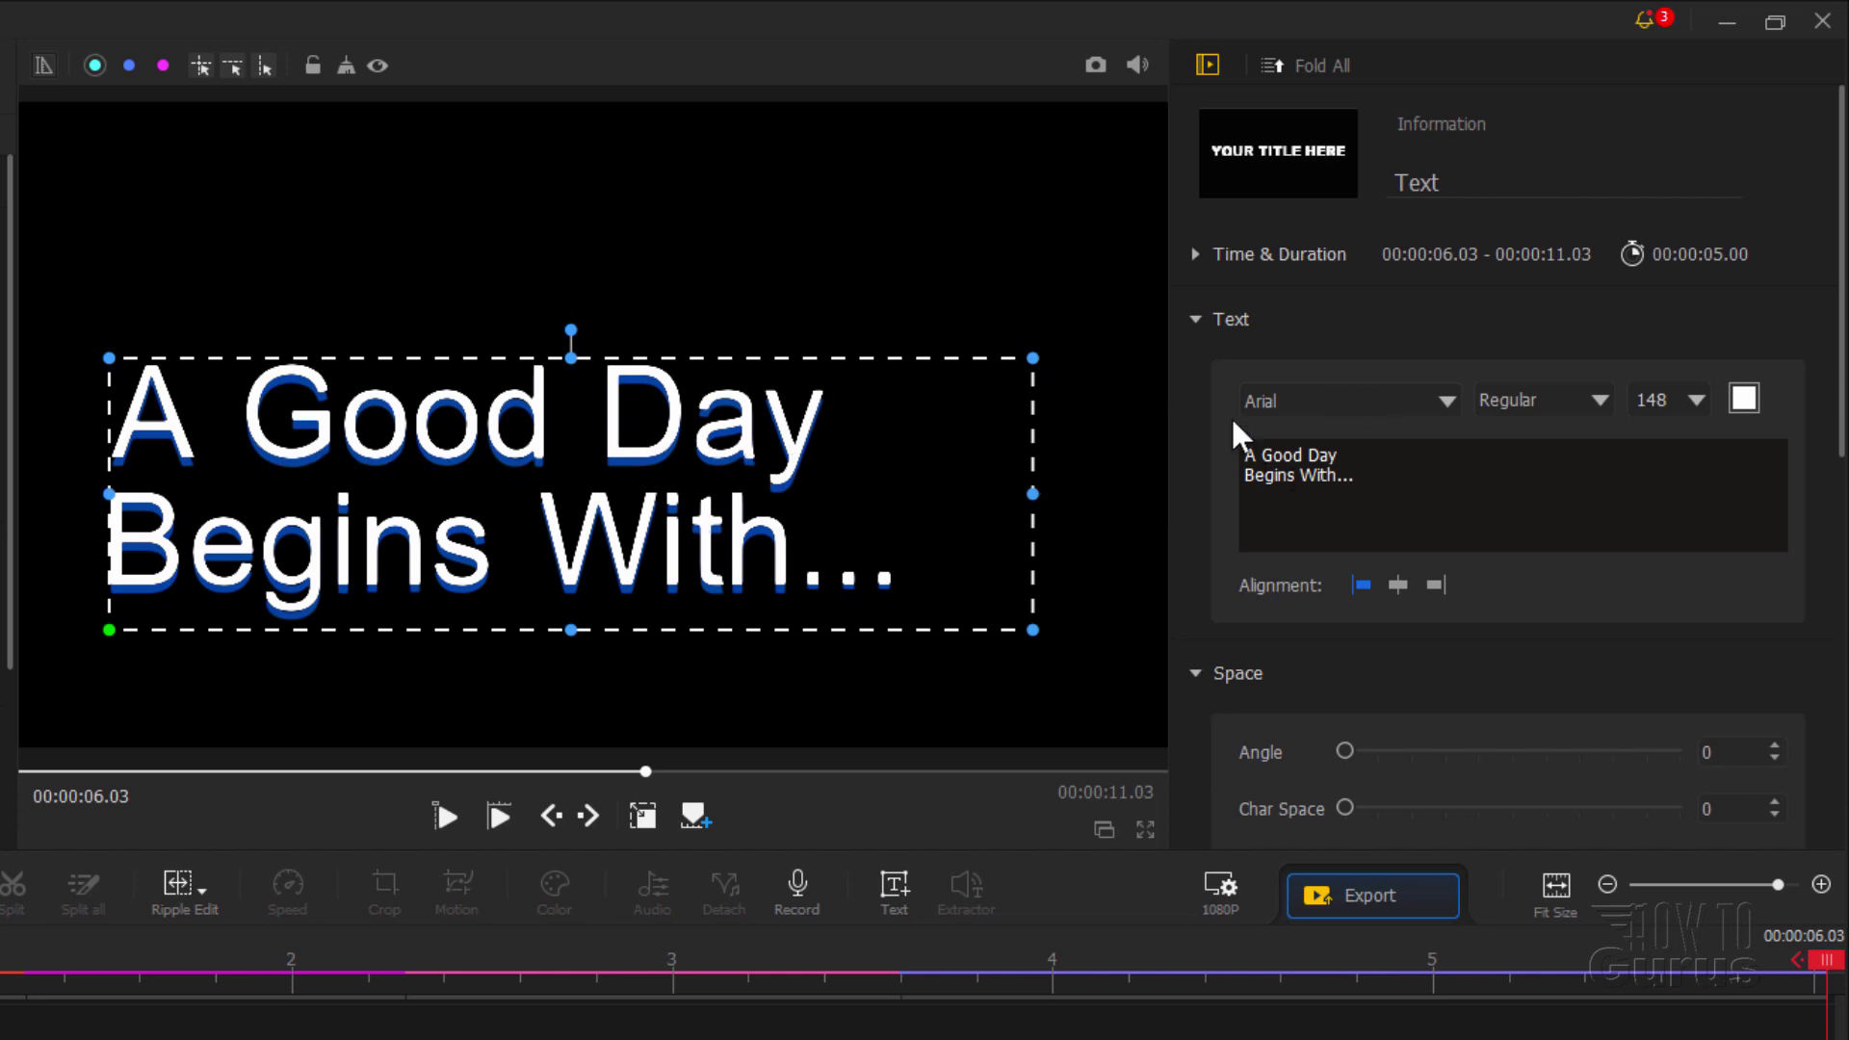
{"action": "left_click", "coordinate": [1398, 585]}
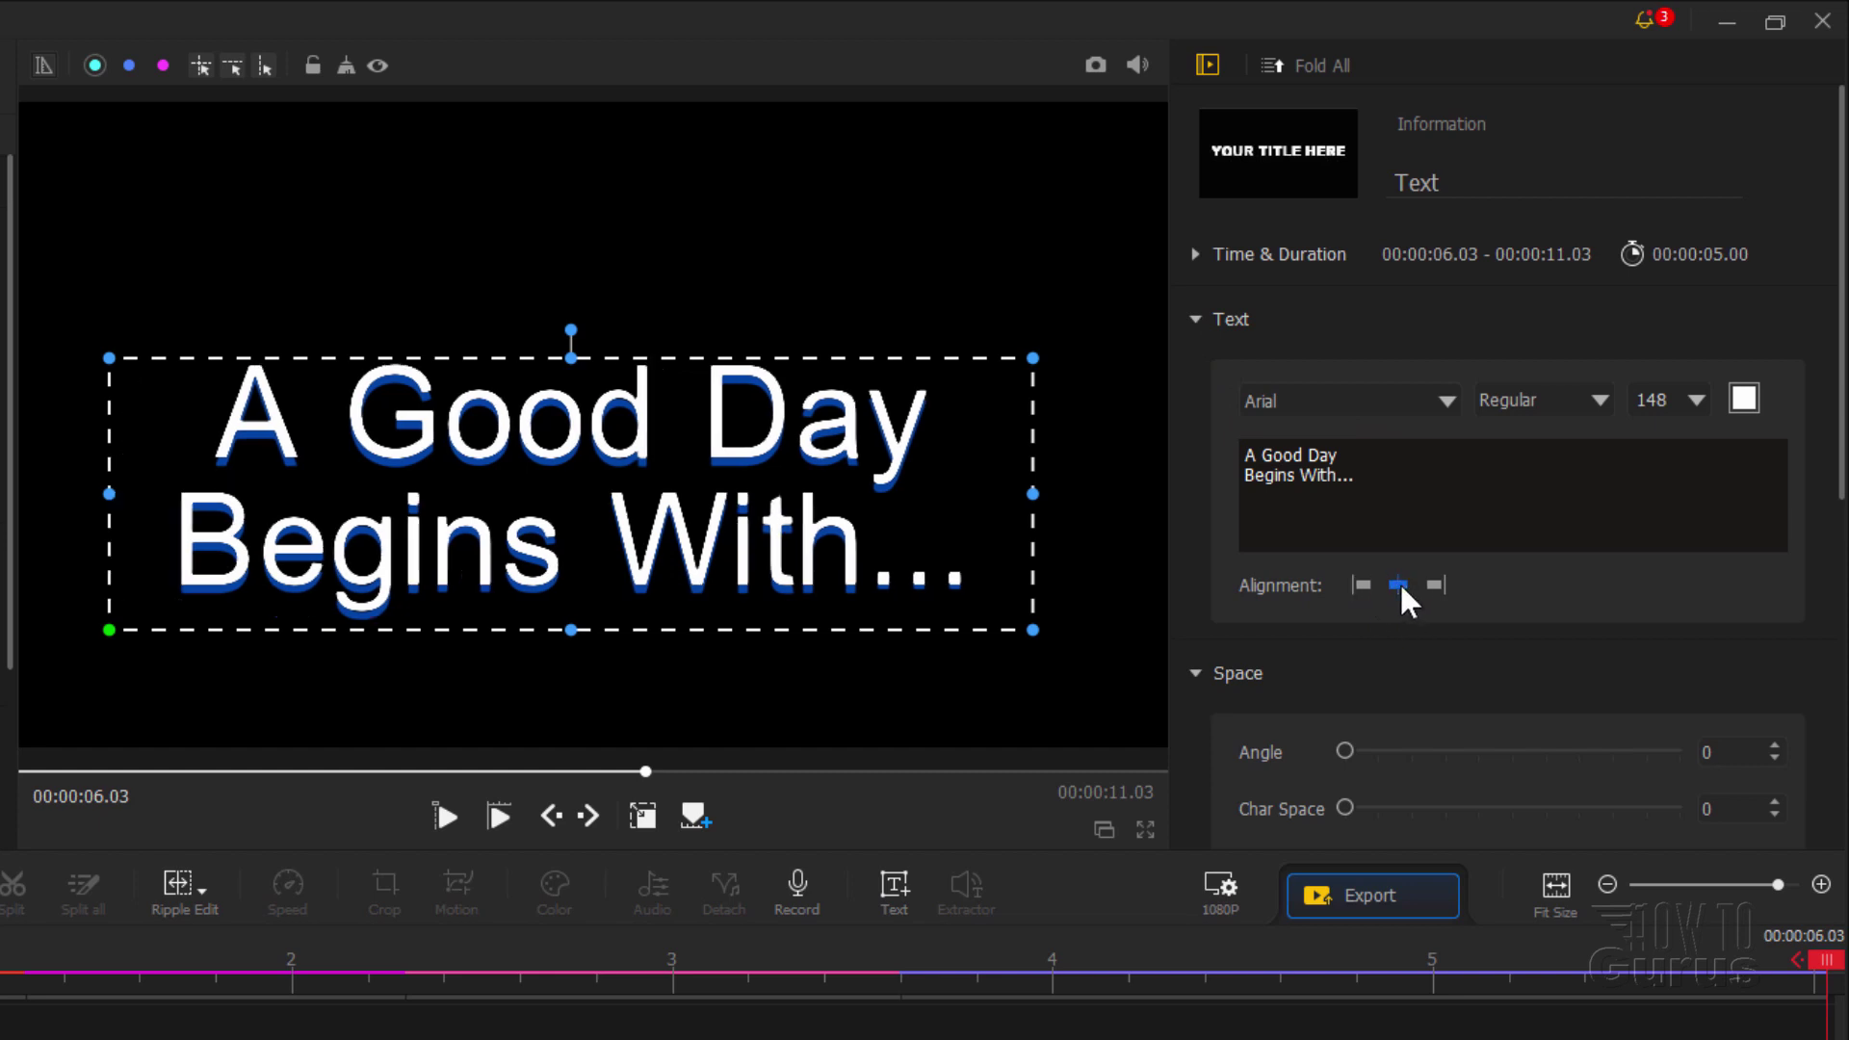
{"action": "left_click_drag", "start_coordinate": [788, 551], "coordinate": [791, 493]}
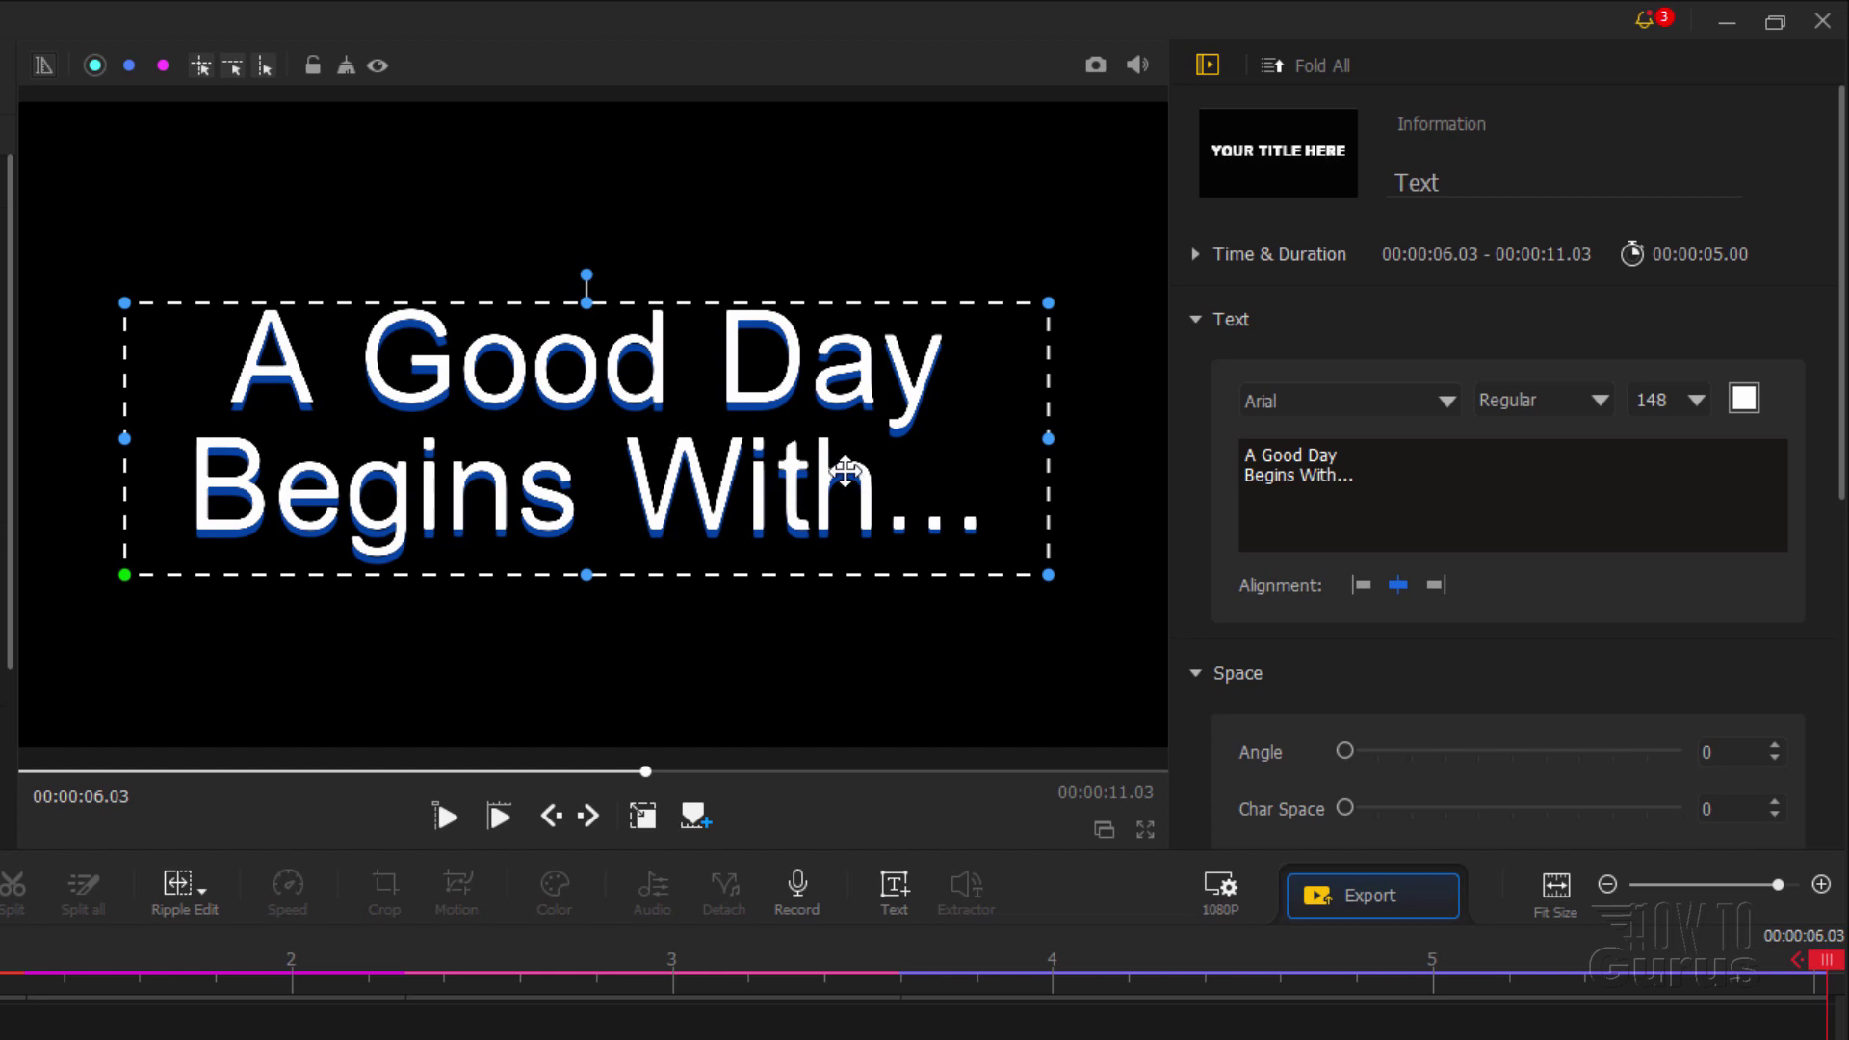
Step: Set the font of both title lines to Gill Sans Ultra Bold Condensed
{"action": "left_click_drag", "start_coordinate": [1365, 479], "coordinate": [1228, 452]}
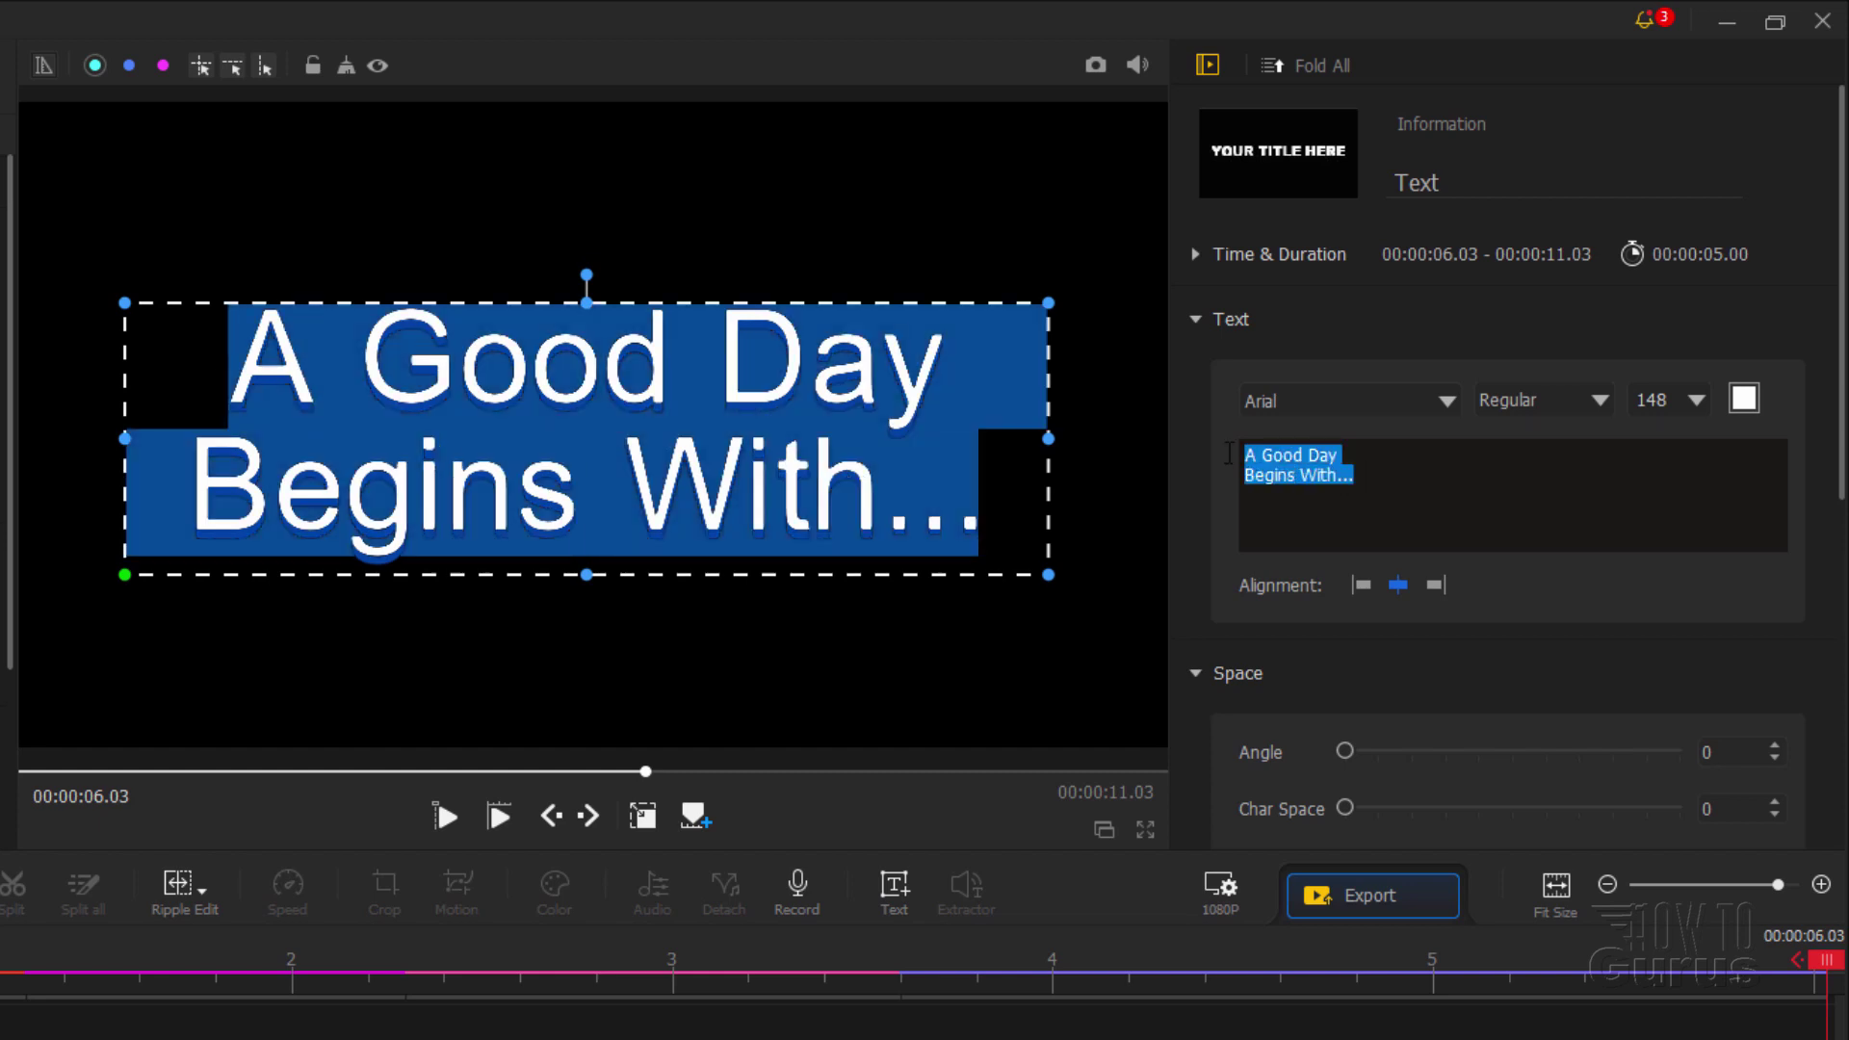
{"action": "left_click", "coordinate": [1446, 402]}
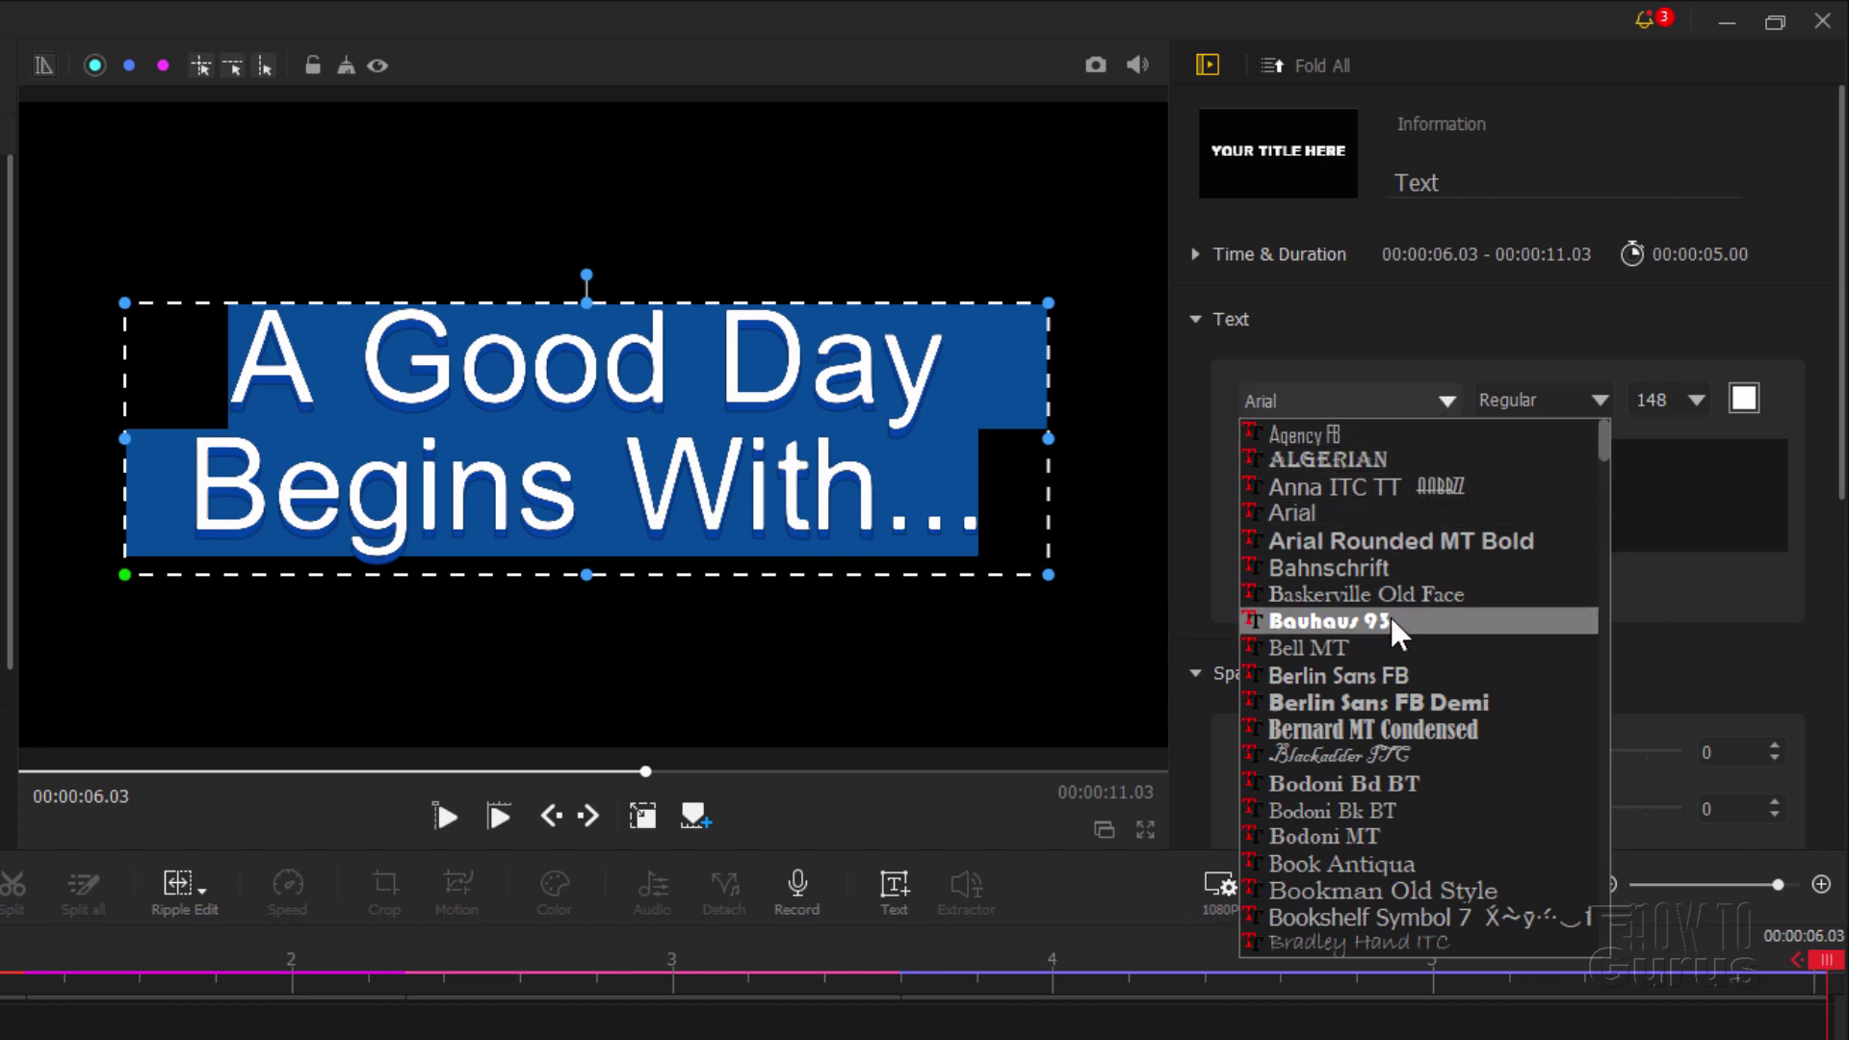
{"action": "scroll", "coordinate": [1401, 628], "scroll_direction": "down", "scroll_amount": 5}
{"action": "scroll", "coordinate": [1401, 631], "scroll_direction": "down", "scroll_amount": 8}
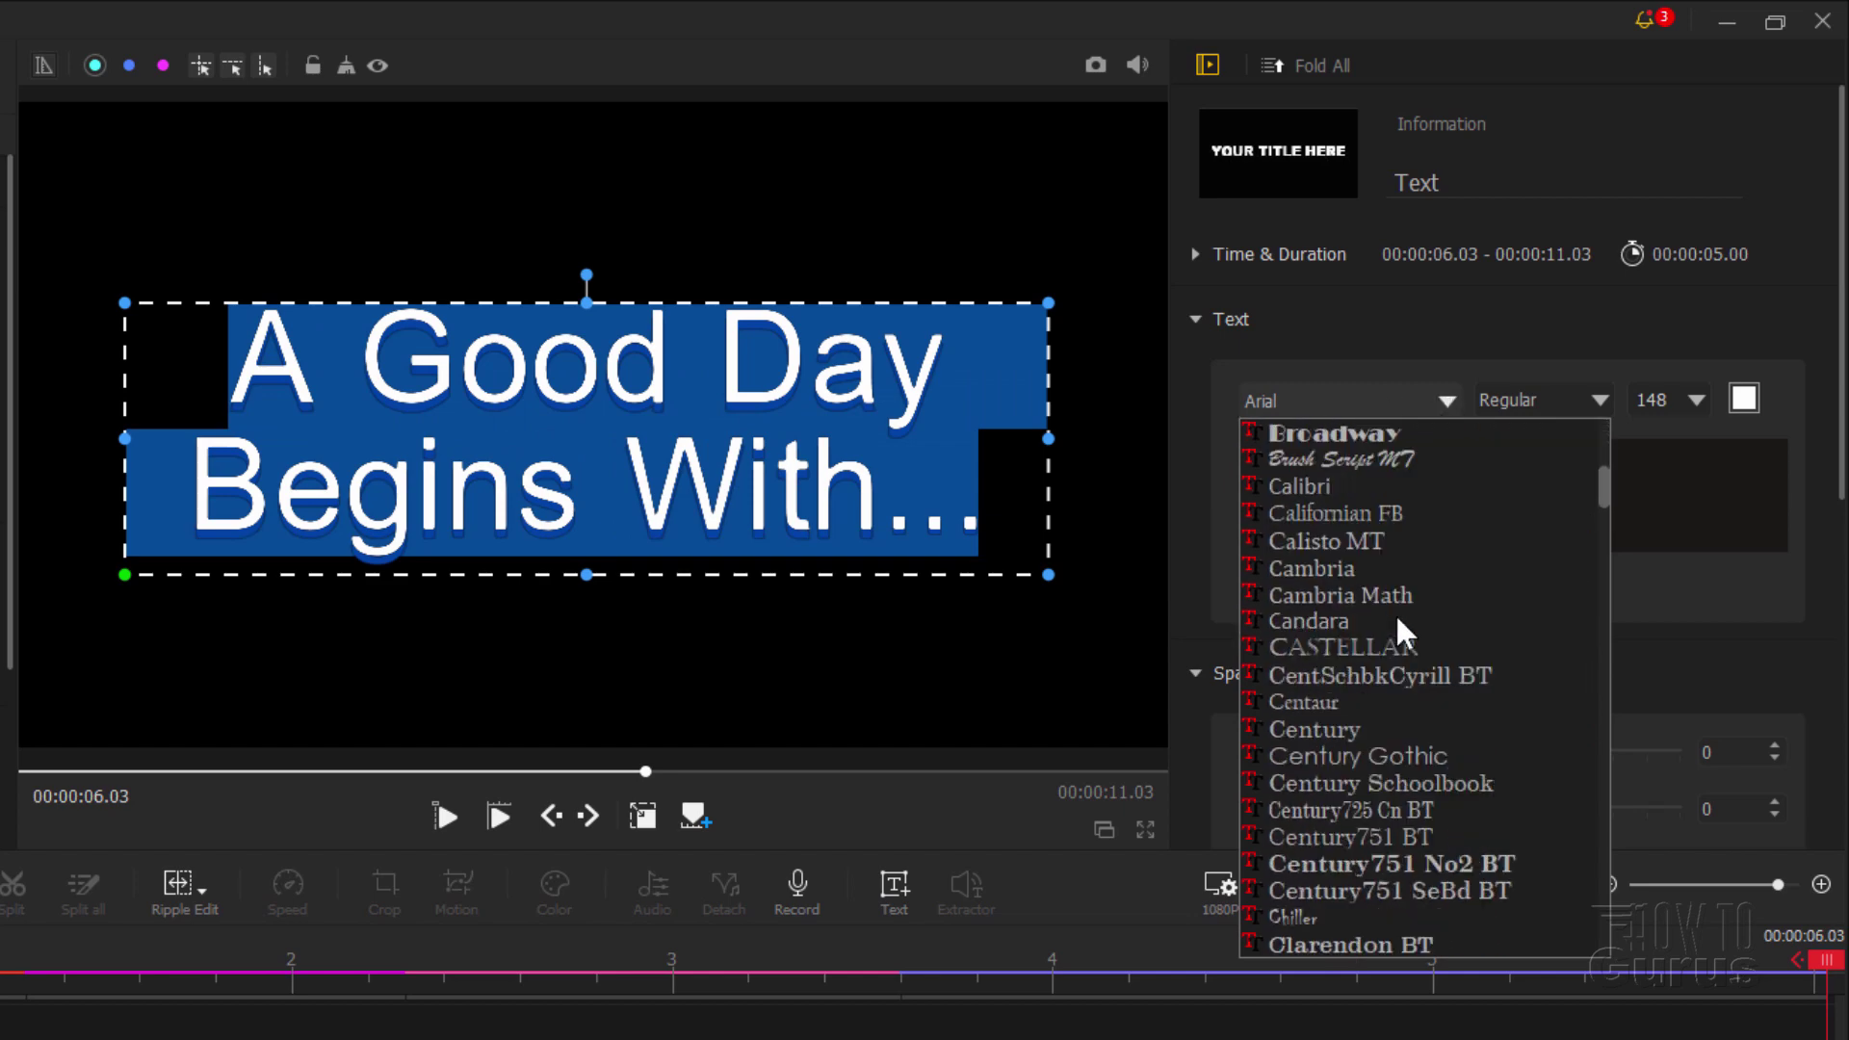
{"action": "scroll", "coordinate": [1398, 619], "scroll_direction": "down", "scroll_amount": 7}
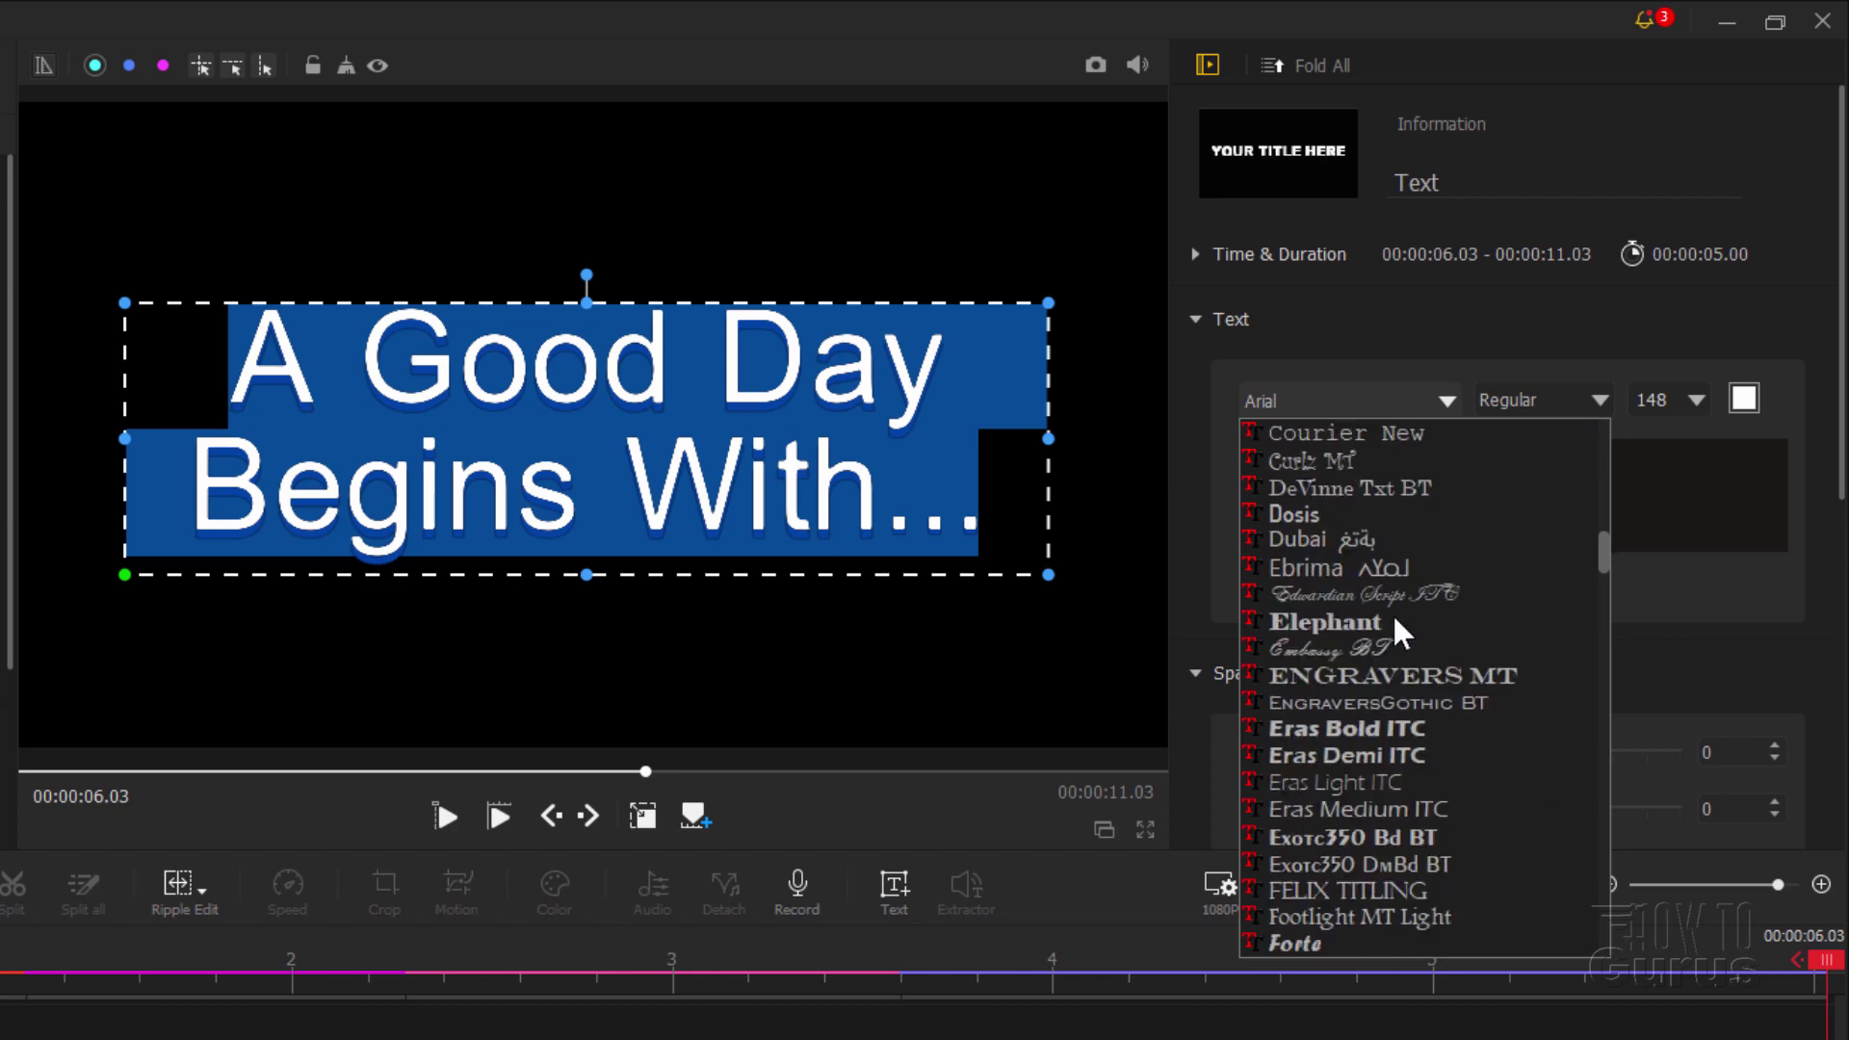
{"action": "scroll", "coordinate": [1386, 614], "scroll_direction": "down", "scroll_amount": 5}
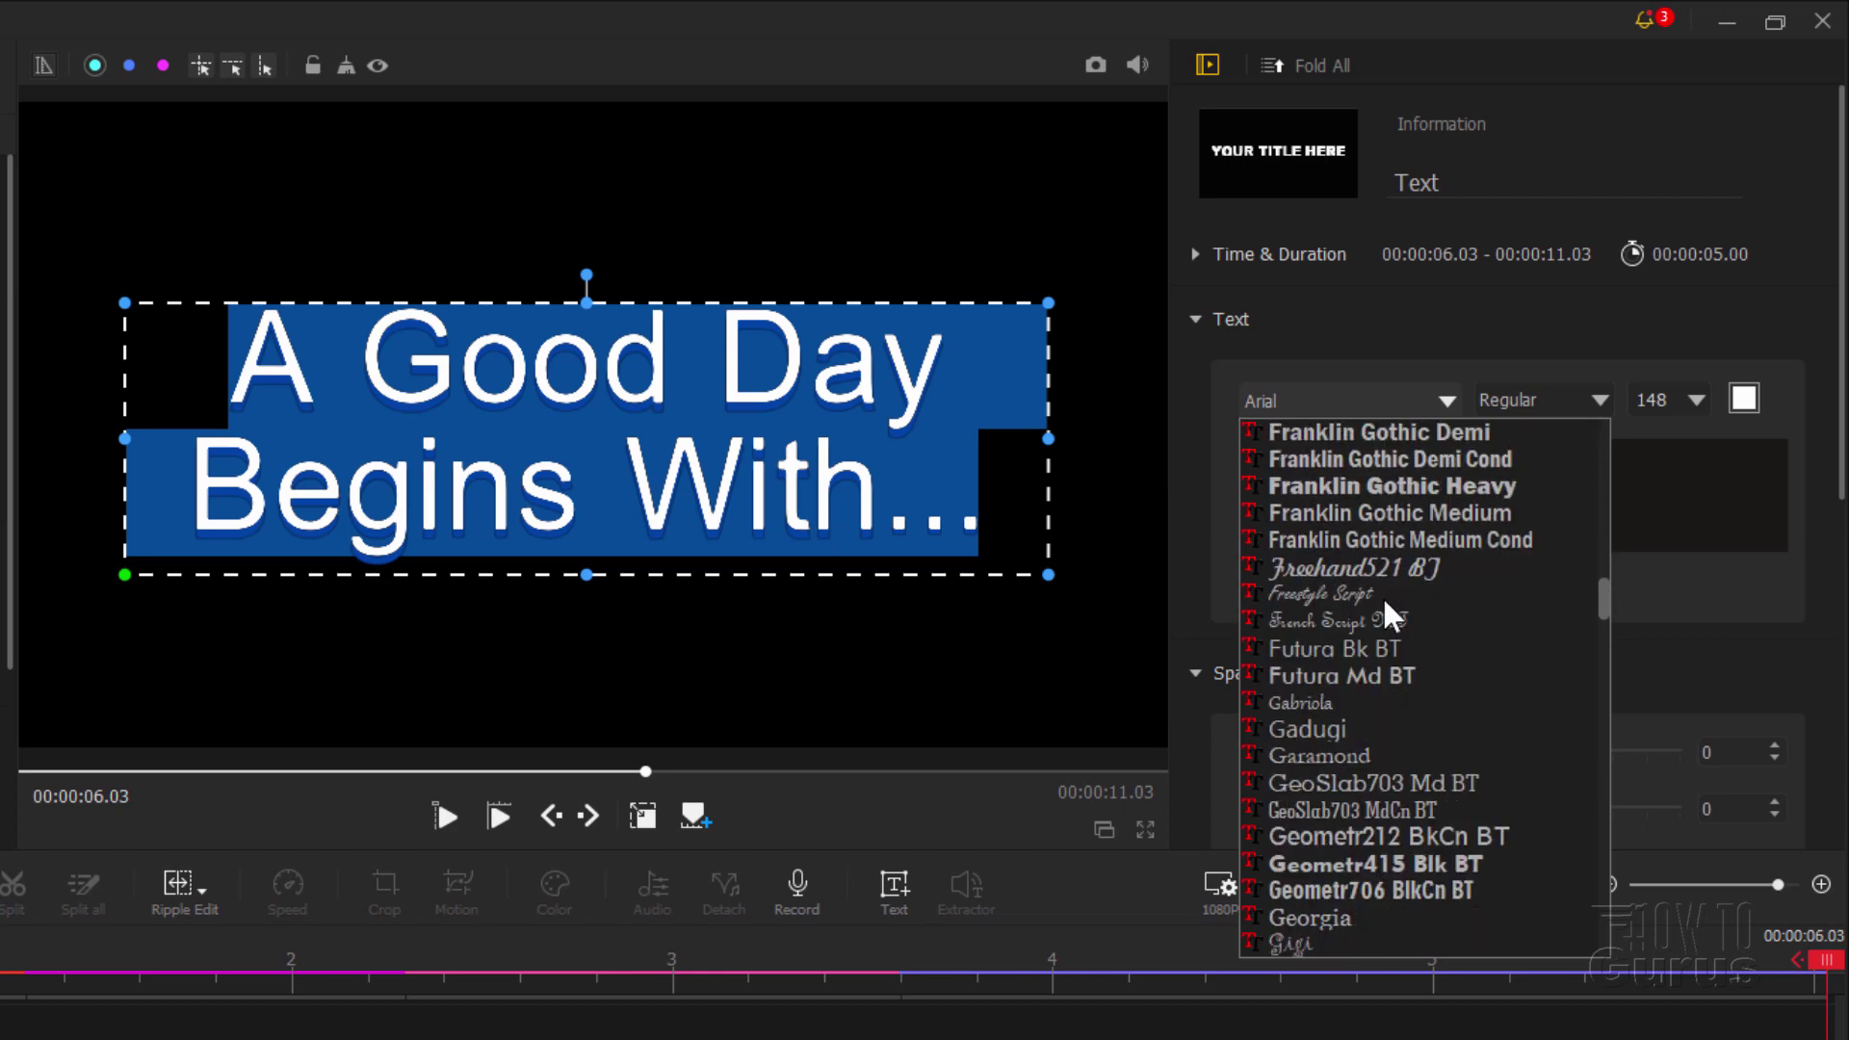
{"action": "scroll", "coordinate": [1386, 615], "scroll_direction": "down", "scroll_amount": 2}
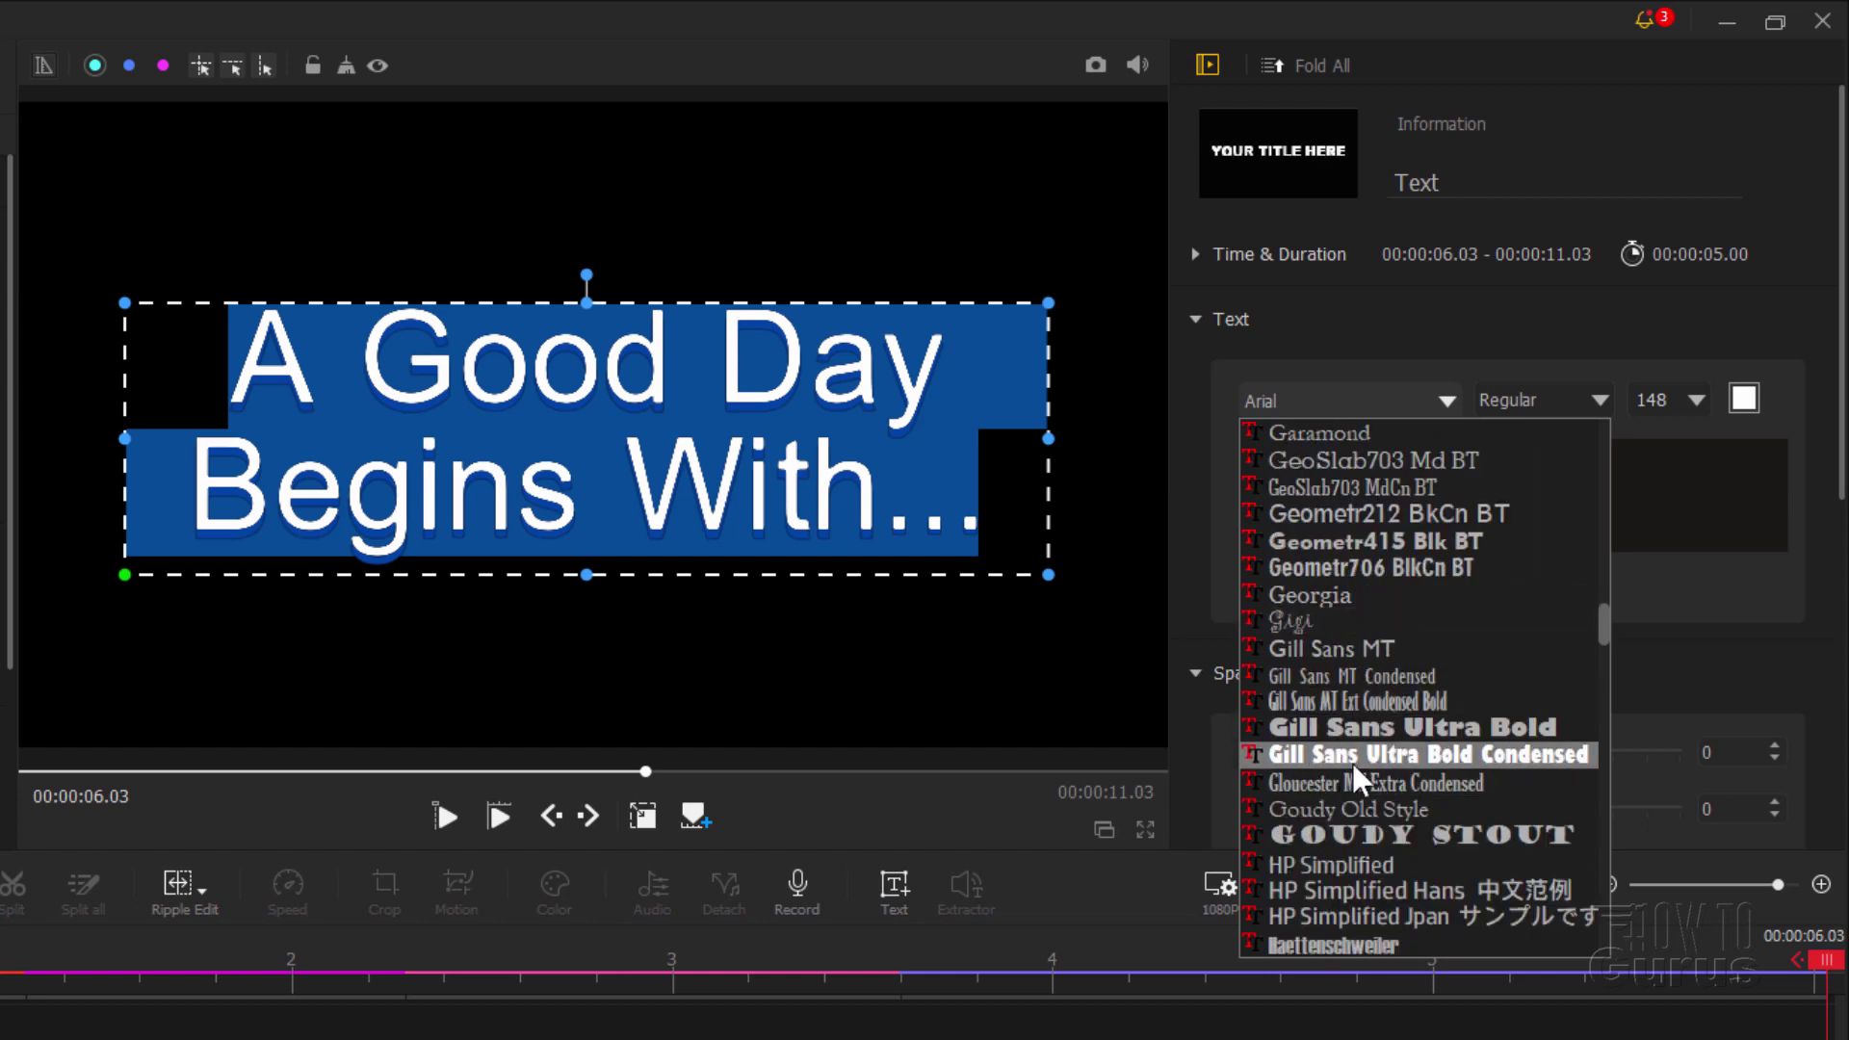
{"action": "left_click", "coordinate": [1409, 755]}
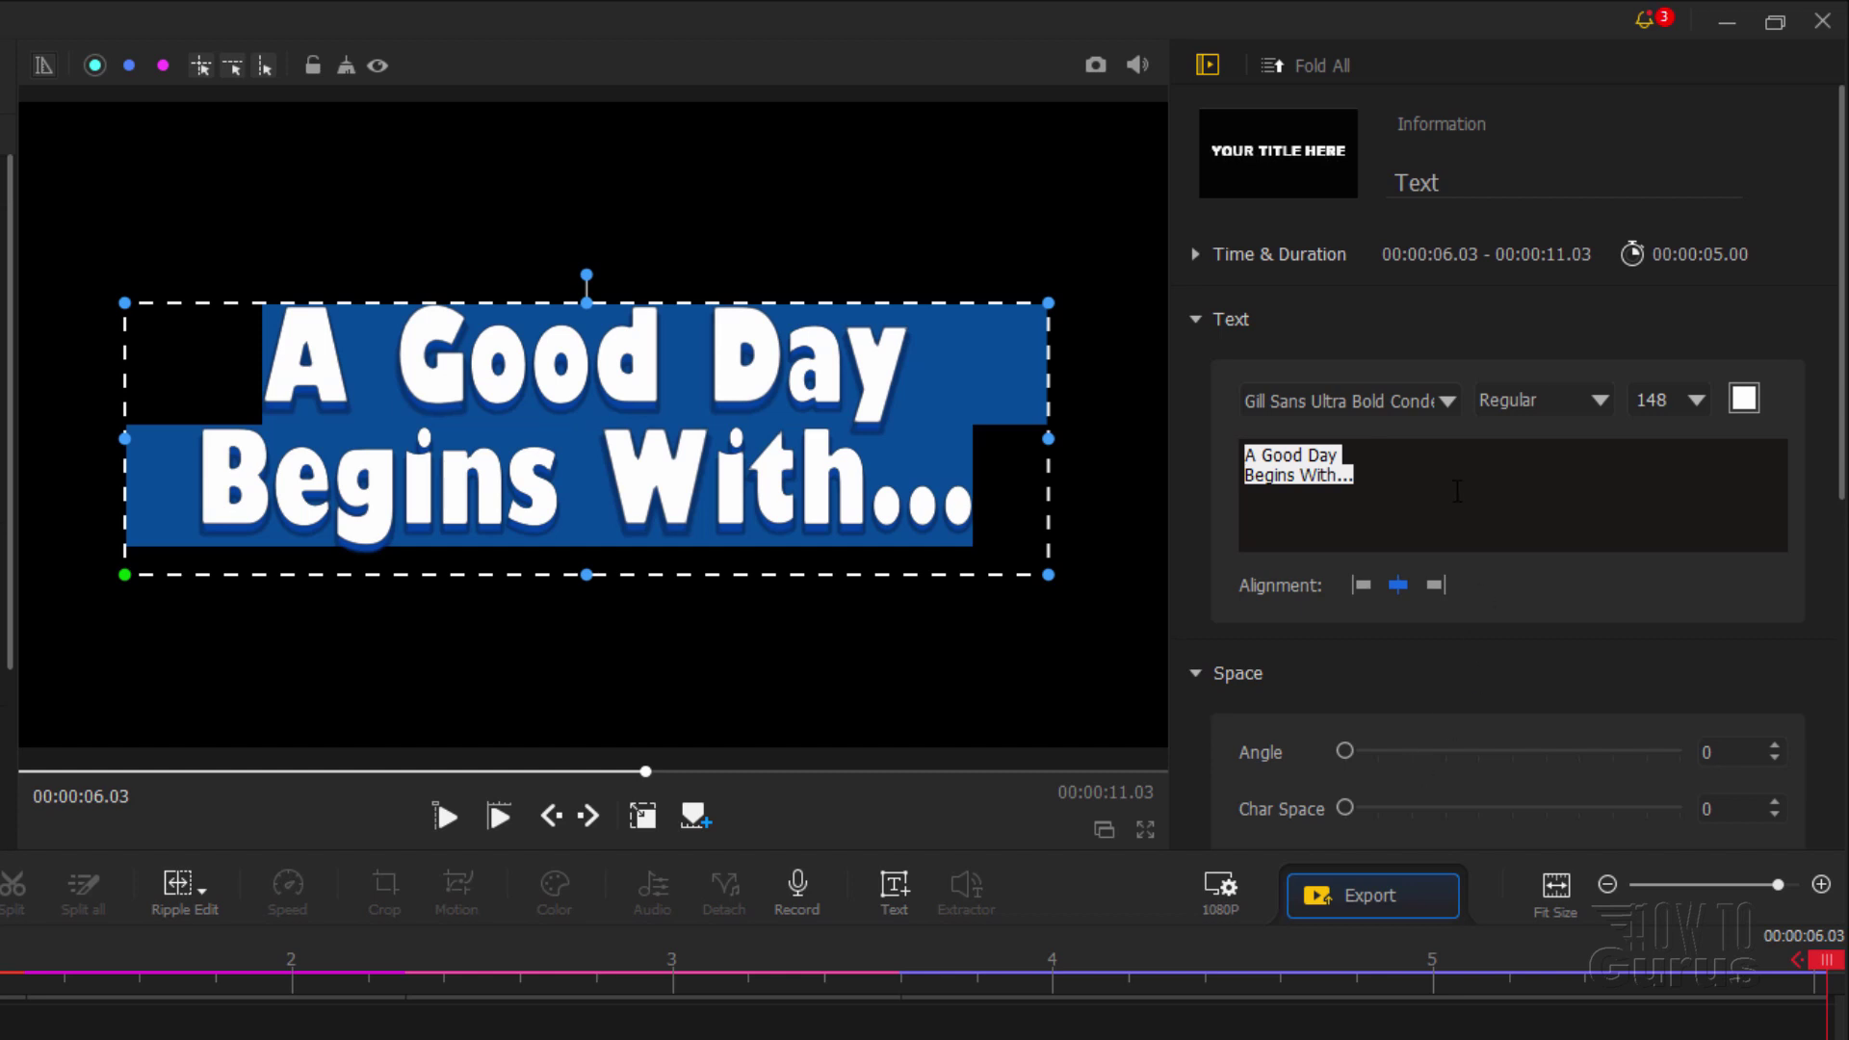
Step: Review the style, size and color options for the title text, keeping the current settings
{"action": "left_click", "coordinate": [1598, 399]}
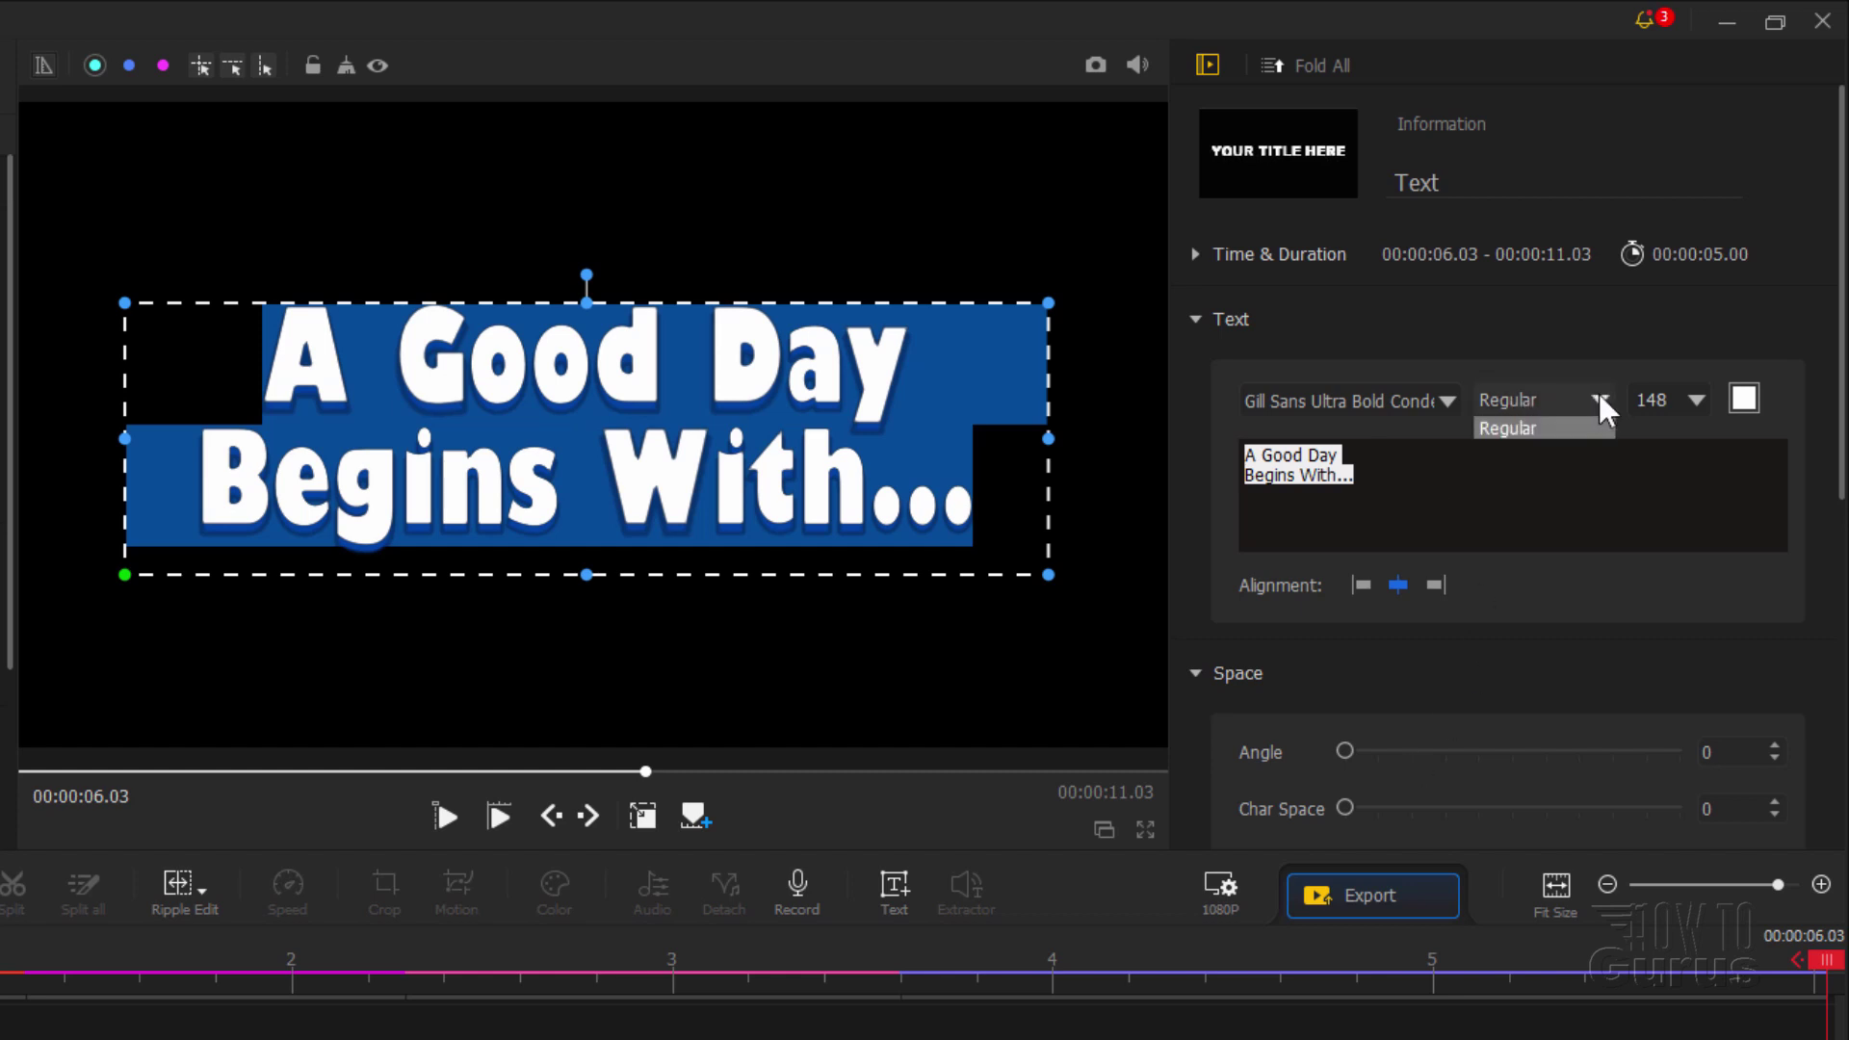
{"action": "left_click", "coordinate": [1531, 419]}
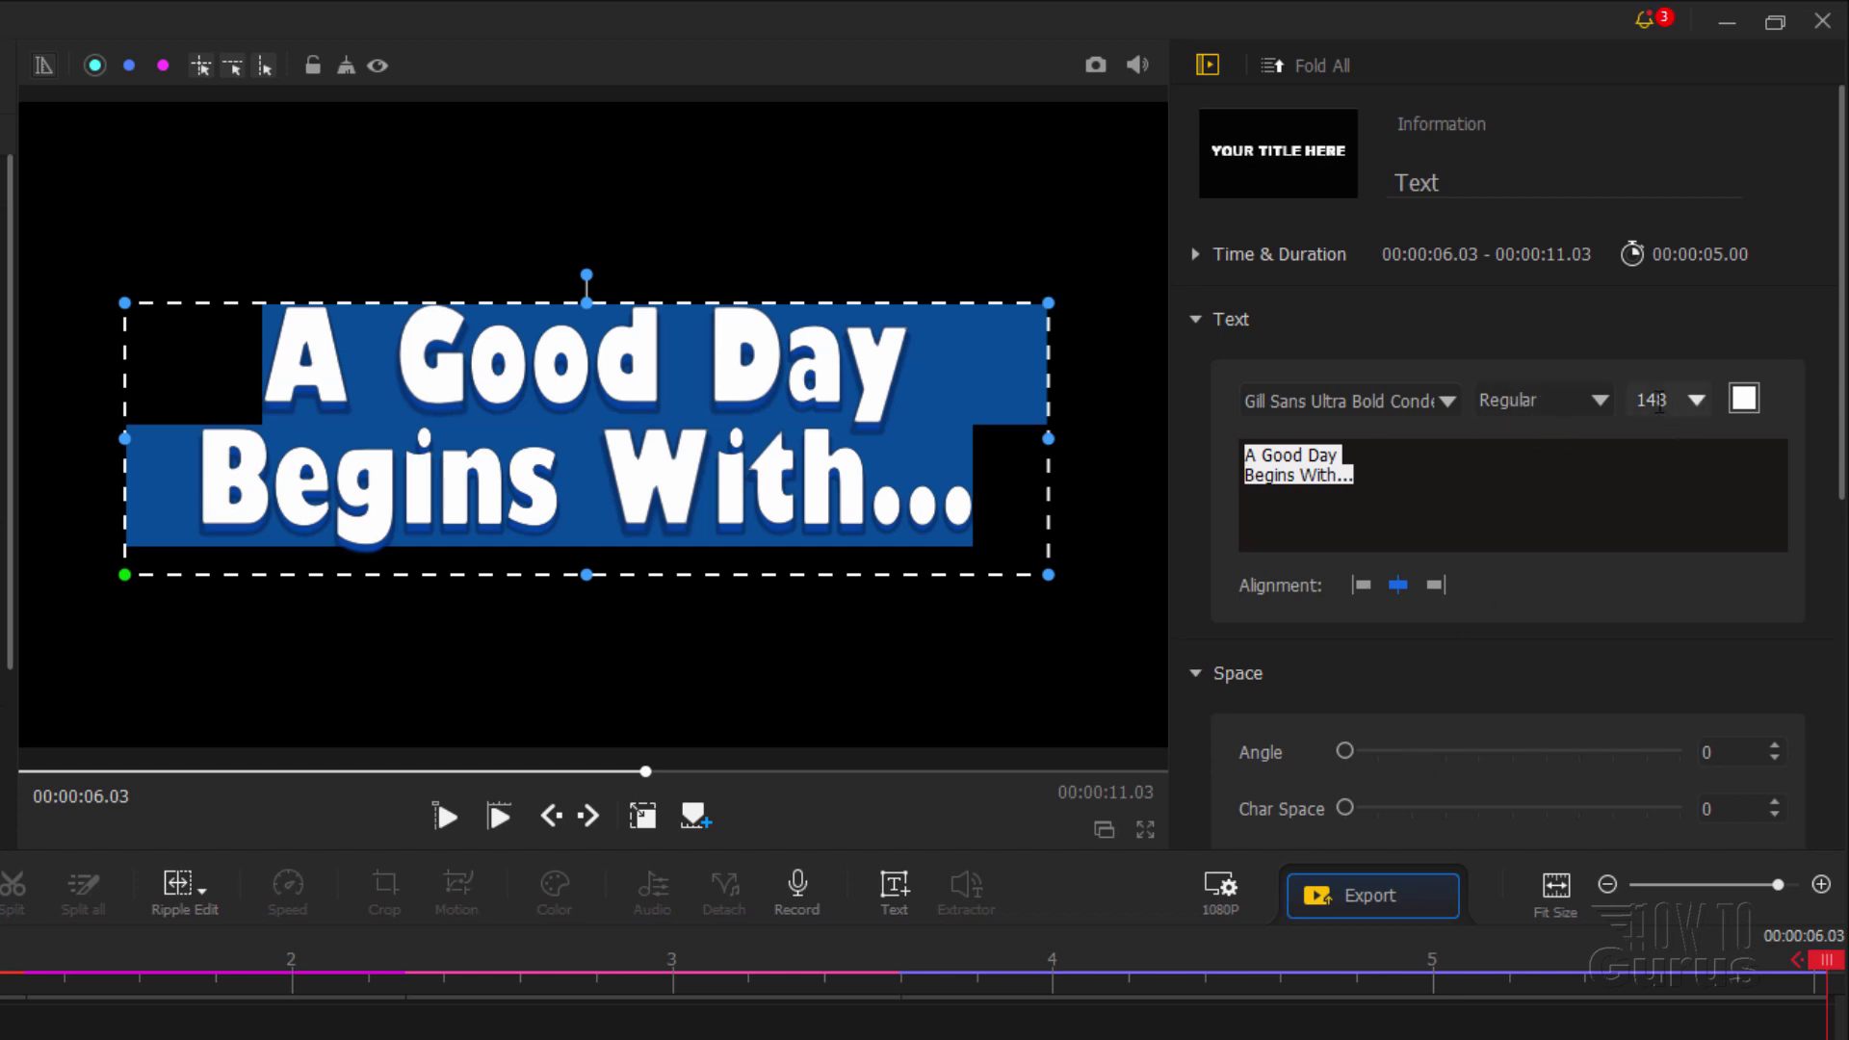
{"action": "left_click", "coordinate": [1697, 399]}
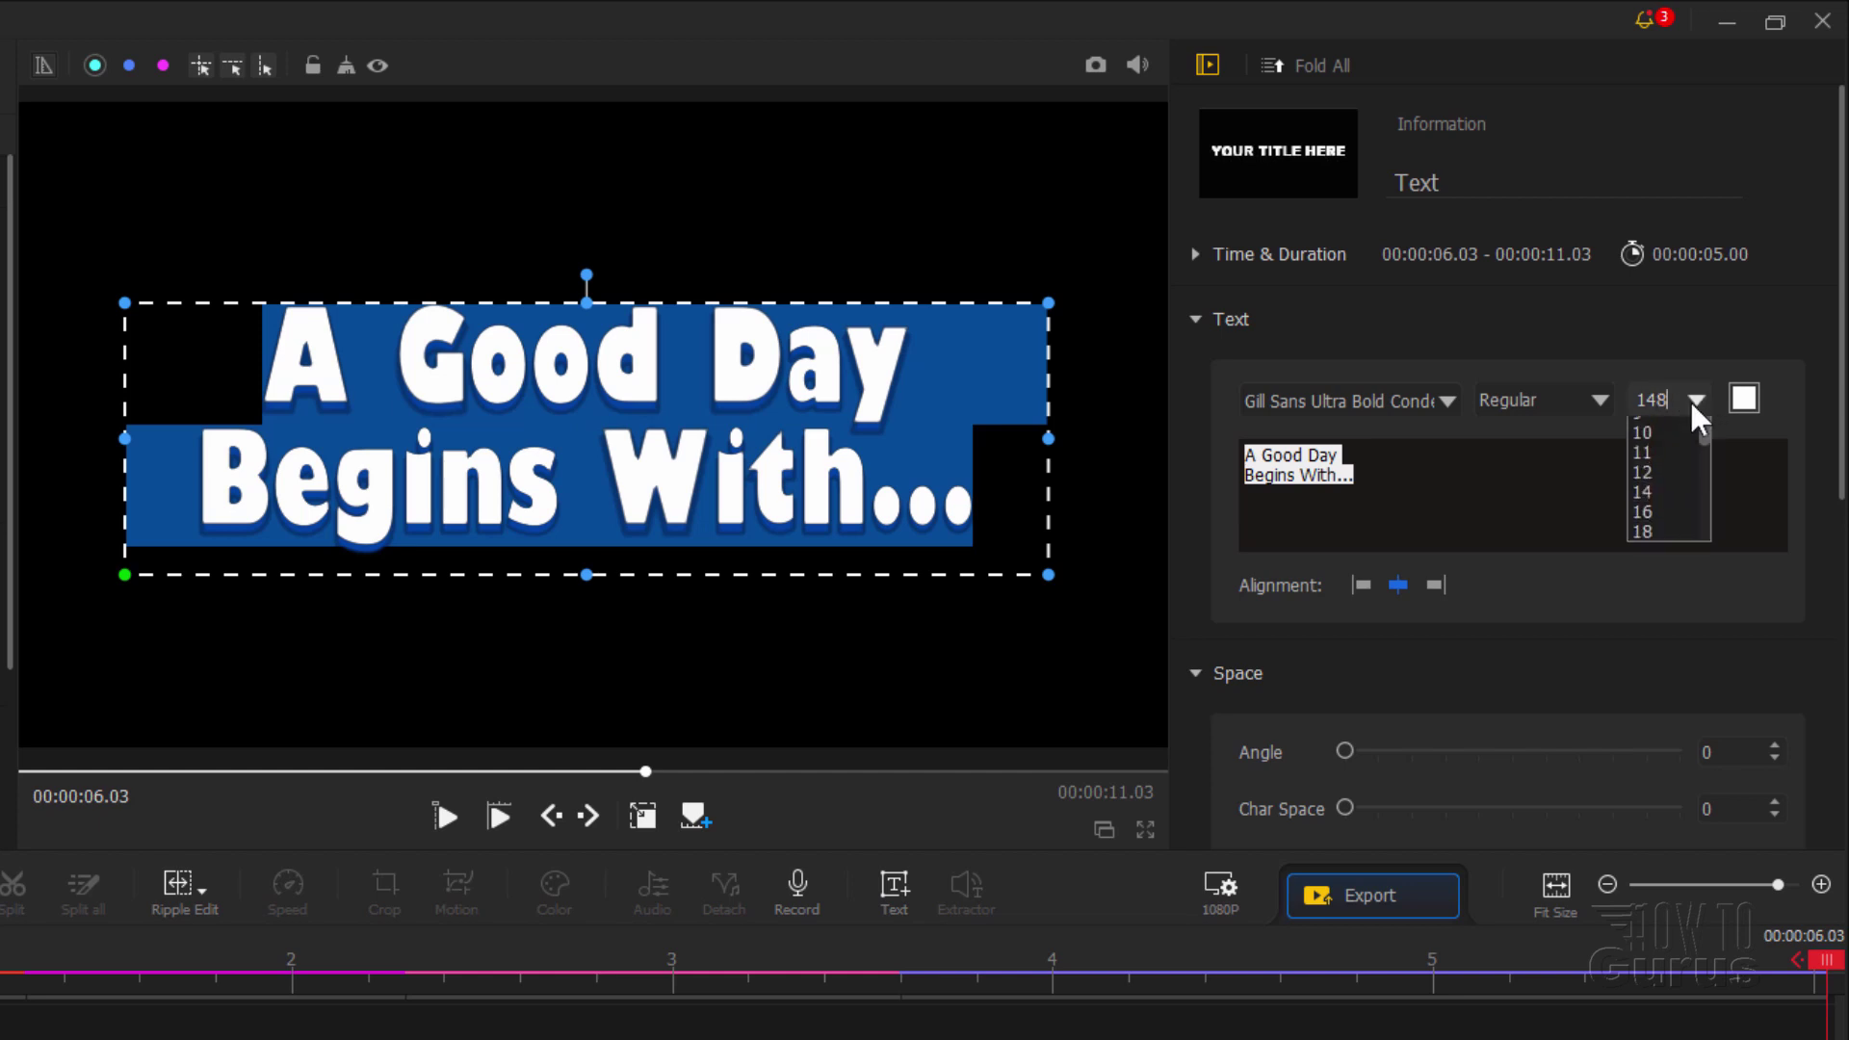
{"action": "scroll", "coordinate": [1692, 462], "scroll_direction": "down", "scroll_amount": 3}
{"action": "left_click", "coordinate": [1697, 399]}
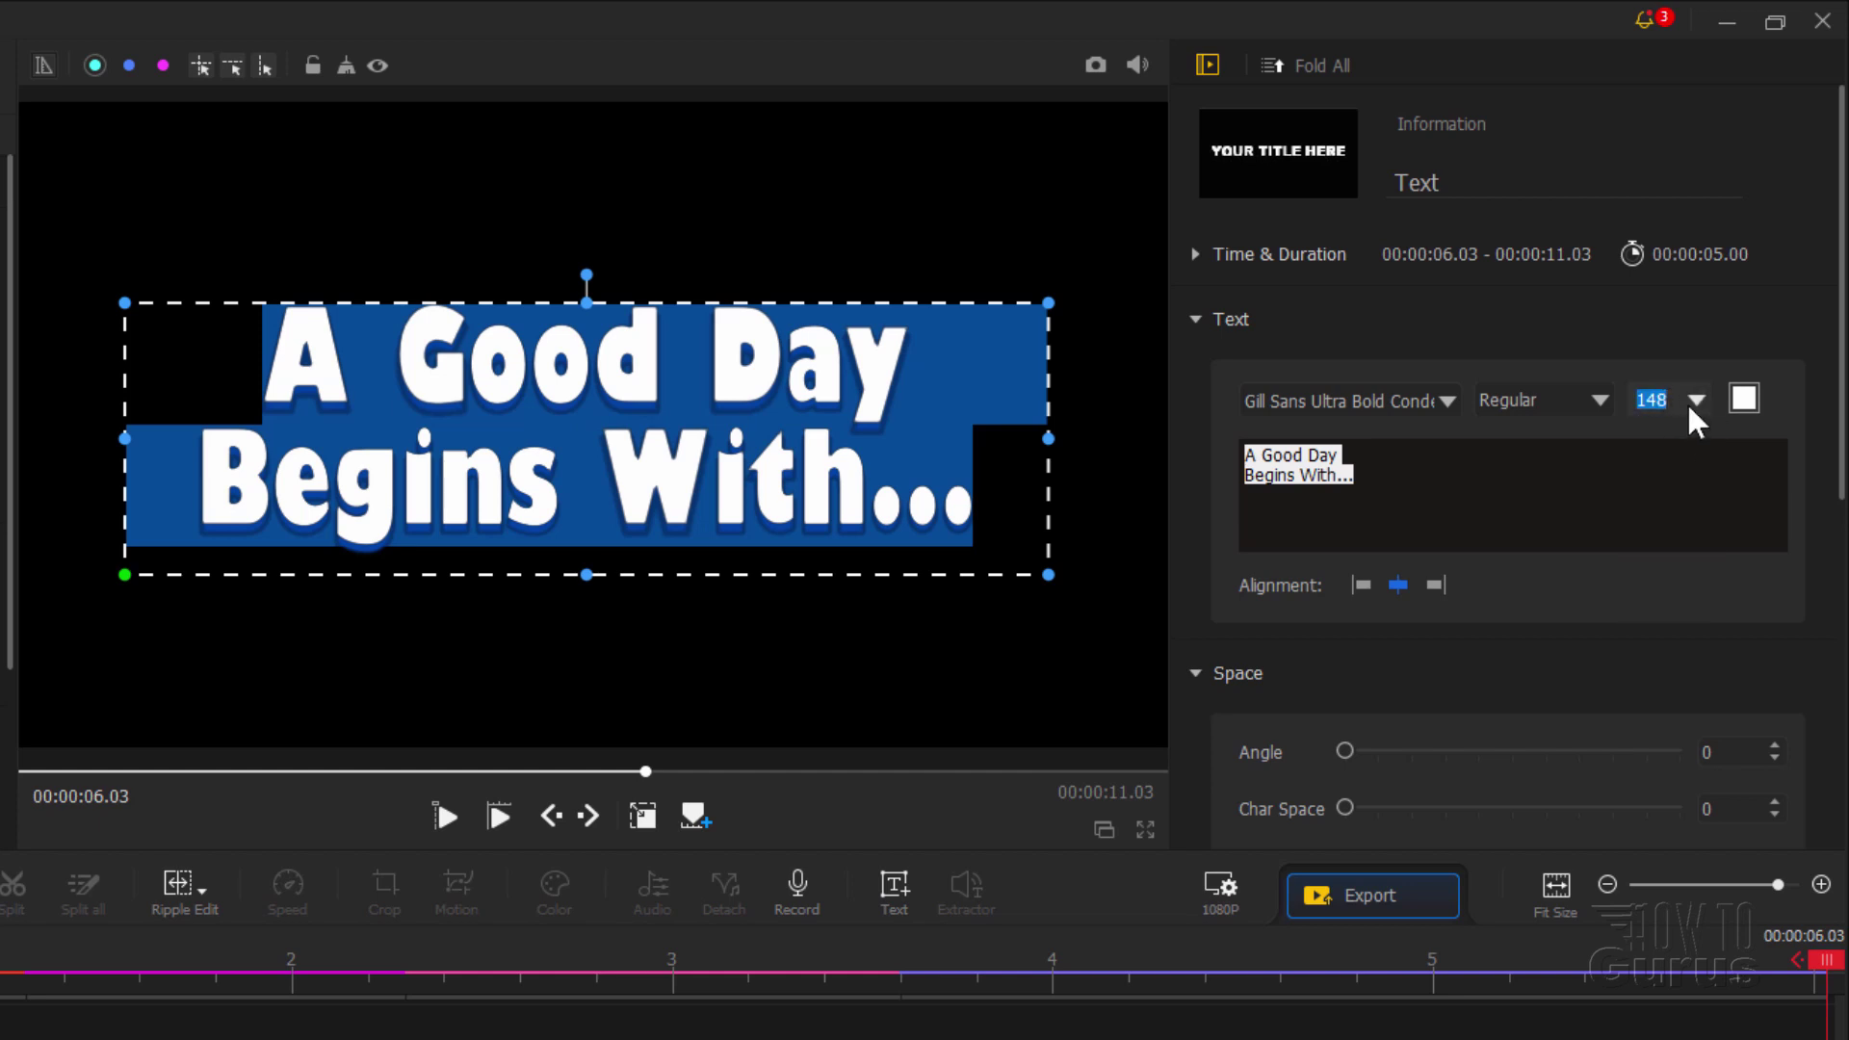
{"action": "left_click", "coordinate": [1697, 399]}
{"action": "left_click", "coordinate": [1660, 399]}
{"action": "left_click", "coordinate": [1745, 399]}
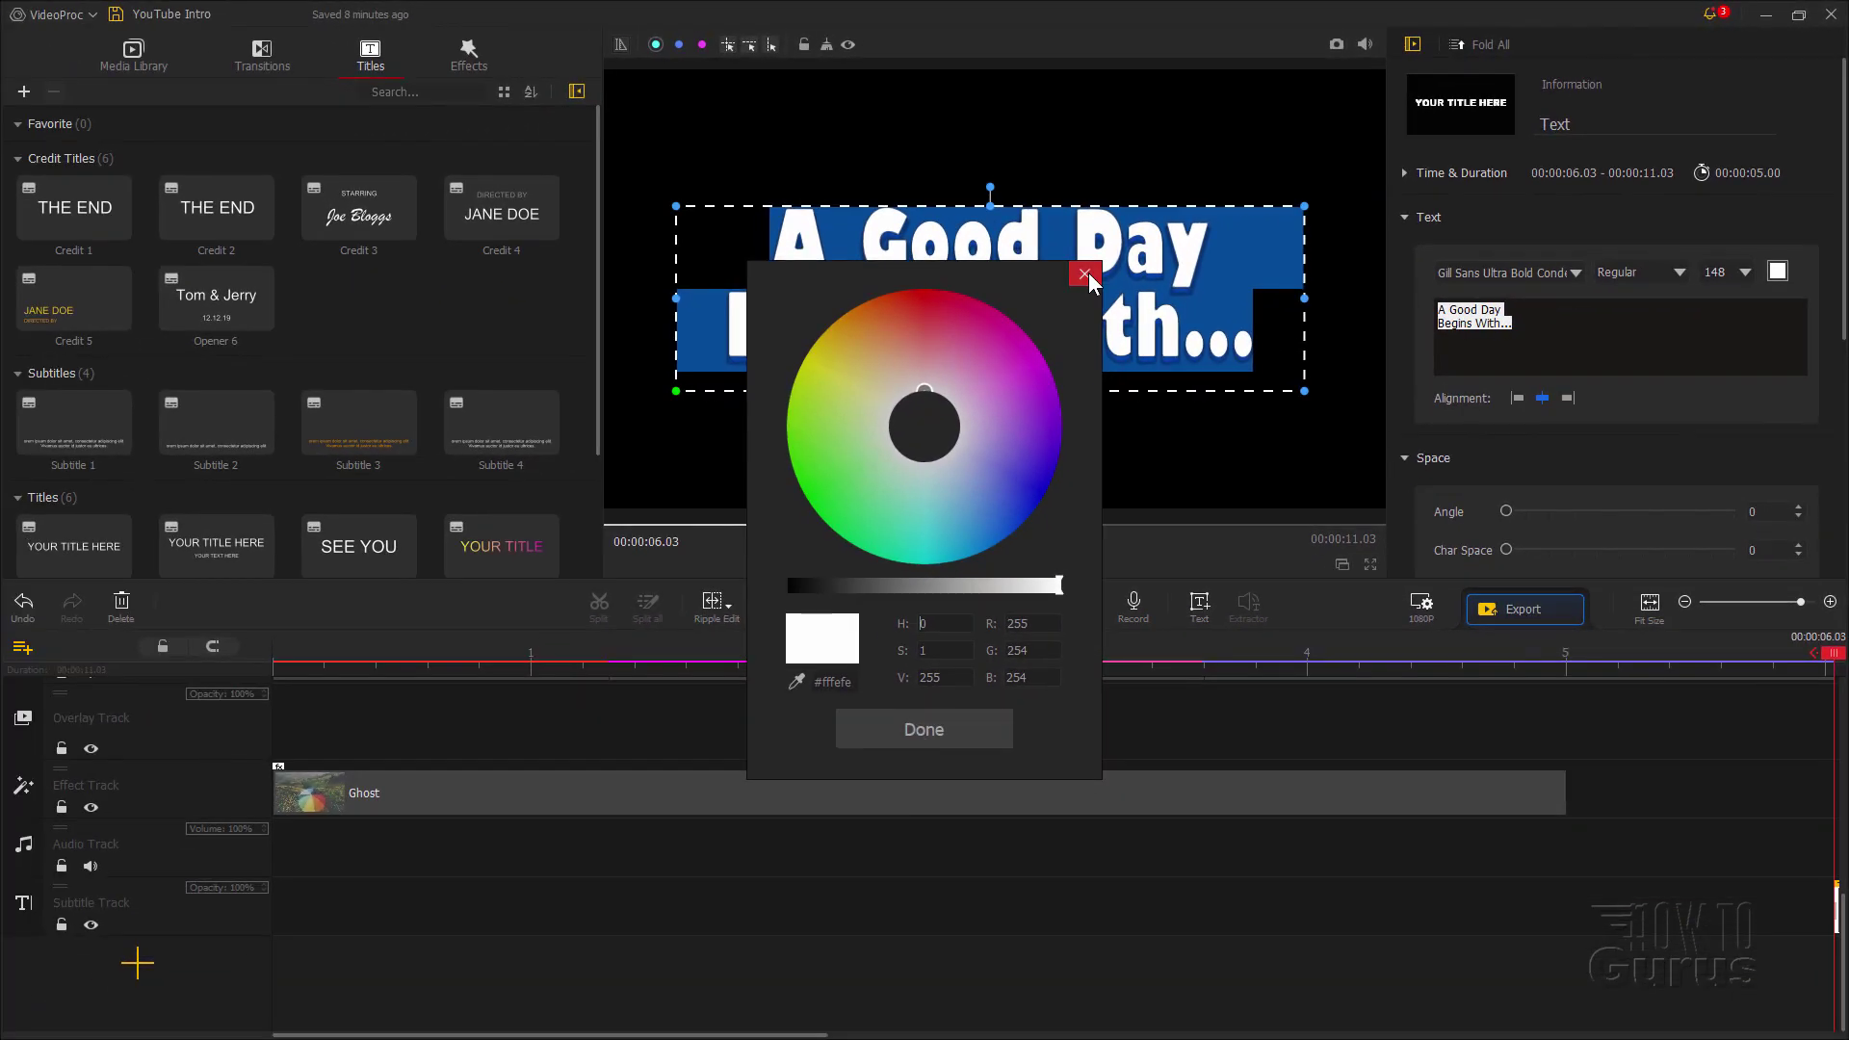
{"action": "left_click", "coordinate": [1086, 276]}
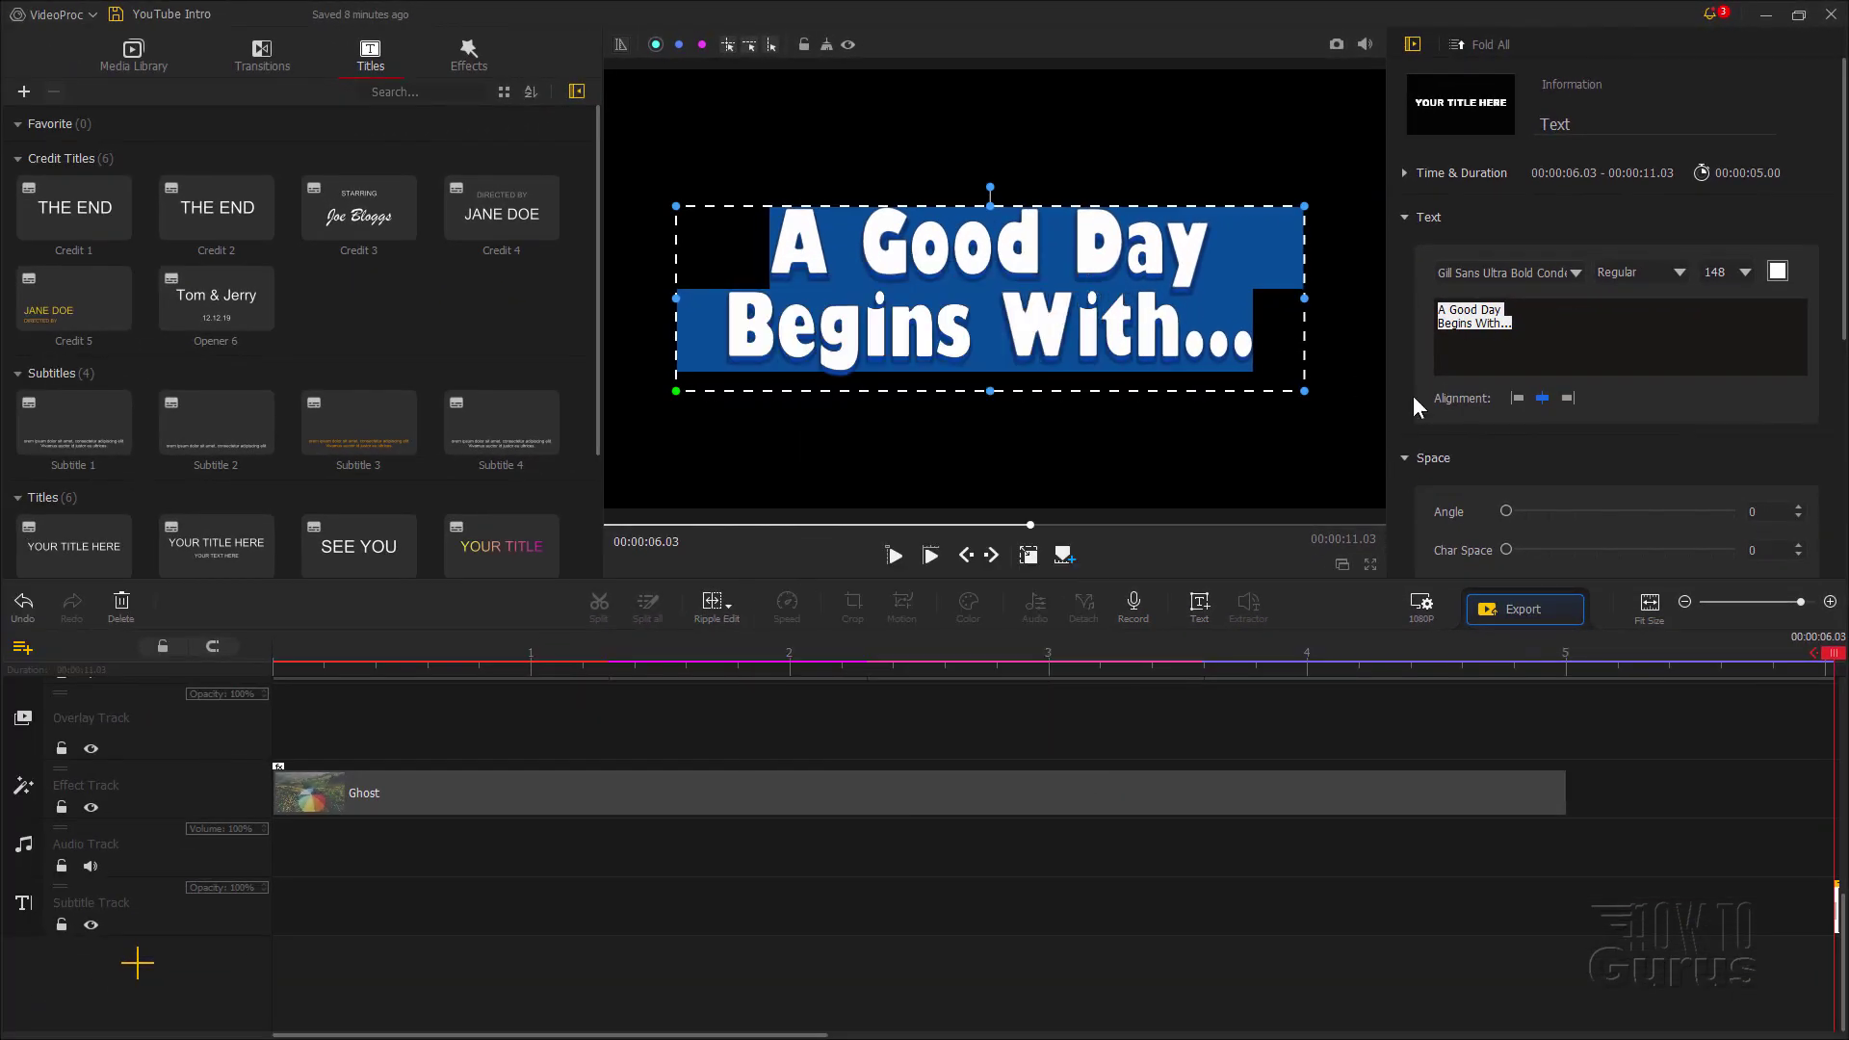
Step: Shorten the text clip to 4.69 seconds and move it along the subtitle track so that it starts at 0.56 seconds
{"action": "left_click_drag", "start_coordinate": [1825, 905], "coordinate": [1211, 923]}
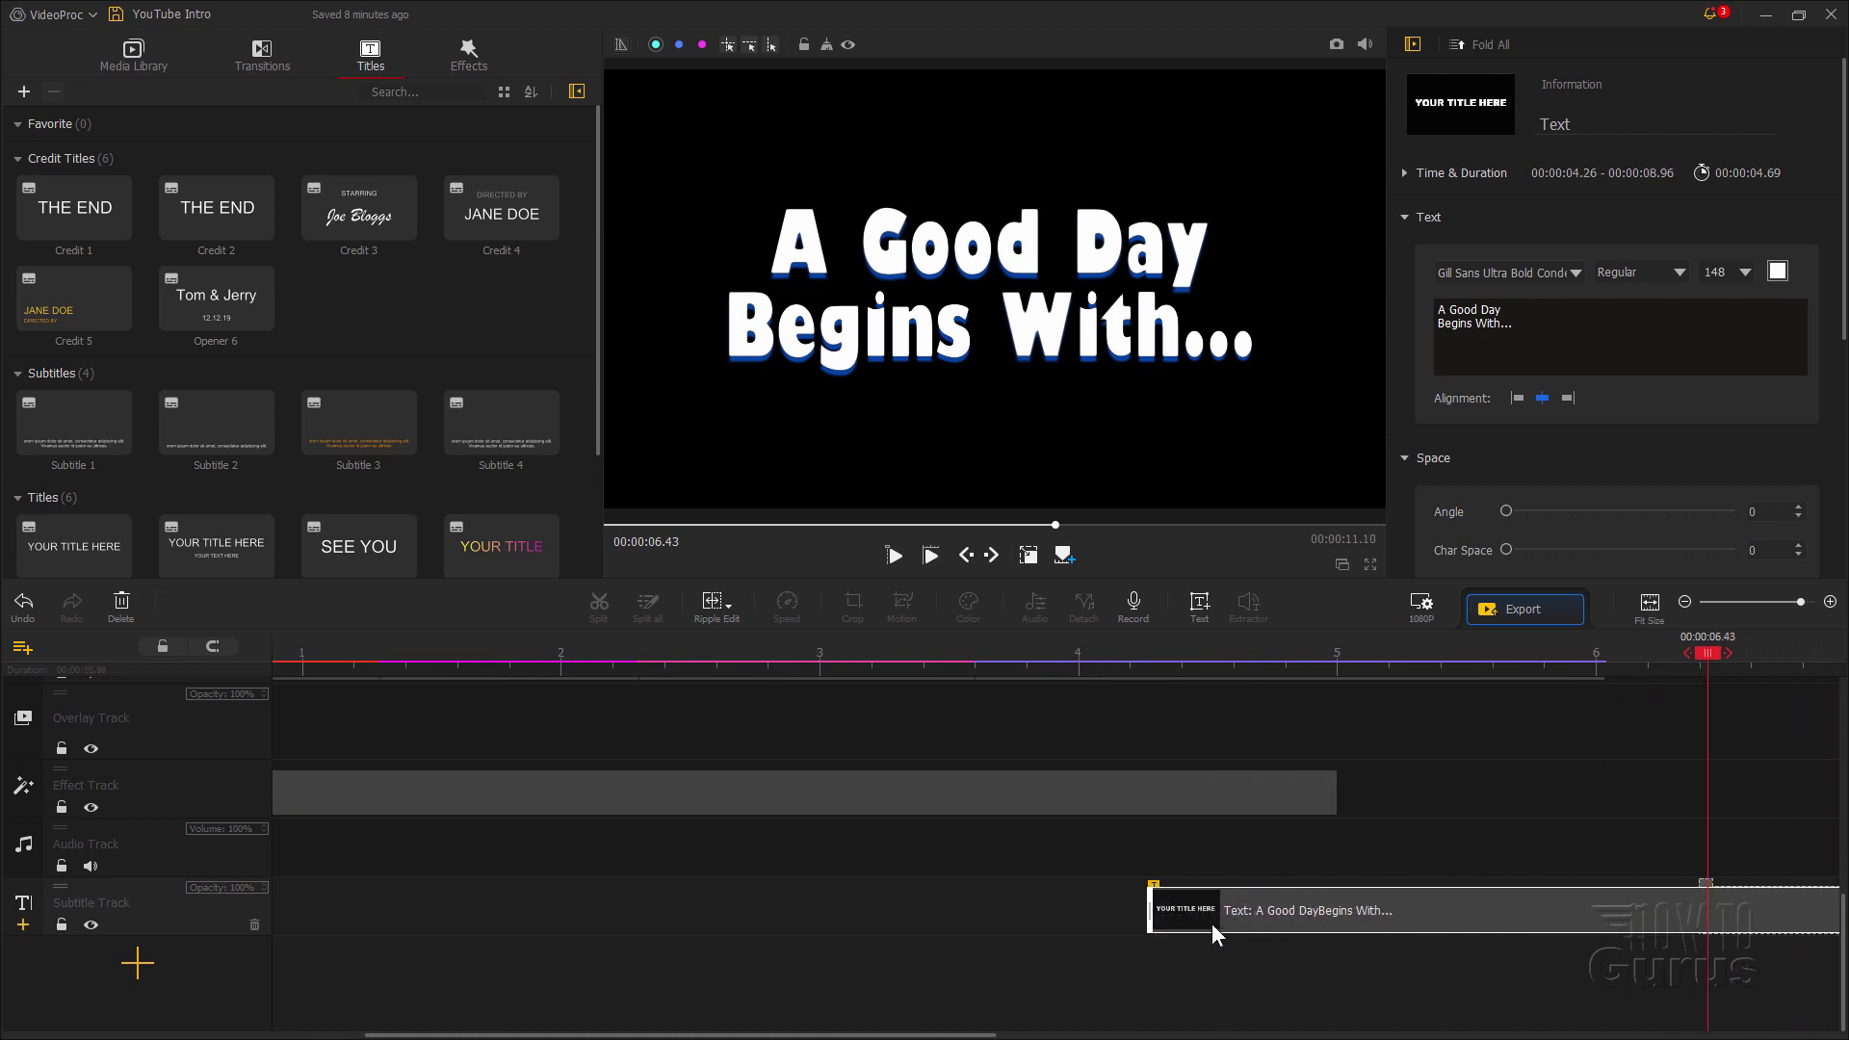
{"action": "left_click_drag", "start_coordinate": [1475, 907], "coordinate": [776, 912]}
{"action": "left_click_drag", "start_coordinate": [1100, 1034], "coordinate": [986, 1035]}
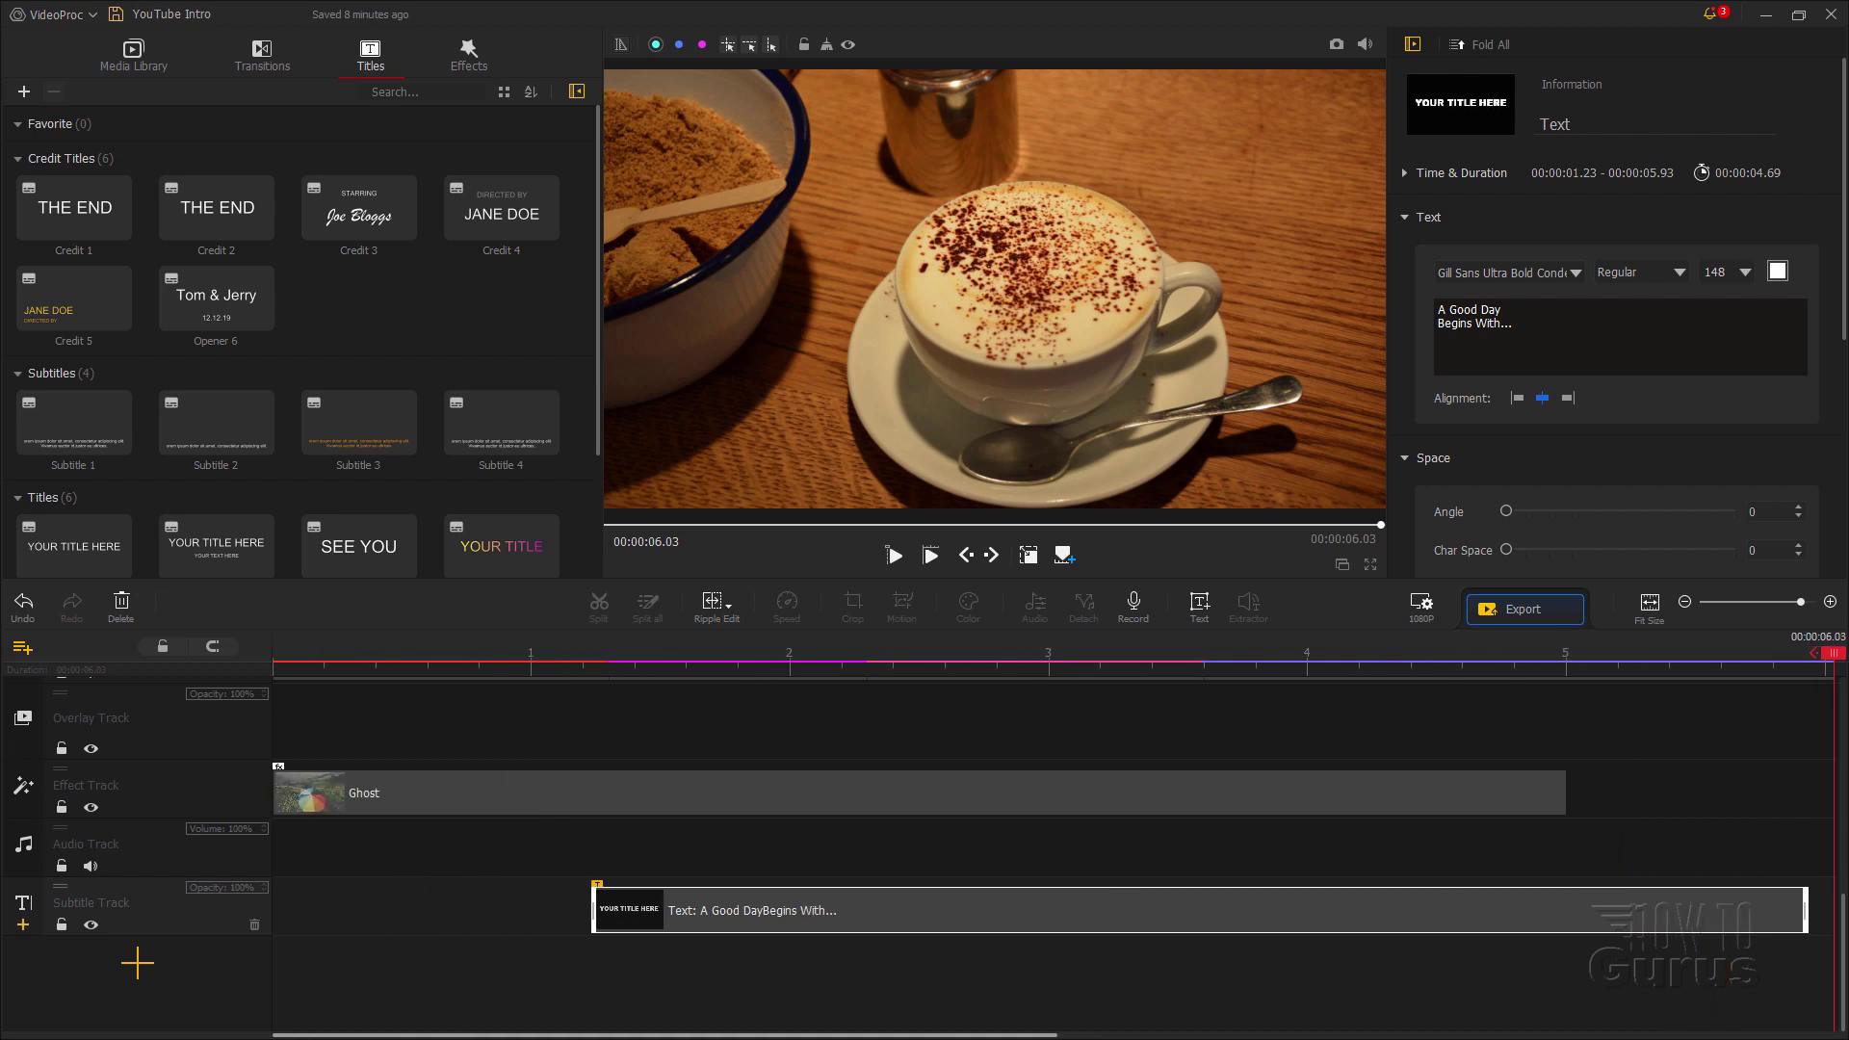
{"action": "left_click_drag", "start_coordinate": [894, 915], "coordinate": [721, 913]}
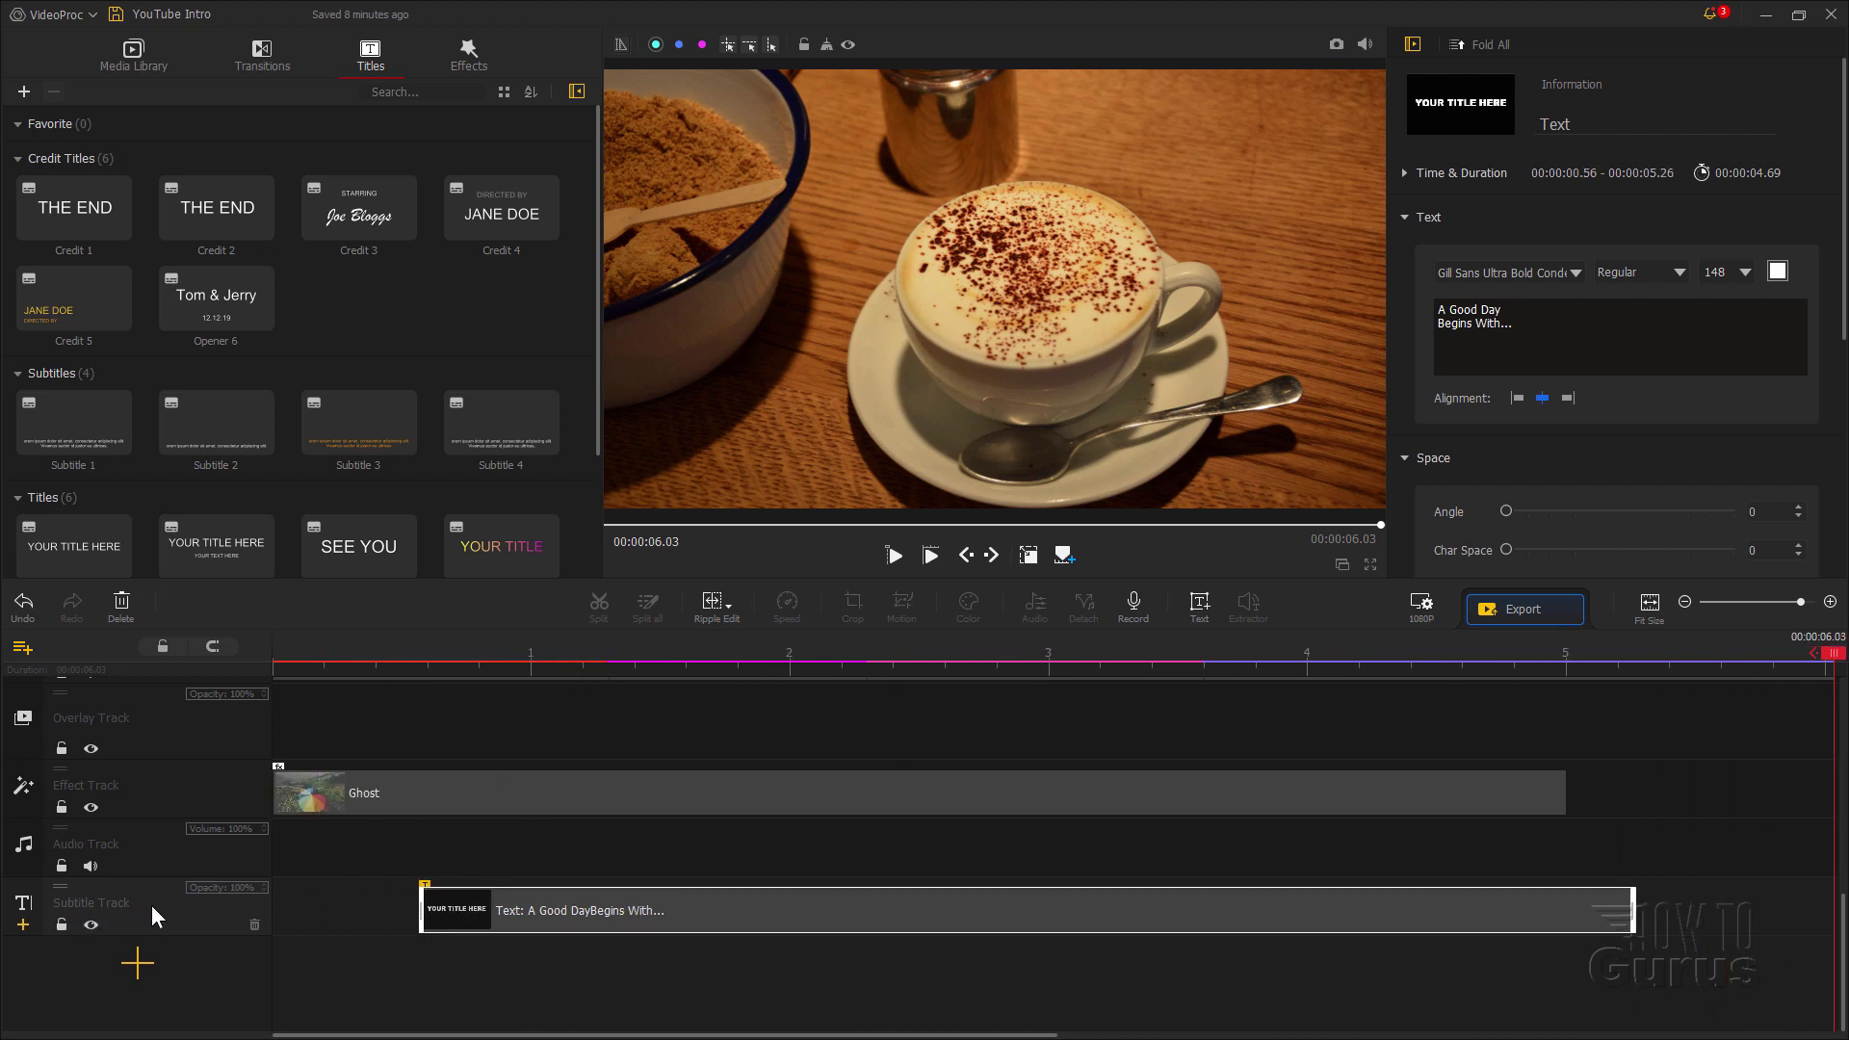
Step: Move the text clip along the subtitle track so that it starts at 1.26 seconds, near the Grids transition
{"action": "left_click_drag", "start_coordinate": [1842, 930], "coordinate": [1825, 751]}
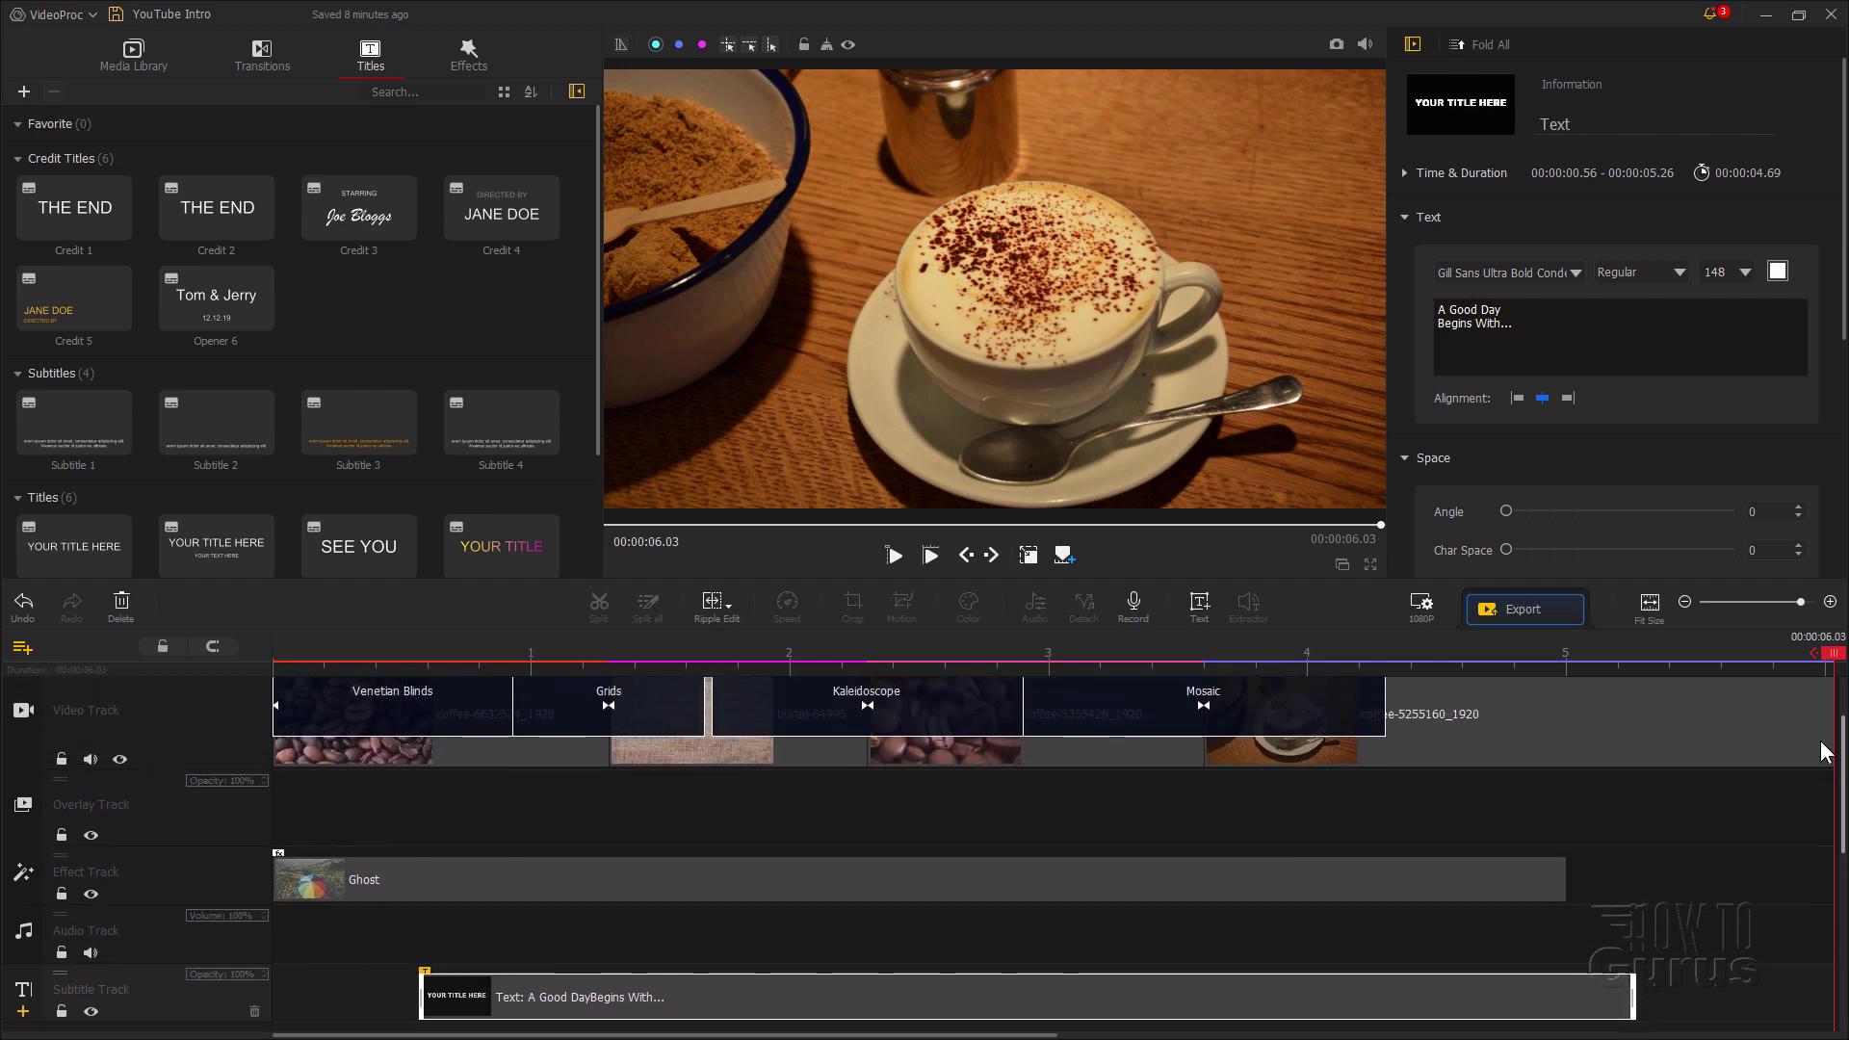
{"action": "left_click", "coordinate": [798, 662]}
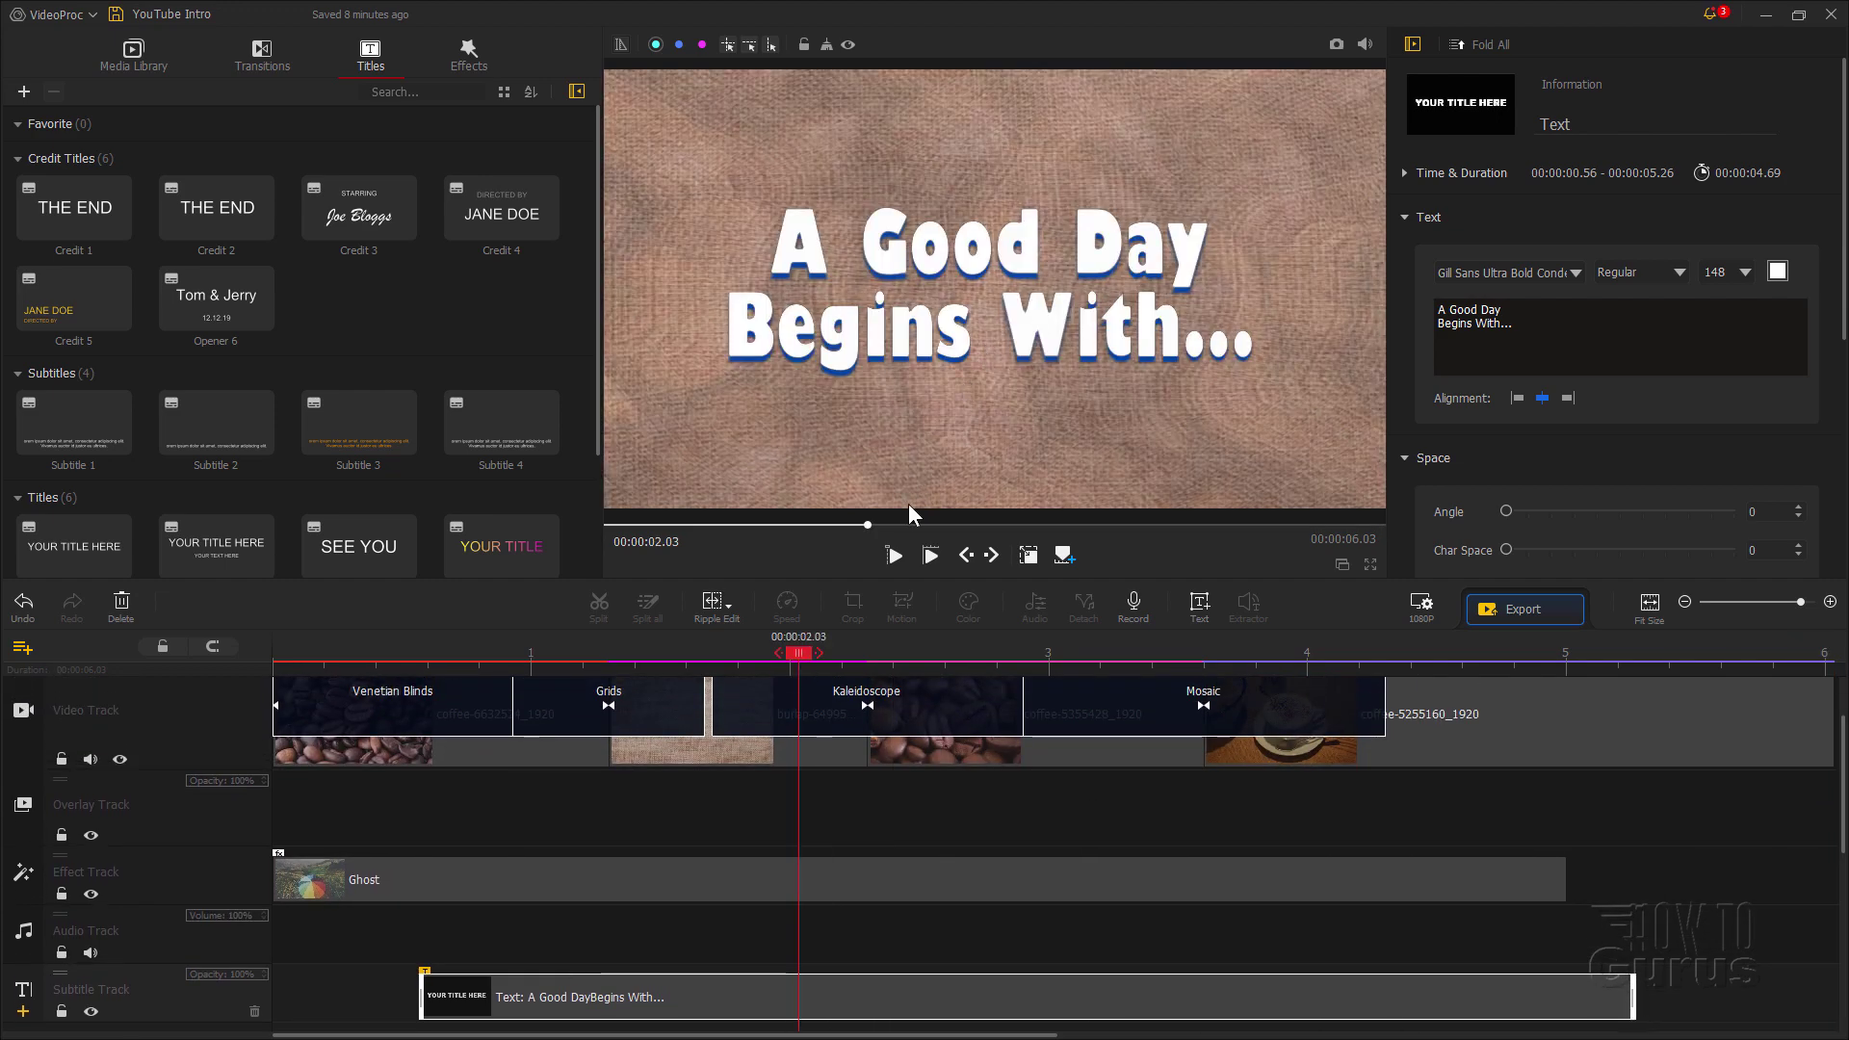
{"action": "left_click_drag", "start_coordinate": [810, 653], "coordinate": [606, 638]}
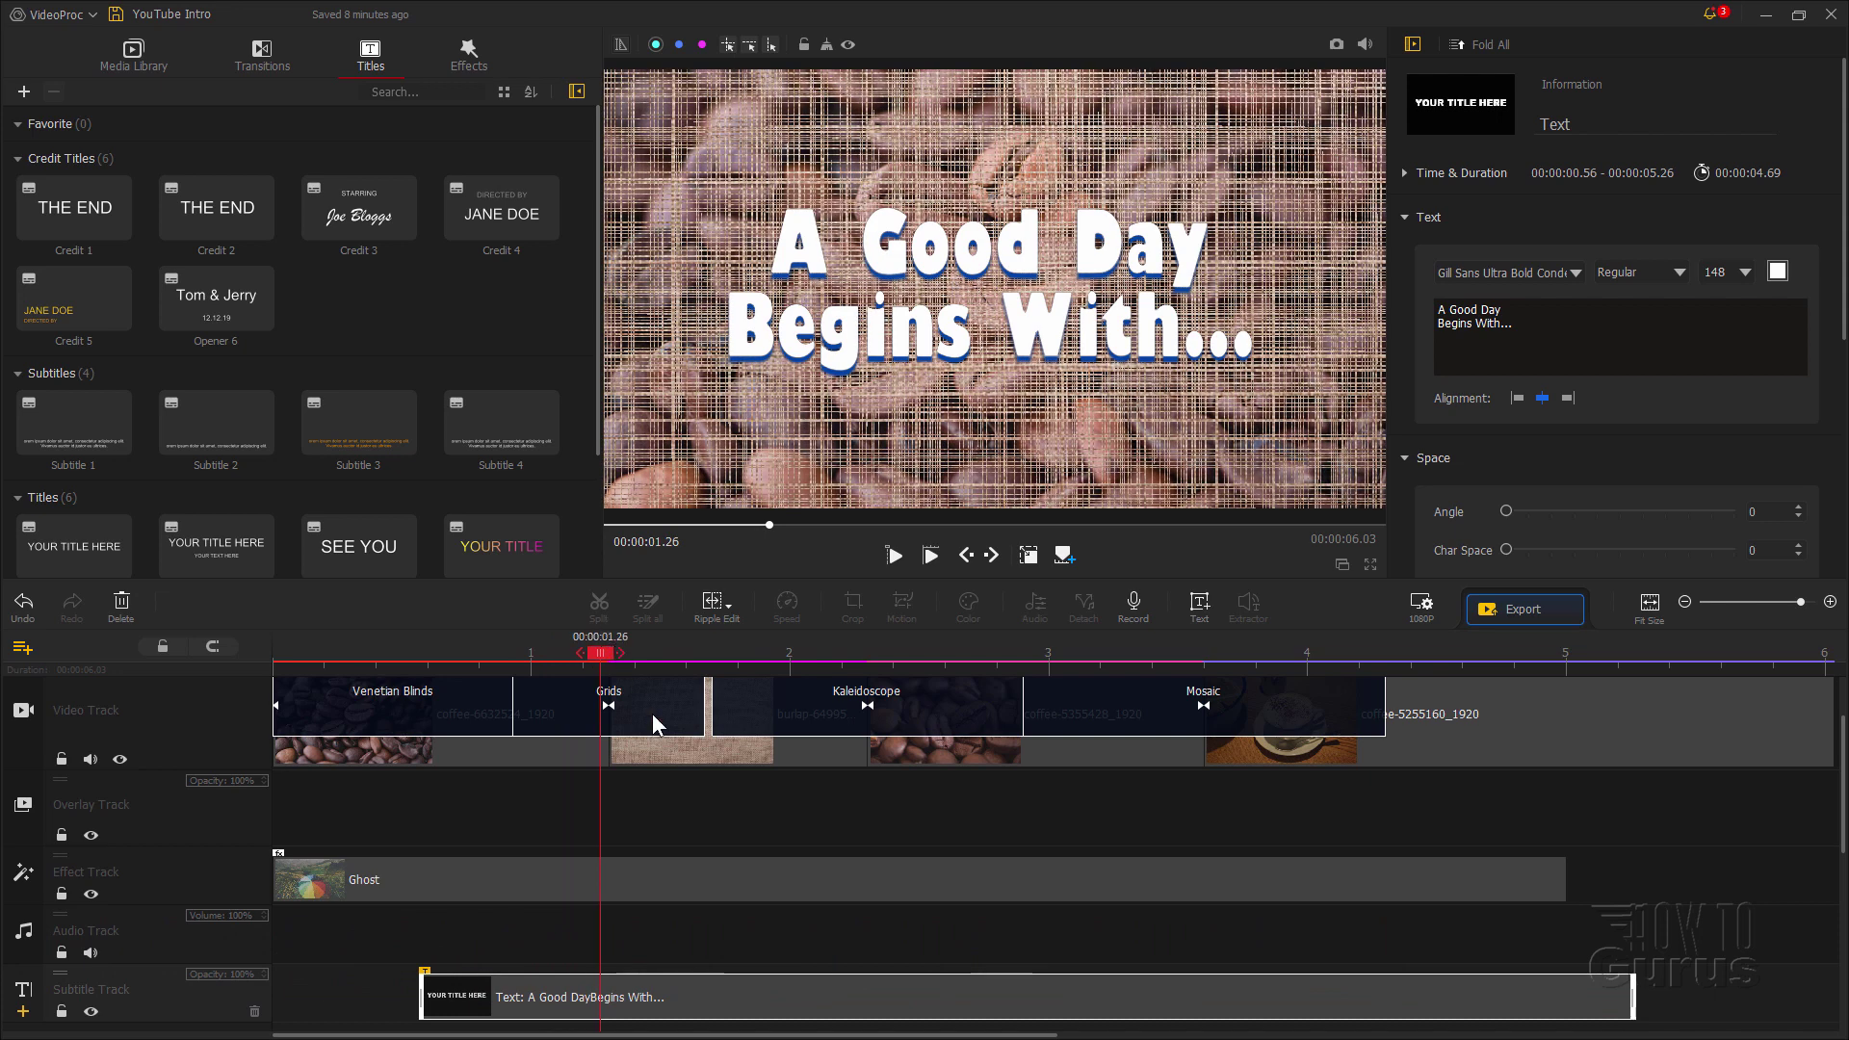
{"action": "left_click_drag", "start_coordinate": [656, 1006], "coordinate": [862, 1009]}
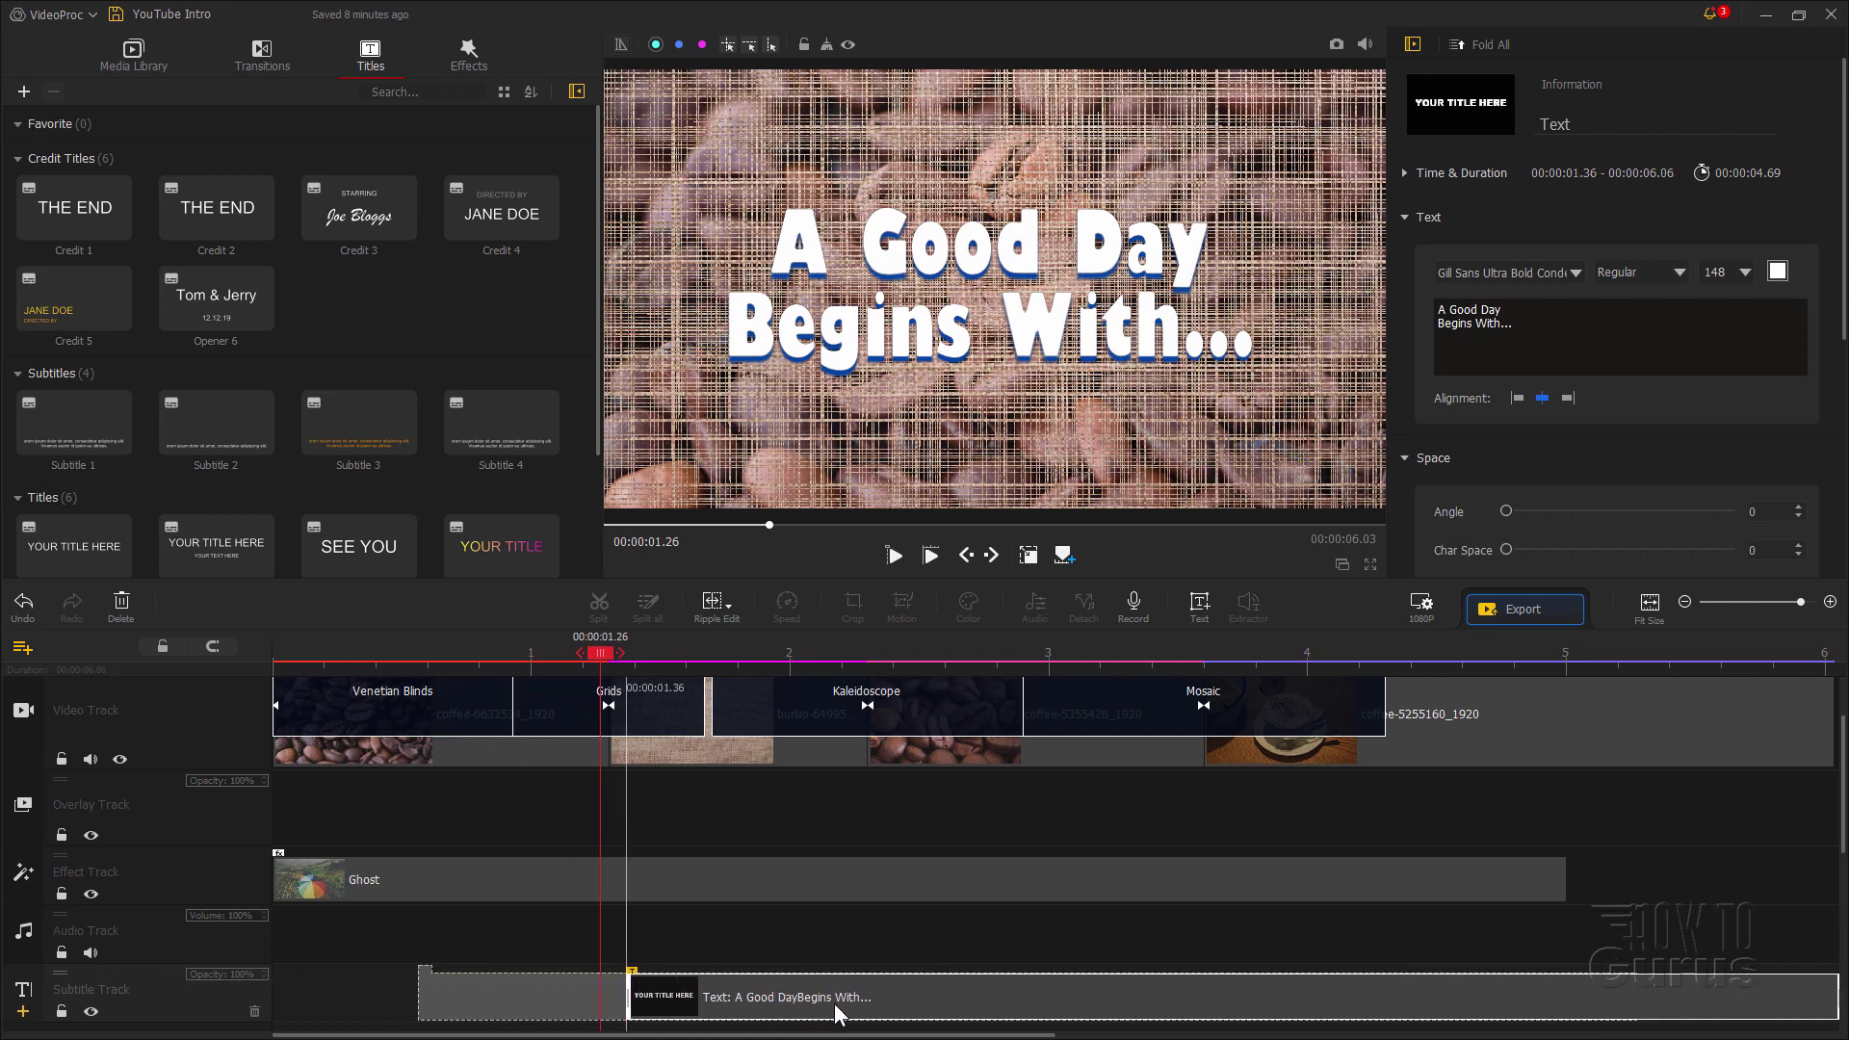
{"action": "left_click_drag", "start_coordinate": [626, 1004], "coordinate": [609, 1002]}
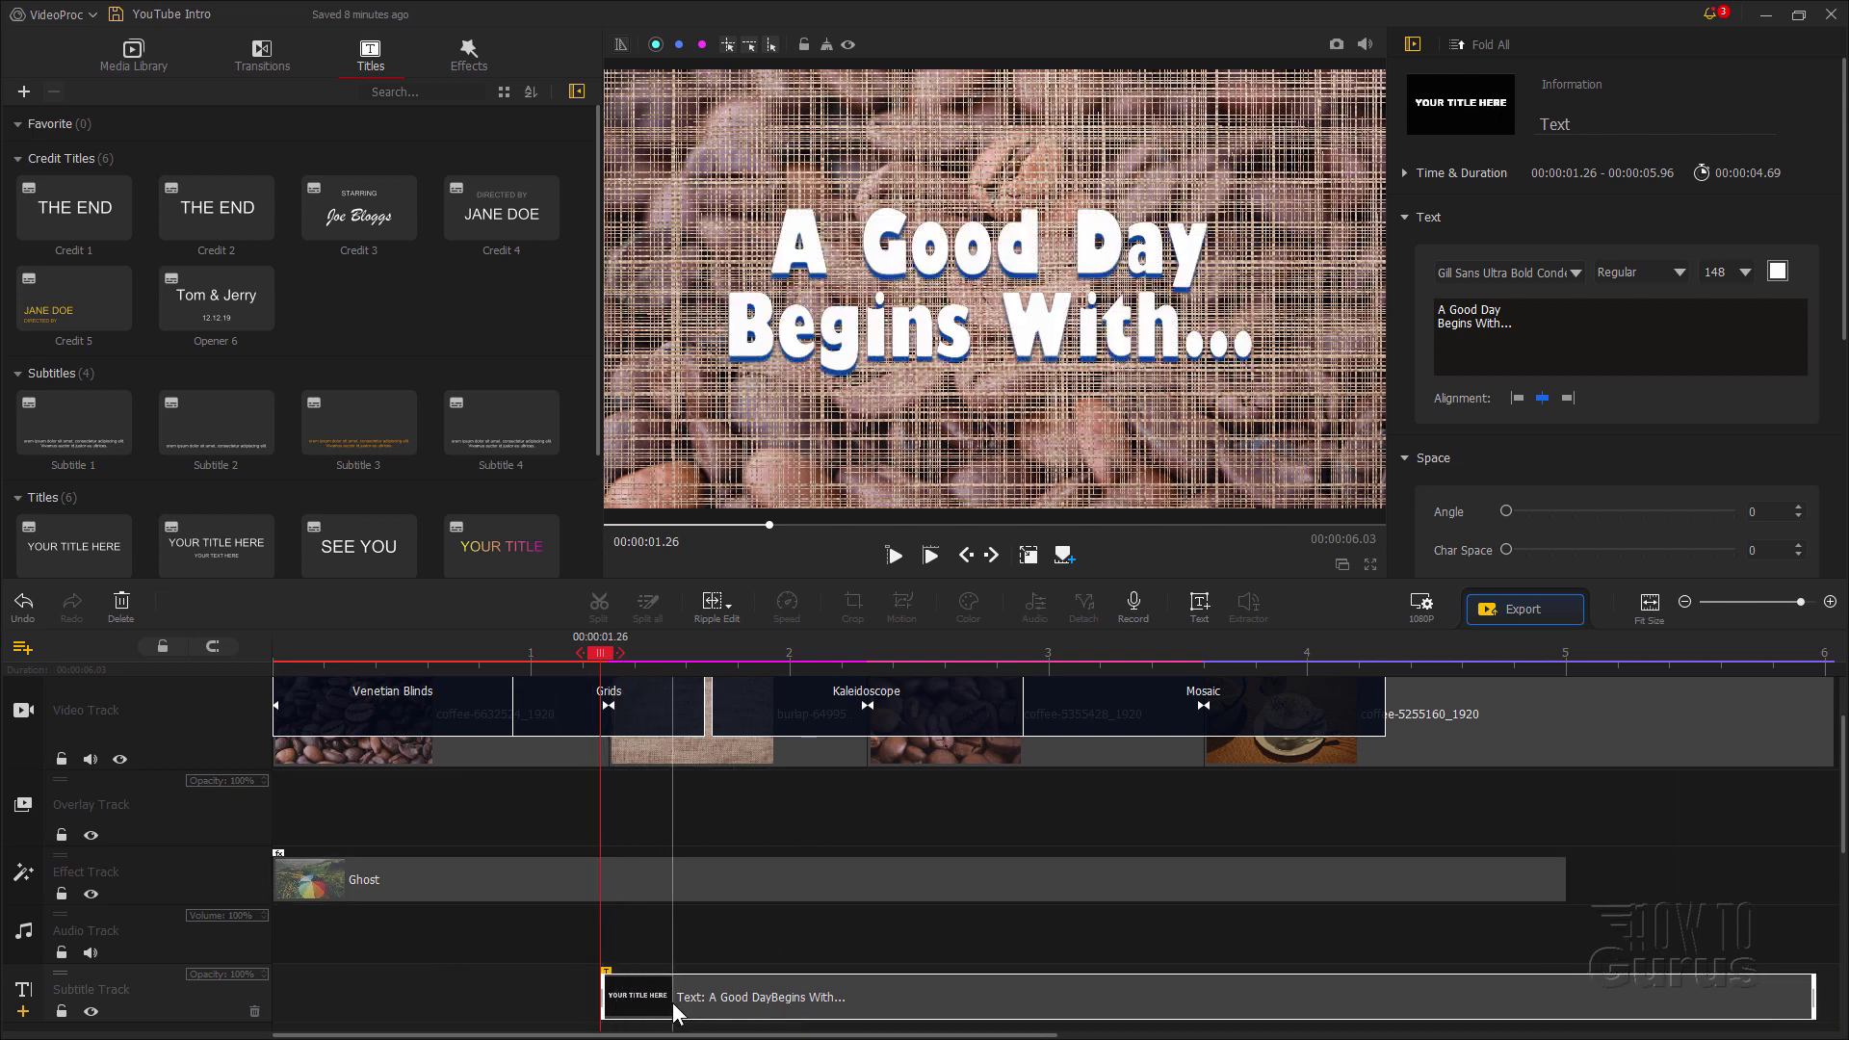
Step: Extend the end of the text clip to 6.03 seconds, matching the end of the last picture
{"action": "left_click", "coordinate": [1685, 604]}
{"action": "left_click", "coordinate": [1684, 603]}
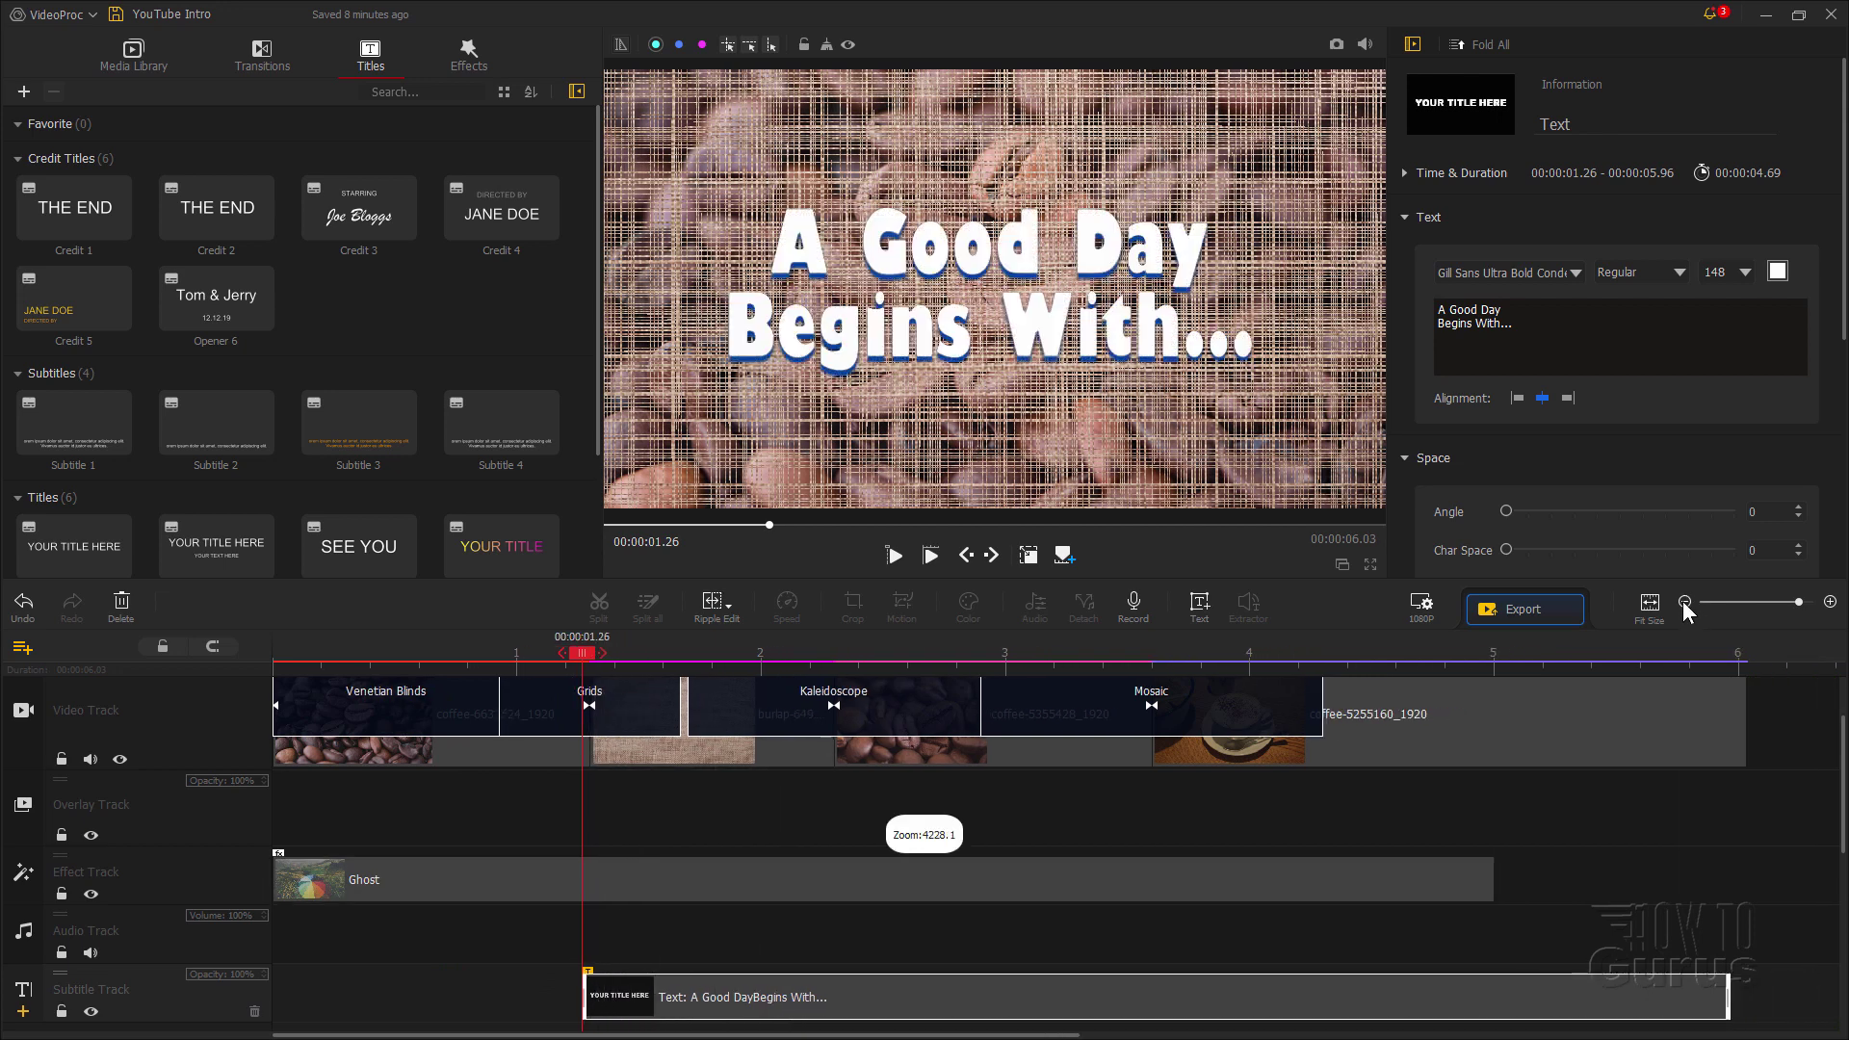
{"action": "left_click", "coordinate": [1684, 604]}
{"action": "left_click", "coordinate": [1684, 603]}
{"action": "left_click", "coordinate": [1684, 604]}
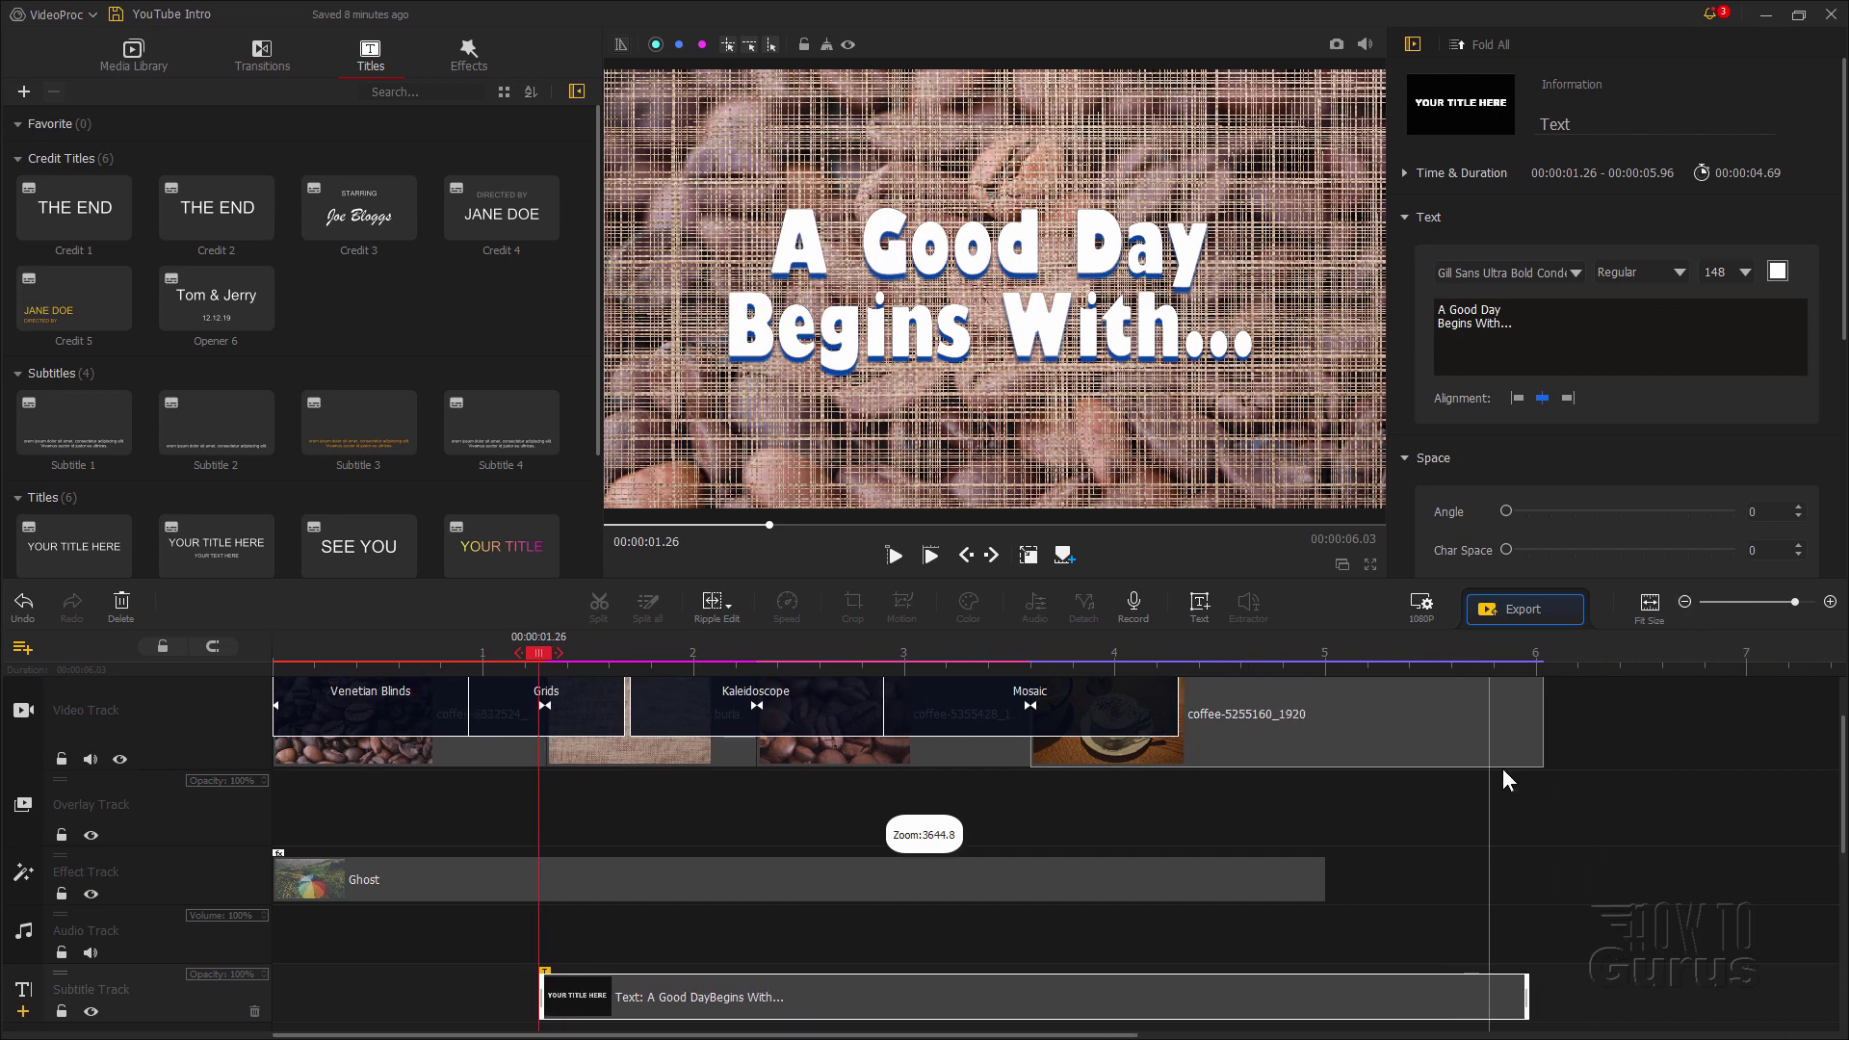
{"action": "left_click_drag", "start_coordinate": [1527, 1005], "coordinate": [1541, 1004]}
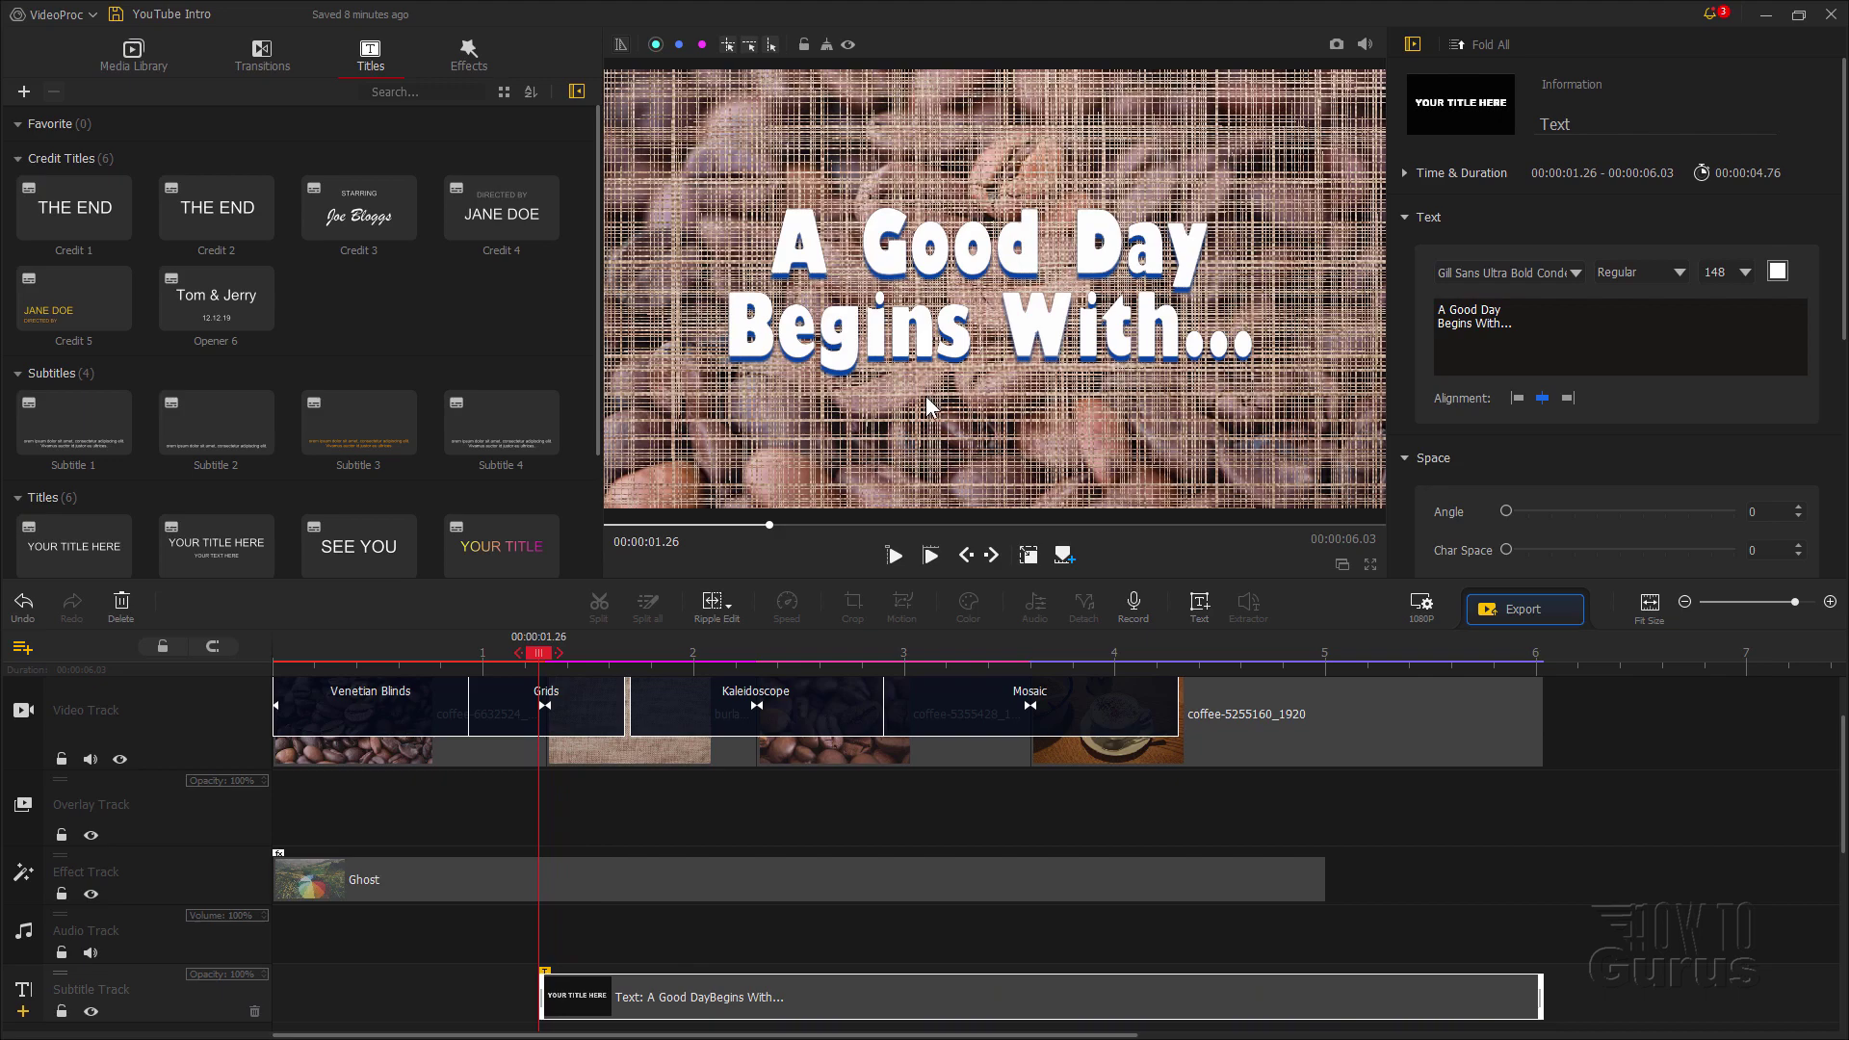
Step: Preview the intro and trim the end of the text clip back to 5.40 seconds
{"action": "left_click", "coordinate": [931, 559]}
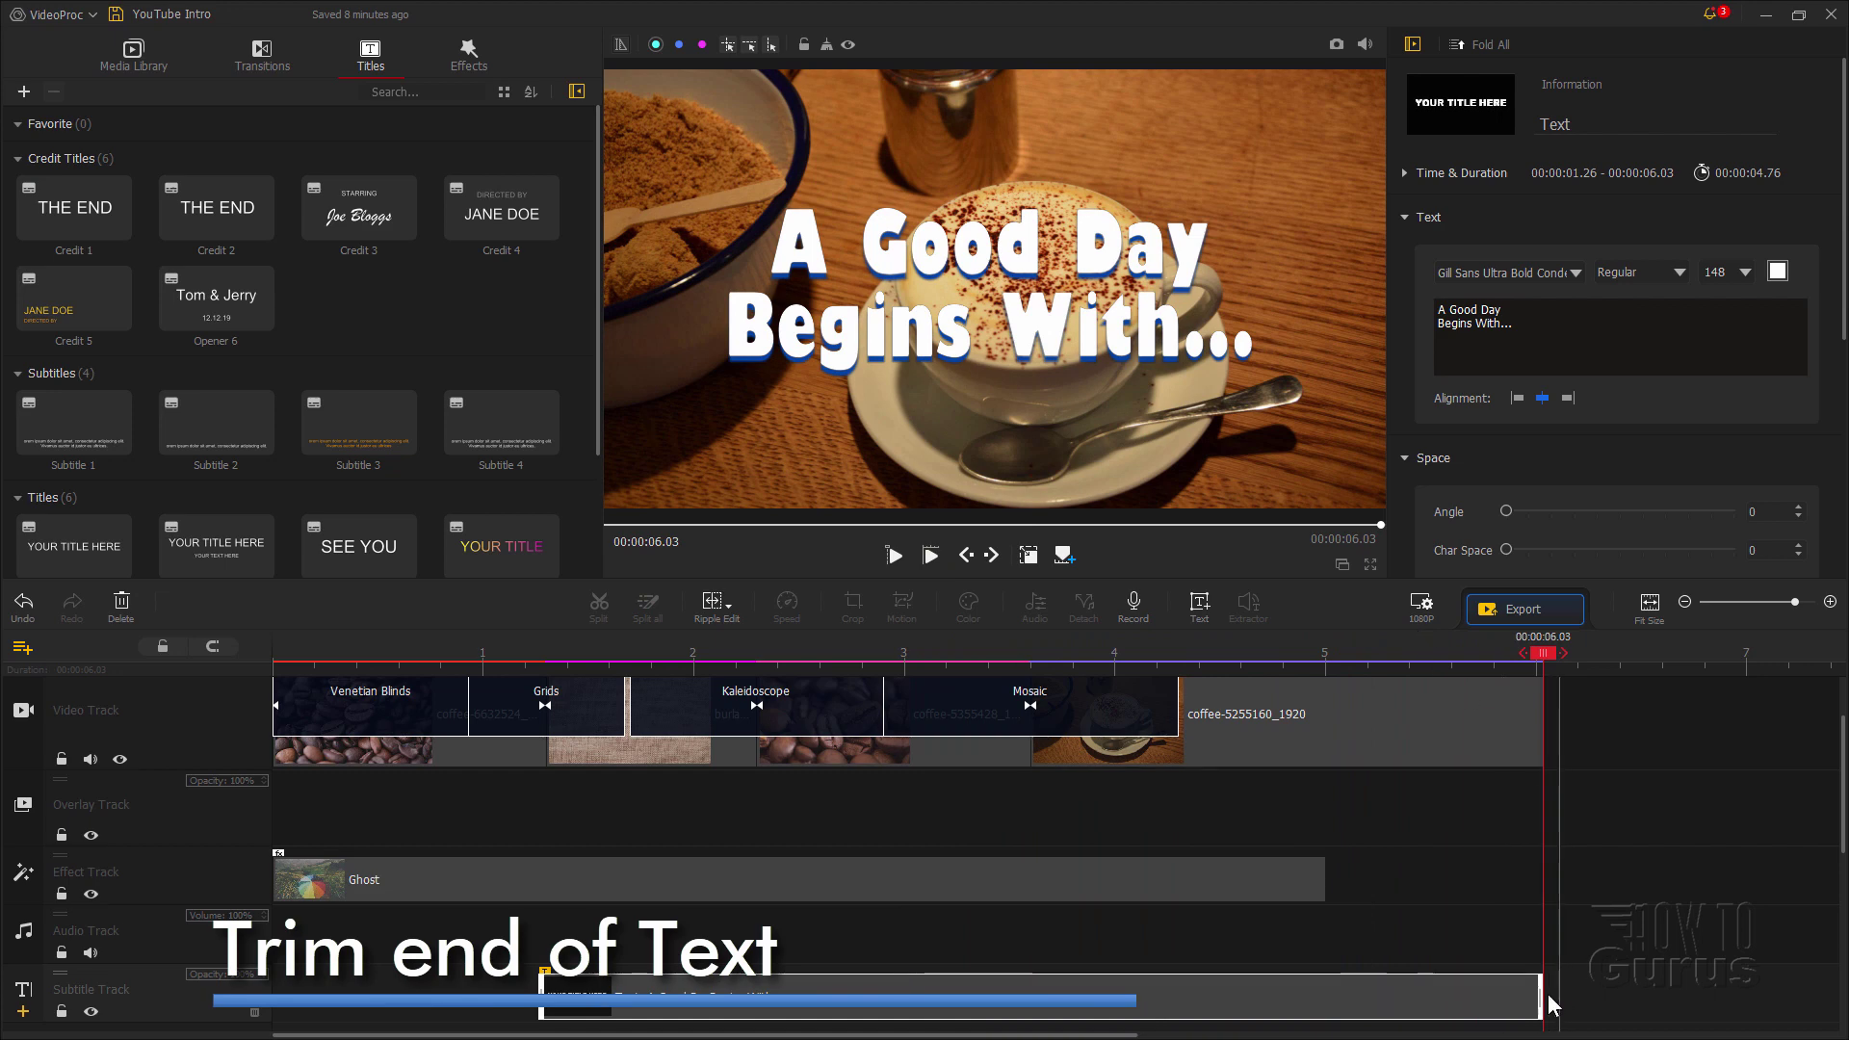
{"action": "left_click_drag", "start_coordinate": [1537, 998], "coordinate": [1409, 1002]}
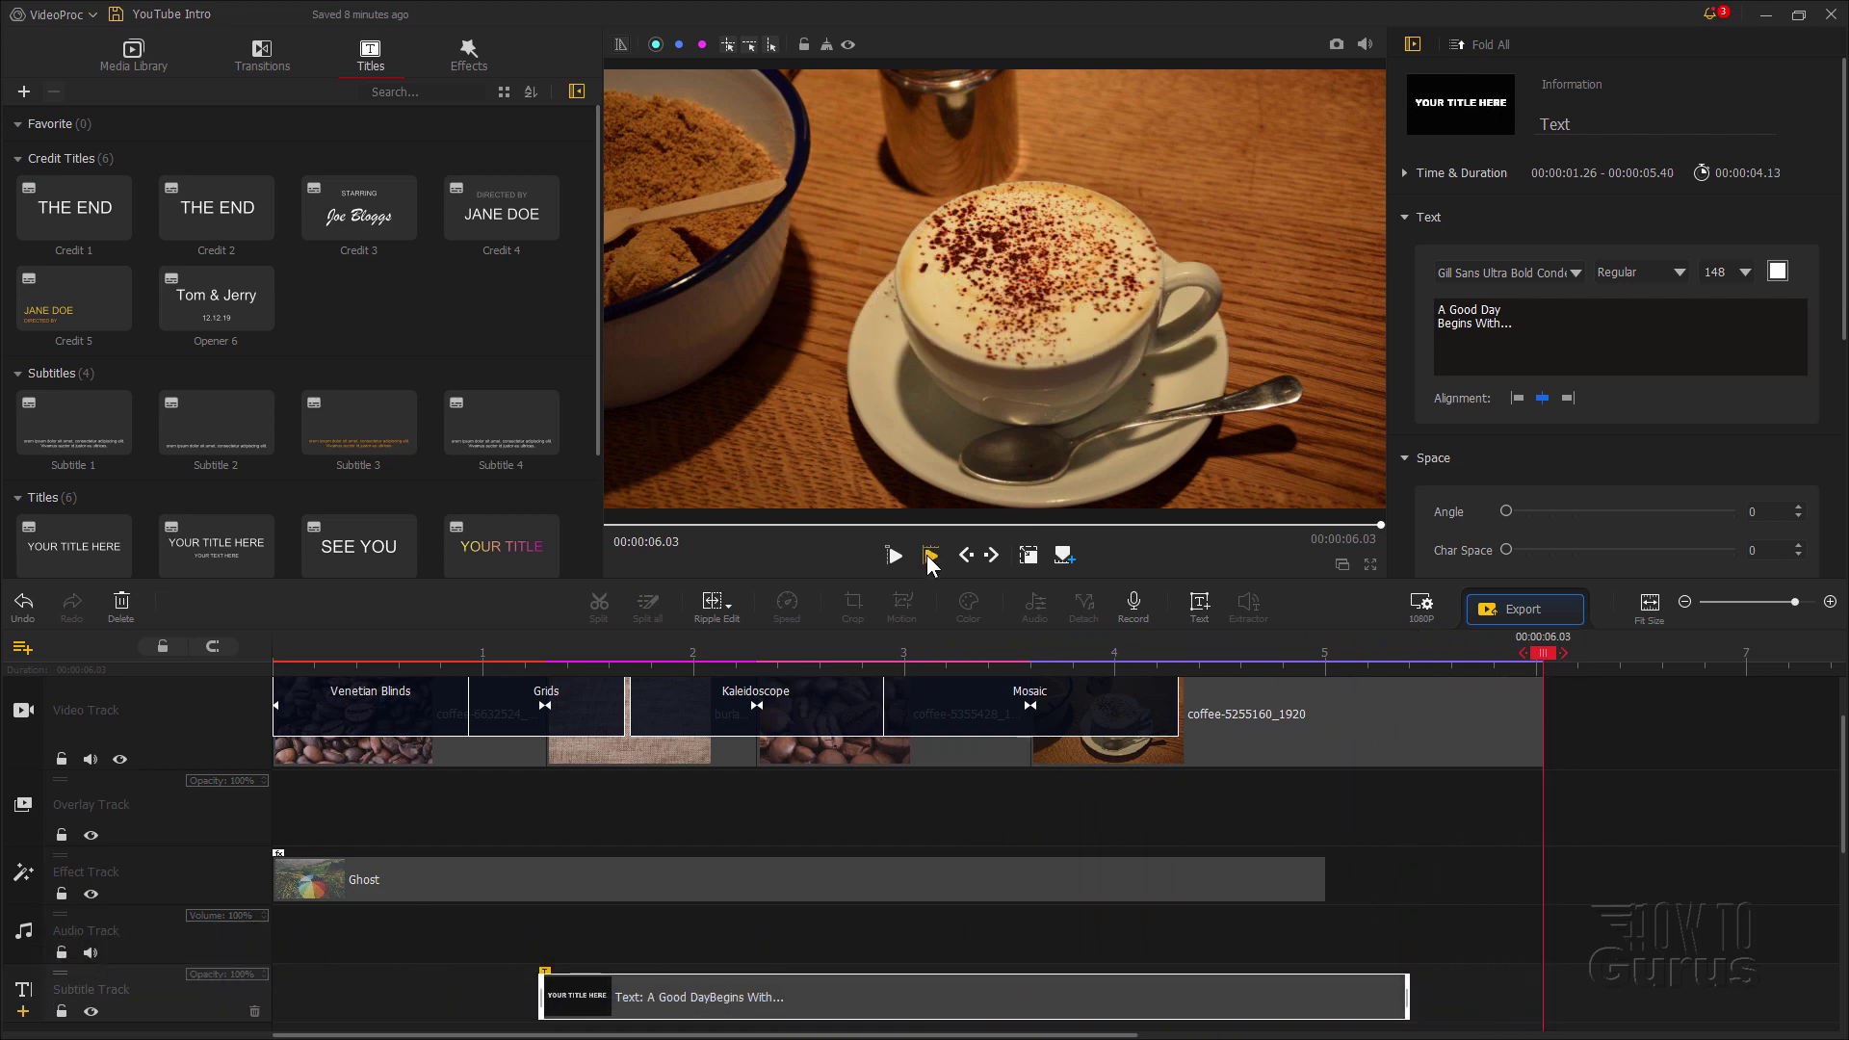
{"action": "left_click", "coordinate": [930, 555]}
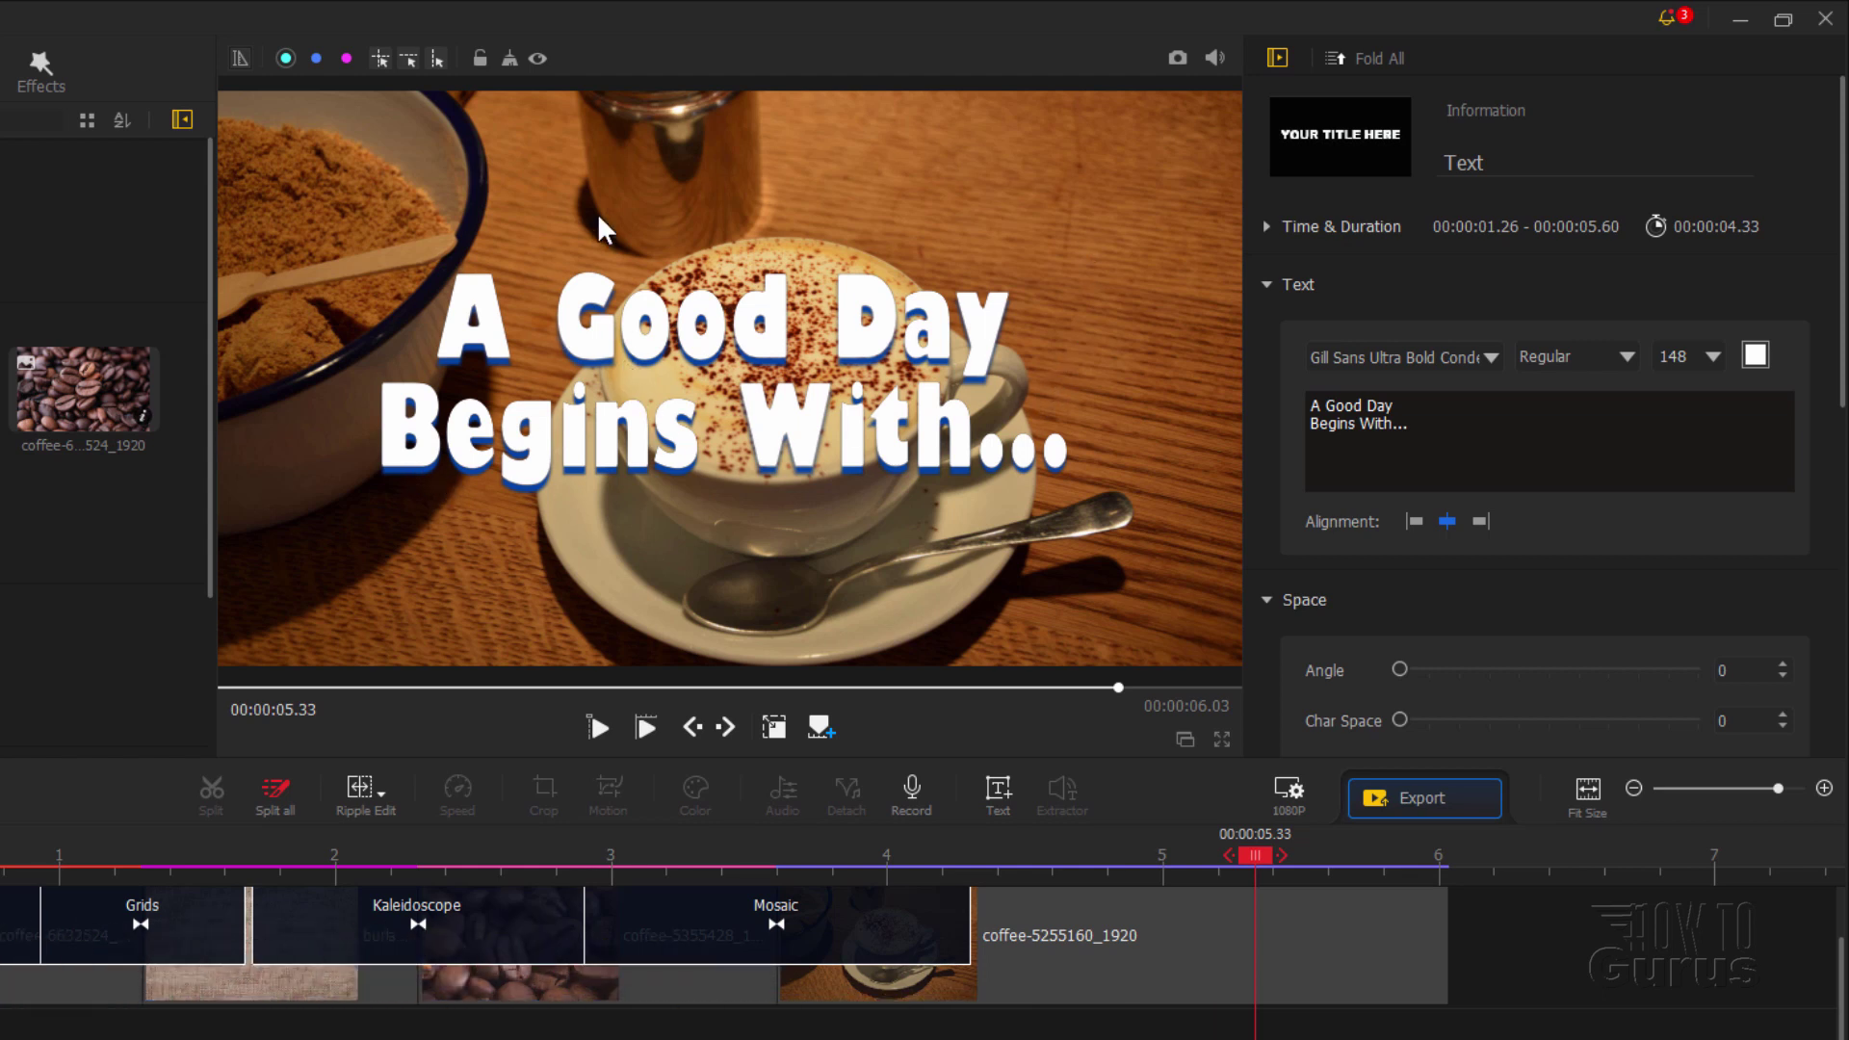
Step: Set the title's text shadow direction to the lower right
{"action": "left_click", "coordinate": [1269, 285]}
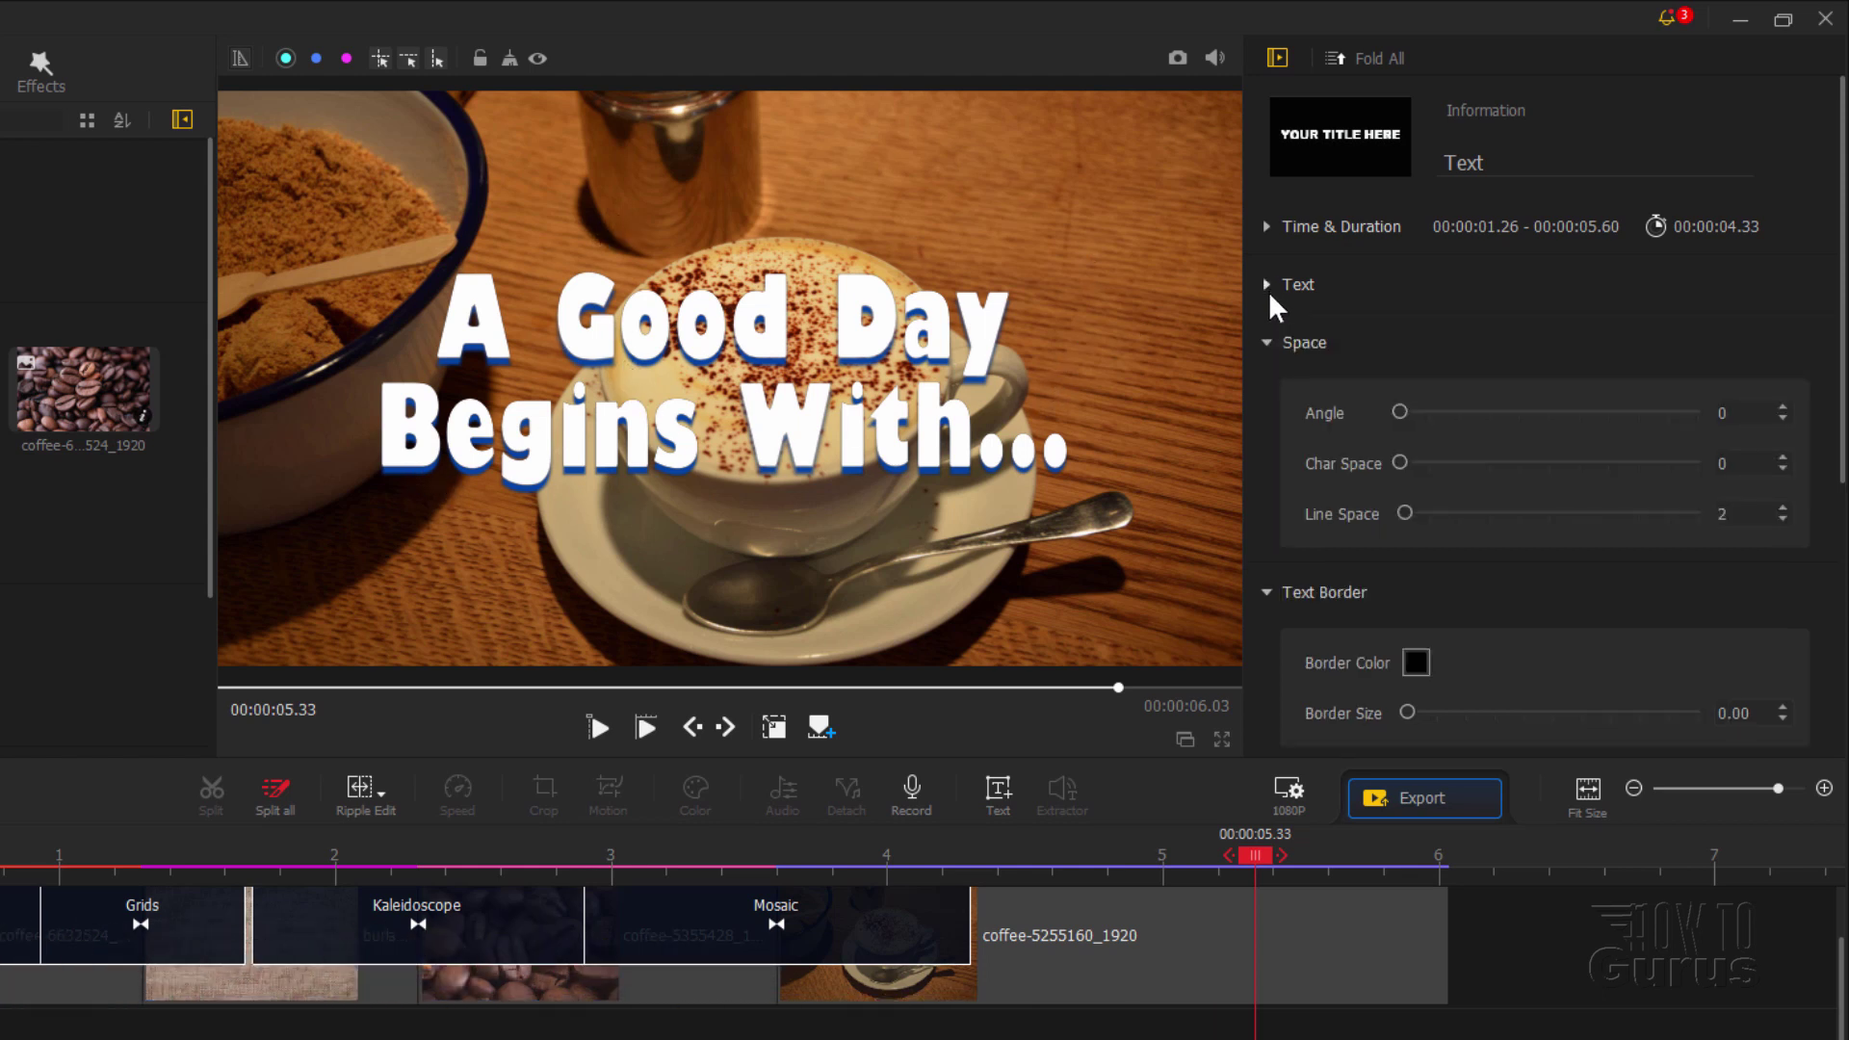
{"action": "left_click", "coordinate": [1269, 344]}
{"action": "left_click", "coordinate": [1269, 401]}
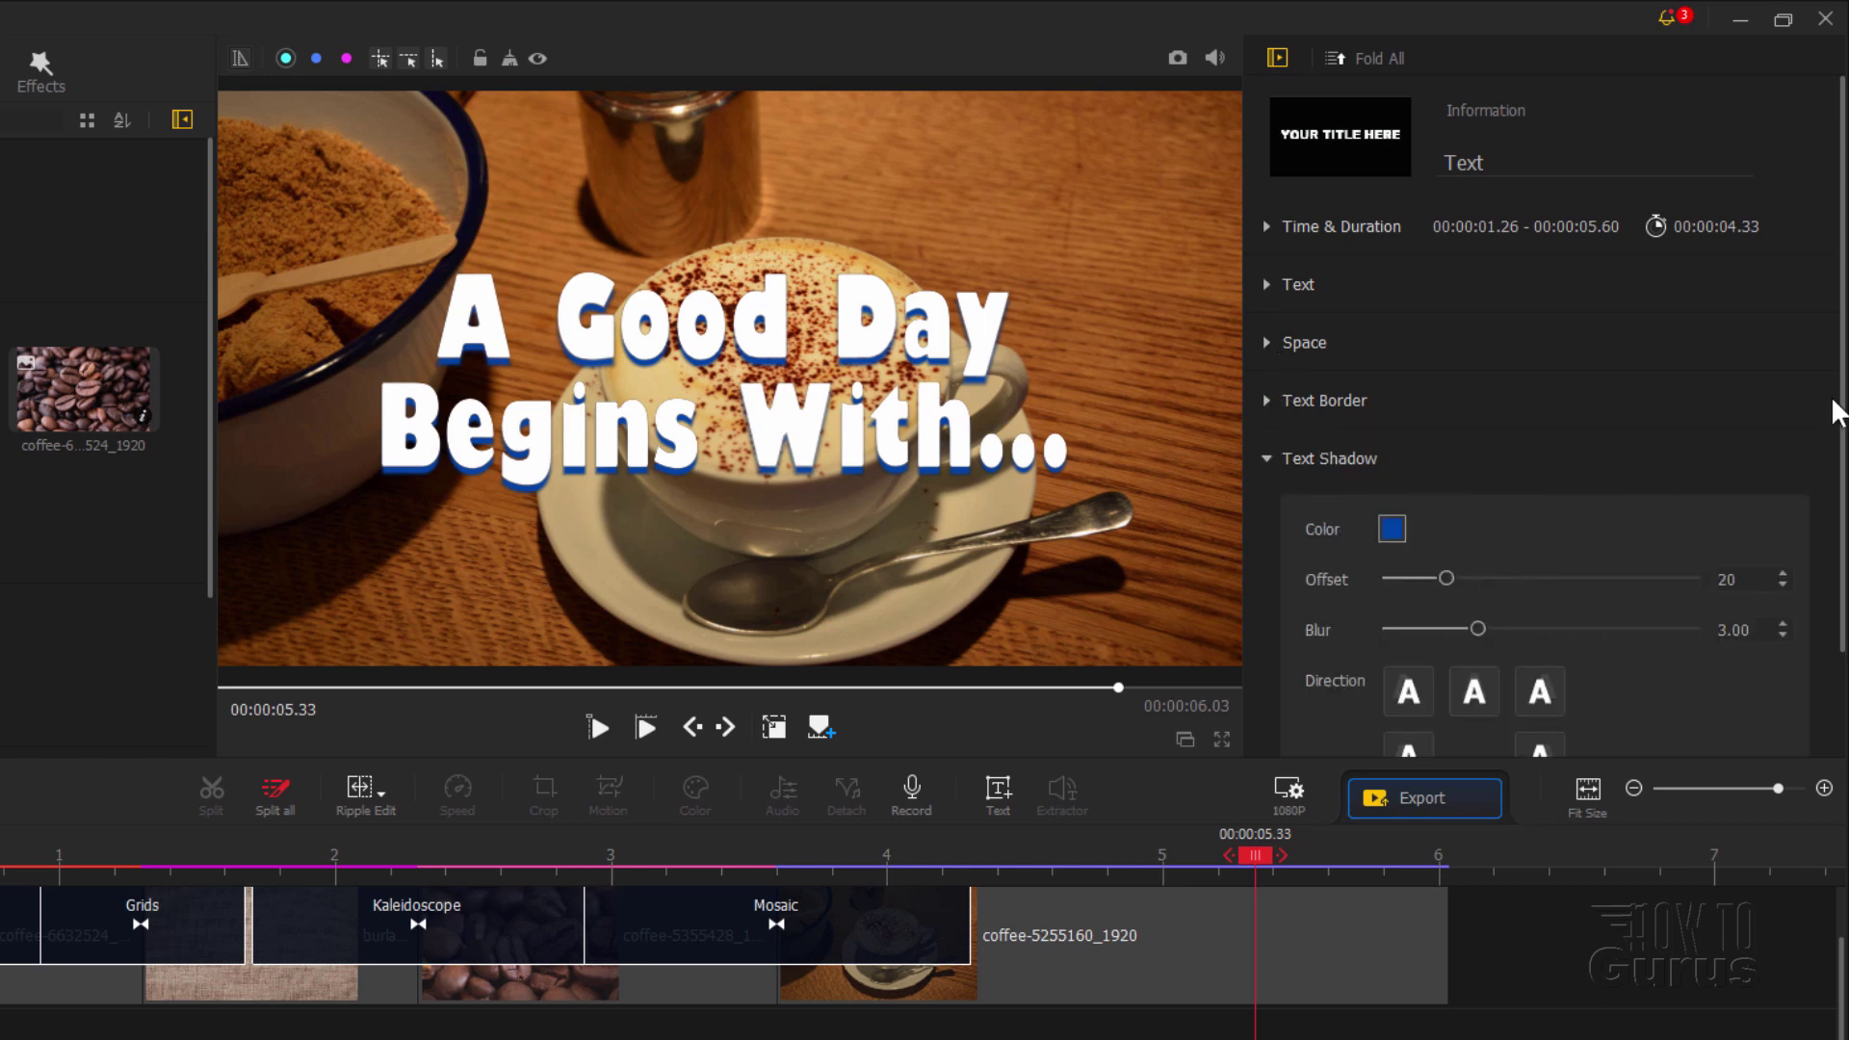
{"action": "scroll", "coordinate": [1369, 462], "scroll_direction": "down", "scroll_amount": 1}
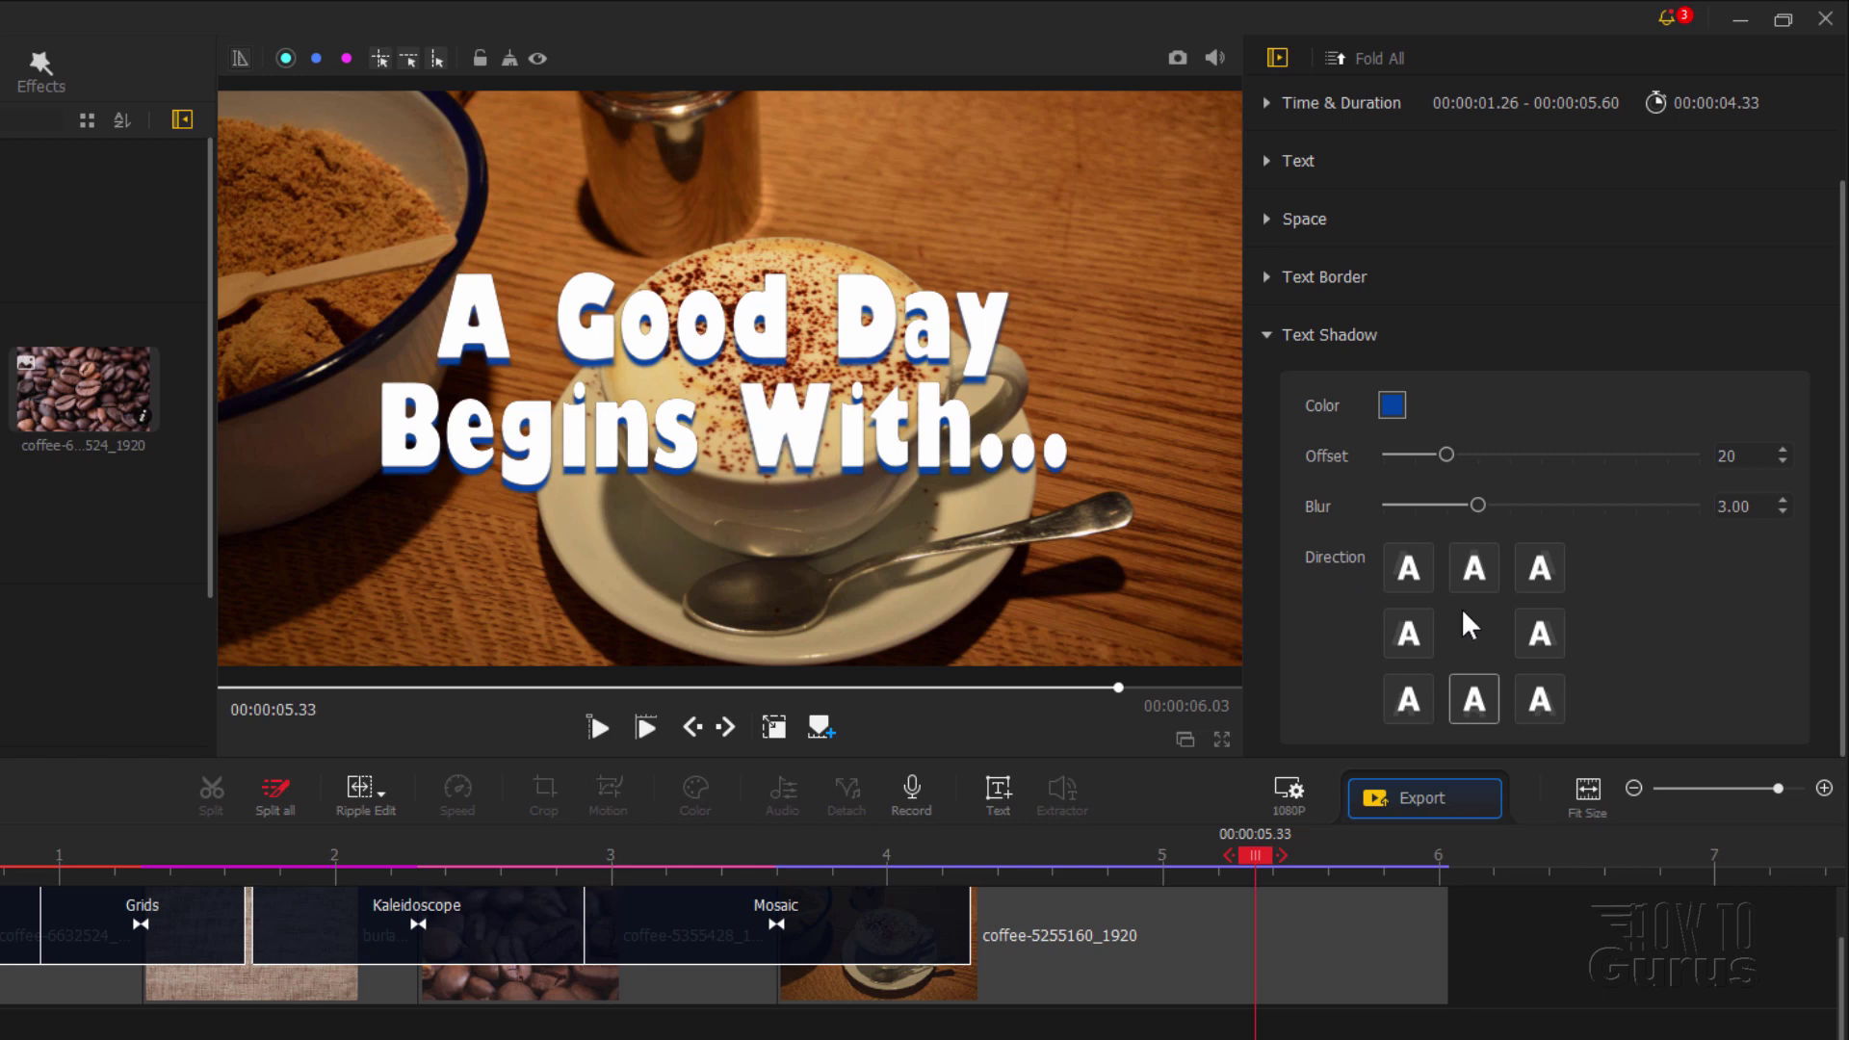
{"action": "left_click", "coordinate": [1540, 714]}
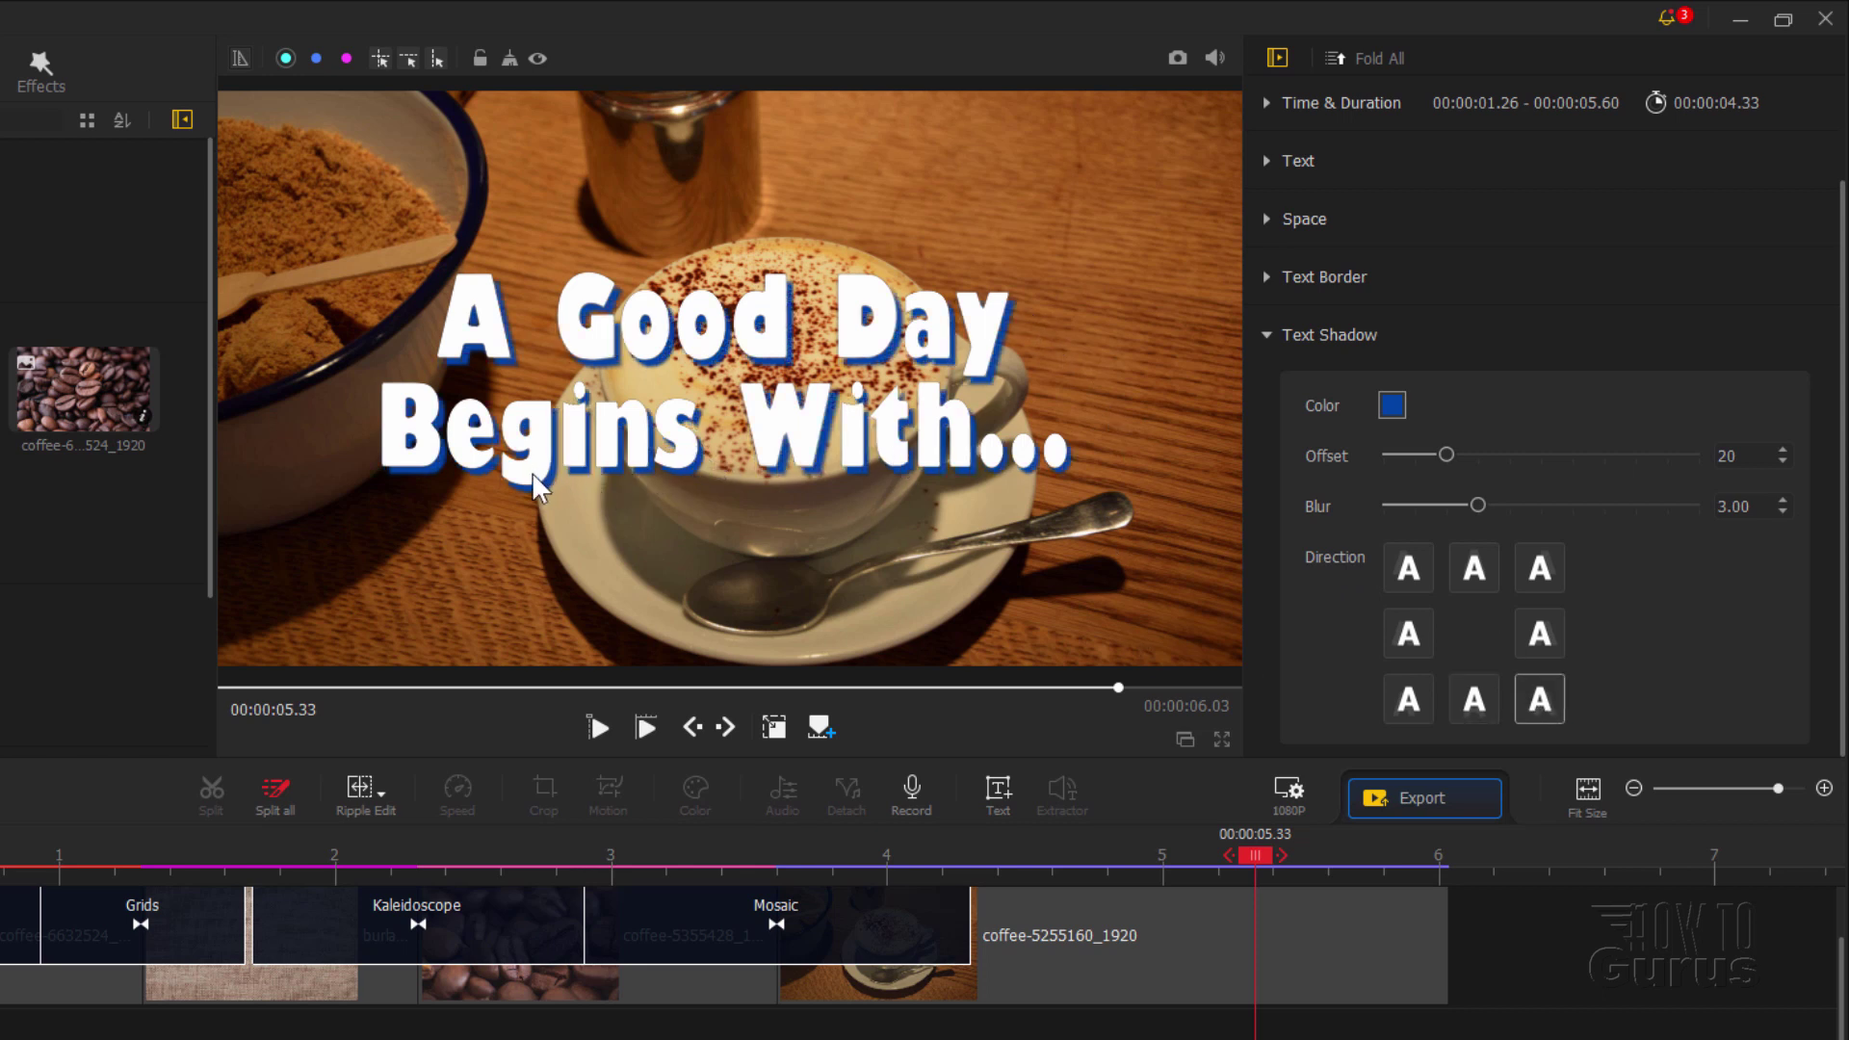
Step: Change the text shadow color to the dark brown #150601, sampled from the spoon's shadow in the preview picture
{"action": "left_click", "coordinate": [1393, 406]}
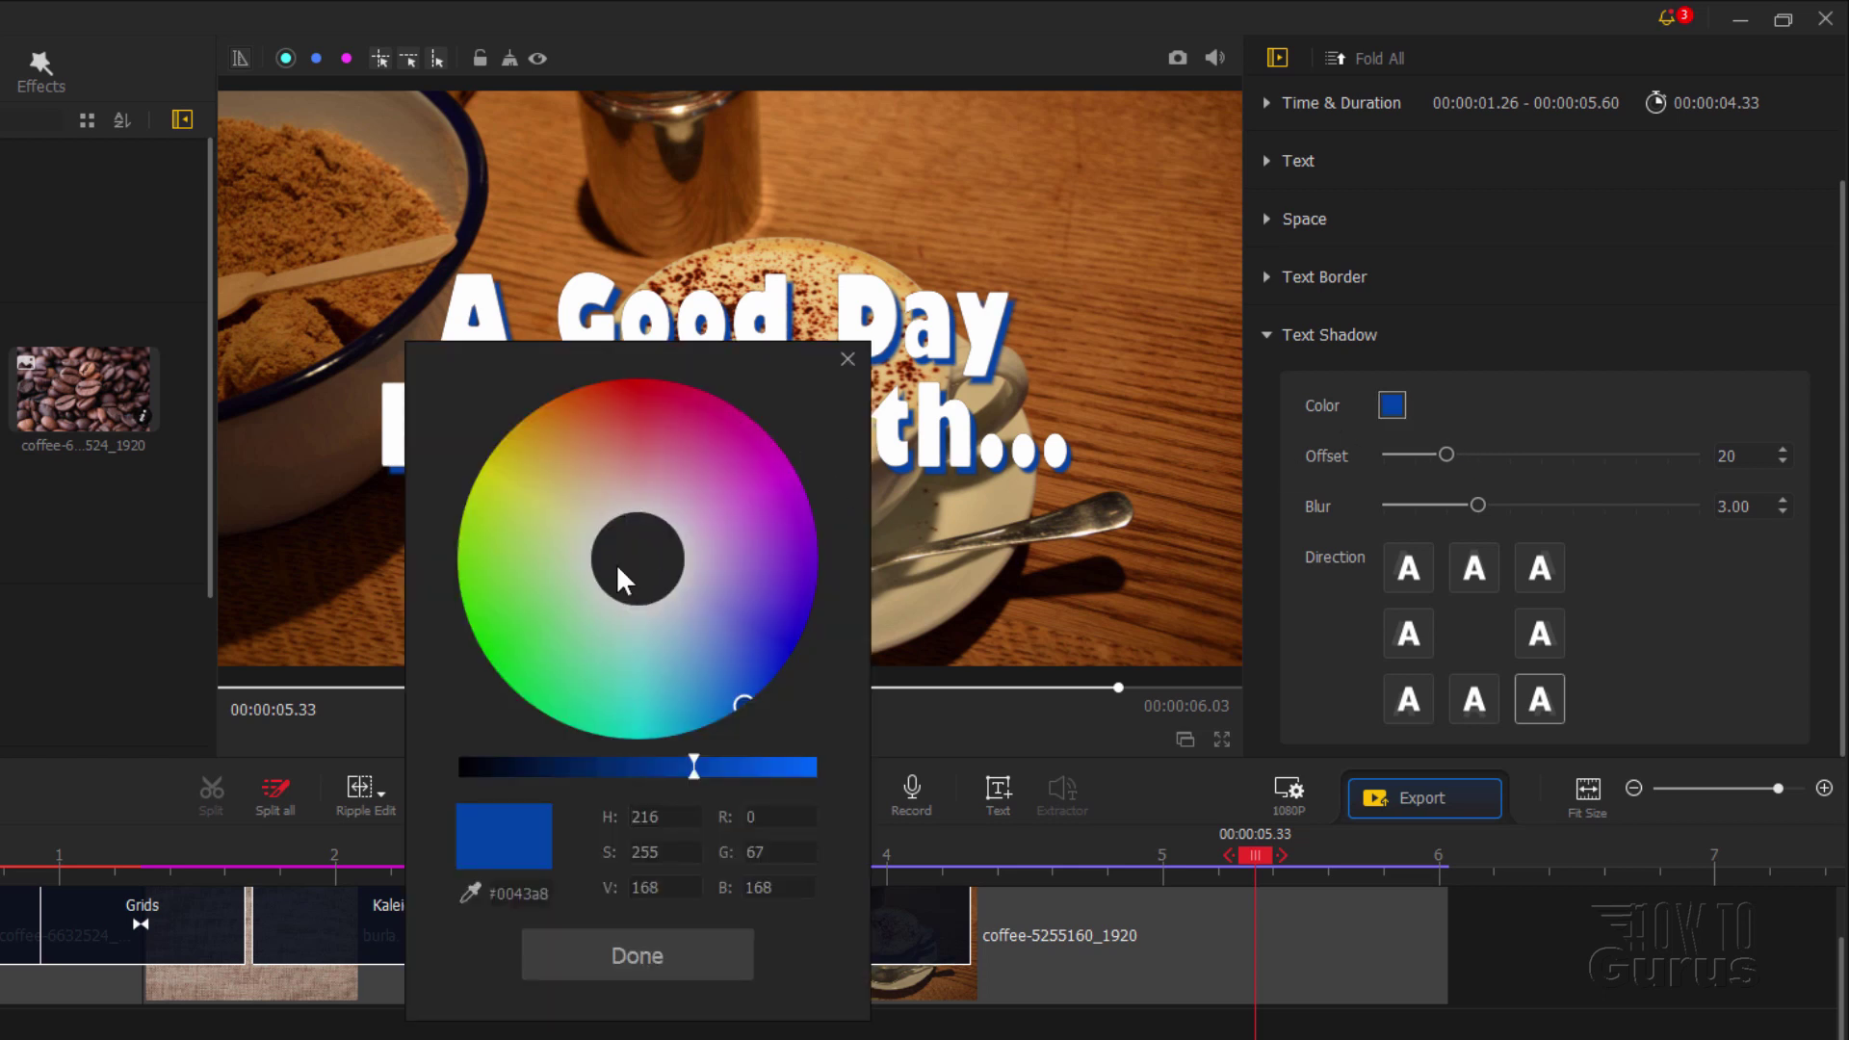
{"action": "left_click", "coordinate": [472, 896]}
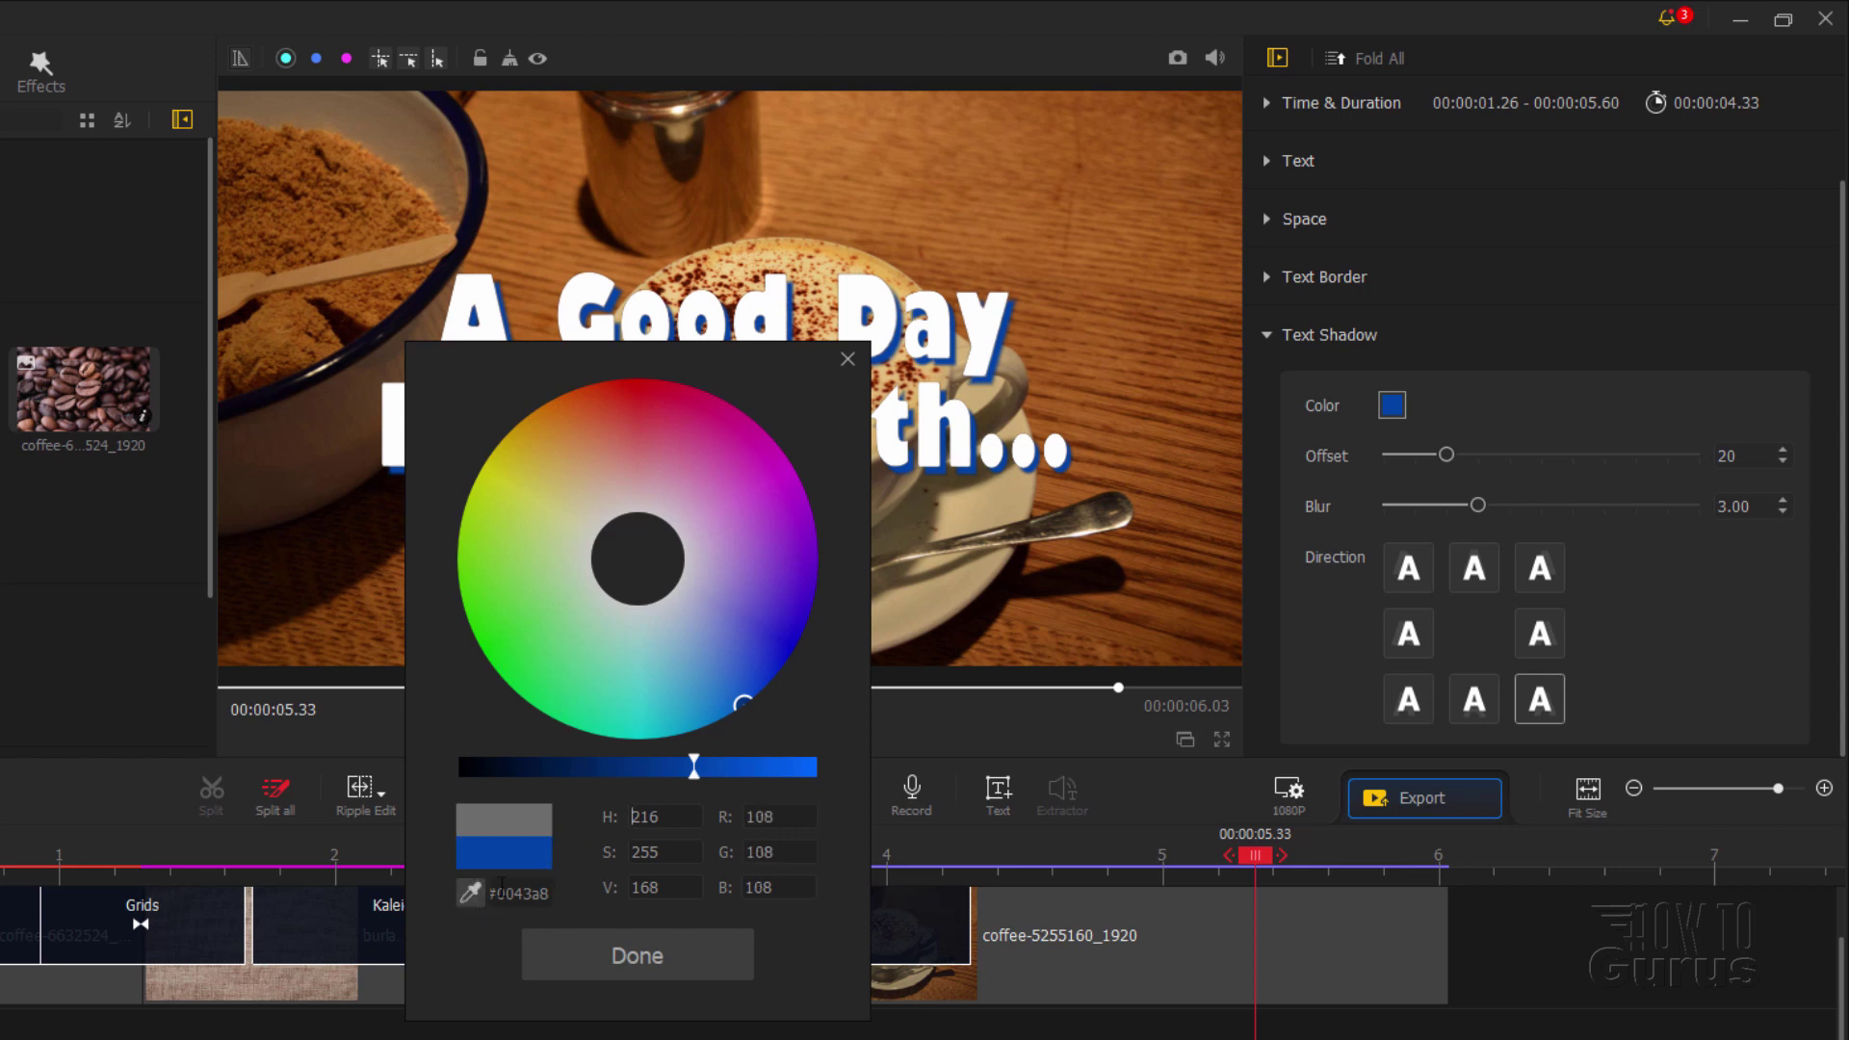
{"action": "left_click", "coordinate": [1086, 576]}
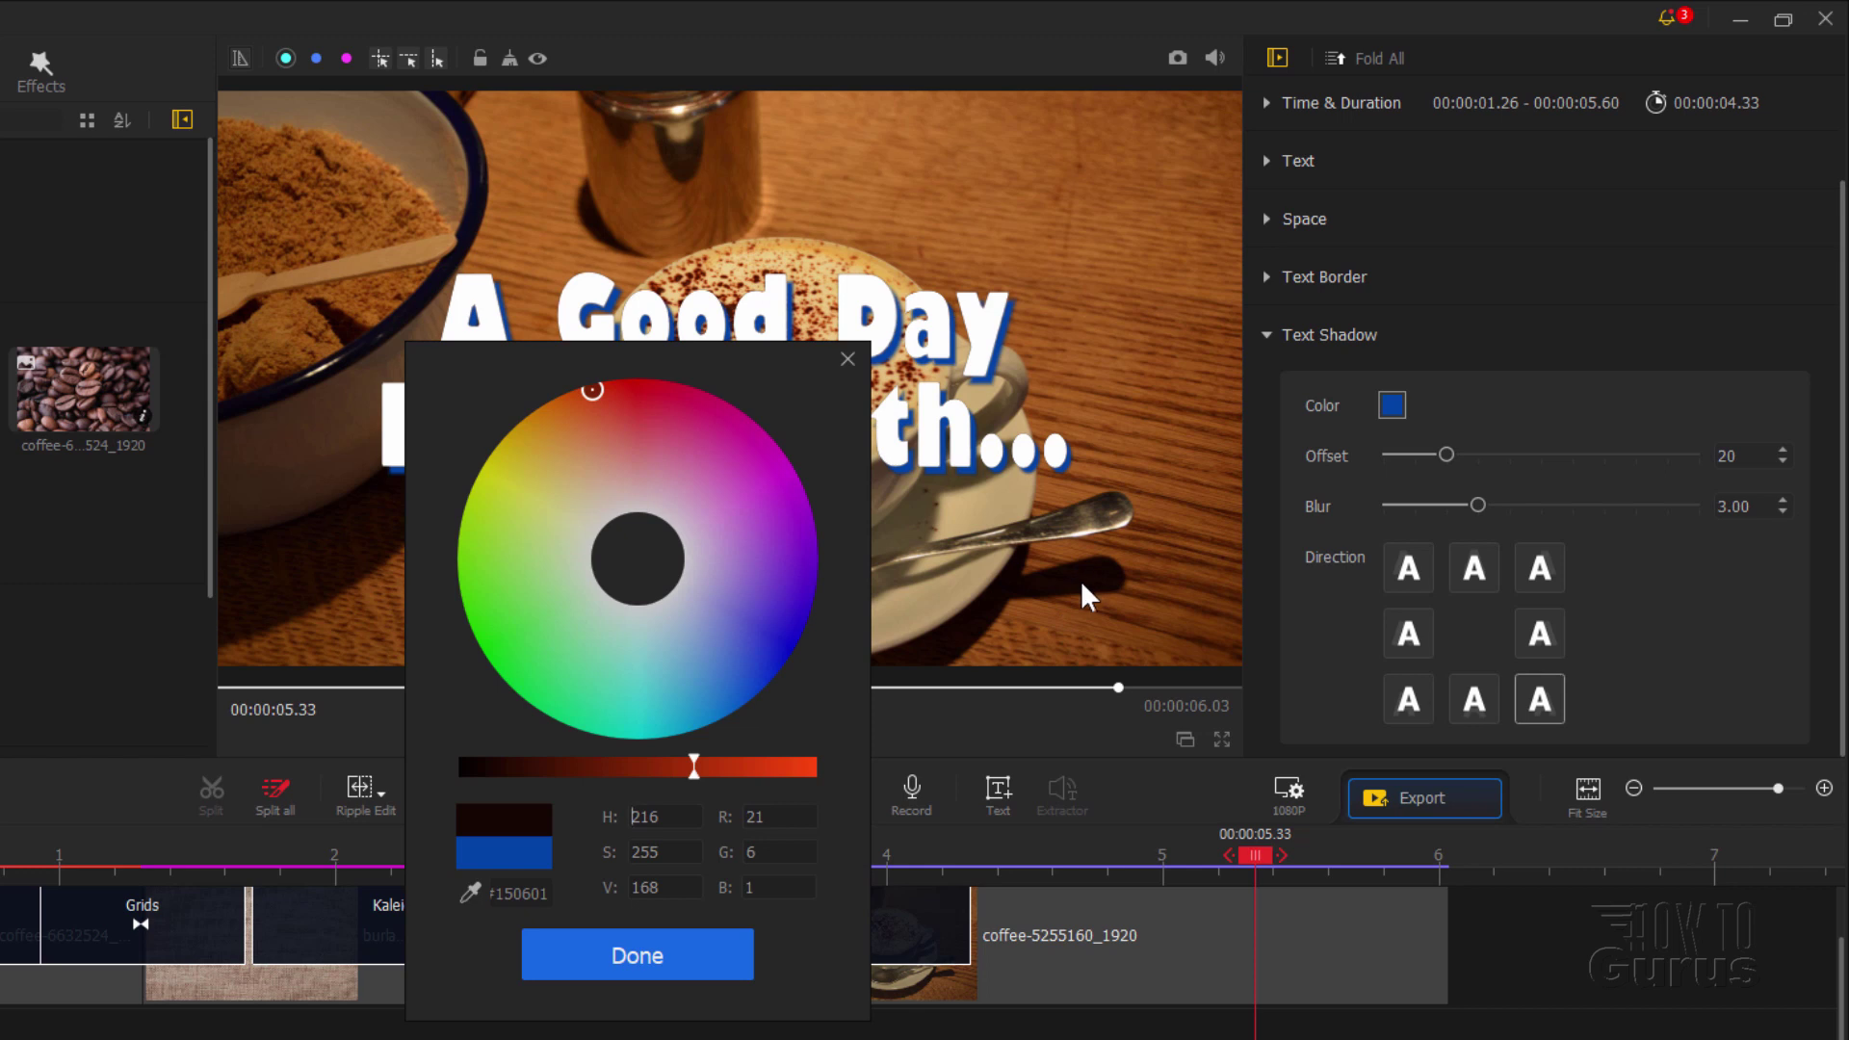
{"action": "left_click", "coordinate": [637, 955]}
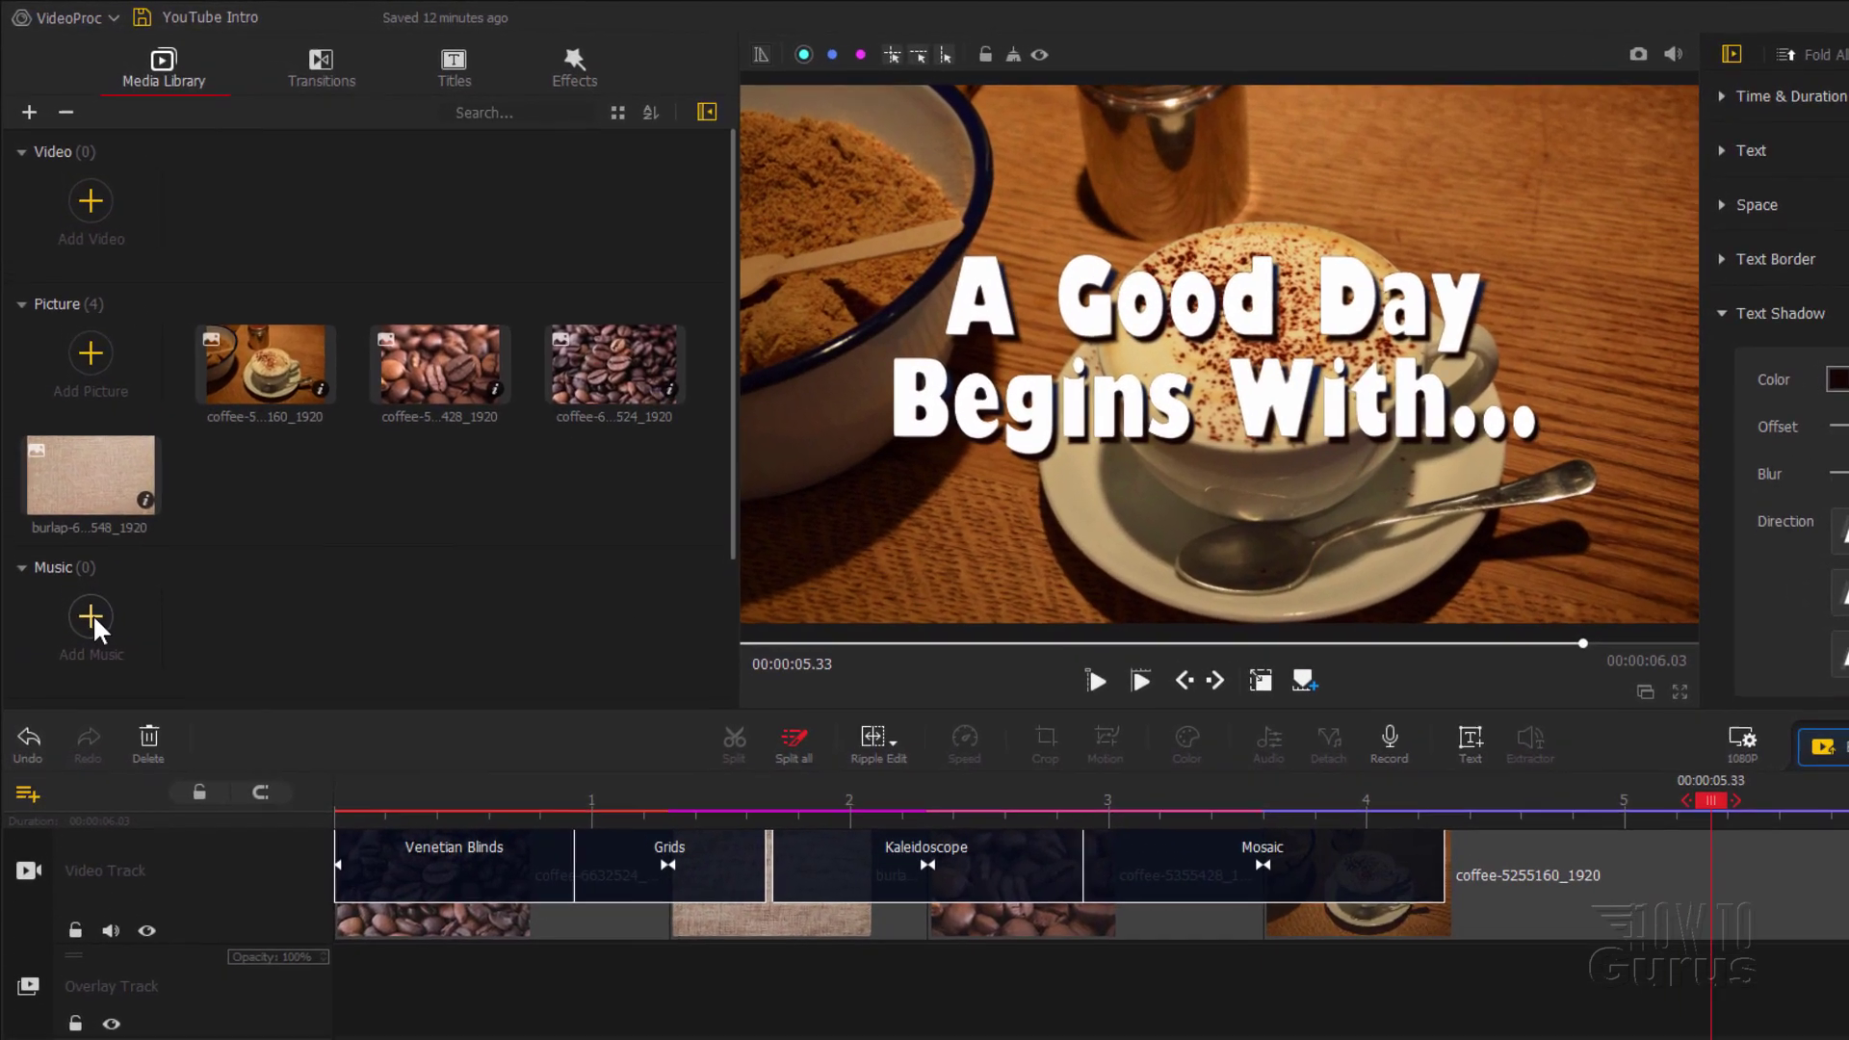
Step: Import the music file George_Street_Shuffle.mp3 into the media library
{"action": "left_click", "coordinate": [83, 539]}
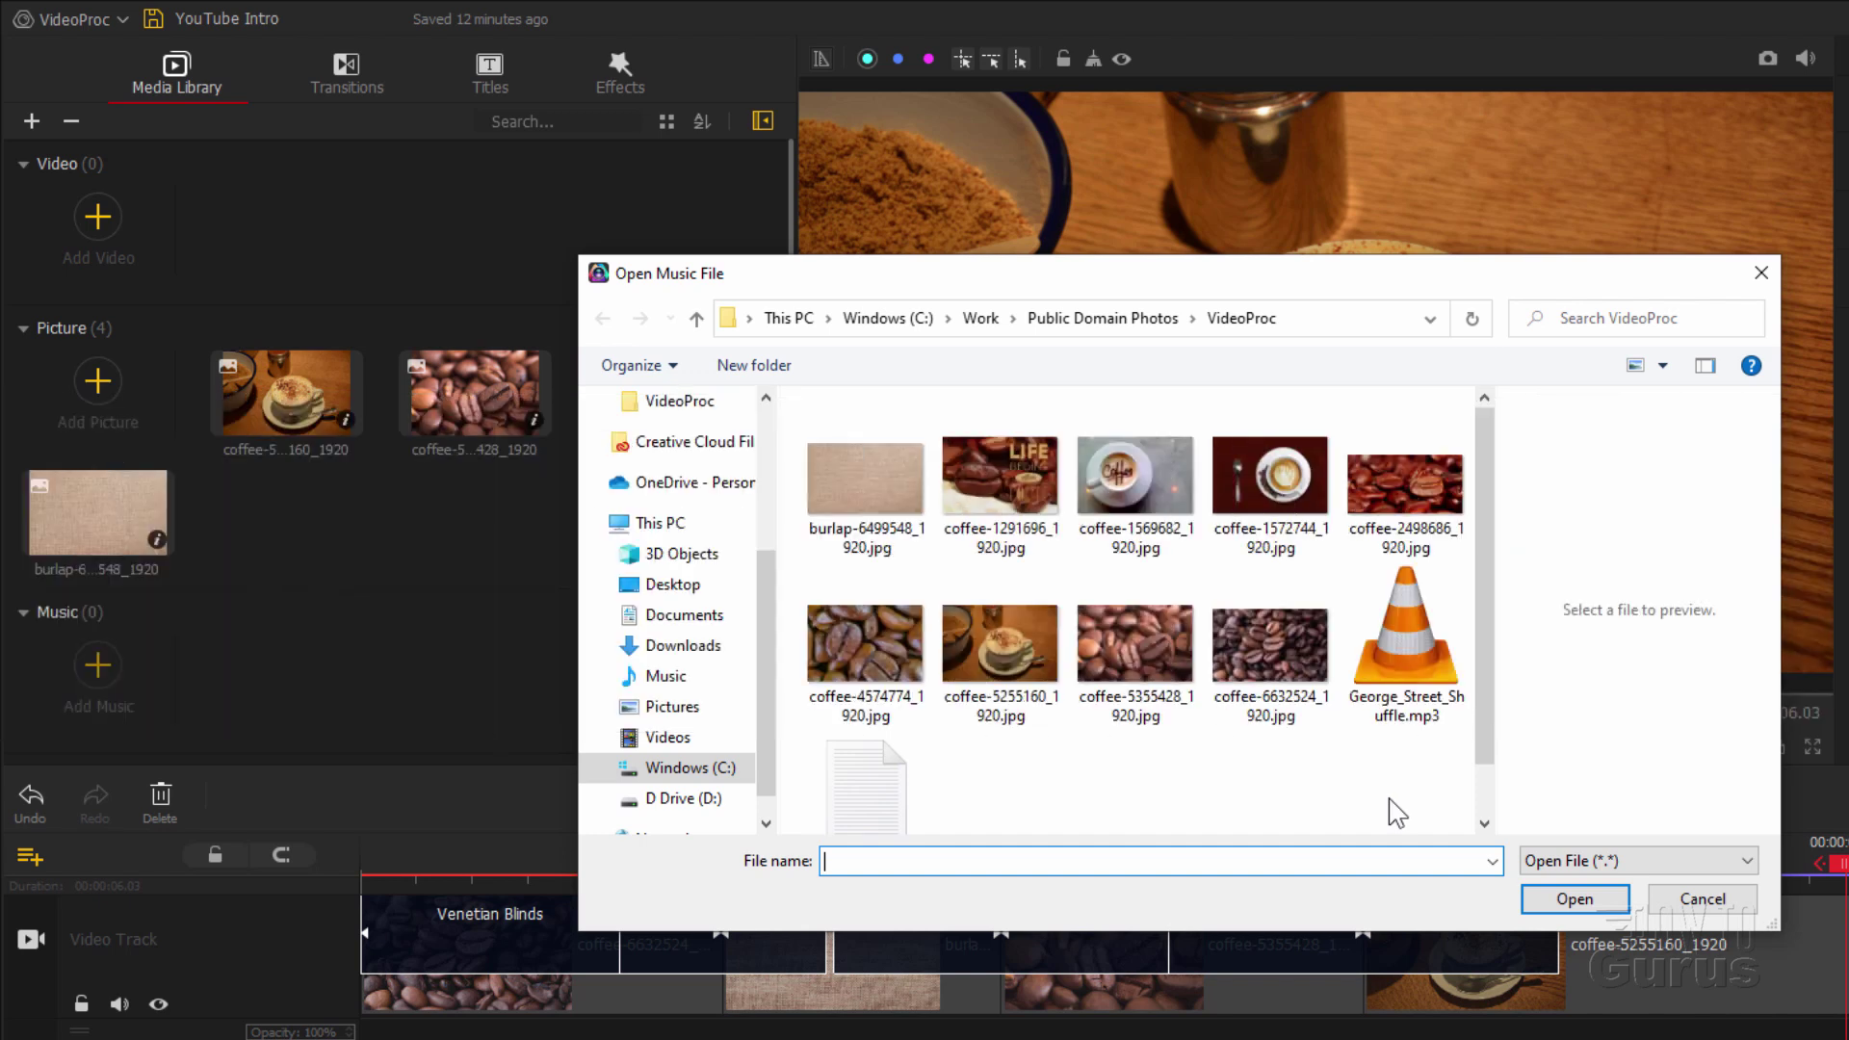
{"action": "left_click", "coordinate": [1404, 650]}
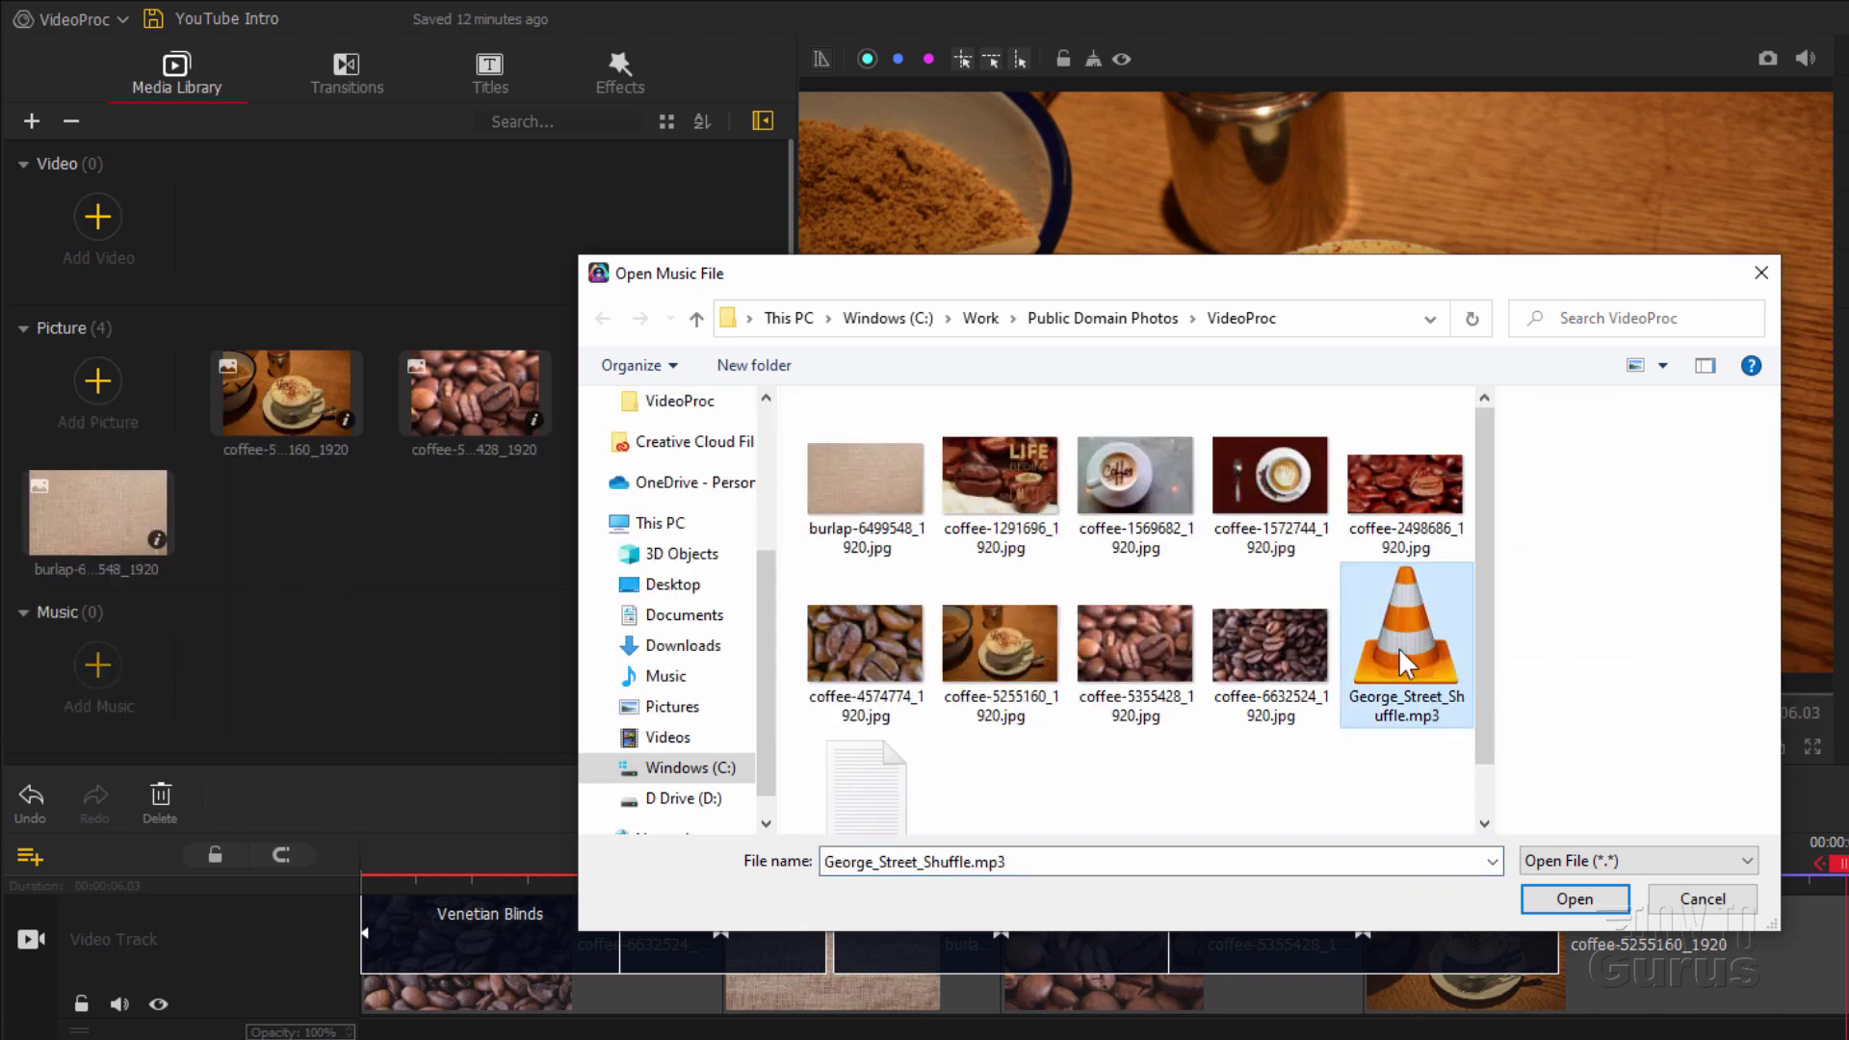
{"action": "left_click", "coordinate": [1575, 899]}
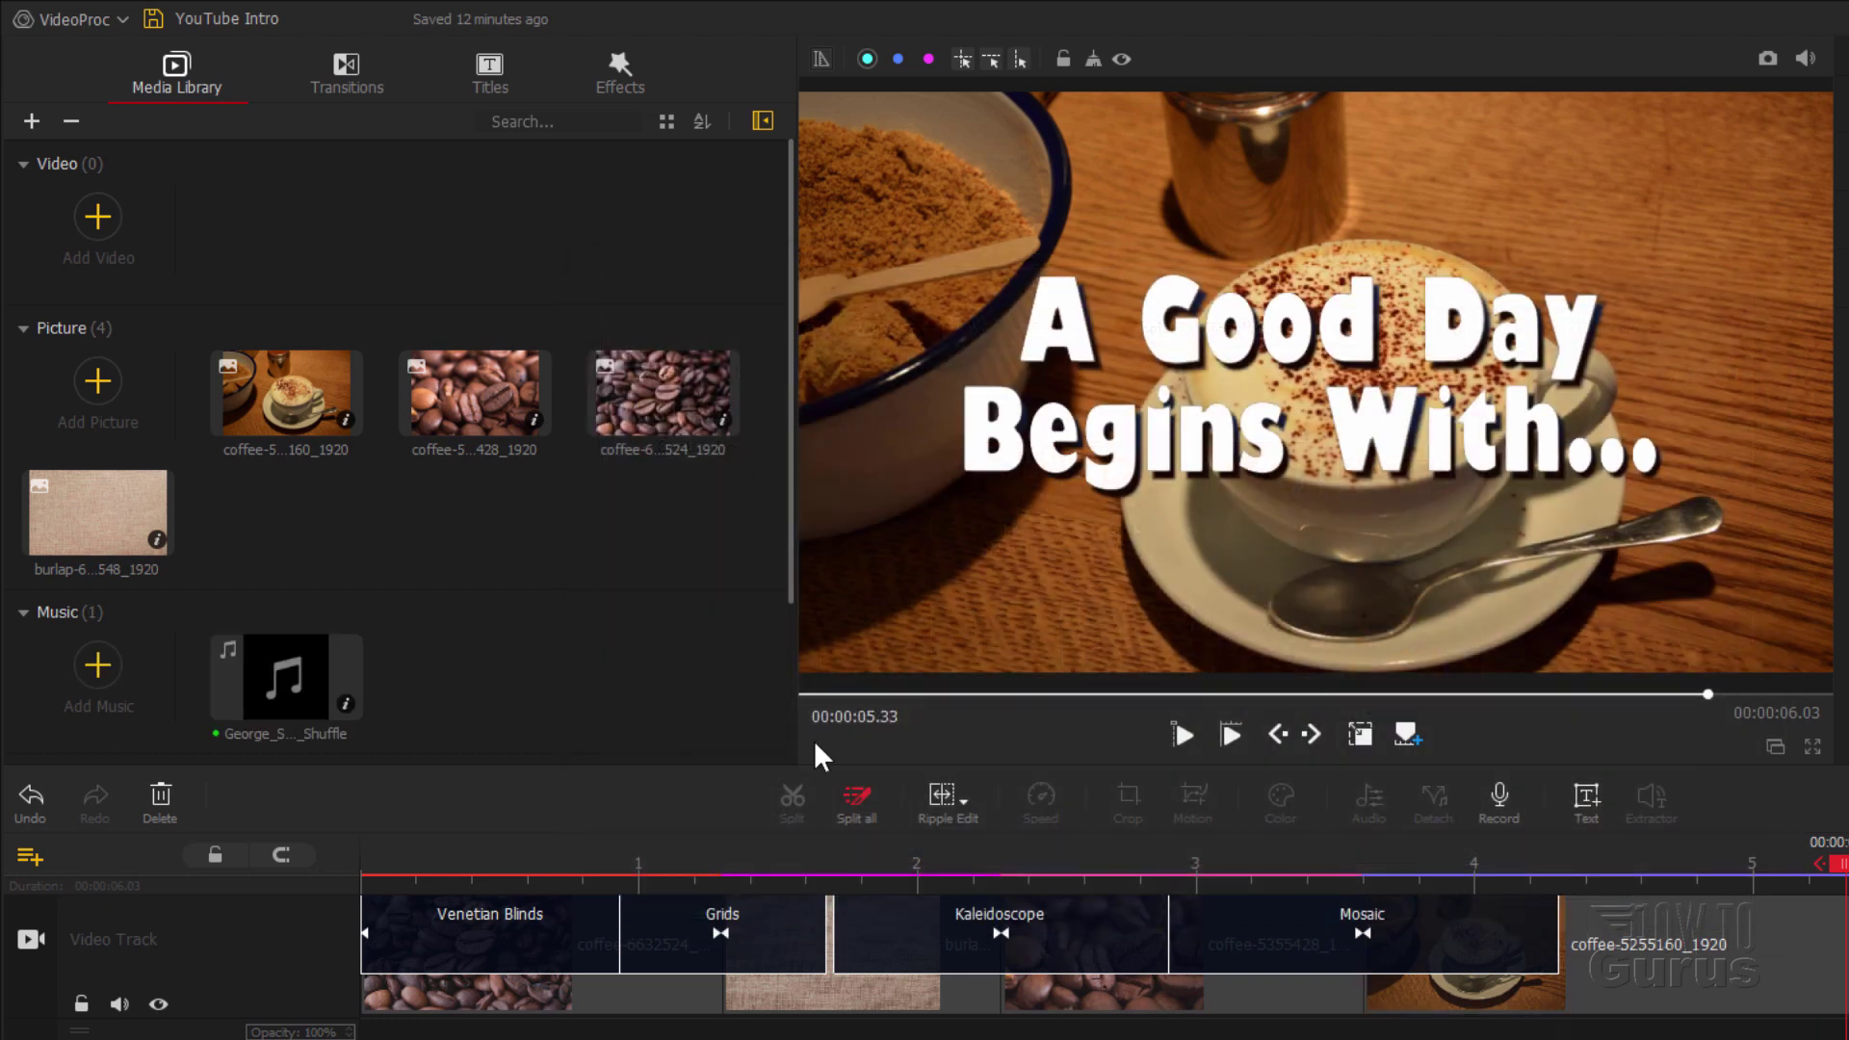
Step: Listen briefly to the imported music and place it at the start of the audio track
{"action": "double_click", "coordinate": [293, 692]}
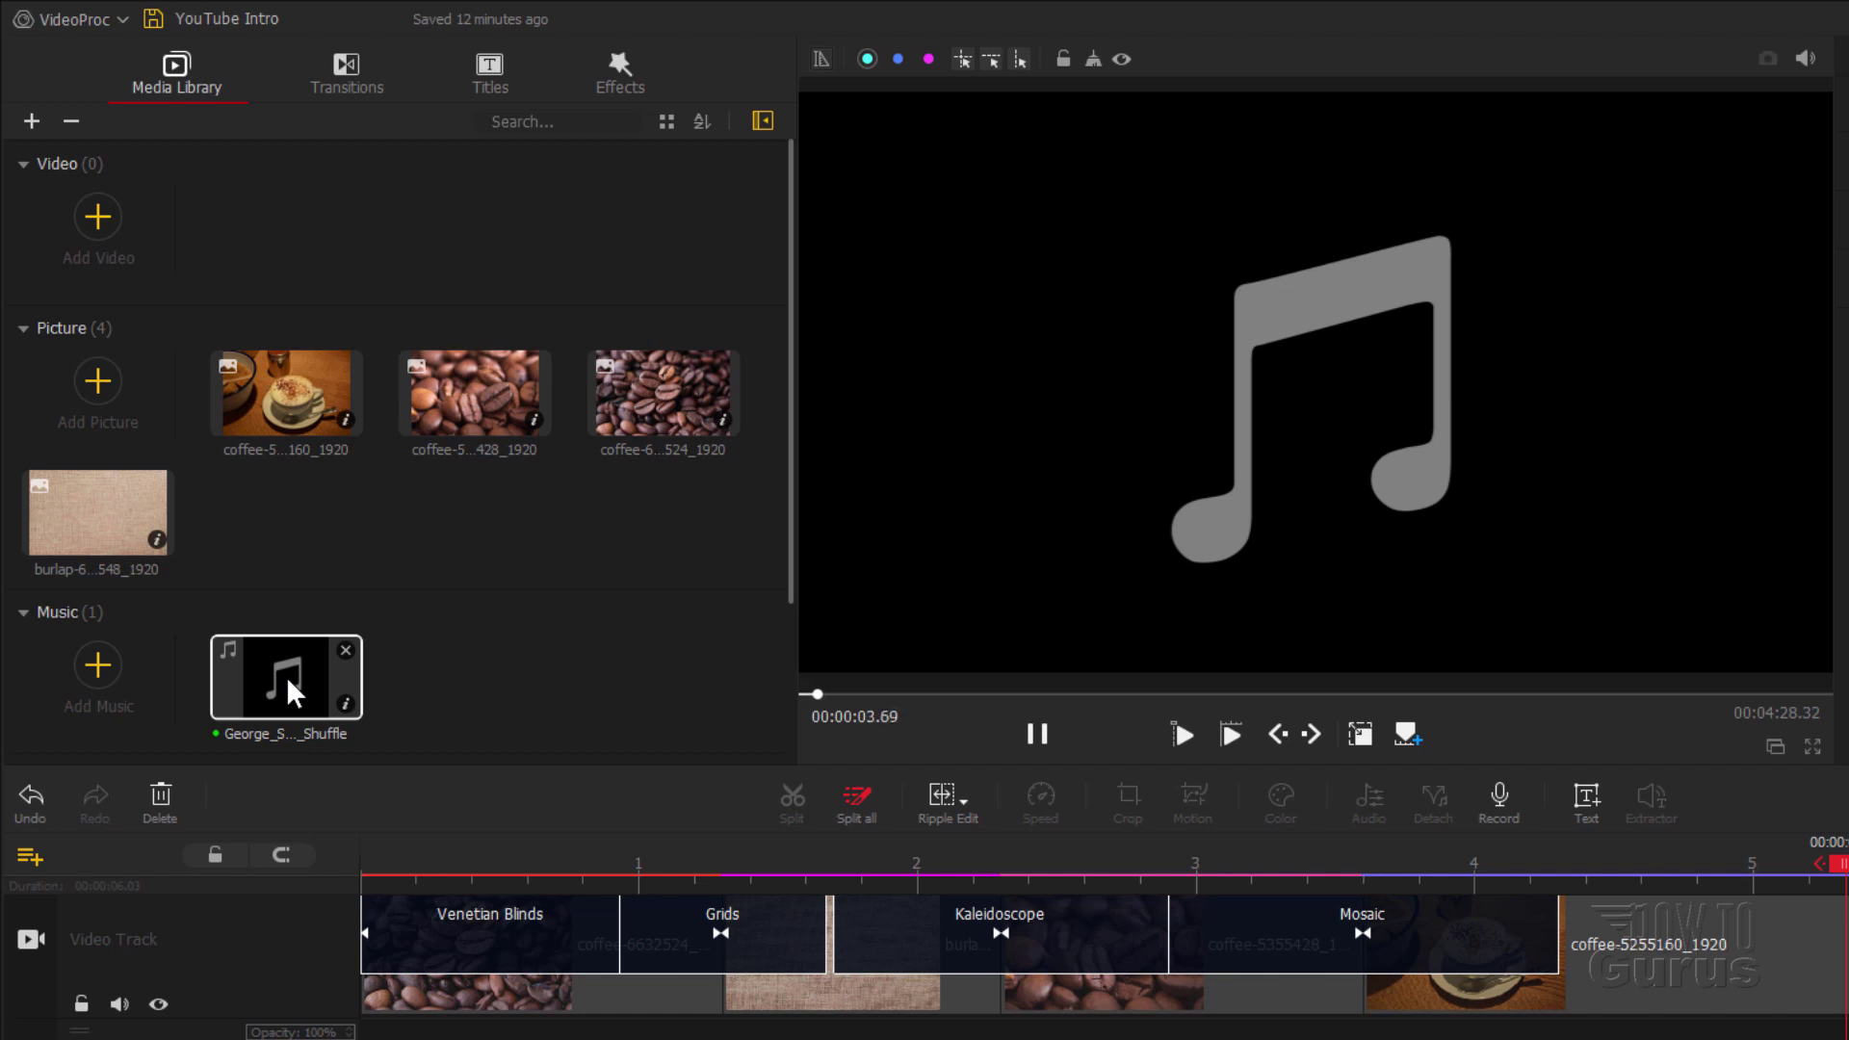
{"action": "left_click", "coordinate": [1036, 734]}
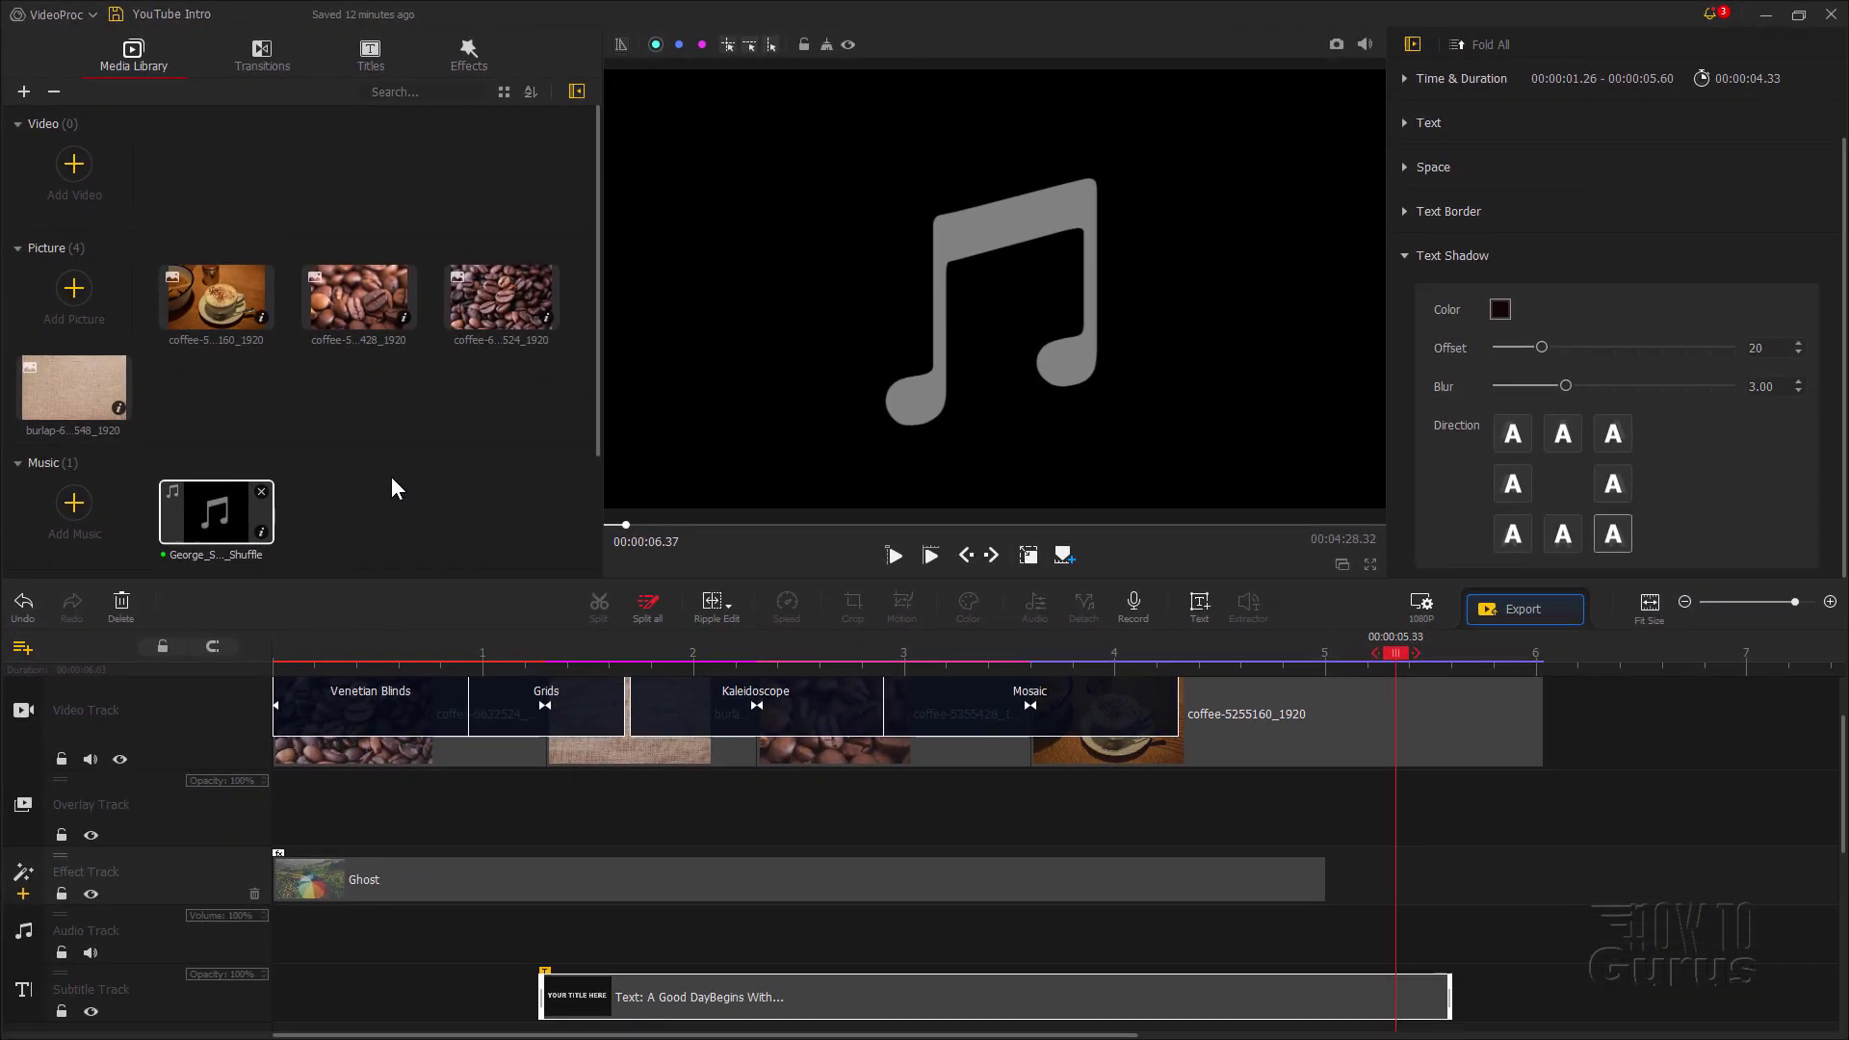
{"action": "left_click_drag", "start_coordinate": [230, 536], "coordinate": [289, 932]}
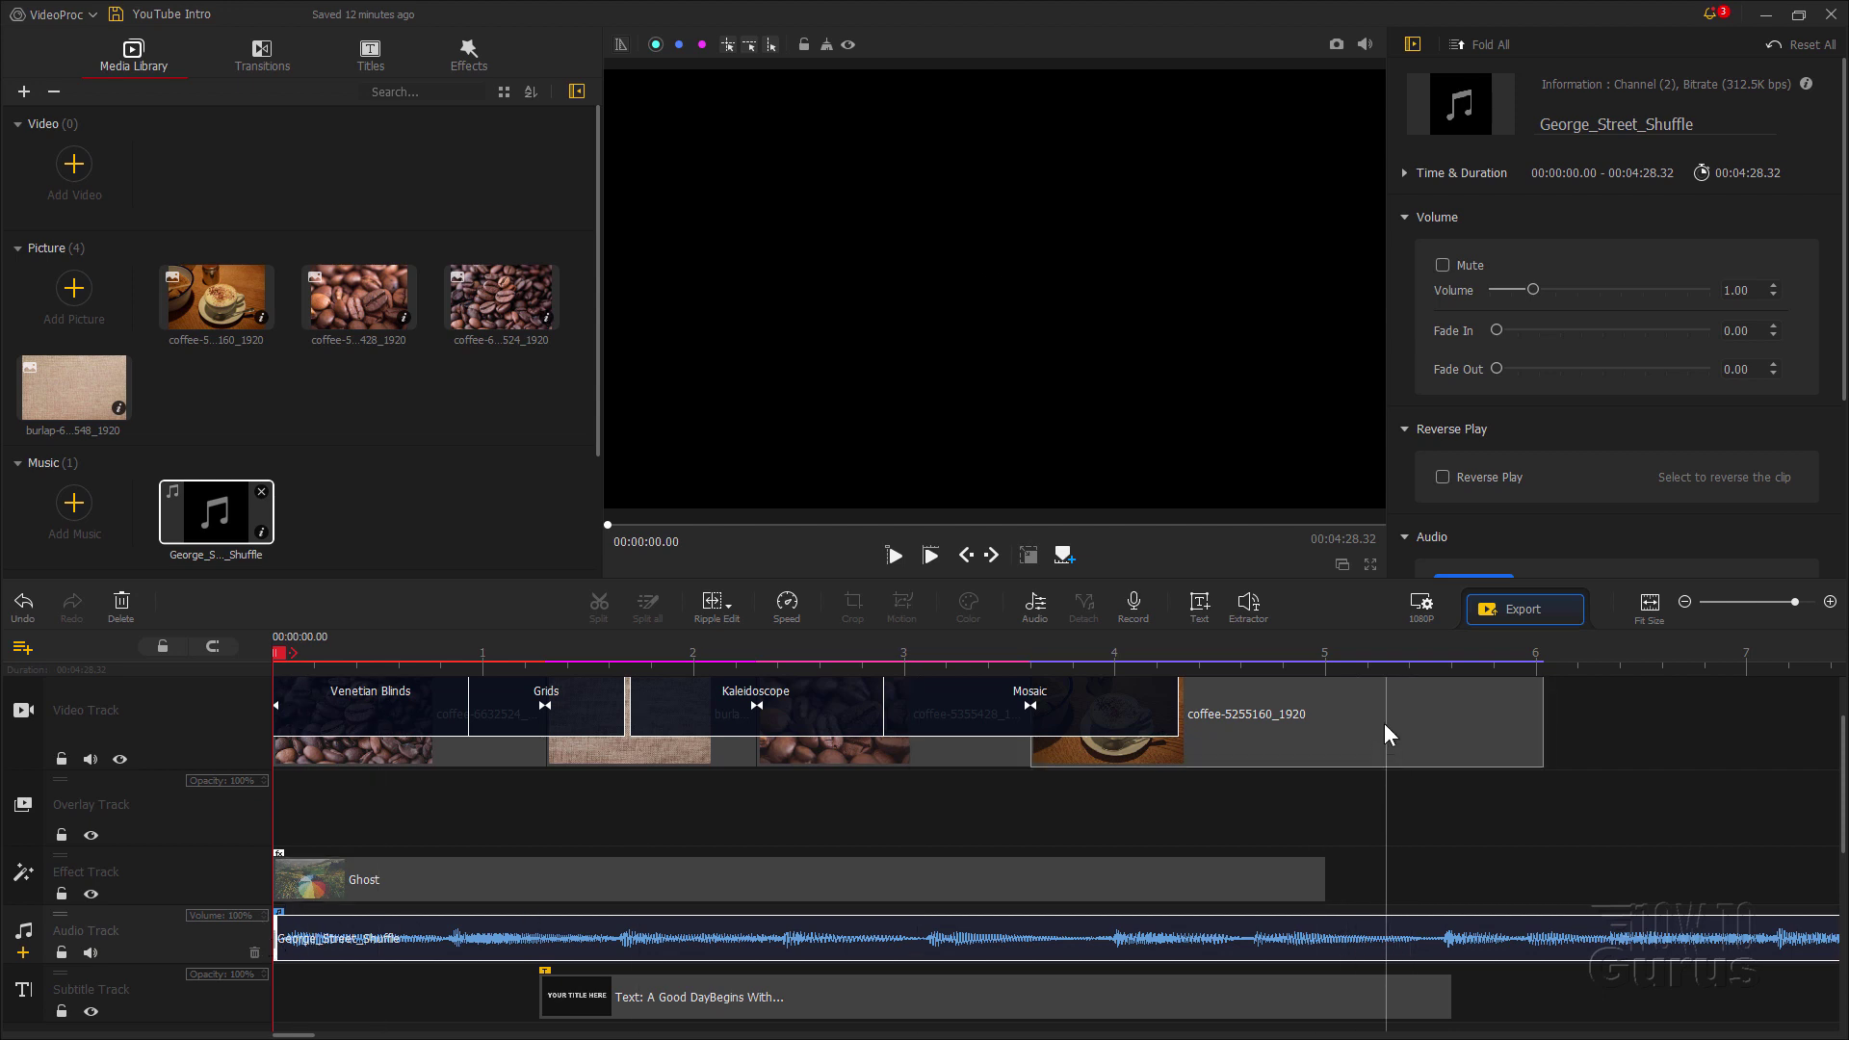
Step: Split the music clip at 6.03 seconds, where the last picture ends, and delete the remainder
{"action": "mouse_move", "coordinate": [1508, 655]}
{"action": "left_mouse_down"}
{"action": "mouse_move", "coordinate": [1571, 658]}
{"action": "mouse_move", "coordinate": [1543, 658]}
{"action": "left_mouse_up"}
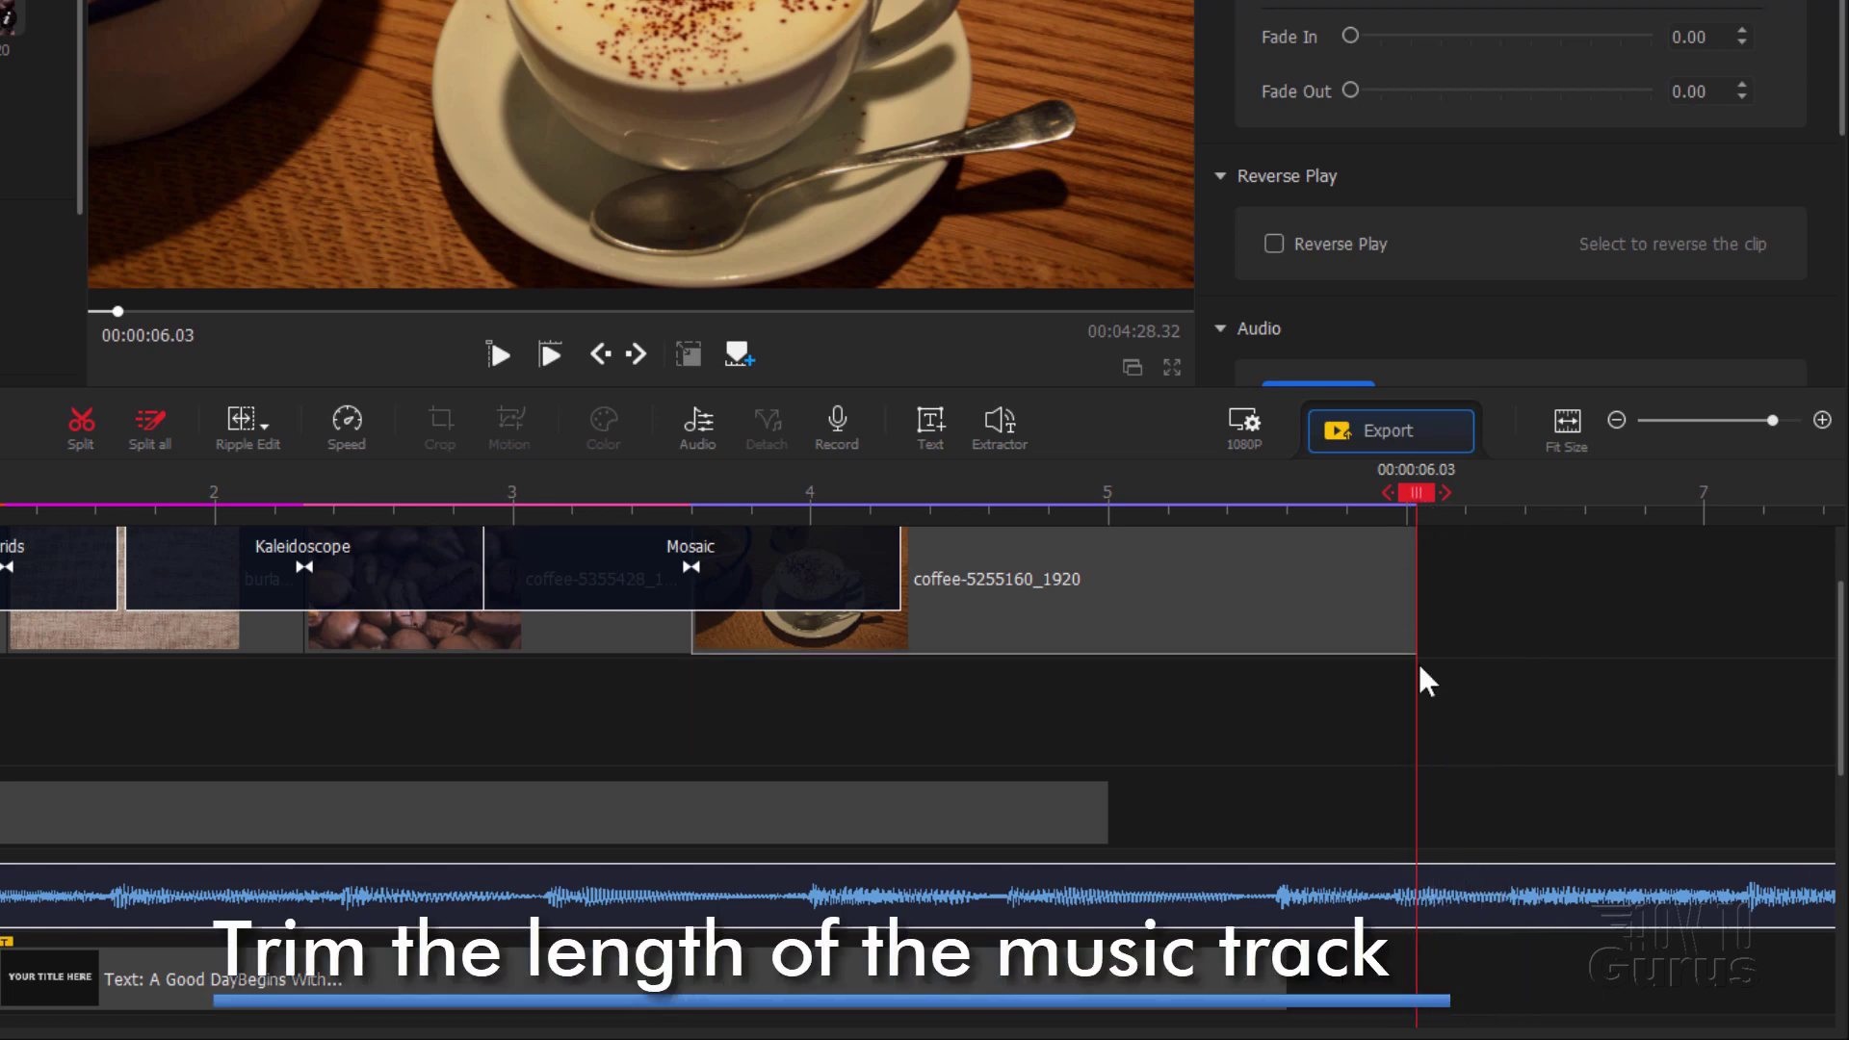
{"action": "left_click", "coordinate": [78, 420]}
{"action": "left_click", "coordinate": [1546, 892]}
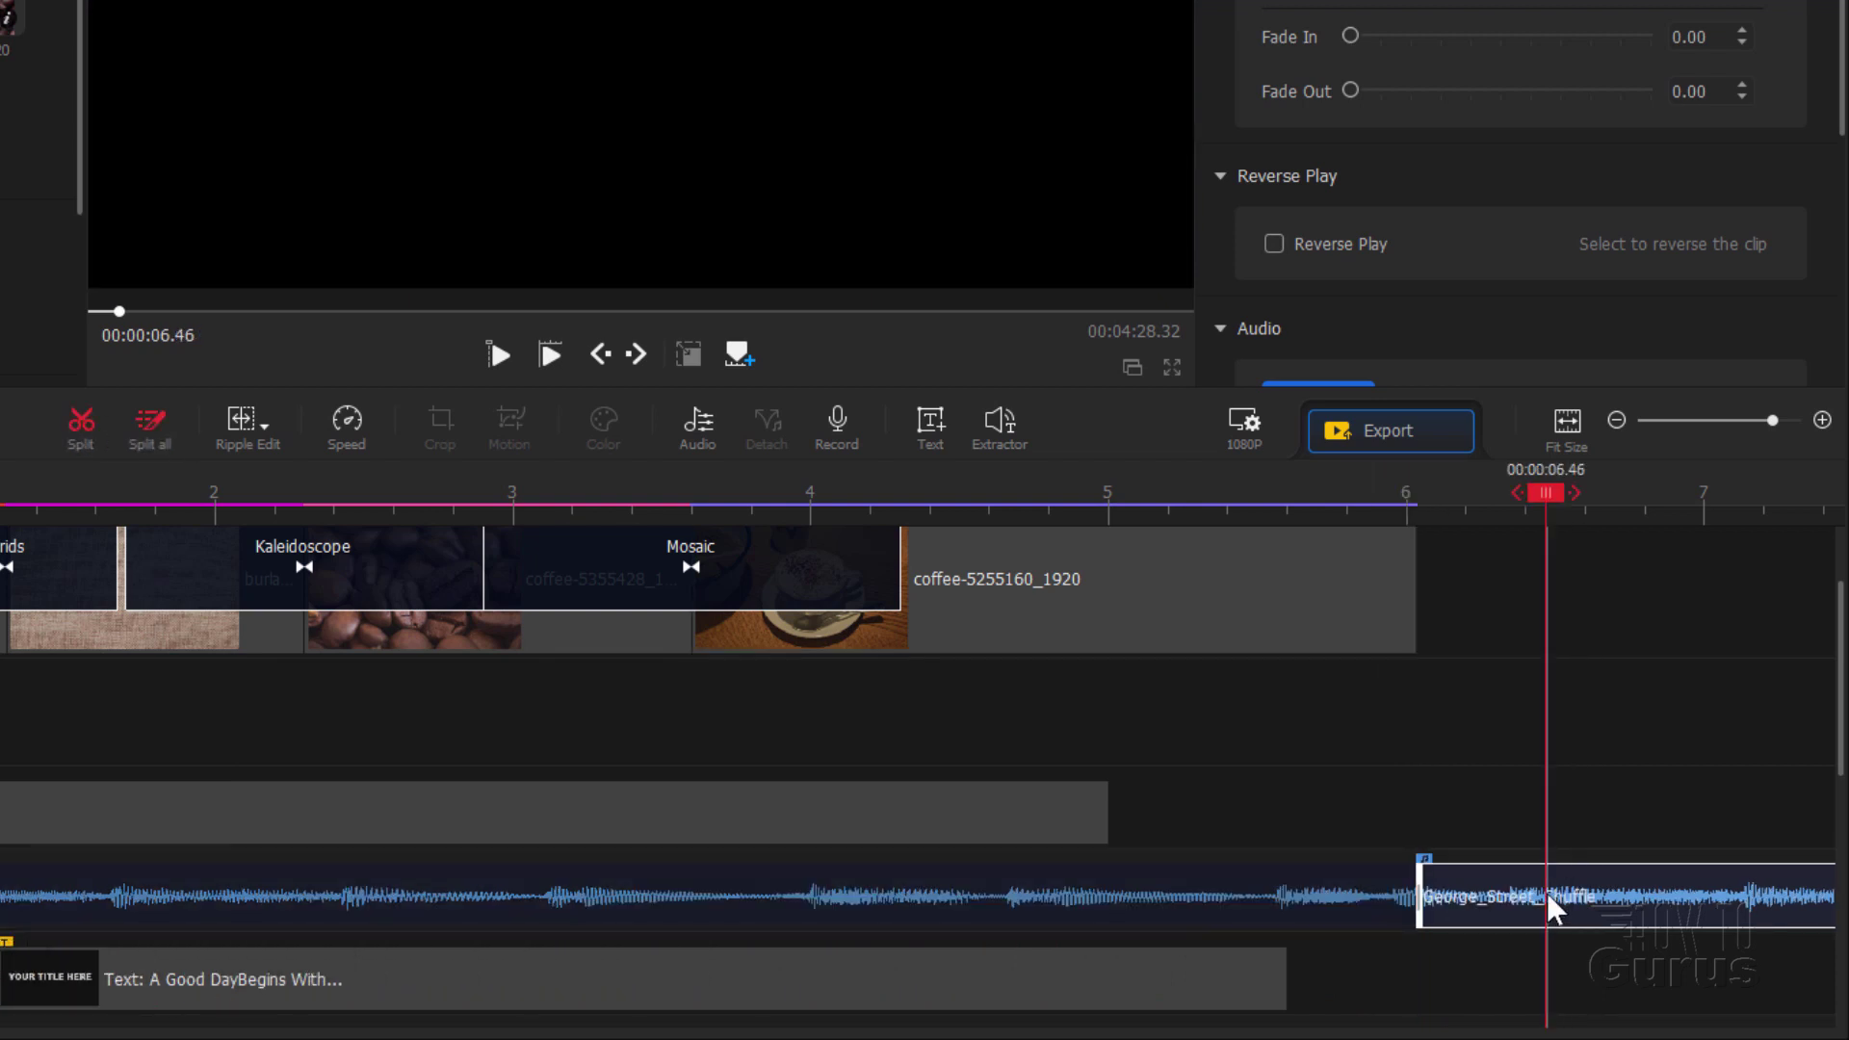
{"action": "key", "text": "Delete"}
{"action": "left_click", "coordinate": [466, 878]}
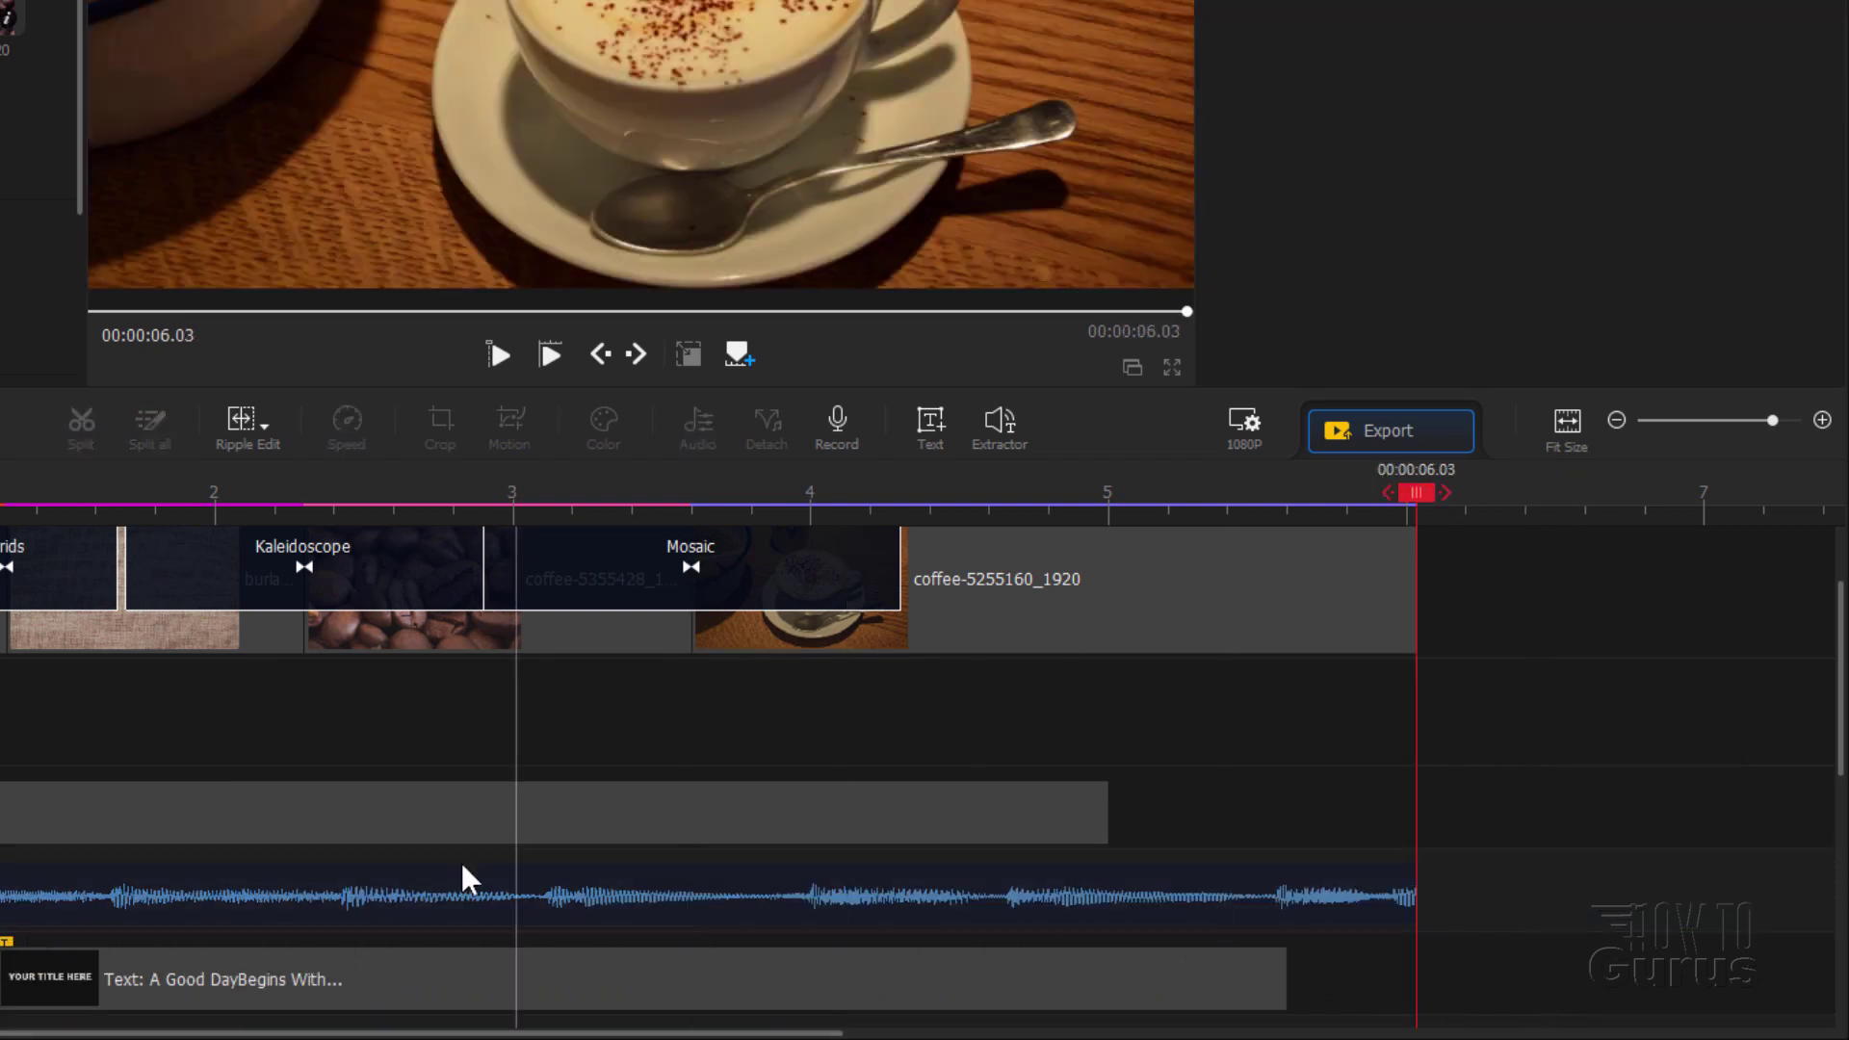
{"action": "left_click", "coordinate": [1452, 840]}
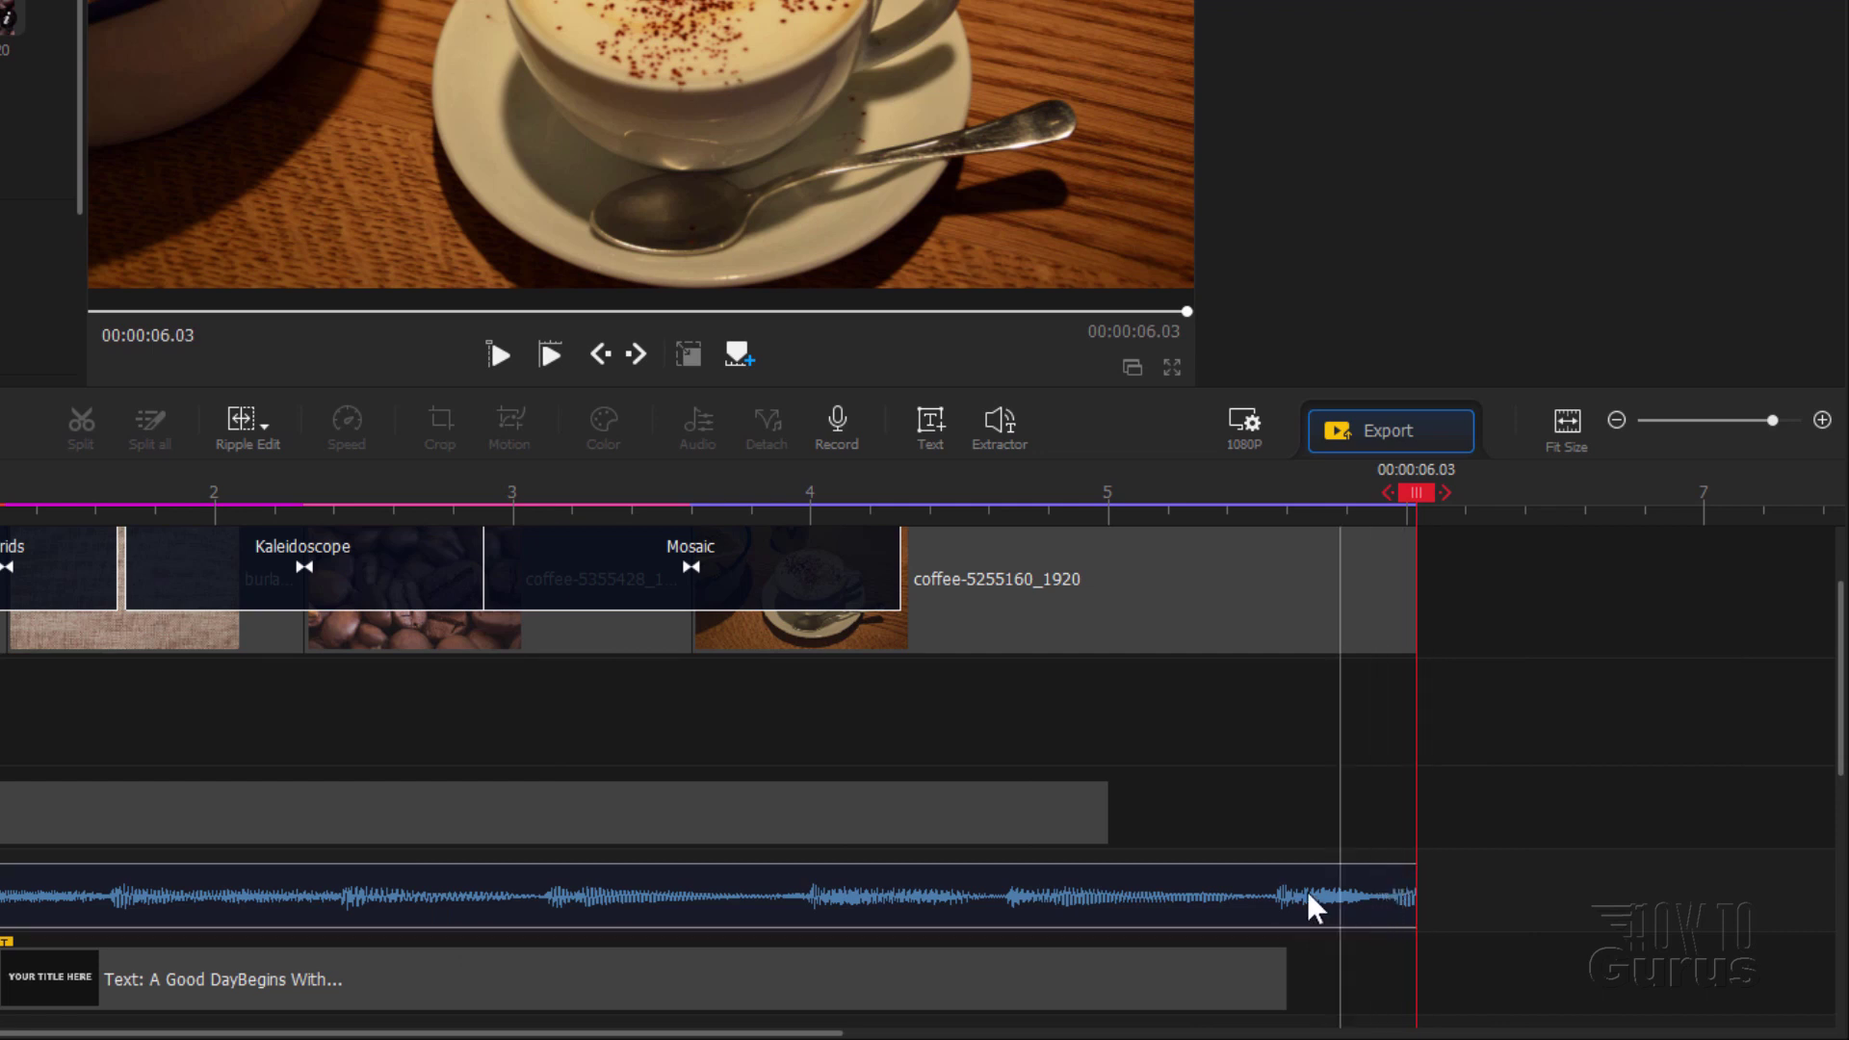
Step: Apply a Fade Out to the music clip from 5.00 to 6.03 seconds in the Audio Editor
{"action": "left_click", "coordinate": [1239, 903]}
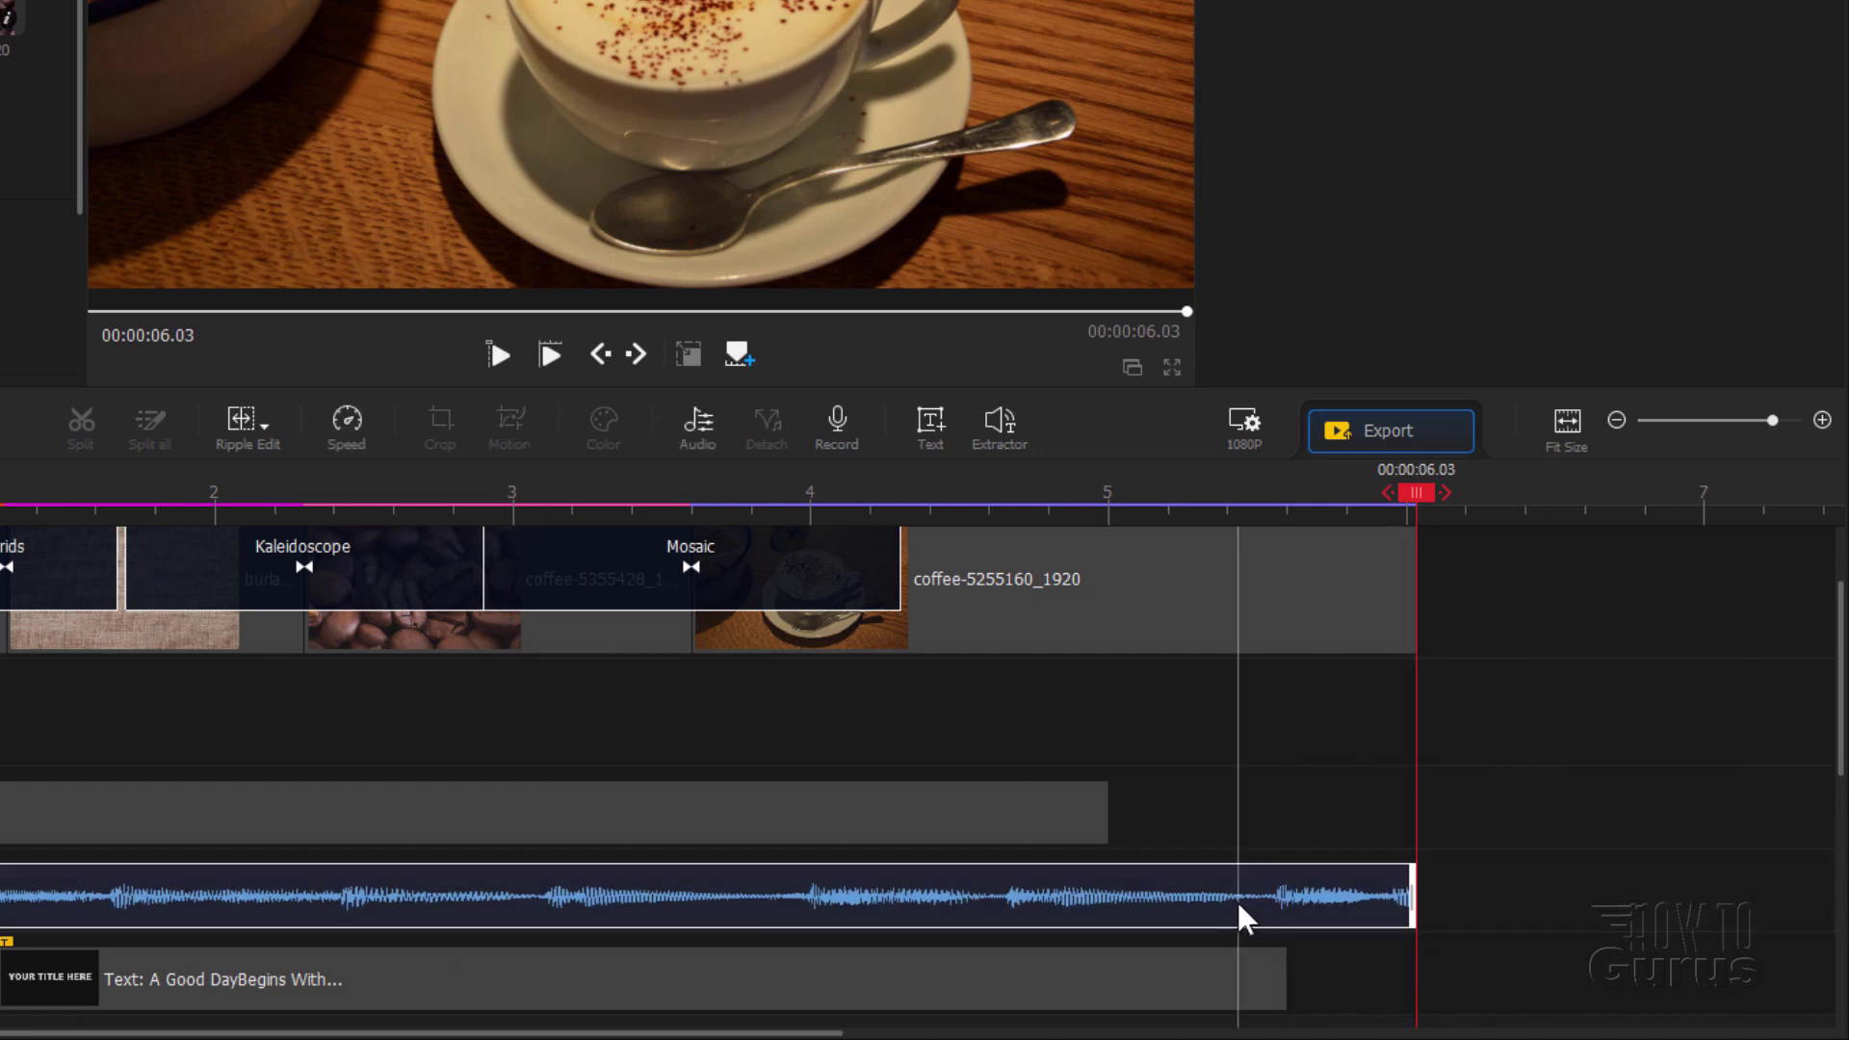
{"action": "left_click", "coordinate": [1396, 893]}
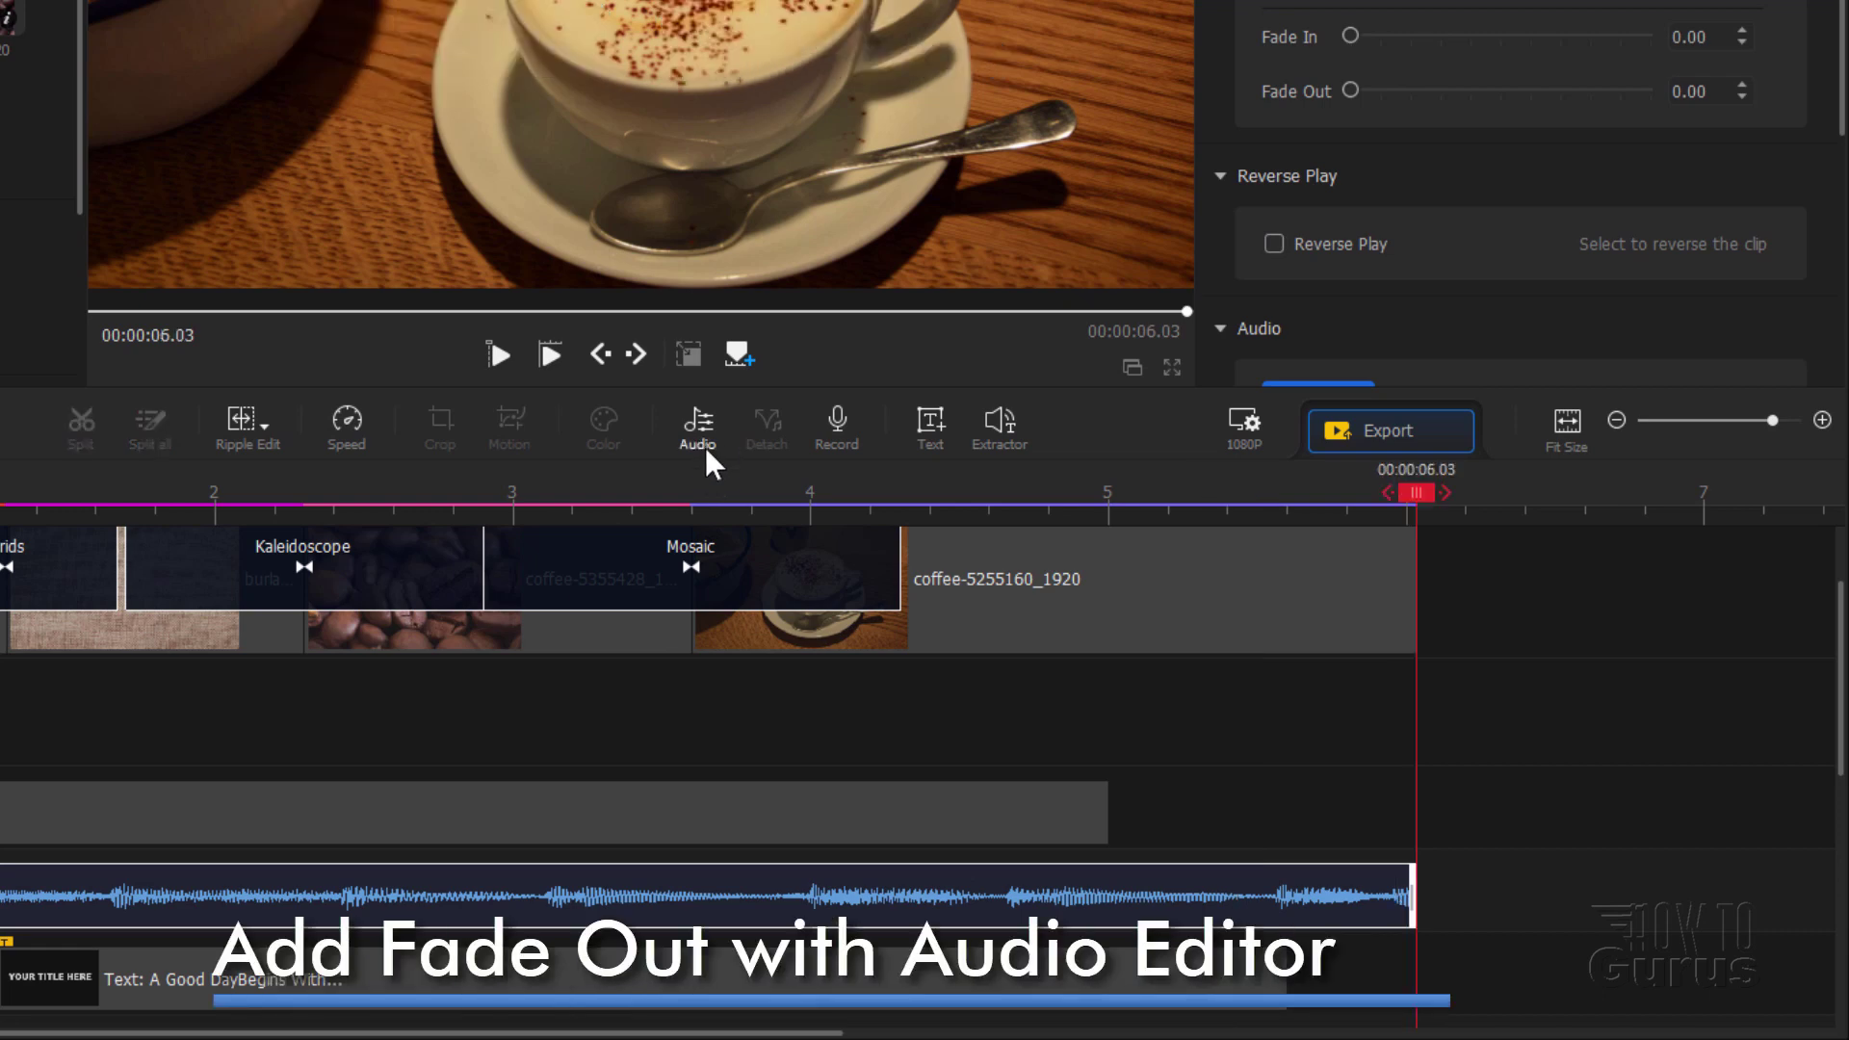
{"action": "left_click", "coordinate": [699, 422]}
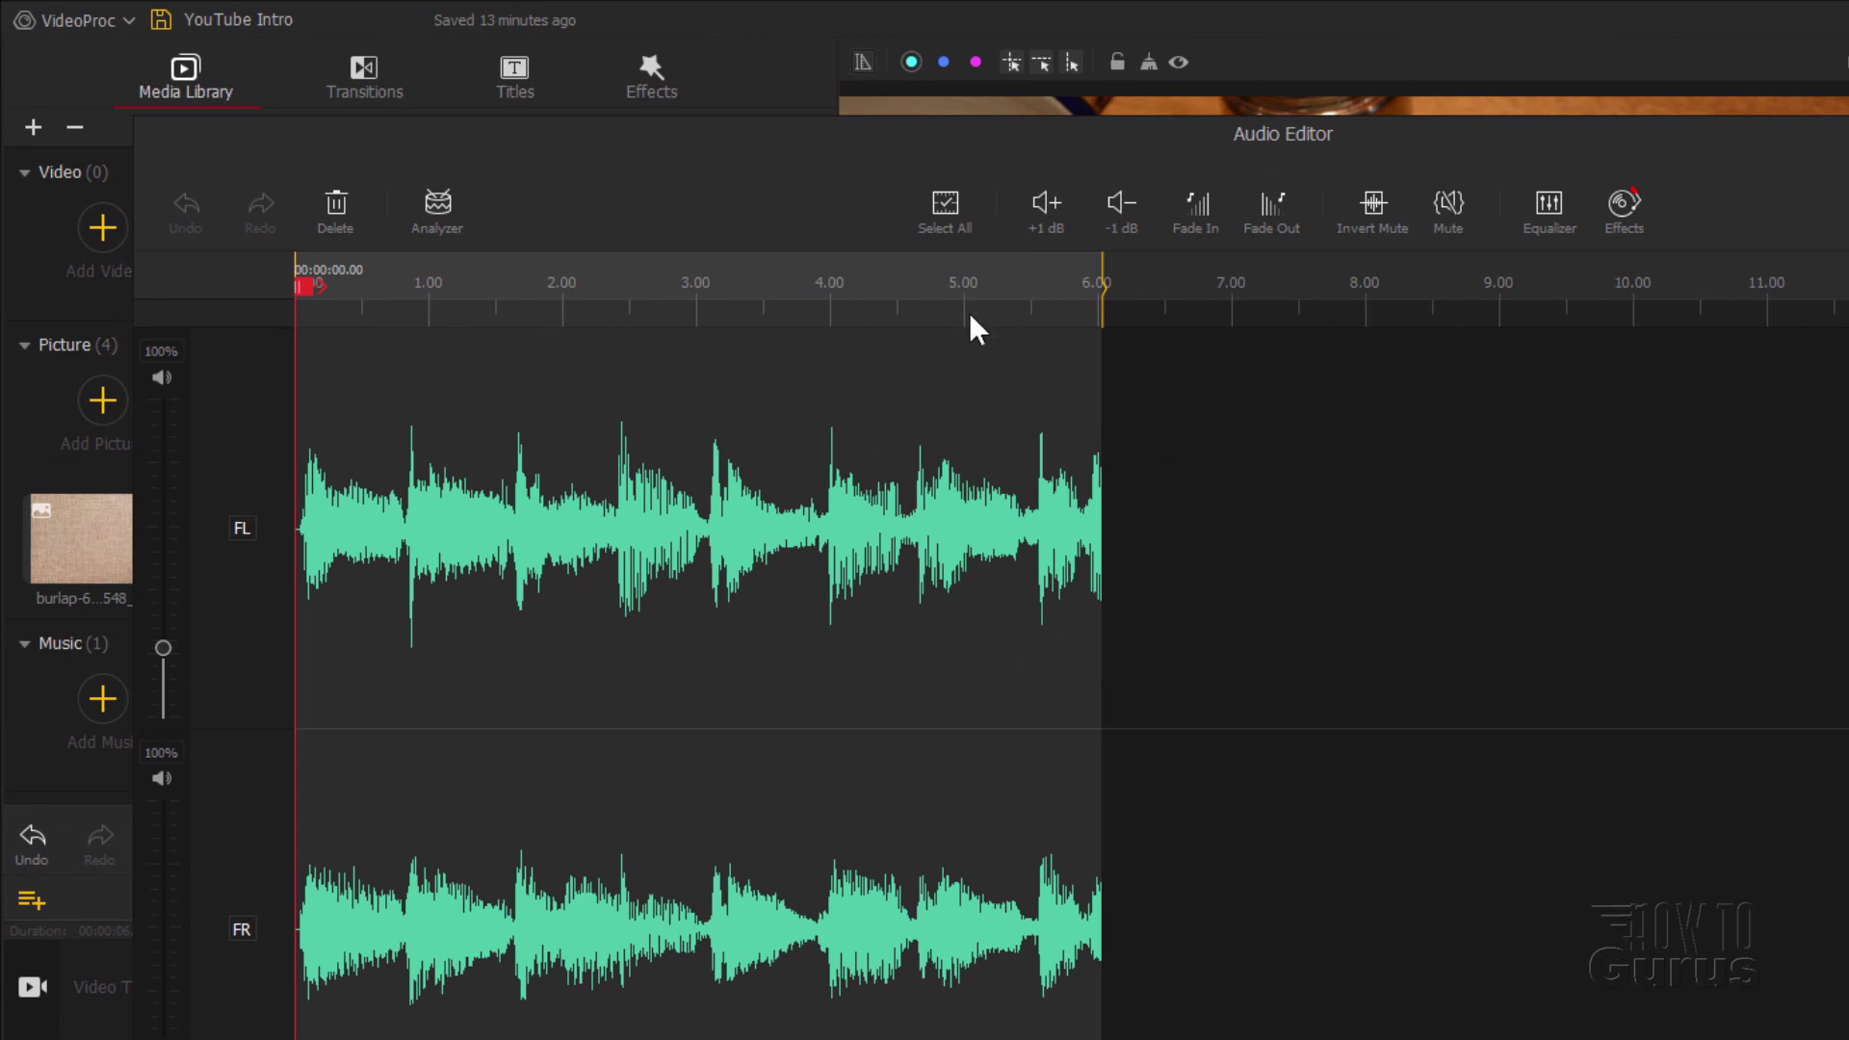
{"action": "left_click_drag", "start_coordinate": [963, 344], "coordinate": [1188, 385]}
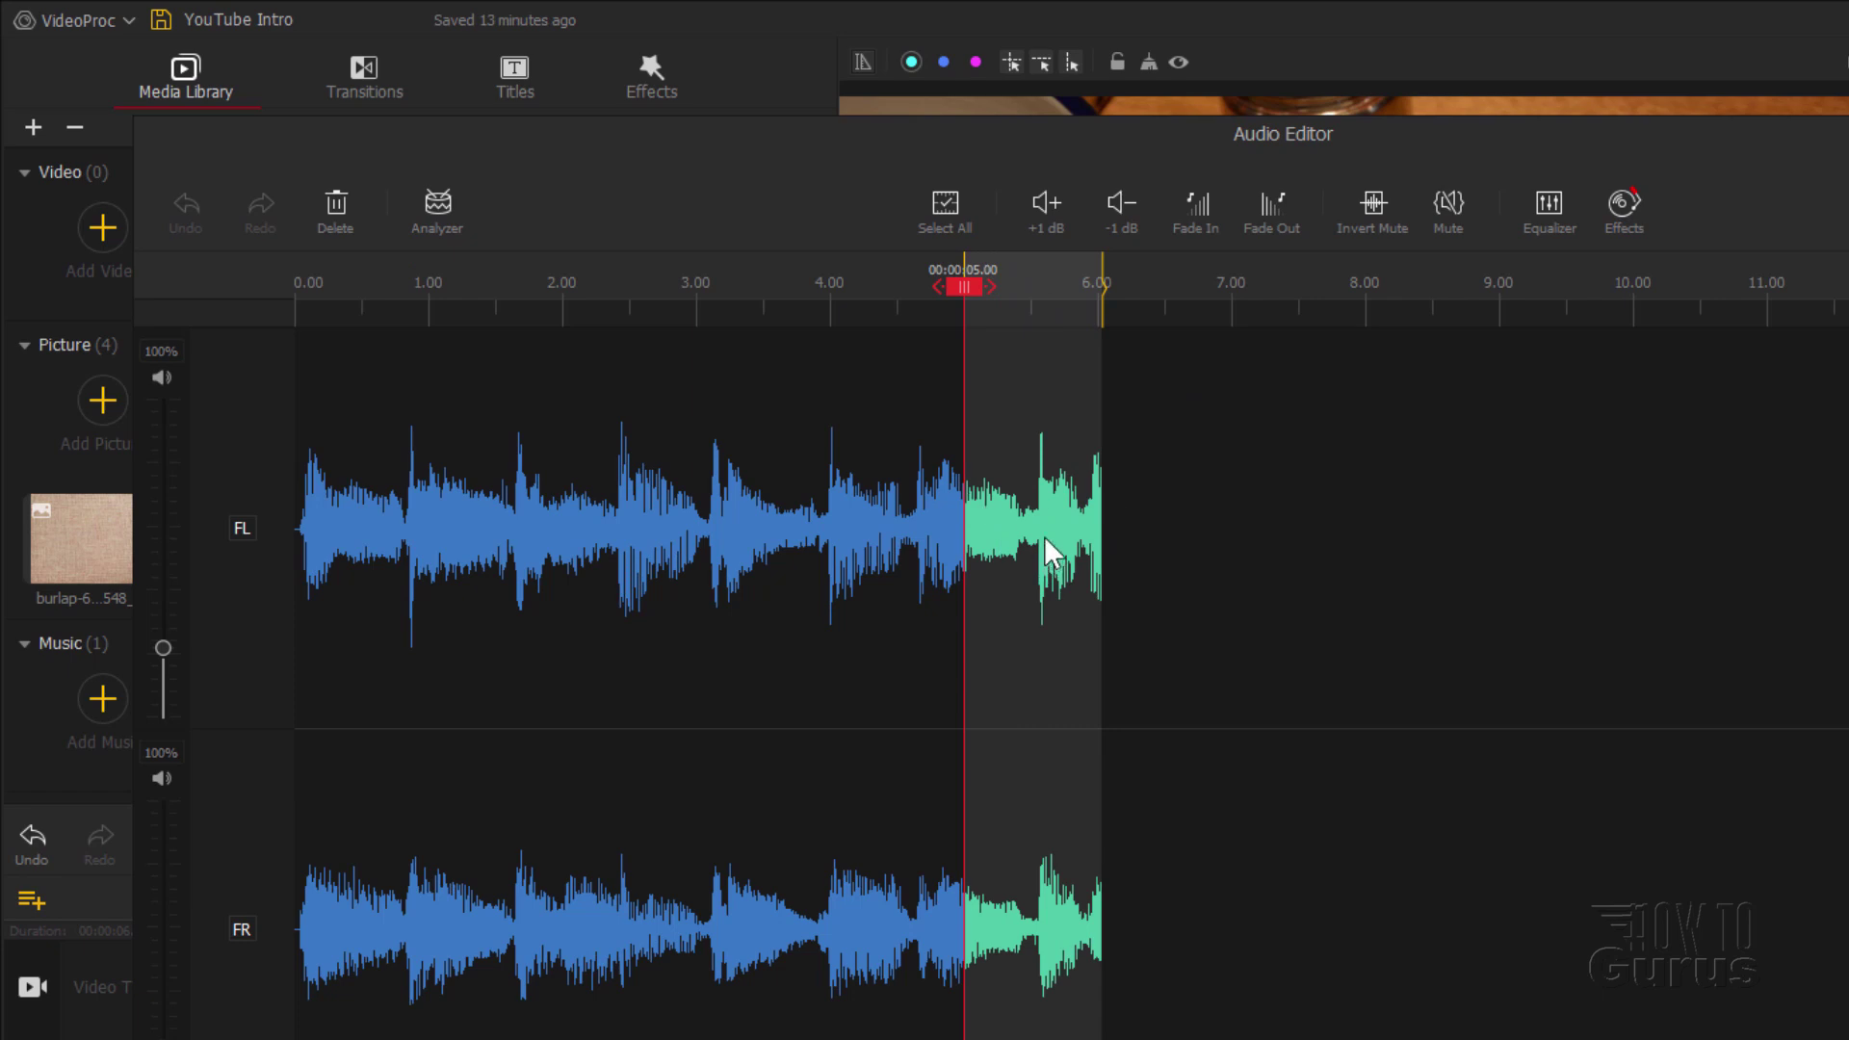
{"action": "left_click", "coordinate": [1274, 205]}
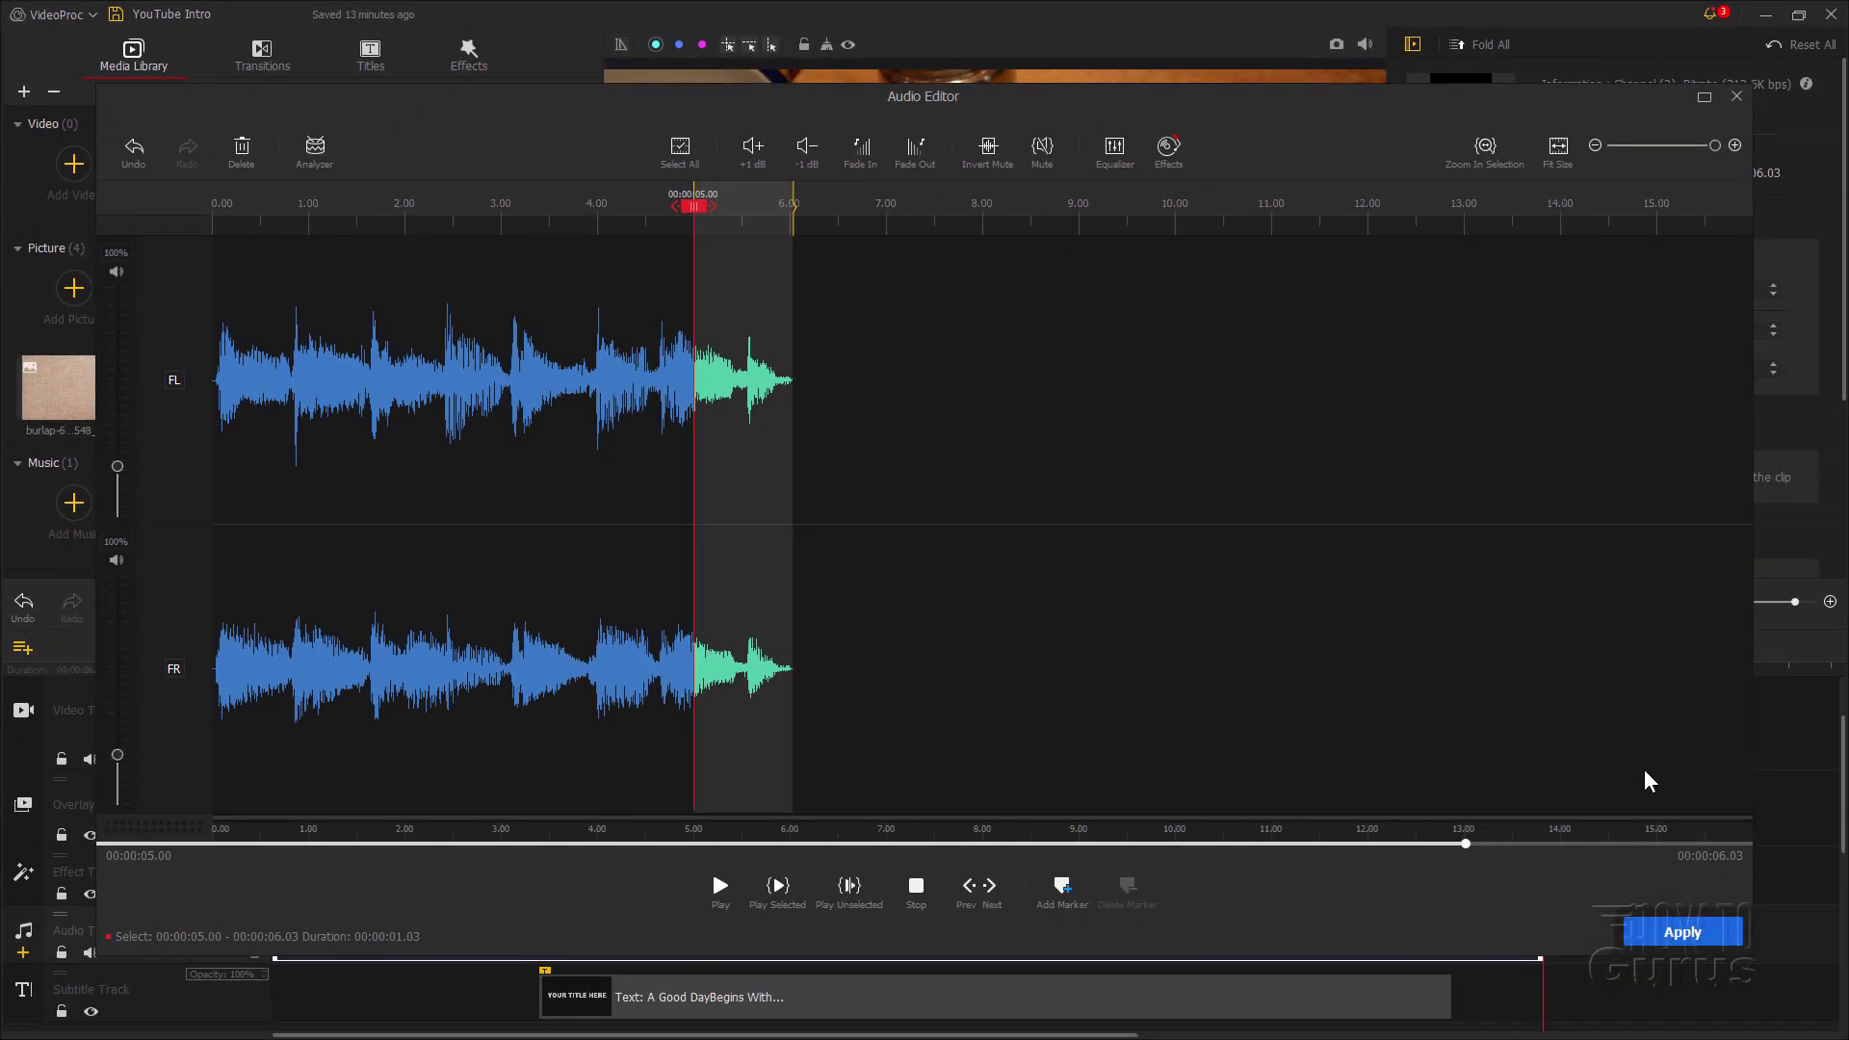
{"action": "left_click", "coordinate": [1690, 932]}
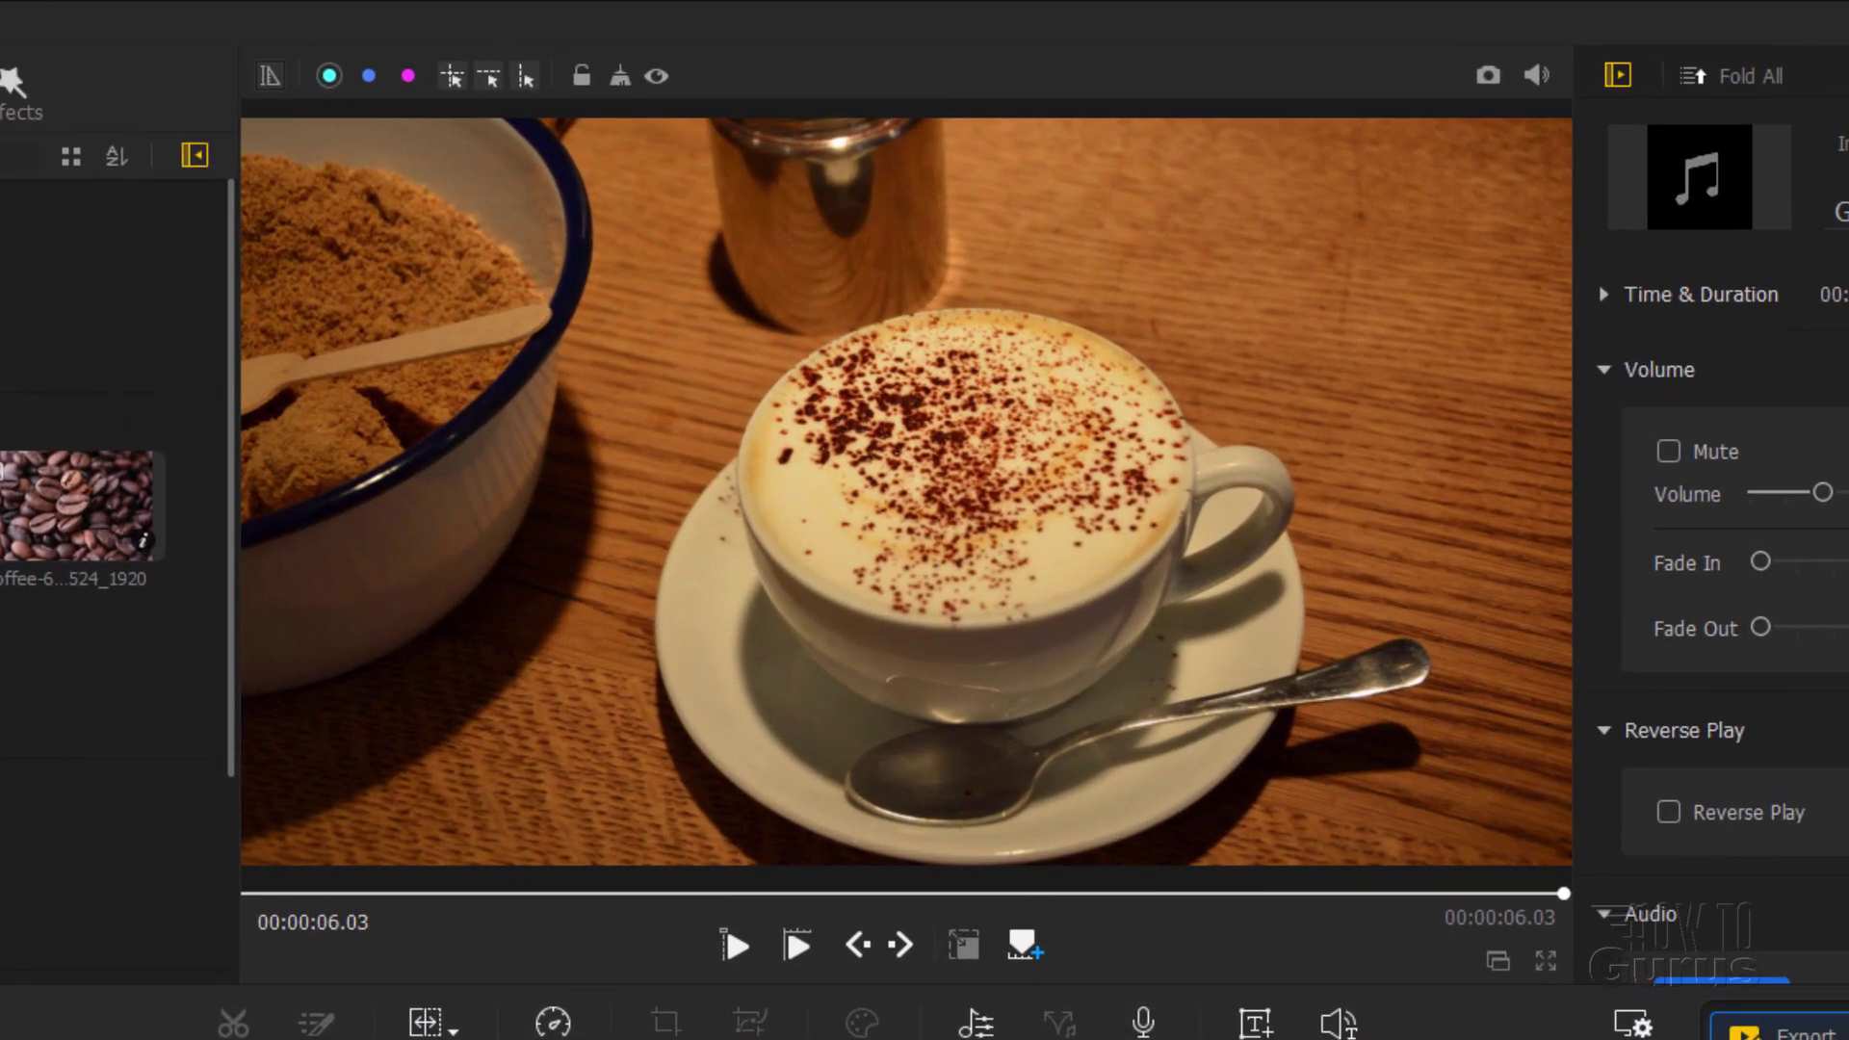
Step: Play back the finished intro with its faded music and save the project
{"action": "left_click", "coordinate": [795, 950]}
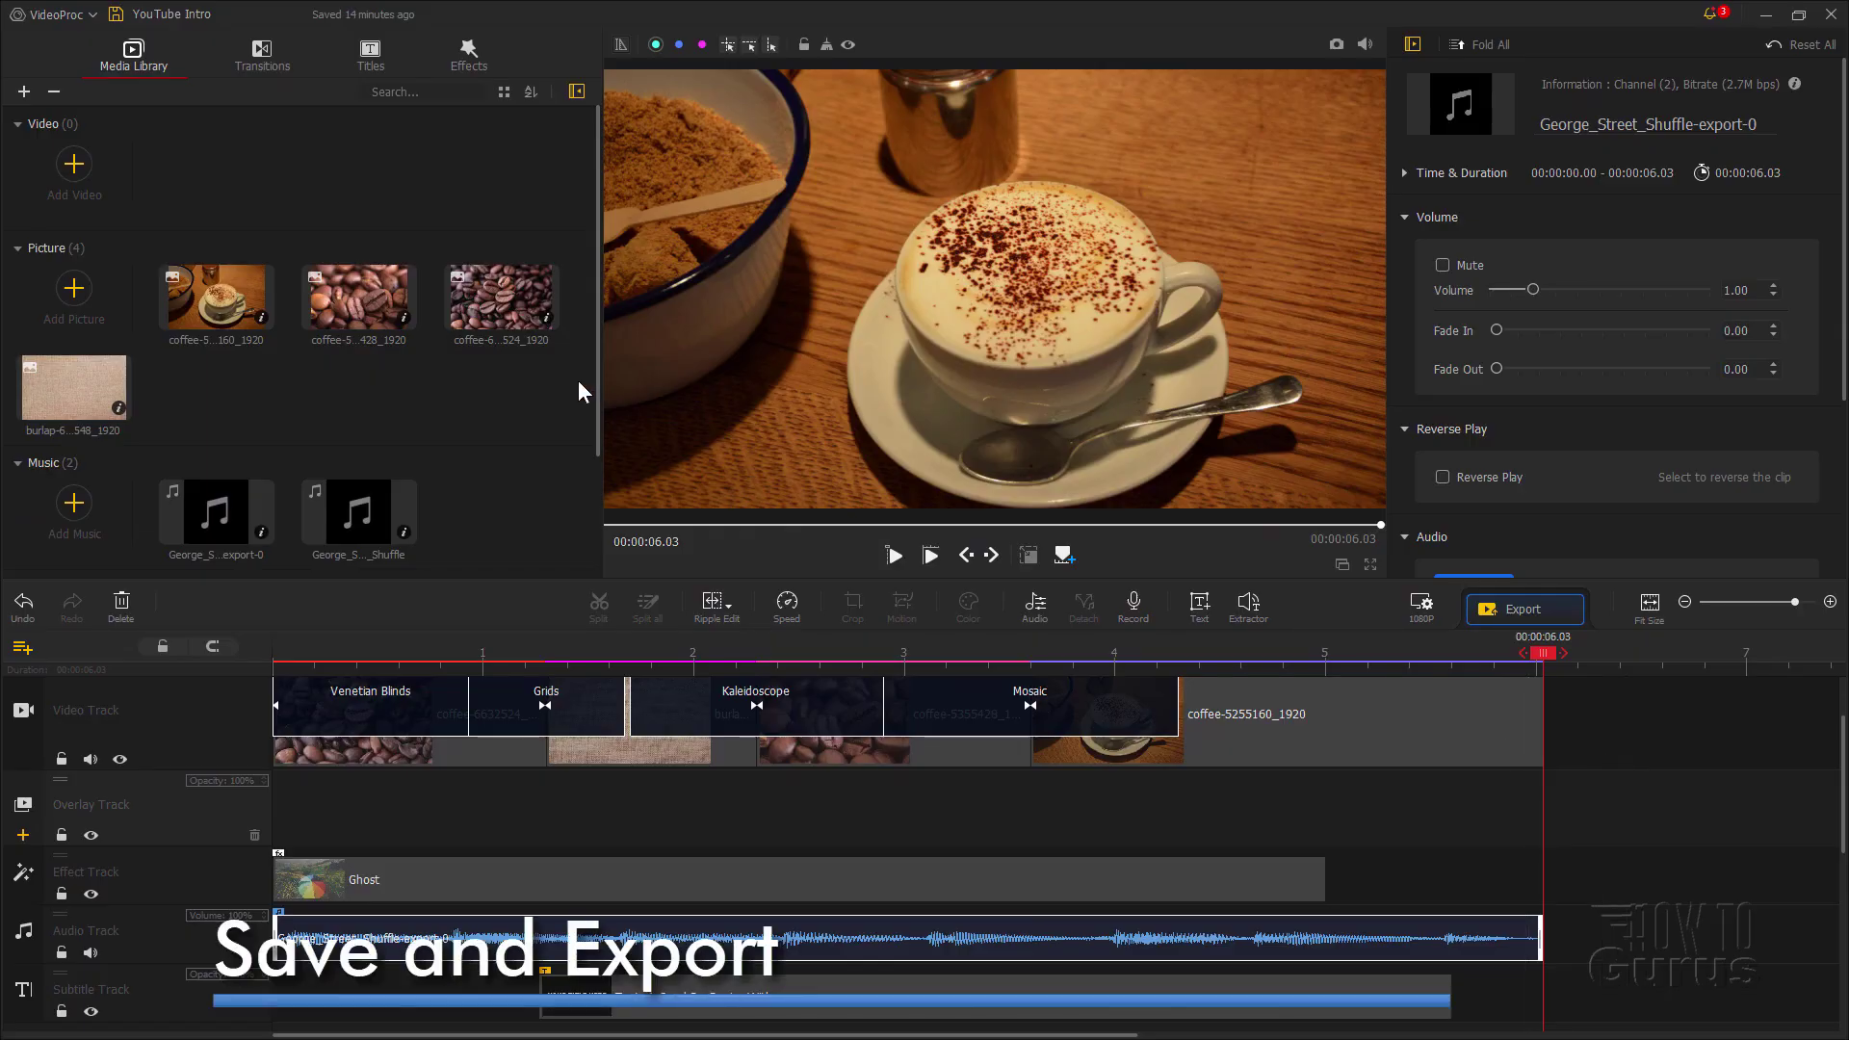
{"action": "left_click", "coordinate": [114, 17]}
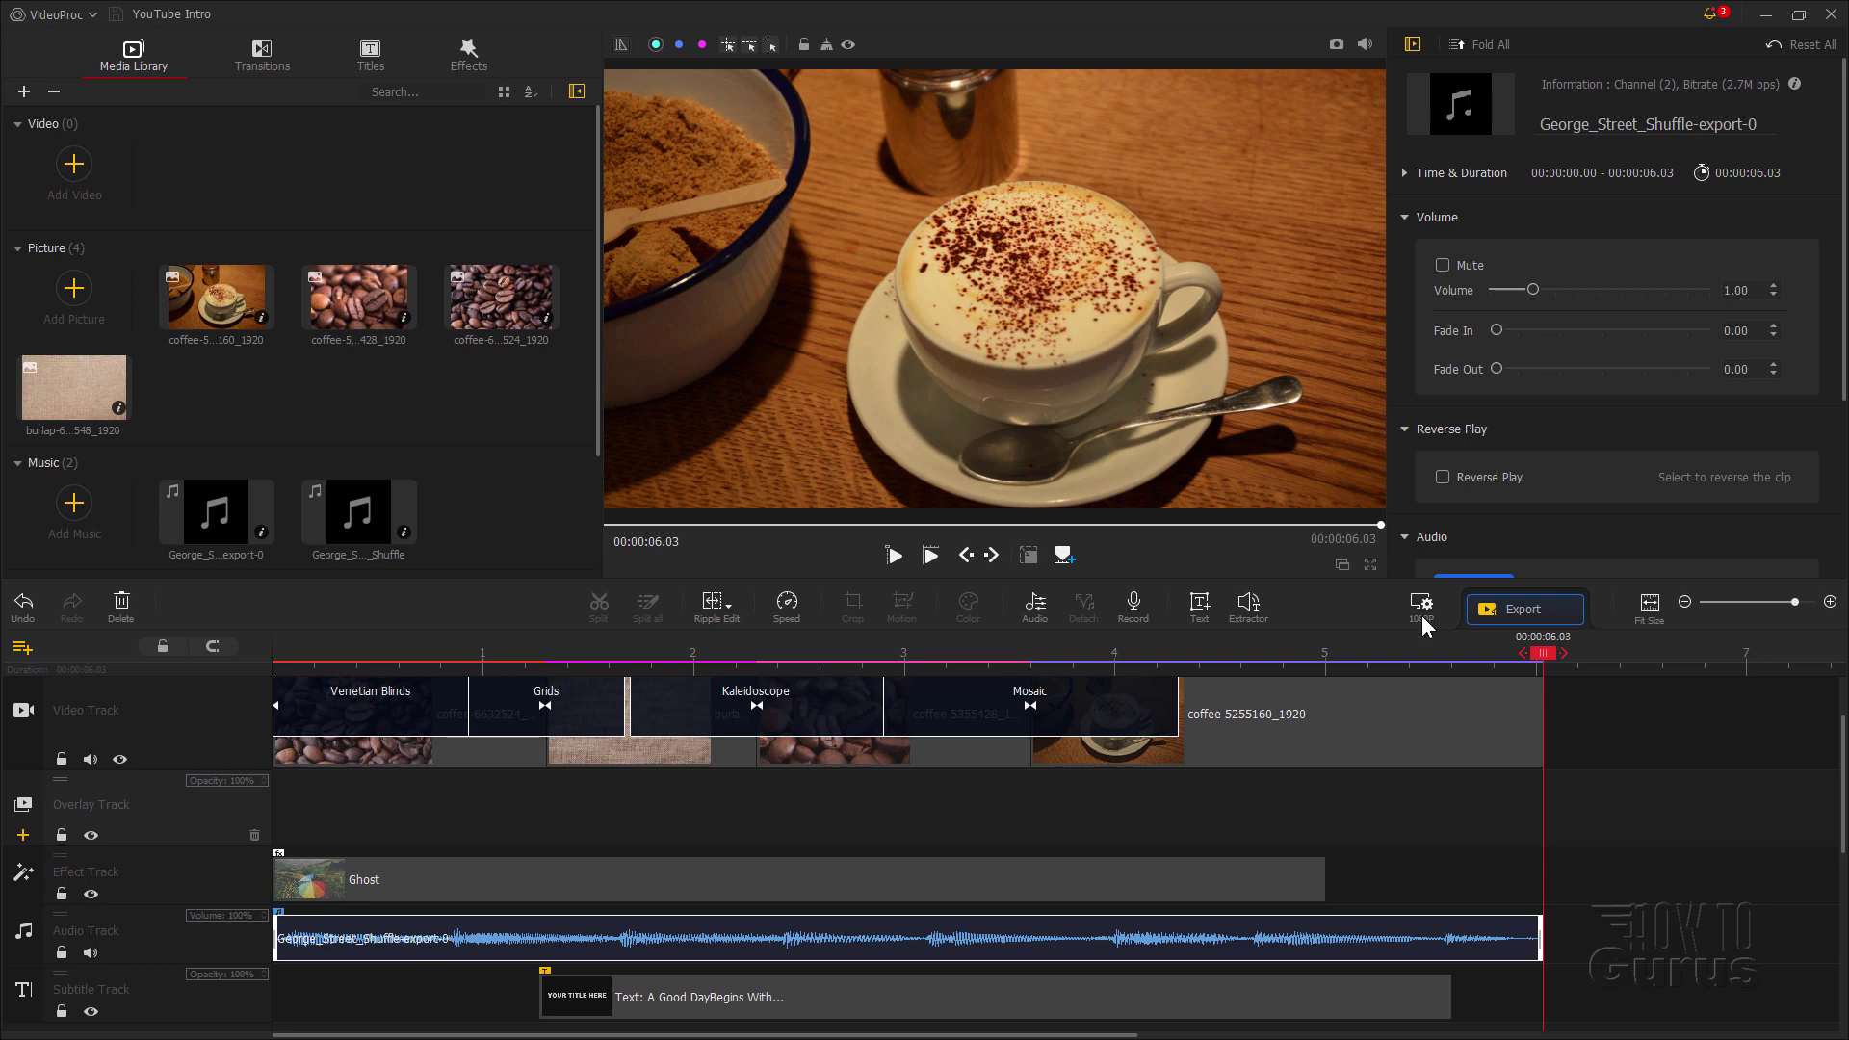
Step: Set up the video export with the lossless High Quality Engine enabled and MP4 as the output format
{"action": "left_click", "coordinate": [1528, 613]}
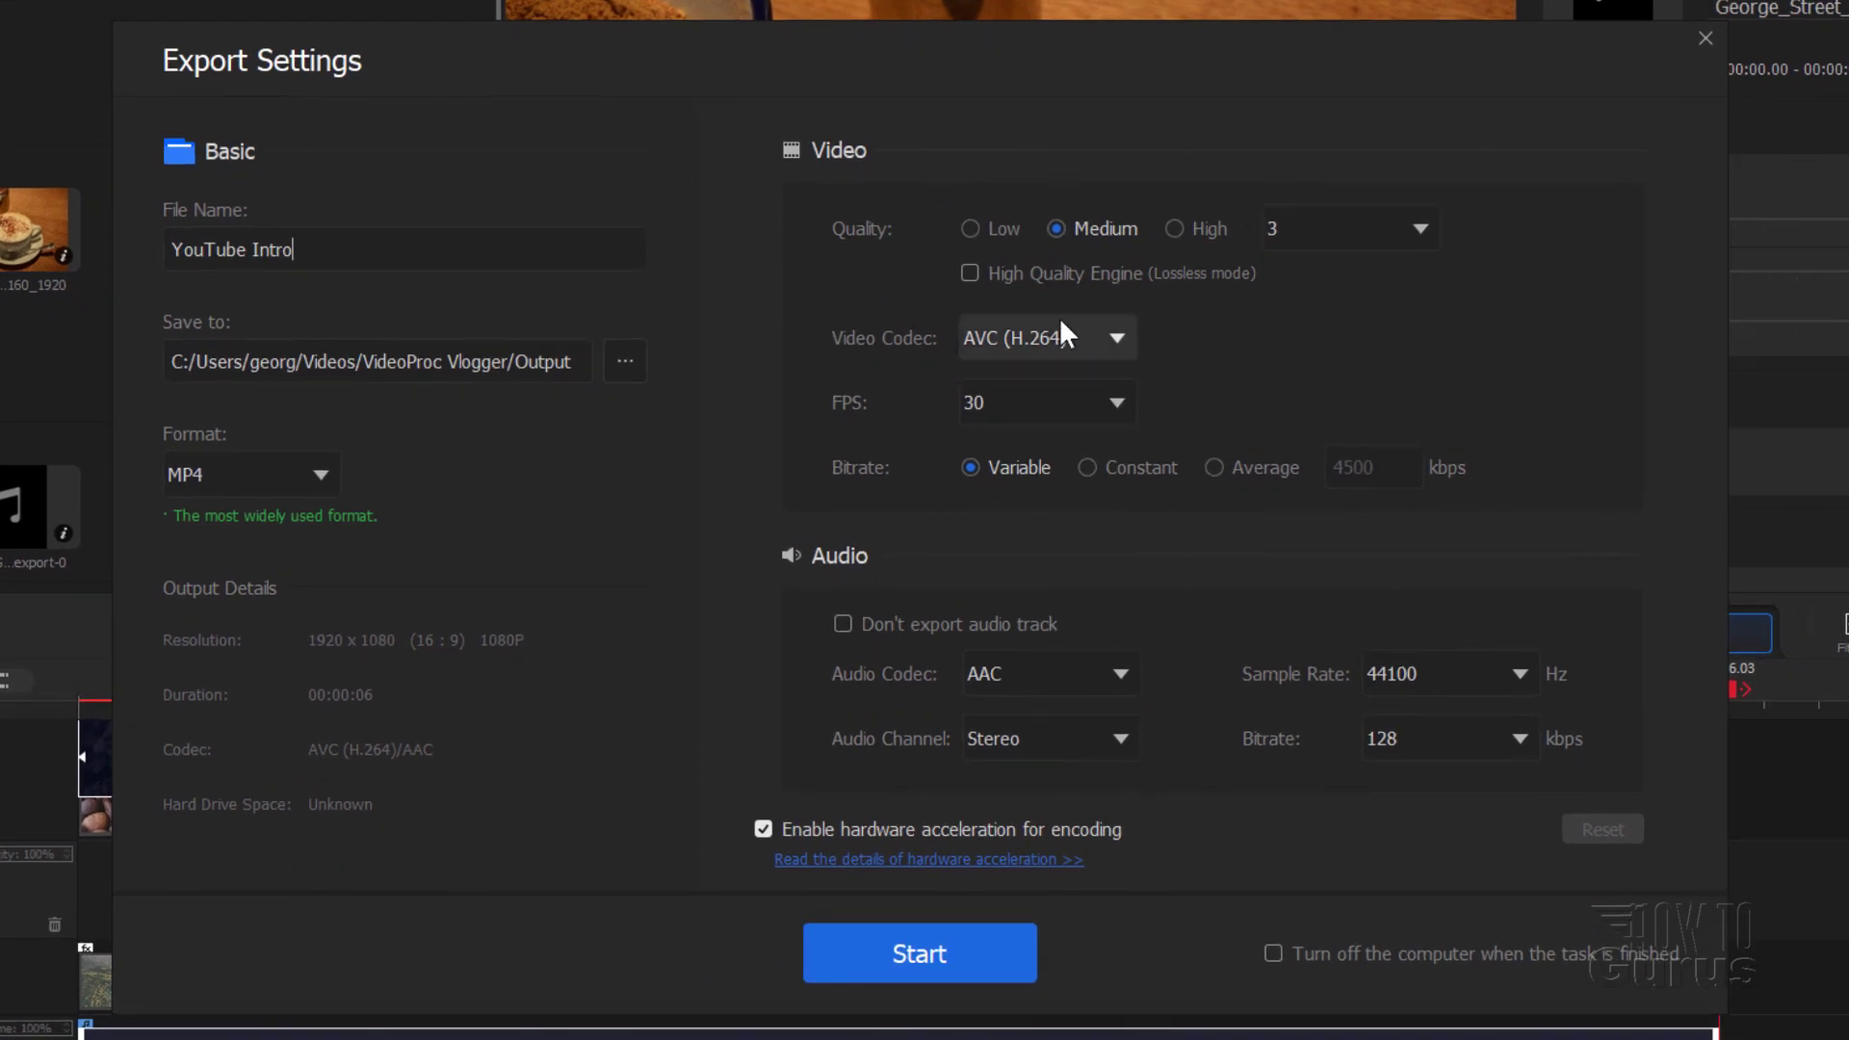
{"action": "left_click", "coordinate": [969, 274]}
{"action": "left_click", "coordinate": [1019, 281]}
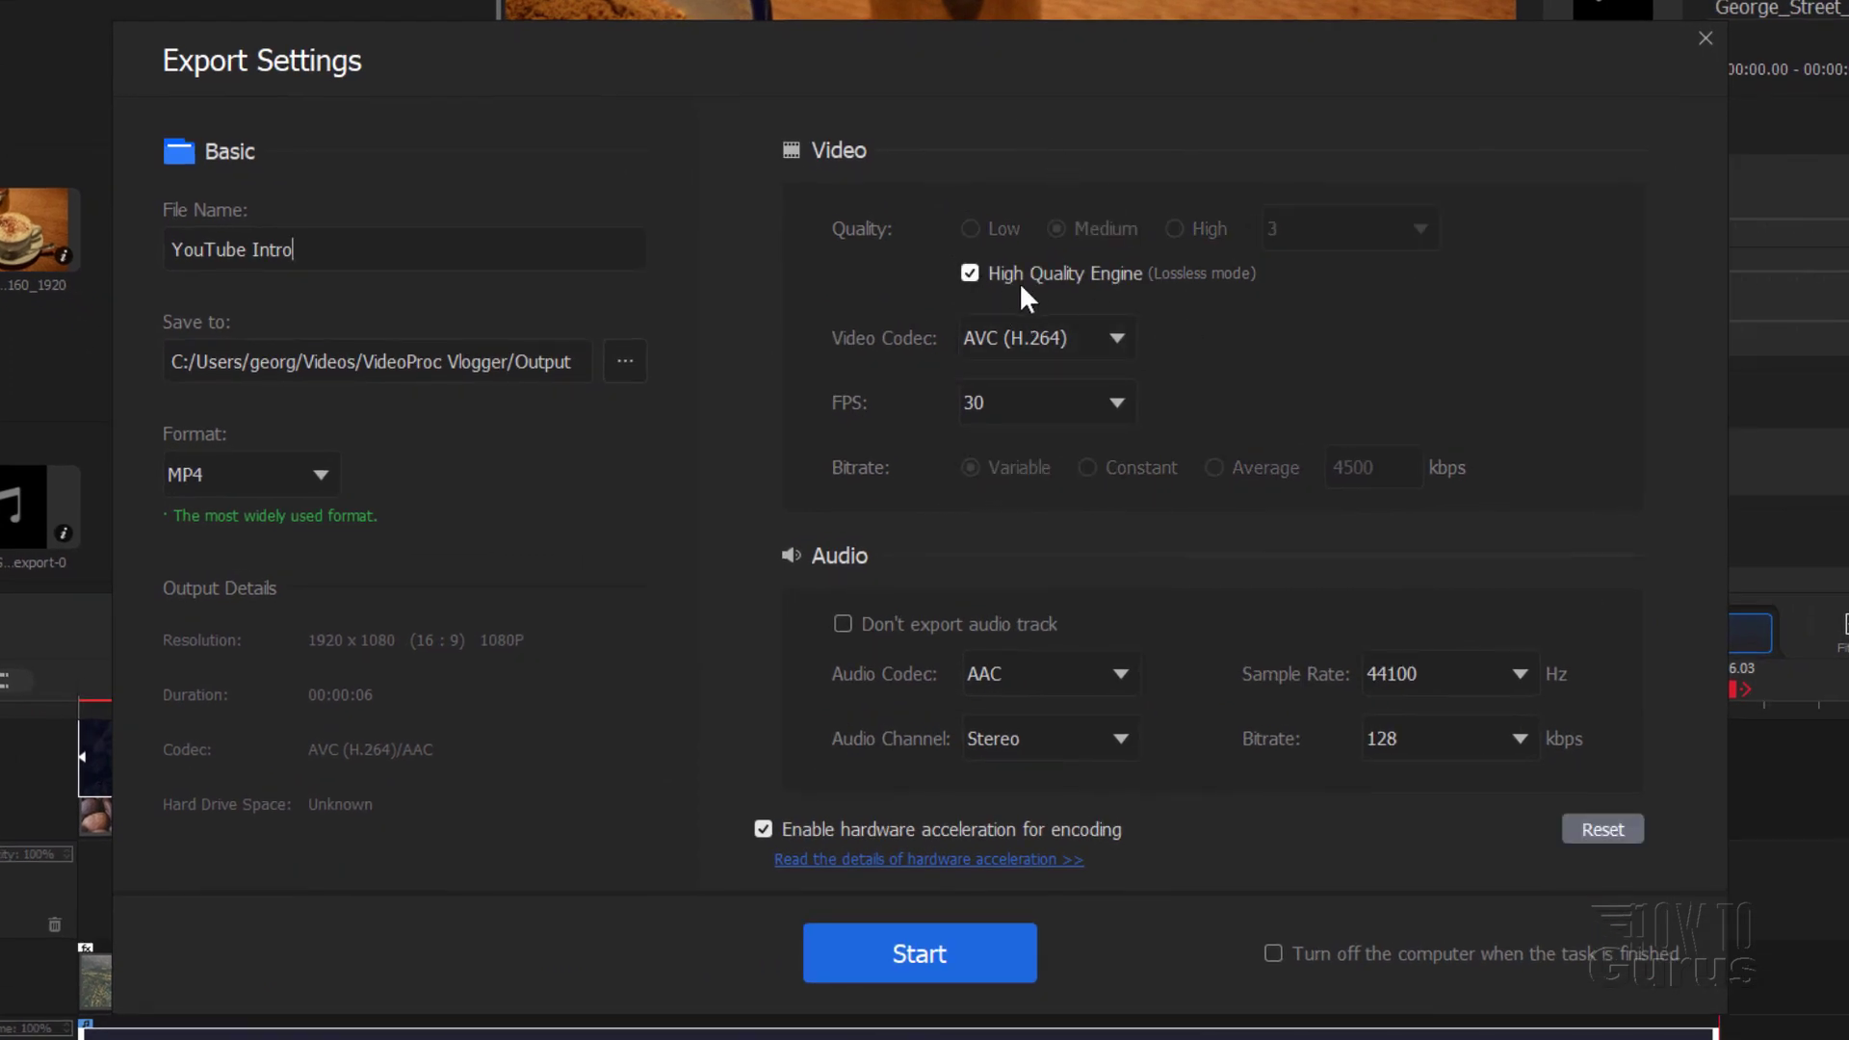
{"action": "left_click", "coordinate": [1082, 283]}
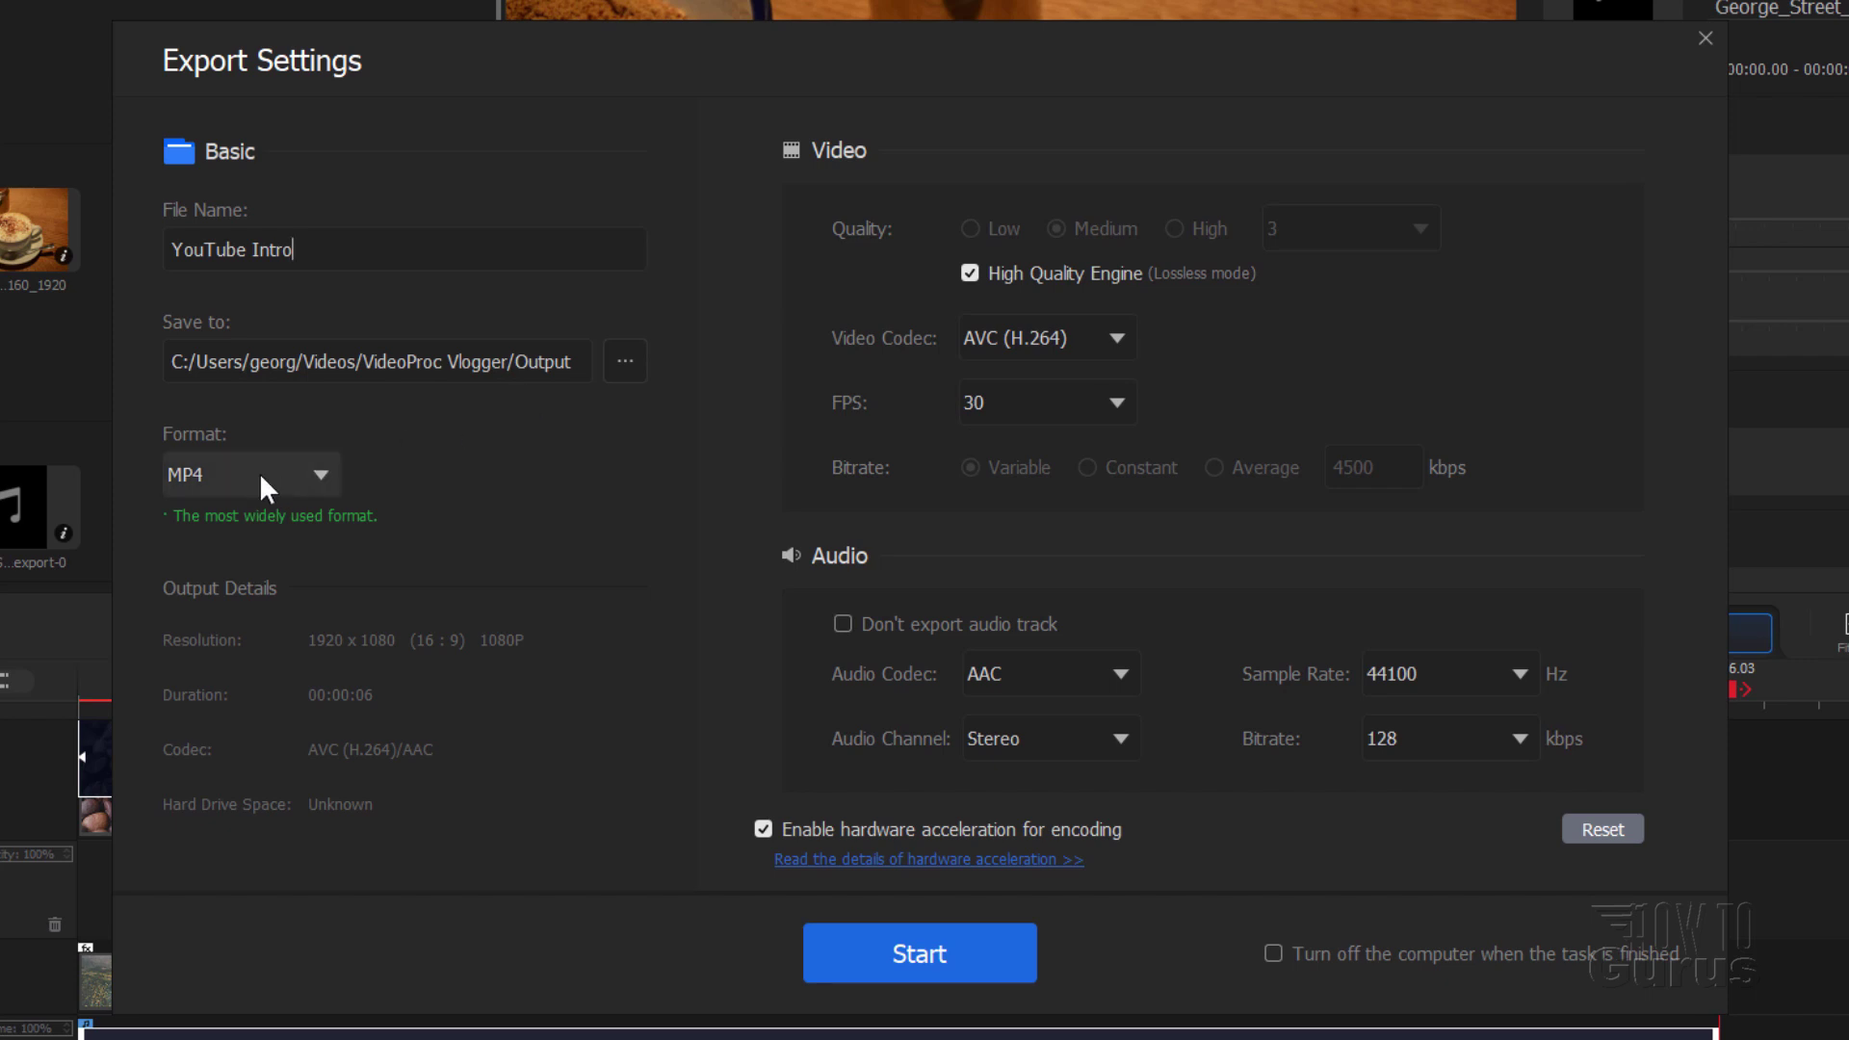
{"action": "left_click", "coordinate": [311, 475]}
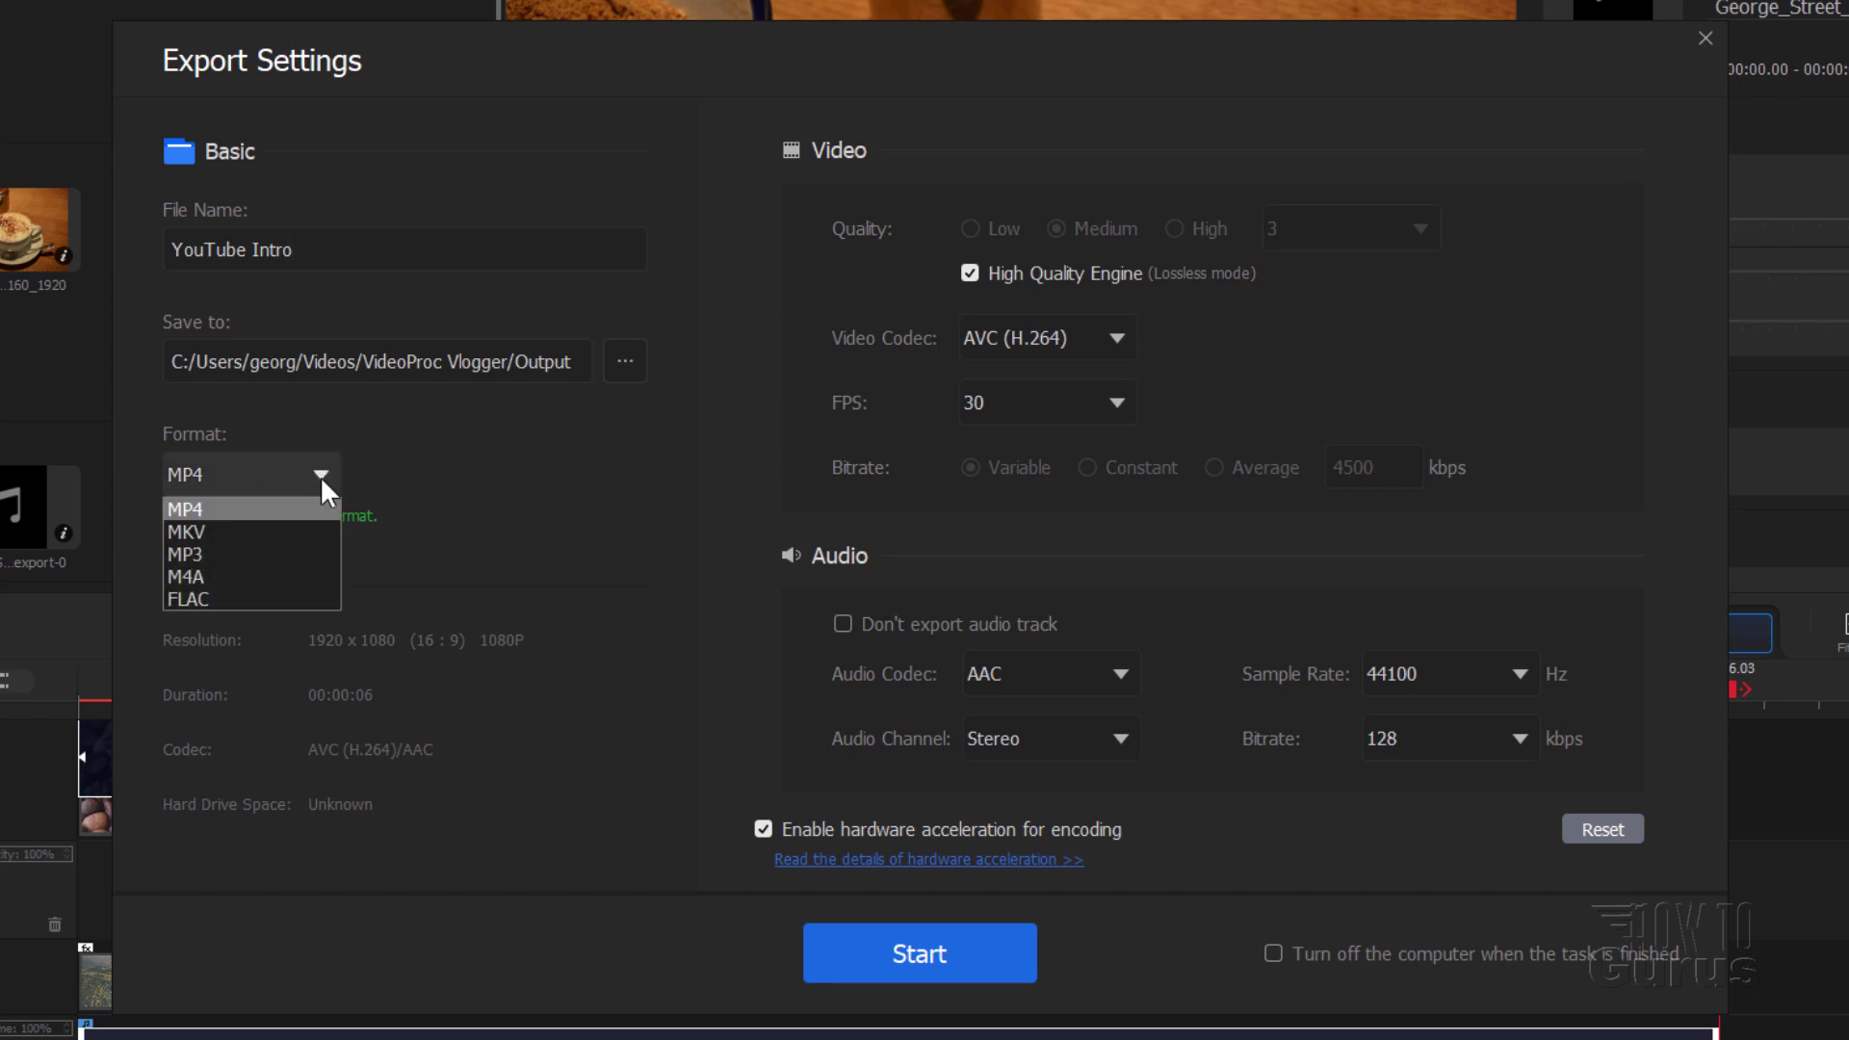
{"action": "left_click", "coordinate": [260, 507]}
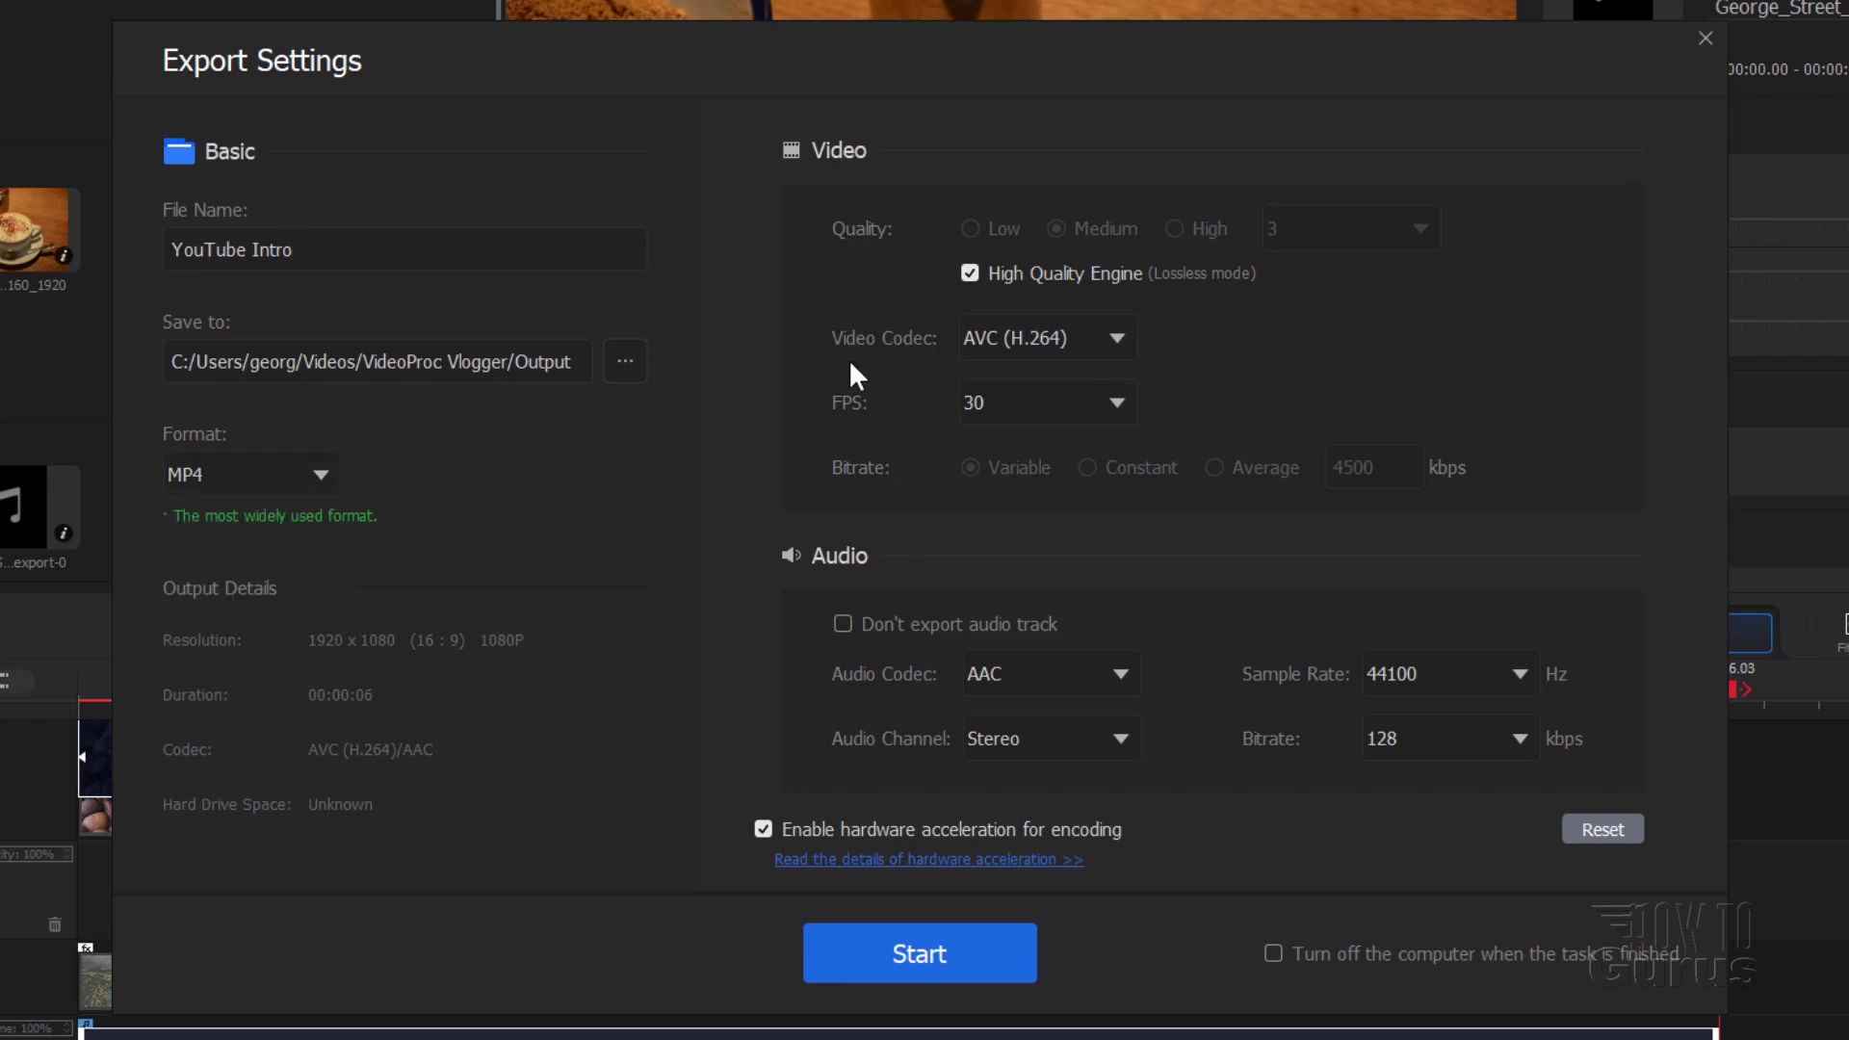